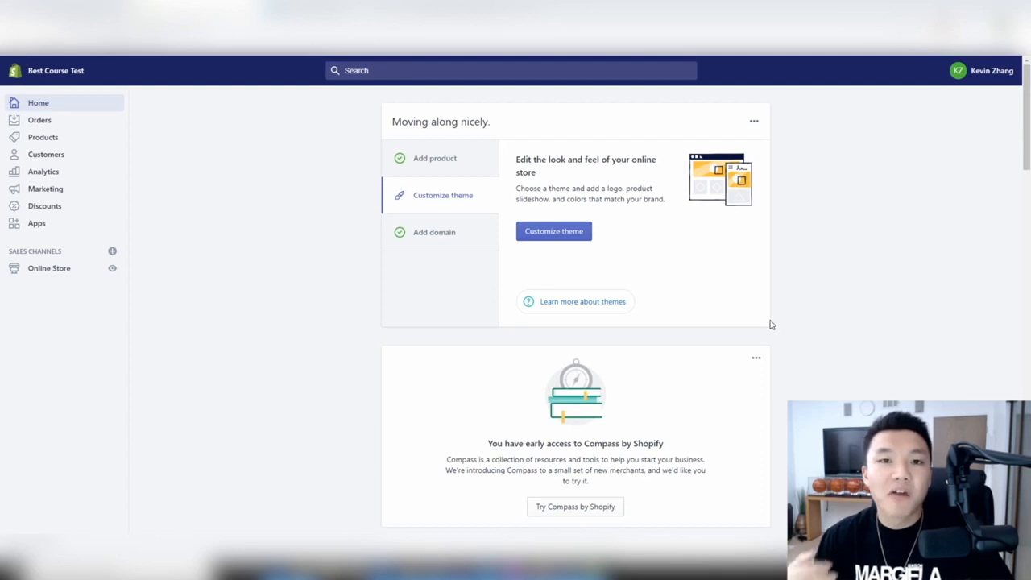
- Browse the empty Orders, Drafts and Abandoned checkouts pages, then open the Products list
click(40, 122)
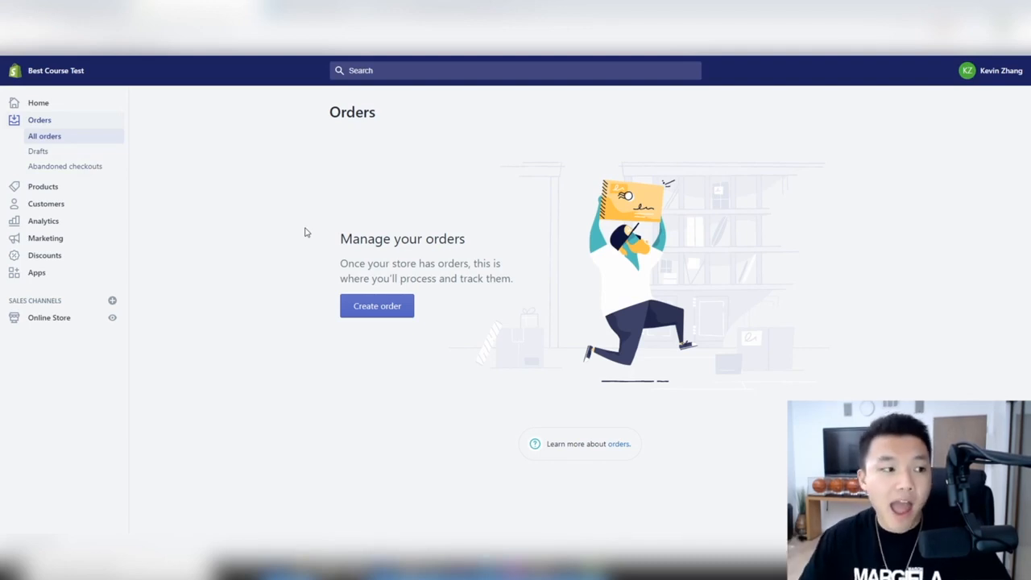
click(37, 151)
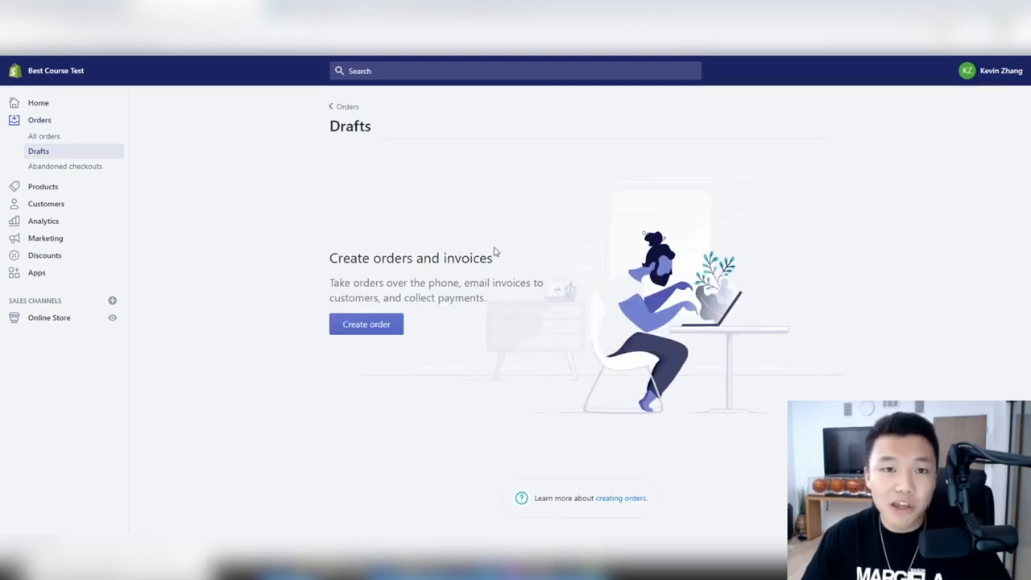
click(70, 168)
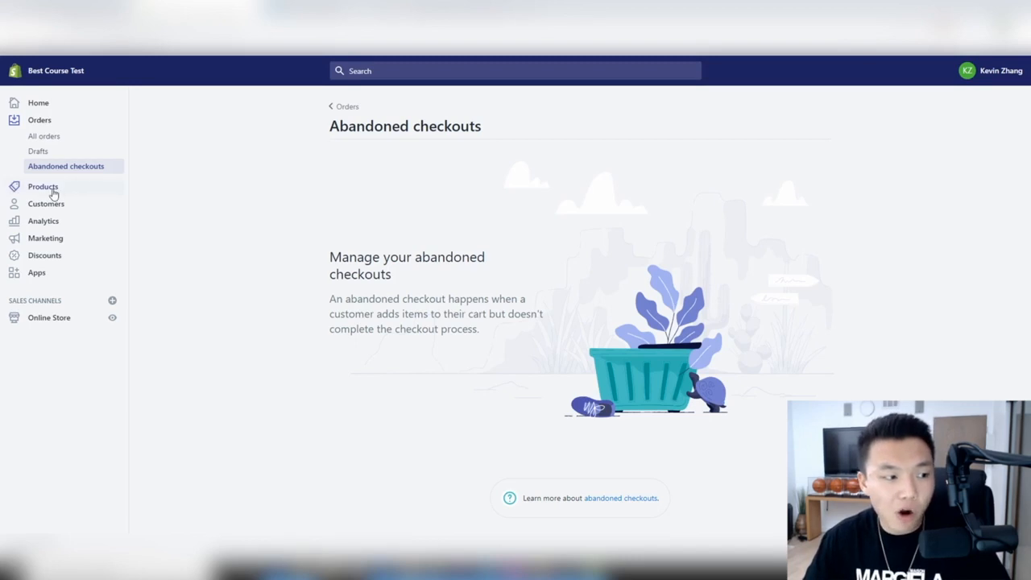
click(52, 190)
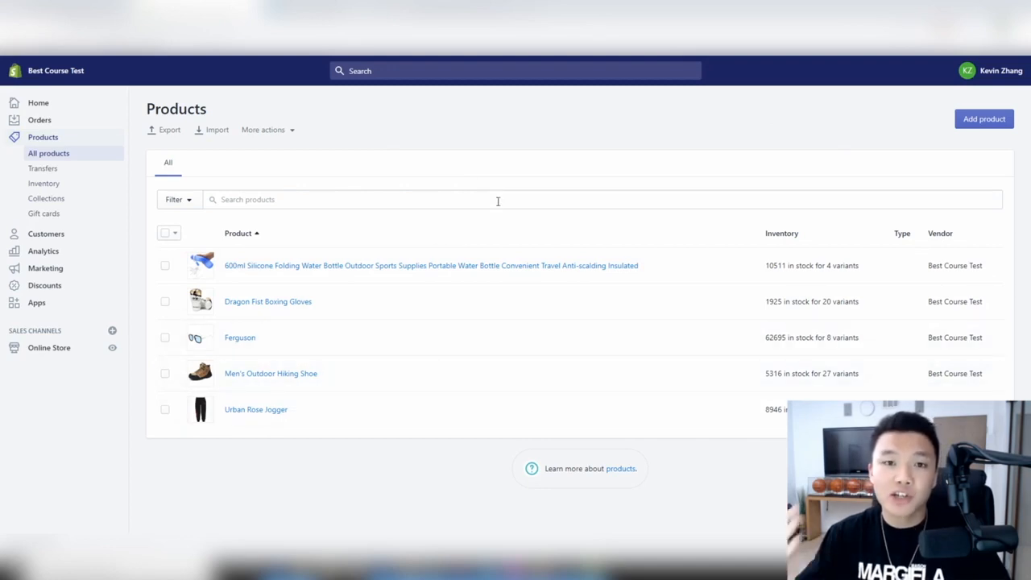
- Remove the 600ml Silicone Folding Water Bottle from the Online Store channel and save
click(331, 266)
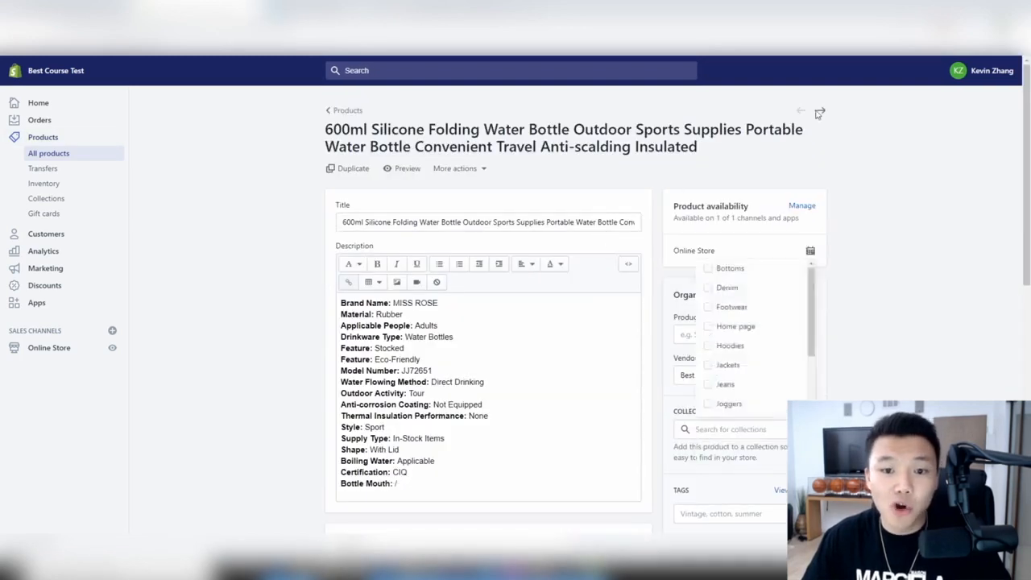
scroll(871, 148, down, 2)
scroll(869, 152, up, 2)
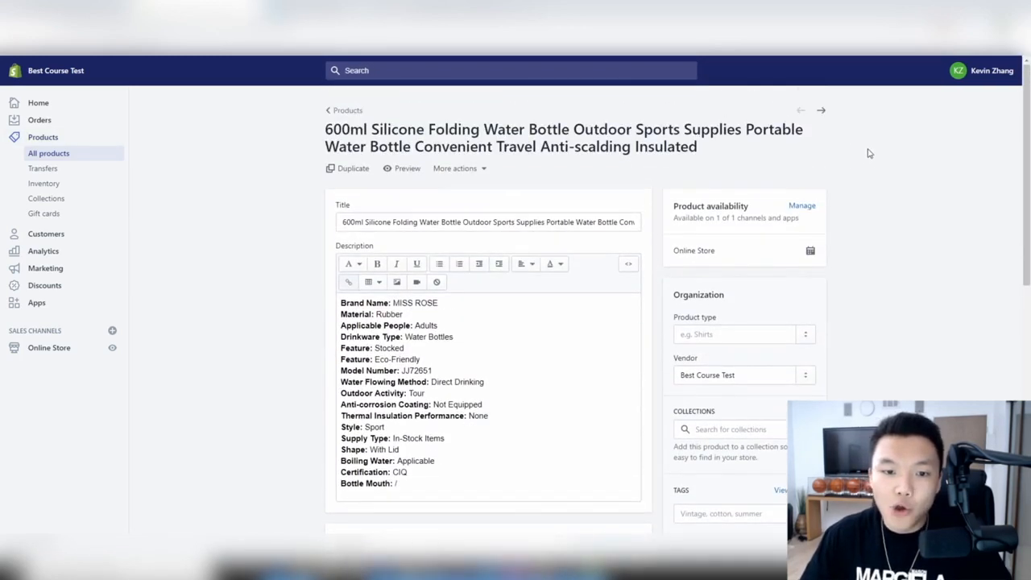
click(807, 207)
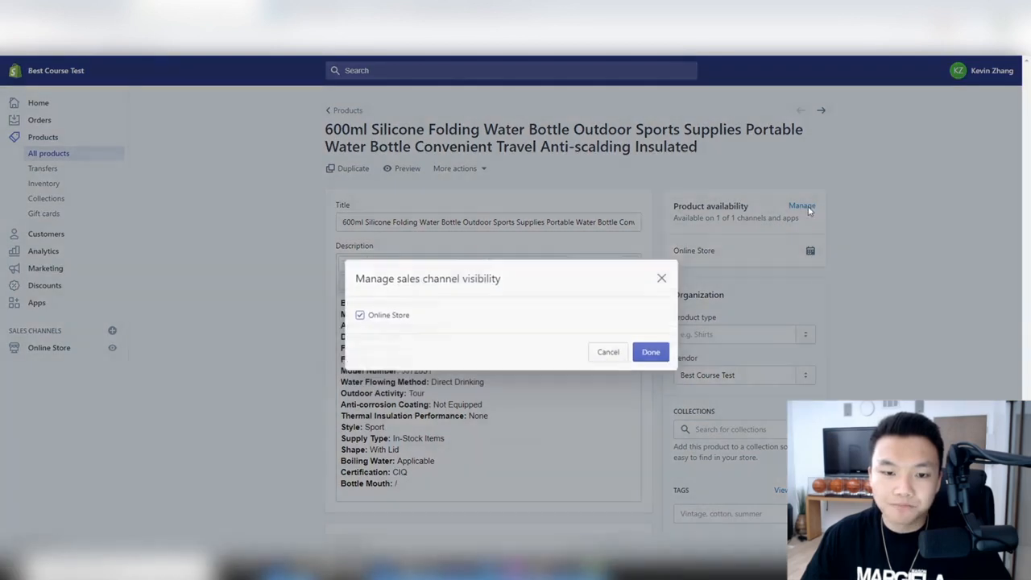
click(369, 306)
click(644, 347)
click(809, 70)
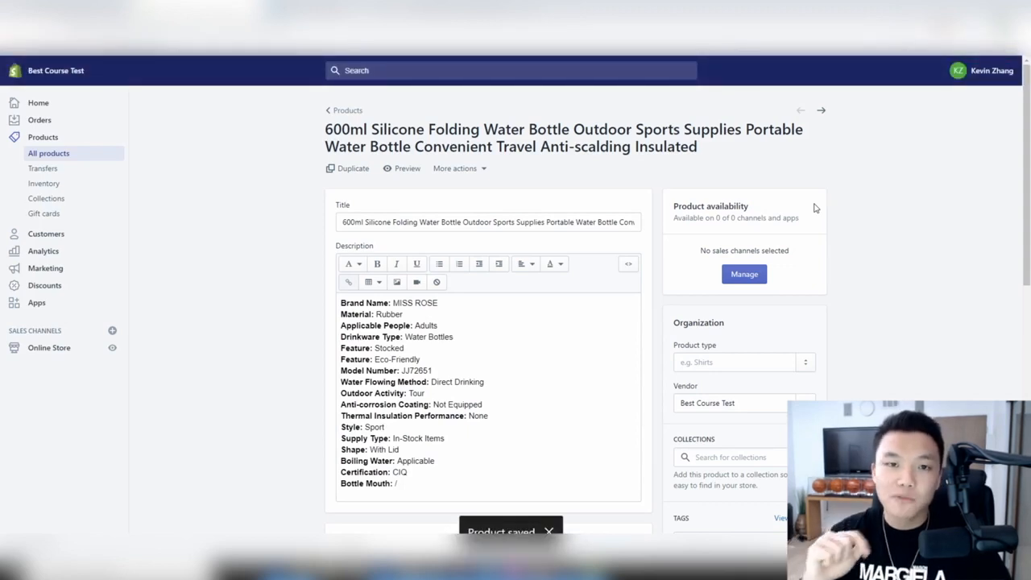
- Go to the inventory Transfers page
scroll(814, 210, down, 3)
scroll(785, 207, up, 3)
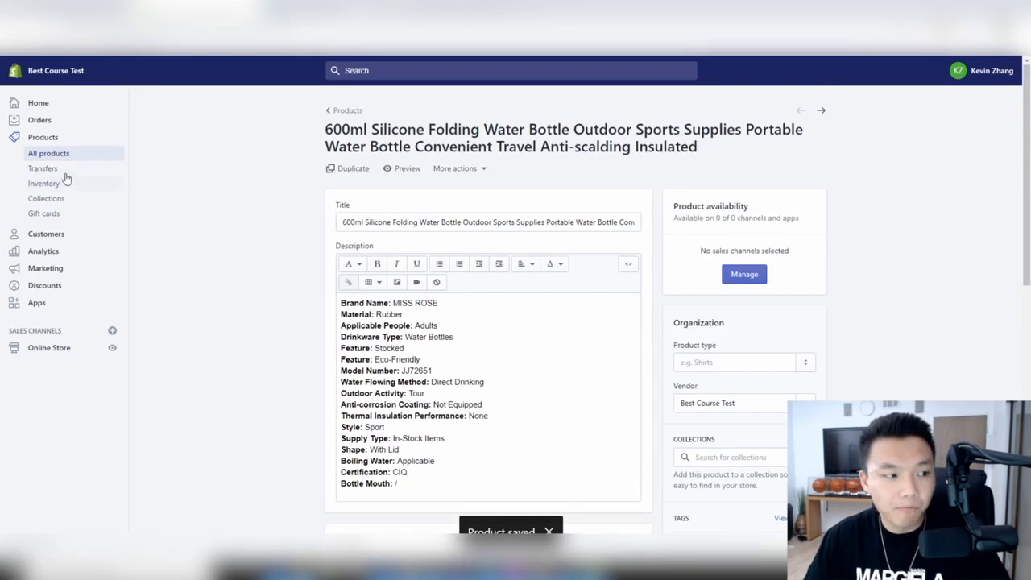
scroll(80, 171, down, 3)
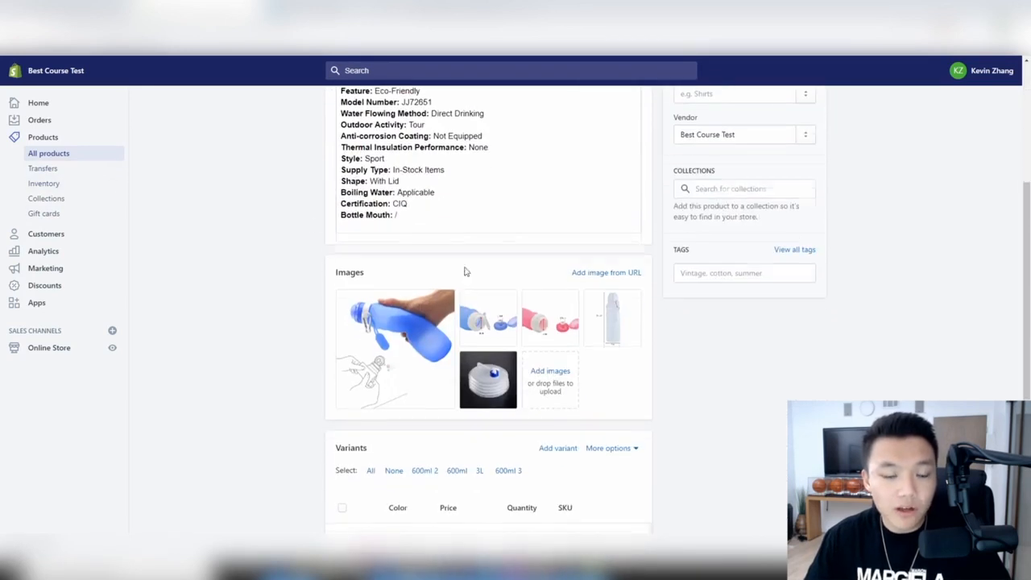
click(44, 168)
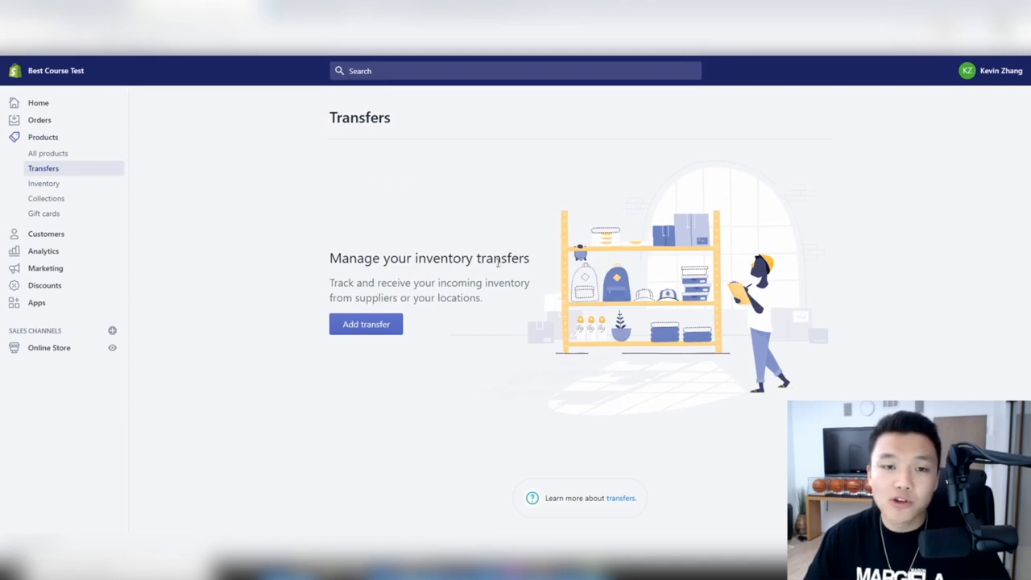
- Check the empty Inventory page, then open the Collections list
click(57, 184)
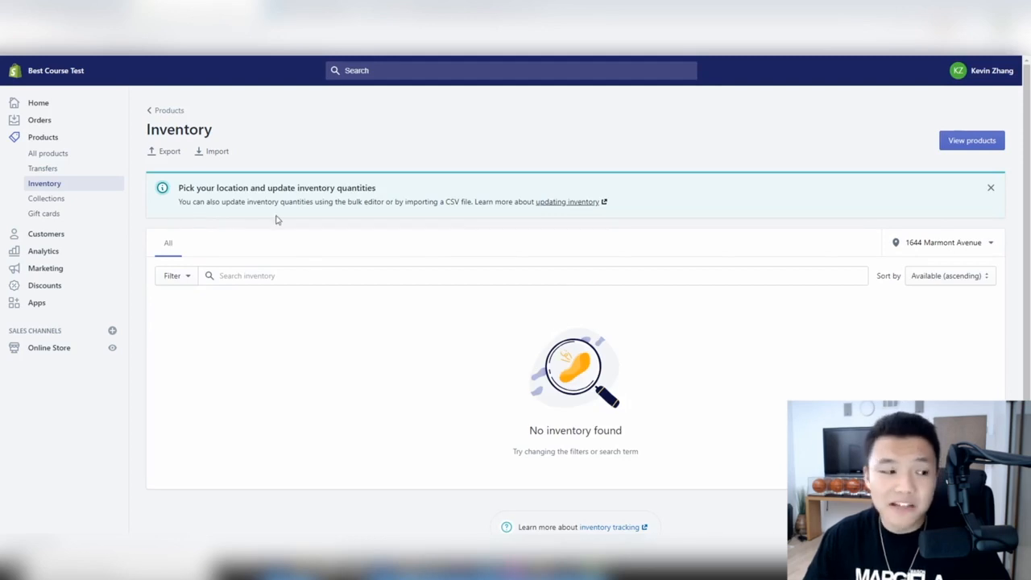
click(61, 204)
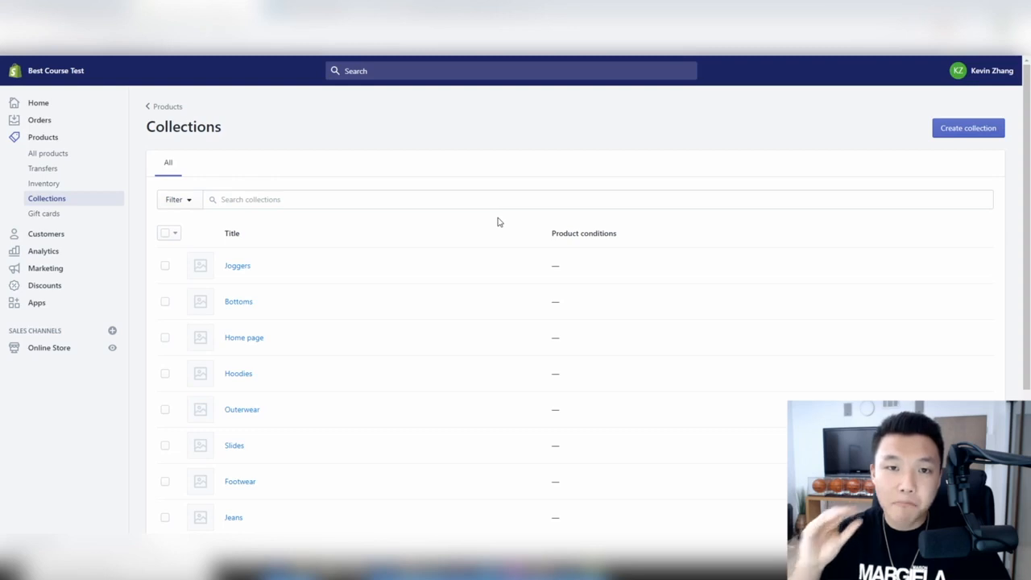
- Add Dragon Fist Boxing Gloves to the Joggers collection
click(236, 265)
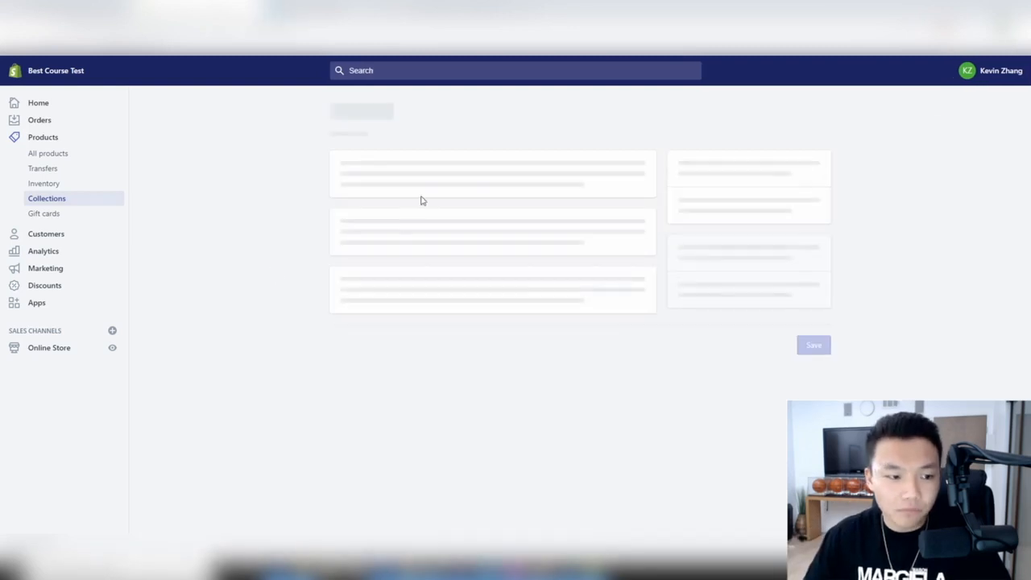
scroll(421, 195, down, 2)
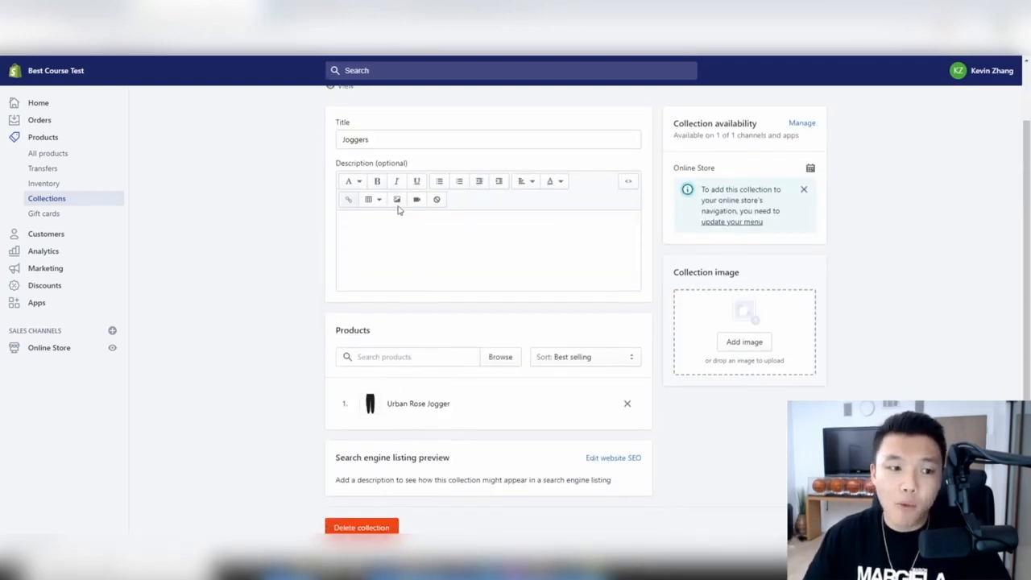
scroll(384, 175, up, 2)
click(379, 422)
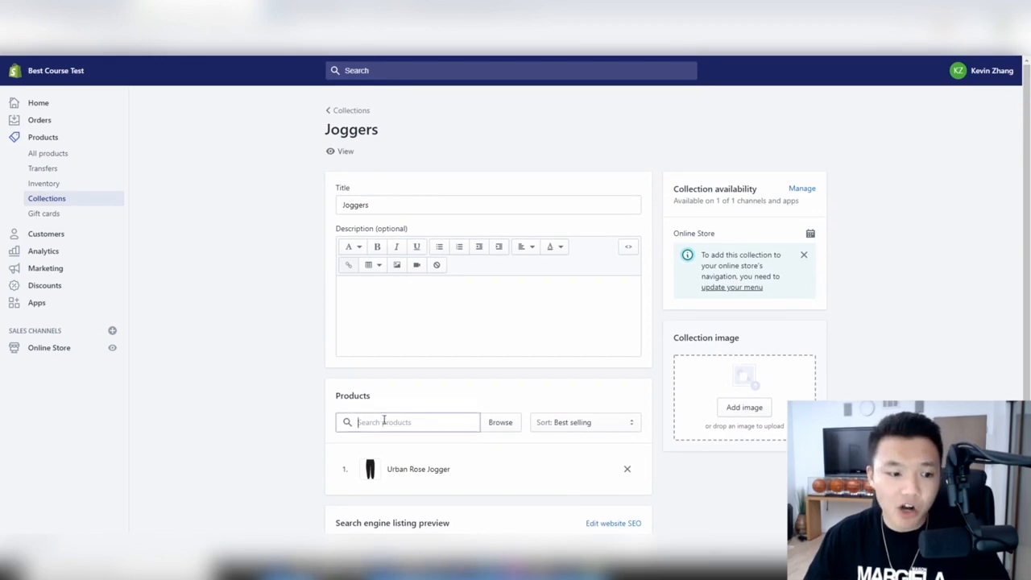
scroll(491, 367, down, 2)
click(500, 357)
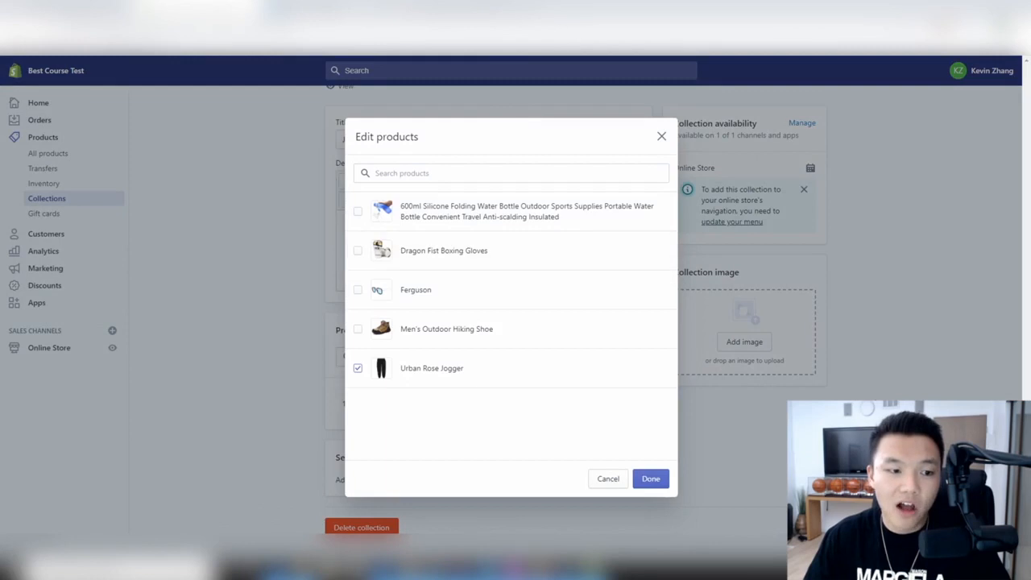
click(431, 252)
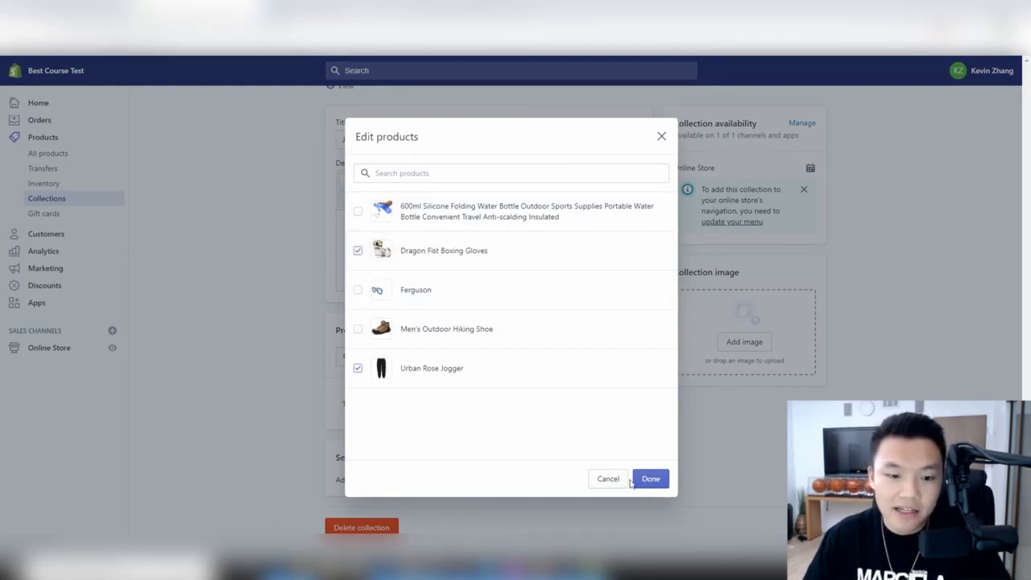
click(640, 480)
- Set the Joggers sort order to Manually and place the gloves after Urban Rose Jogger
scroll(501, 337, down, 1)
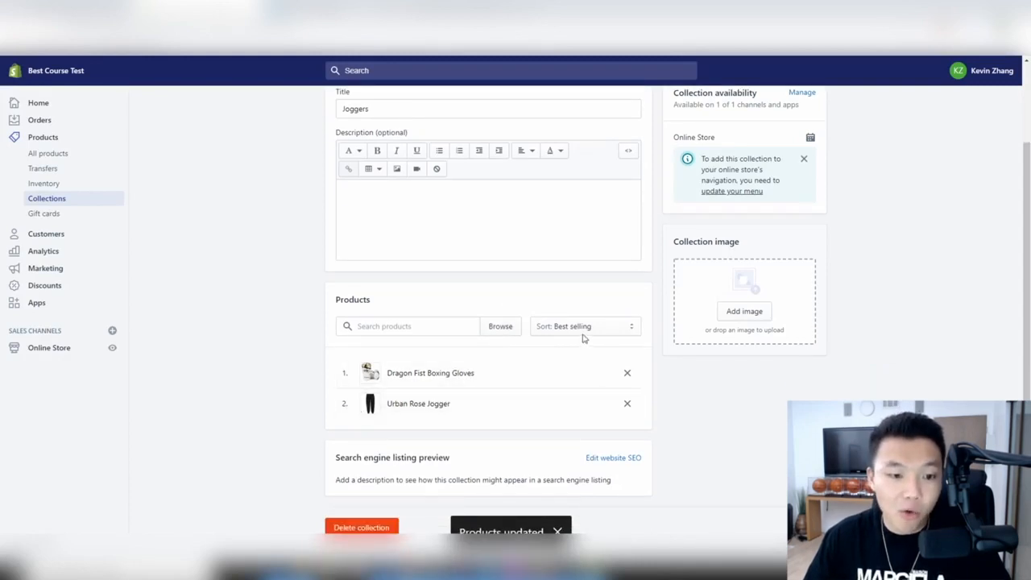
click(606, 326)
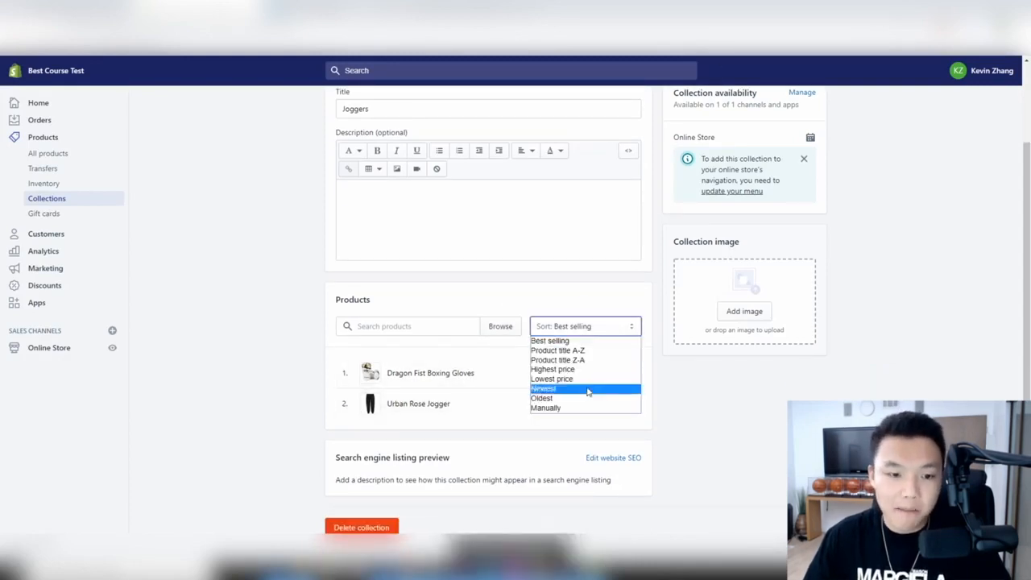
click(545, 407)
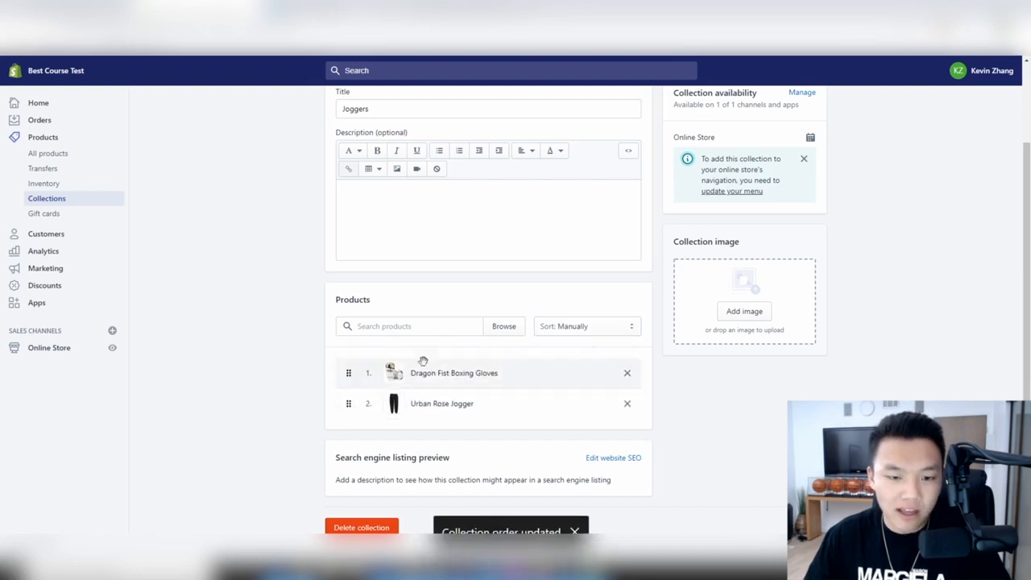
drag(423, 360, 423, 363)
scroll(422, 362, up, 2)
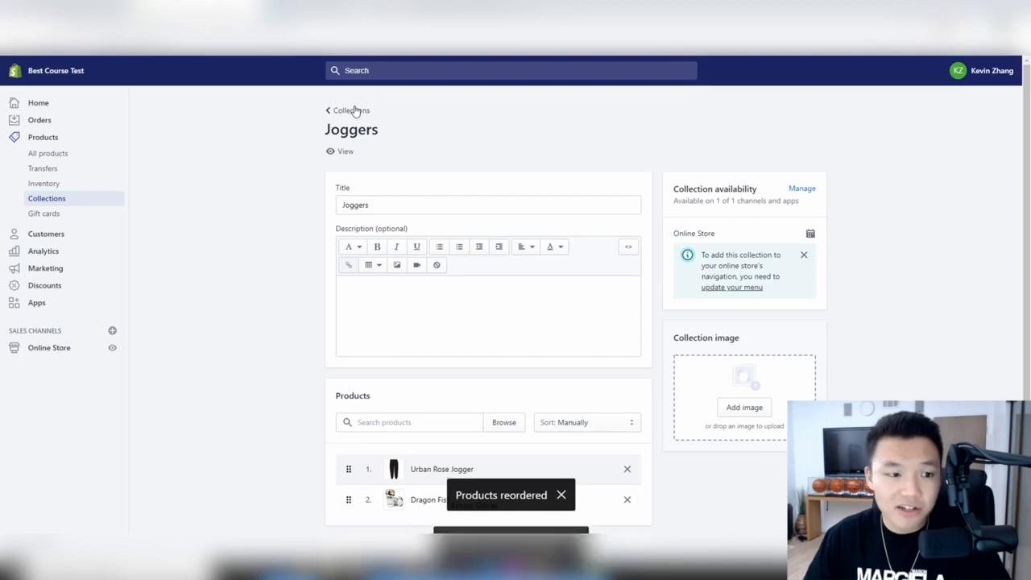
scroll(794, 166, down, 1)
- Check the collection's sales channel availability without changes, then go to Gift cards
click(807, 139)
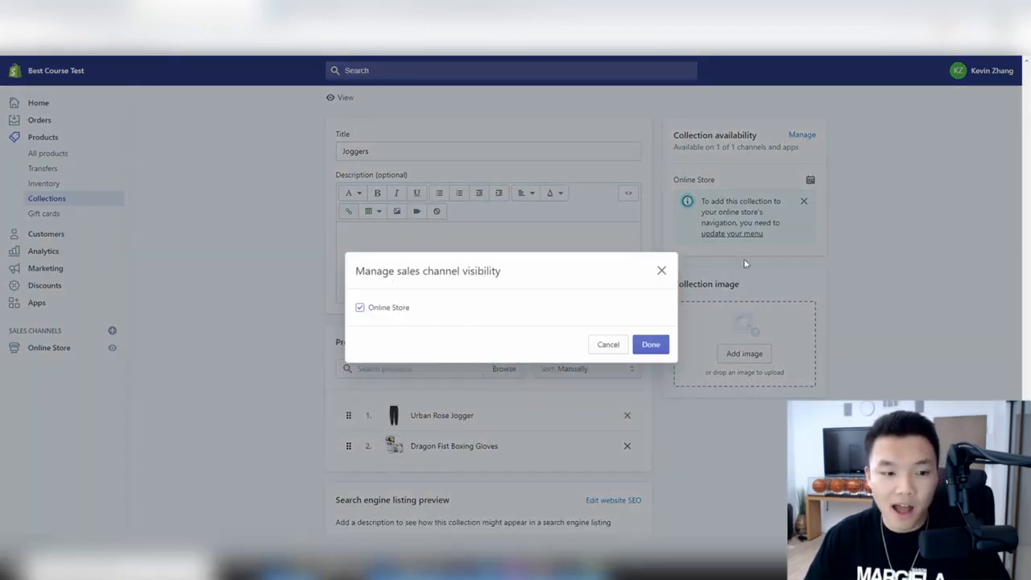
click(661, 271)
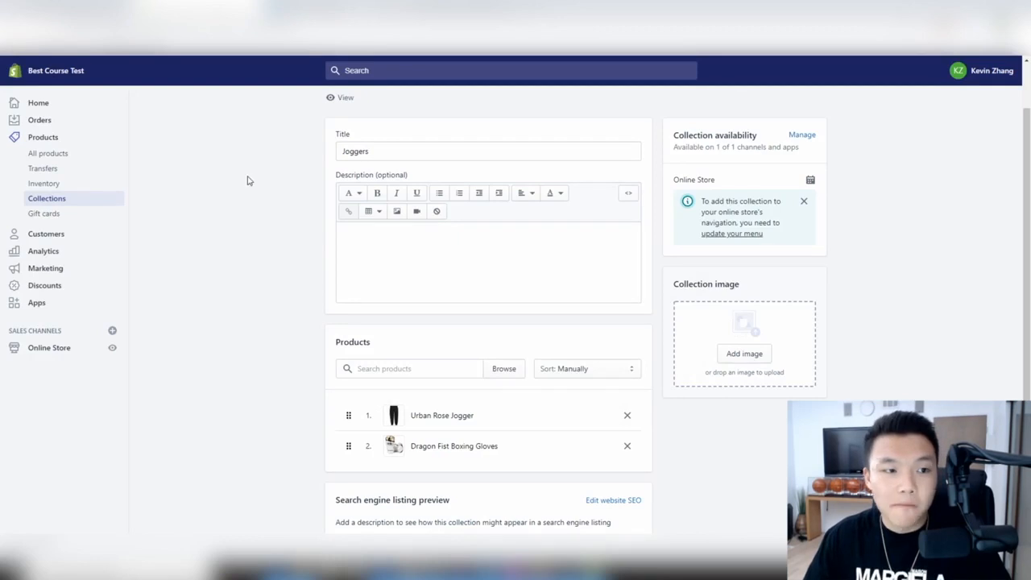
click(44, 214)
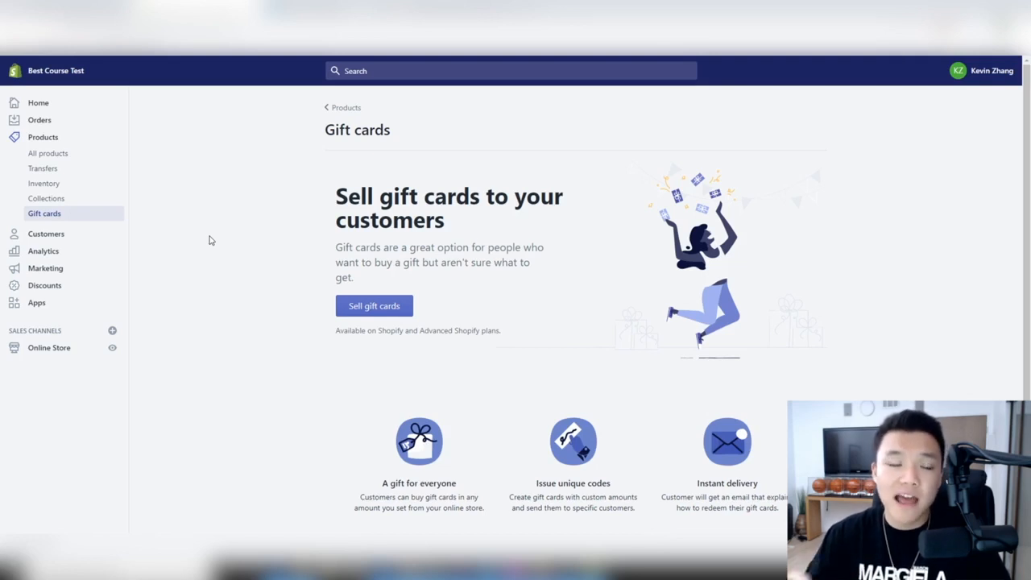
- Check the empty Customers page, then open the Analytics Overview dashboard
click(55, 234)
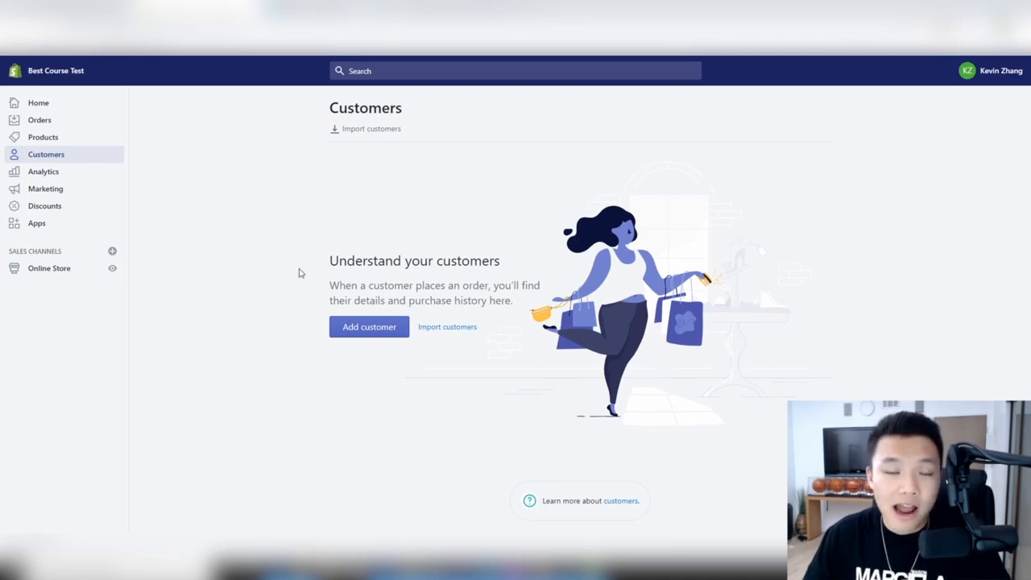
click(59, 175)
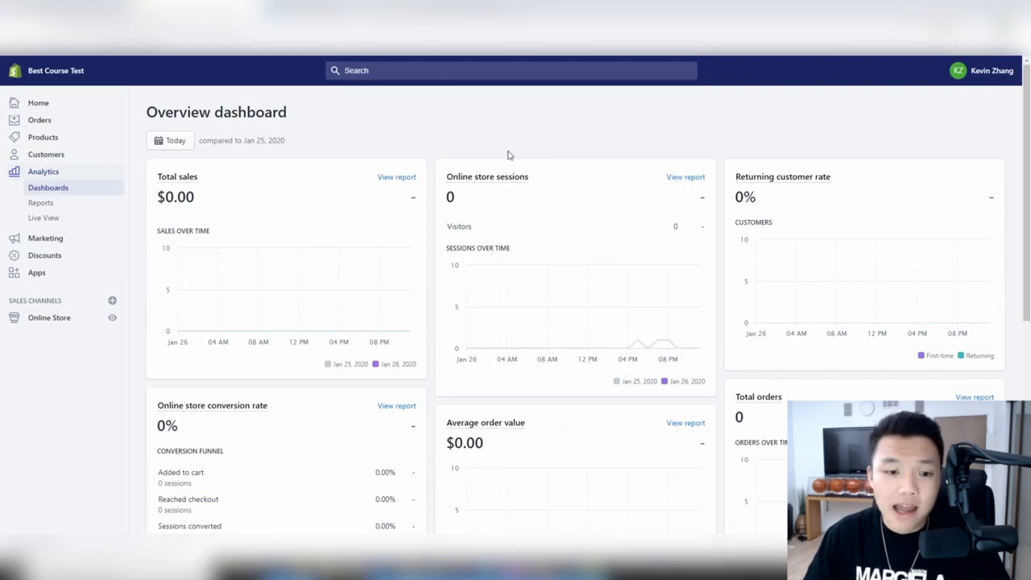
- Open the dashboard's date range picker and close it without changes
scroll(507, 155, down, 5)
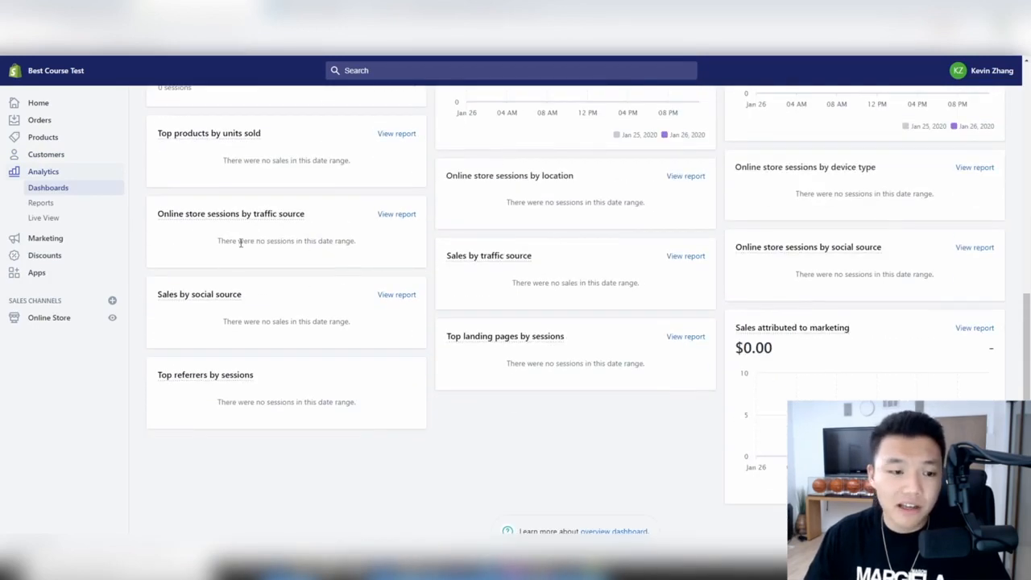
scroll(797, 368, up, 5)
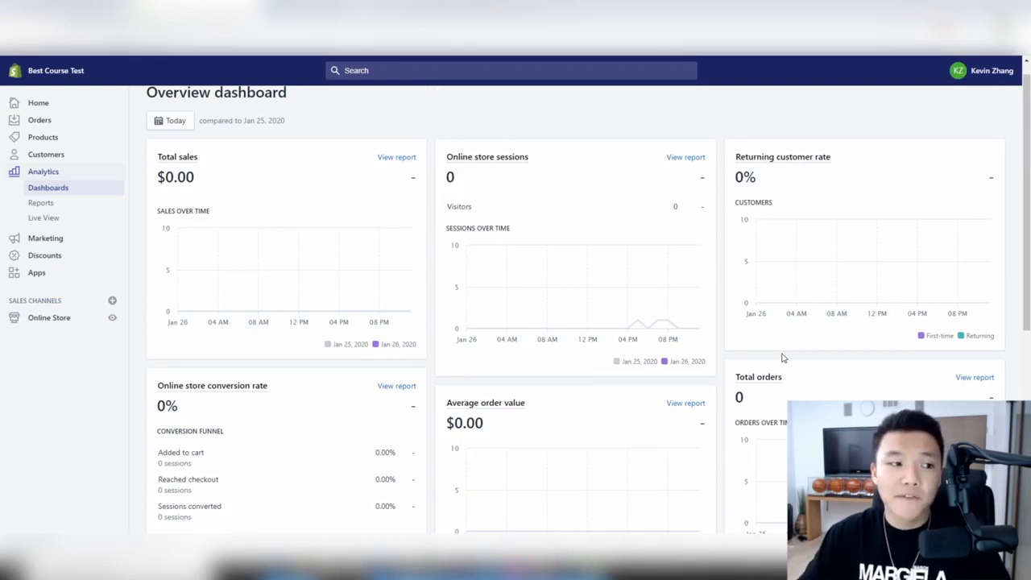
click(173, 124)
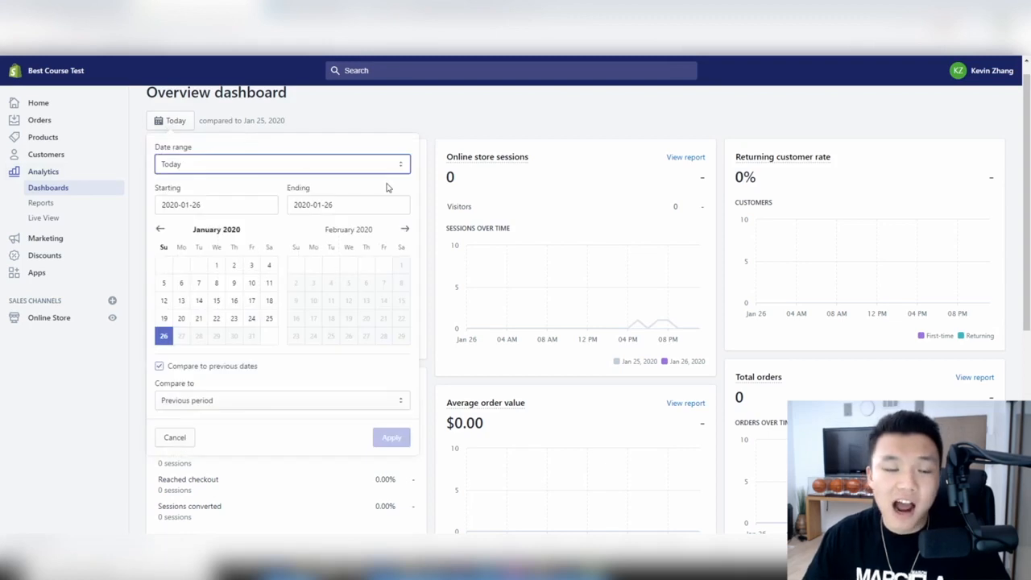
click(530, 132)
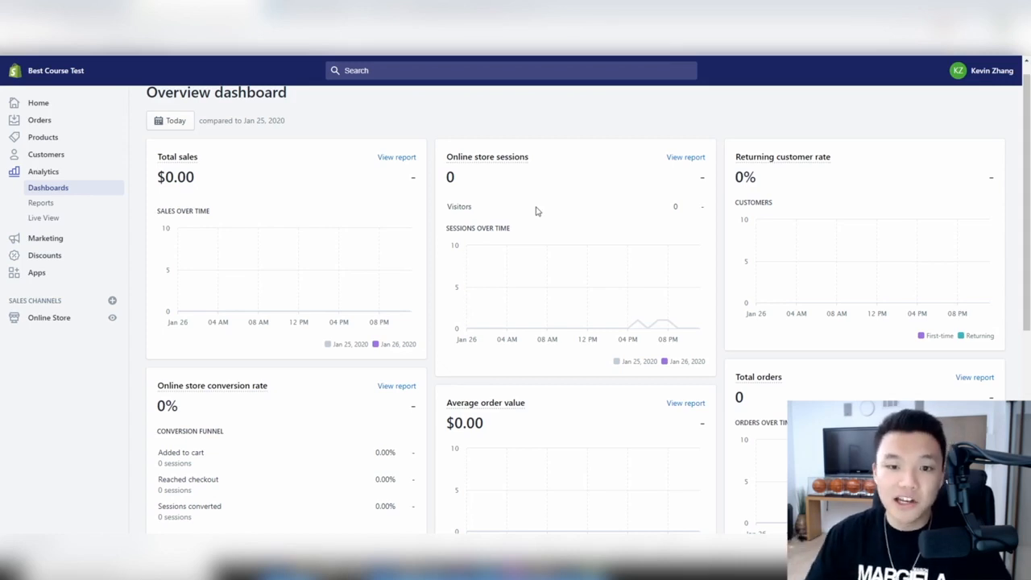
- Review today's sales, sessions and conversion figures, then go to Analytics Reports
scroll(837, 170, down, 3)
scroll(805, 165, up, 3)
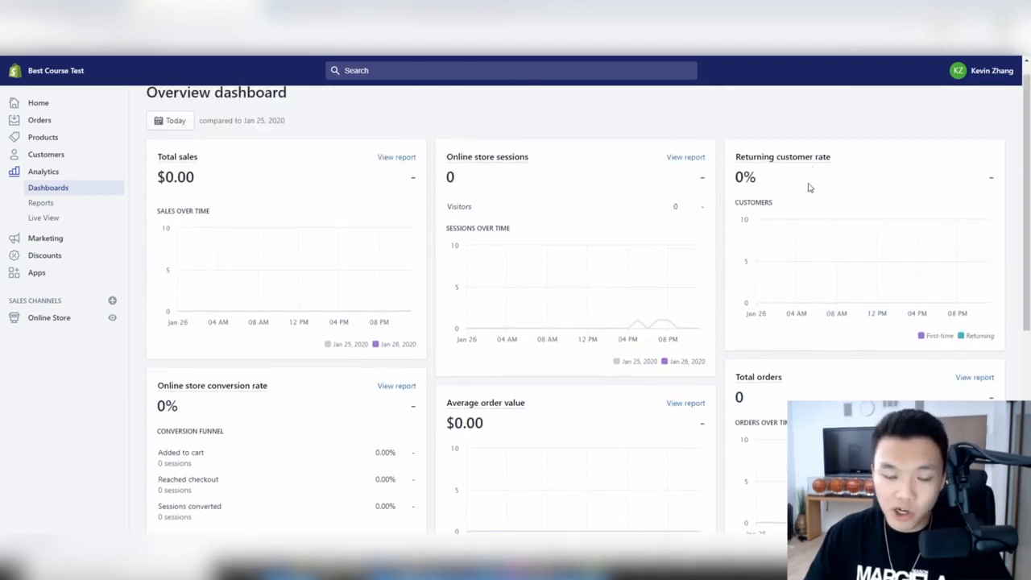
scroll(809, 188, down, 4)
scroll(810, 188, down, 1)
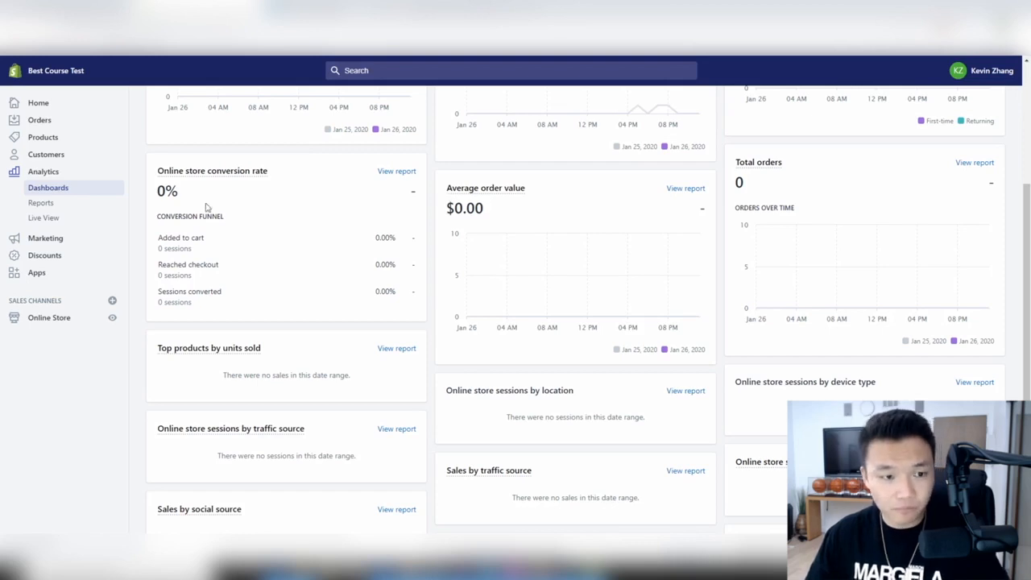
scroll(256, 193, down, 3)
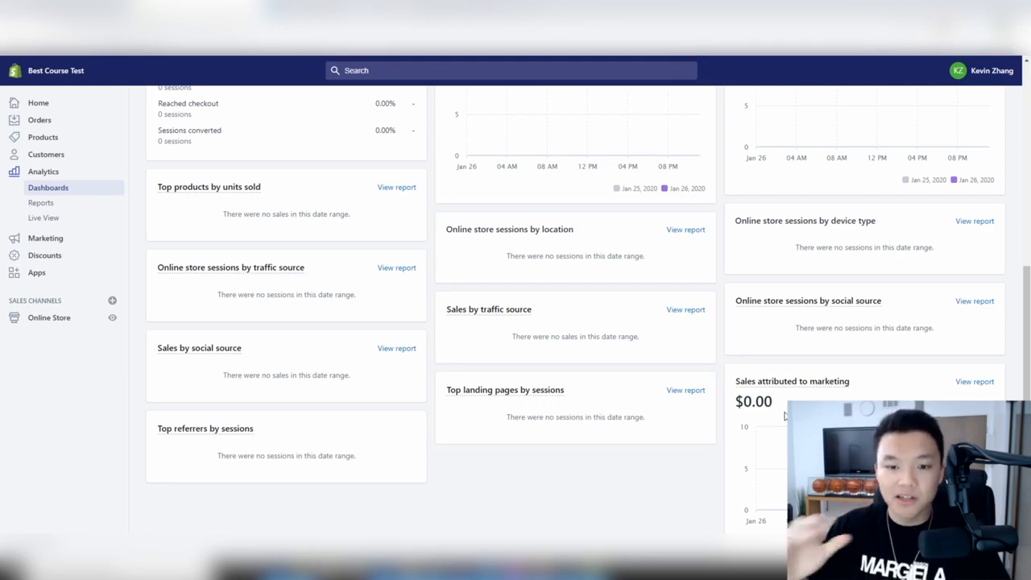
scroll(617, 408, up, 10)
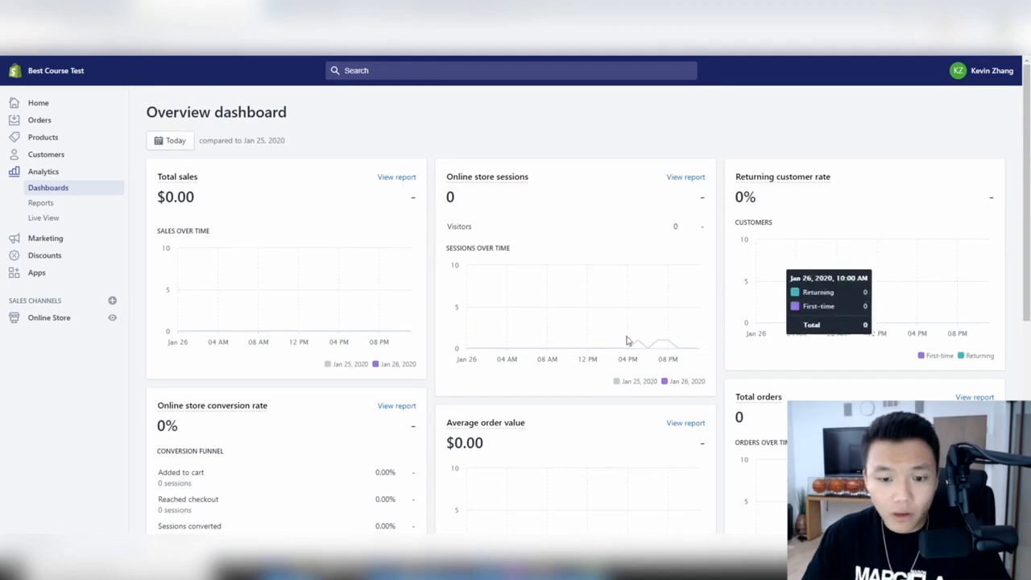
click(57, 203)
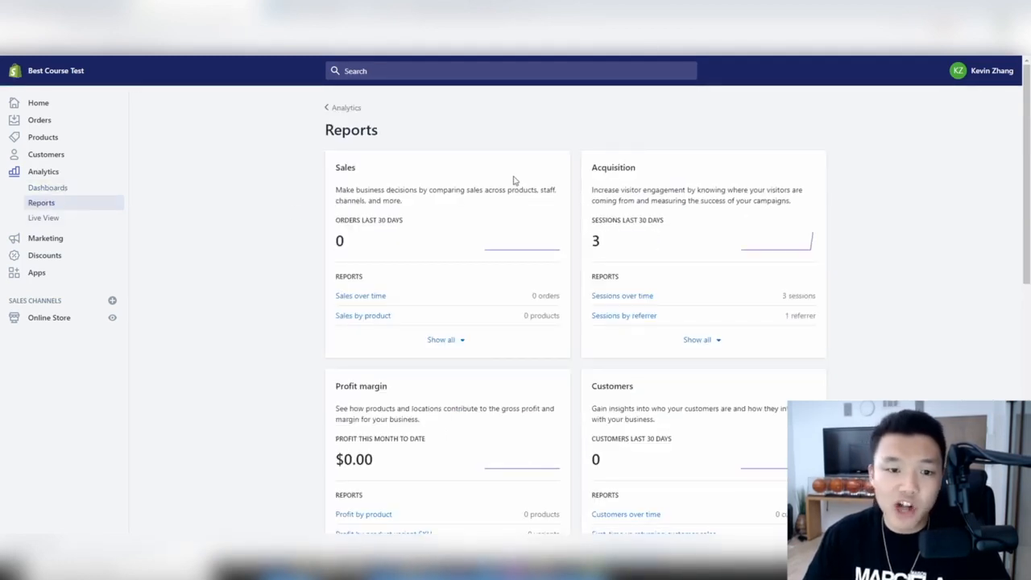
- Expand Show all under Sales and look through every sales report card
scroll(564, 187, down, 2)
click(441, 232)
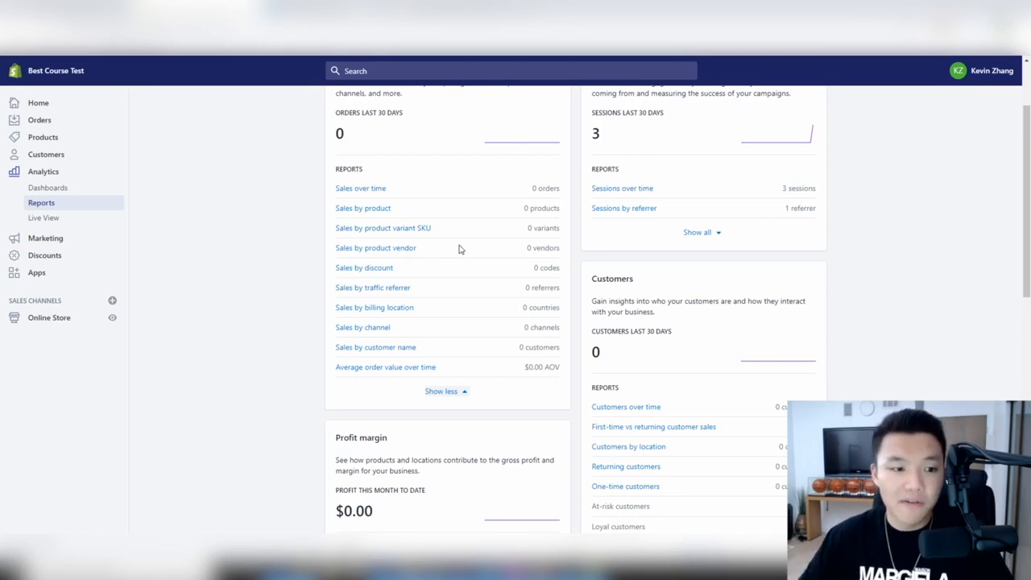
scroll(375, 357, up, 1)
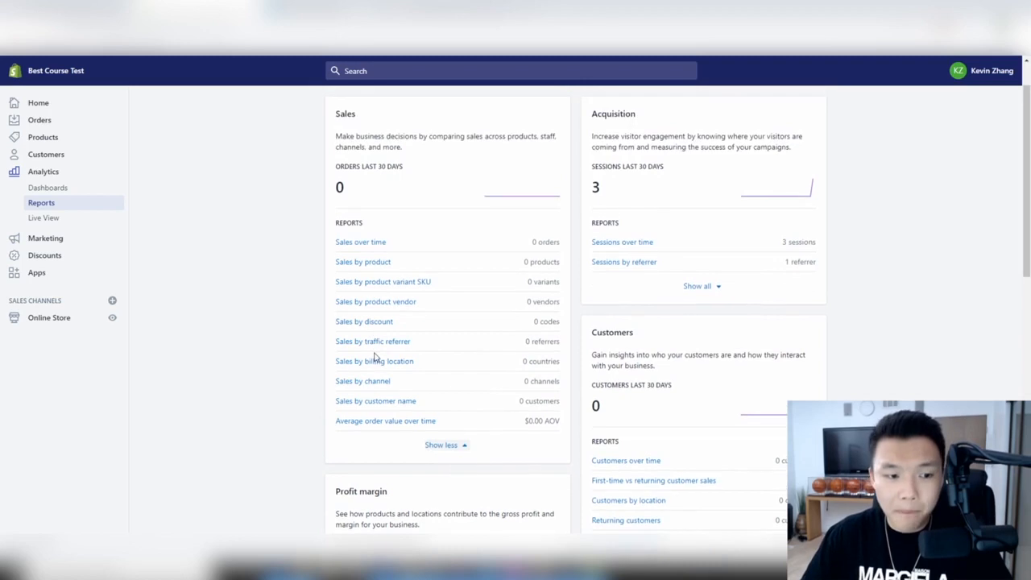
scroll(375, 356, down, 2)
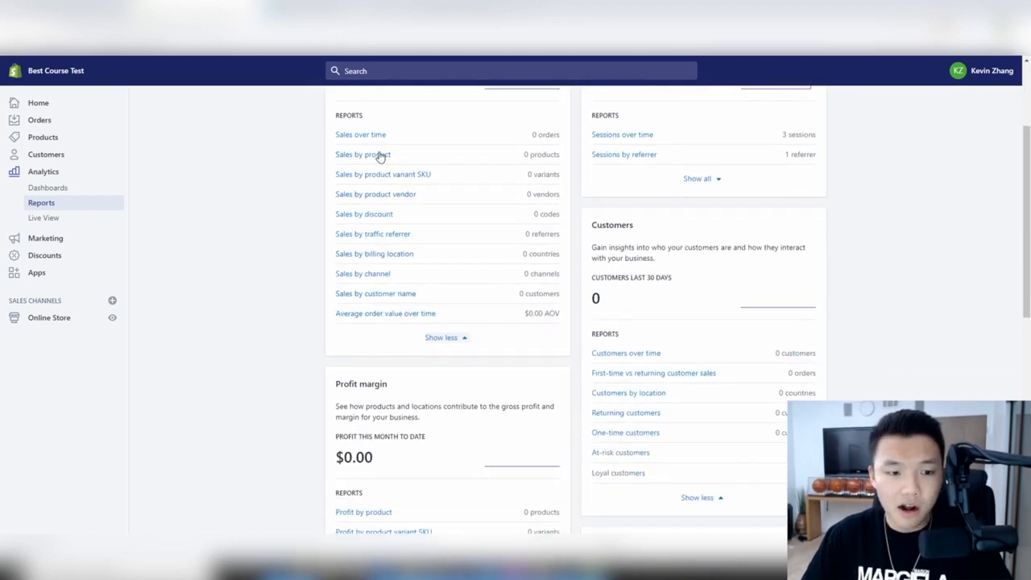
scroll(379, 154, down, 2)
scroll(414, 223, up, 4)
scroll(414, 223, down, 3)
scroll(418, 226, up, 3)
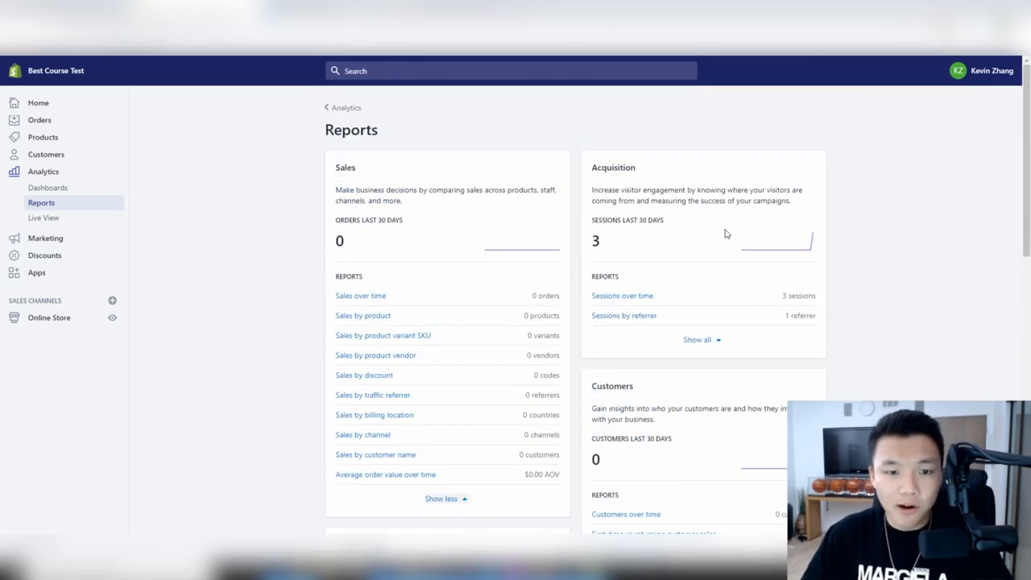
scroll(740, 257, down, 3)
scroll(635, 234, up, 3)
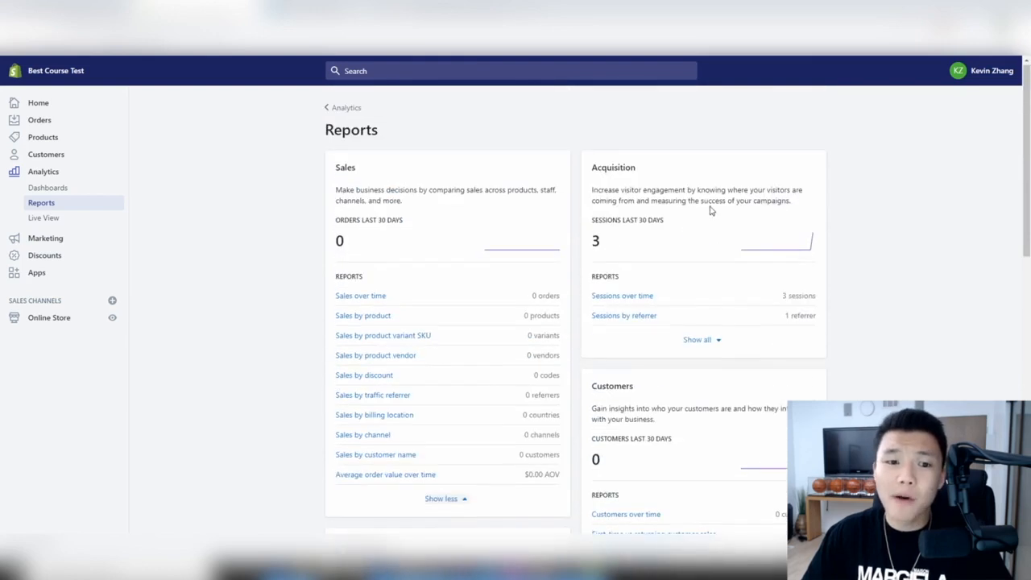
scroll(710, 210, down, 3)
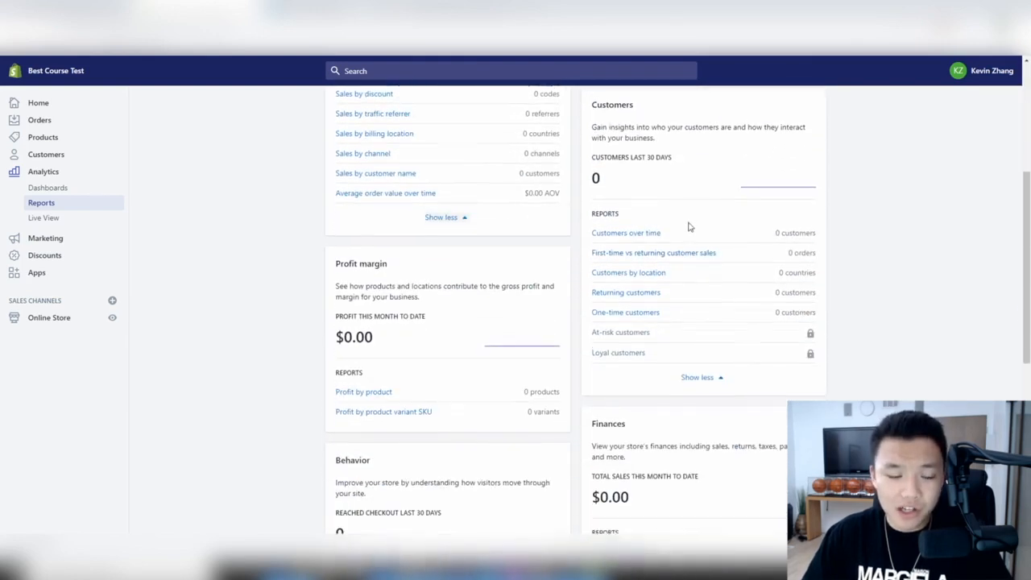
scroll(688, 226, down, 2)
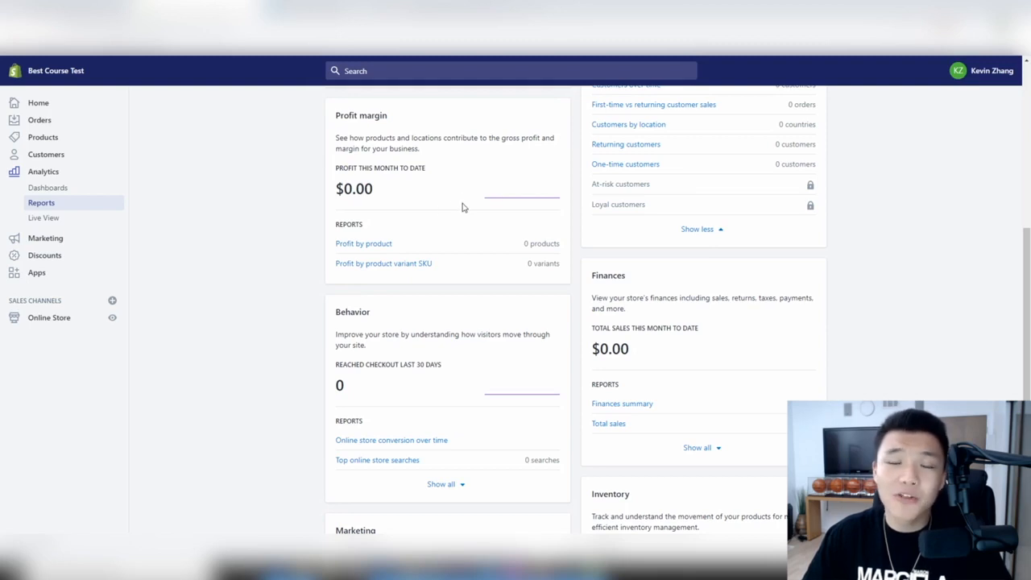
scroll(437, 191, down, 2)
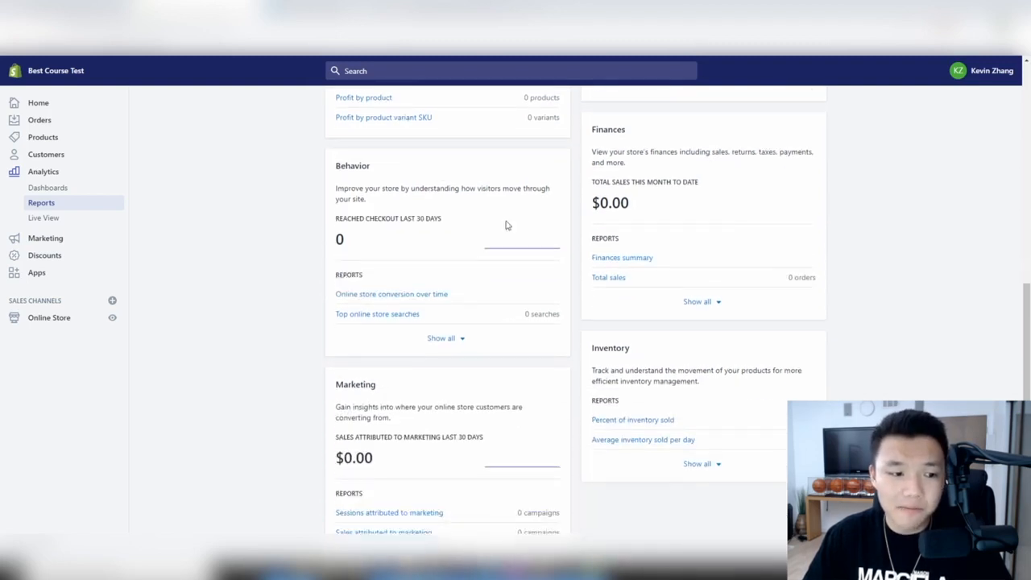
scroll(378, 341, up, 5)
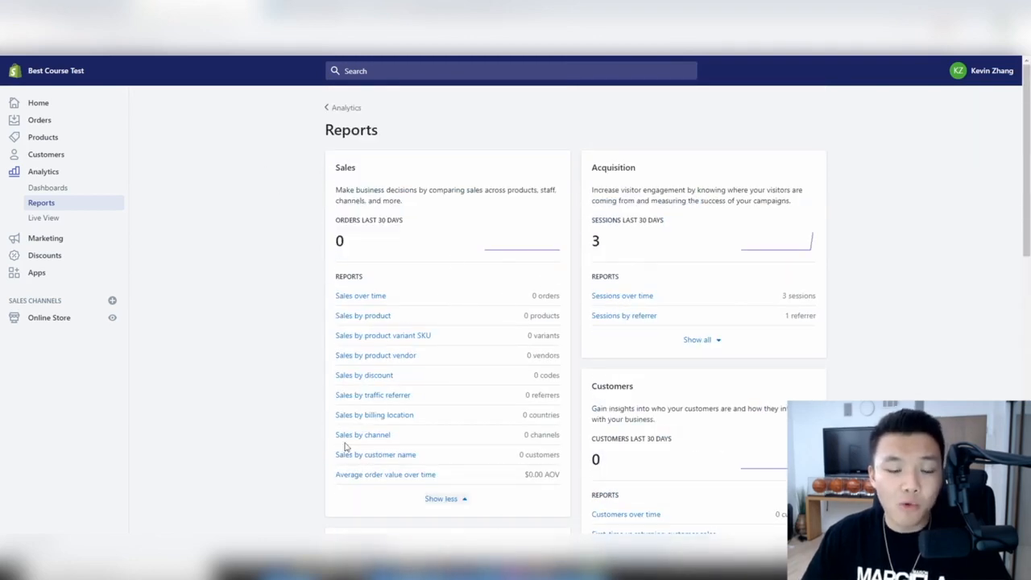
- Open Live View and pan the visitor map from the US west coast to Africa
click(53, 220)
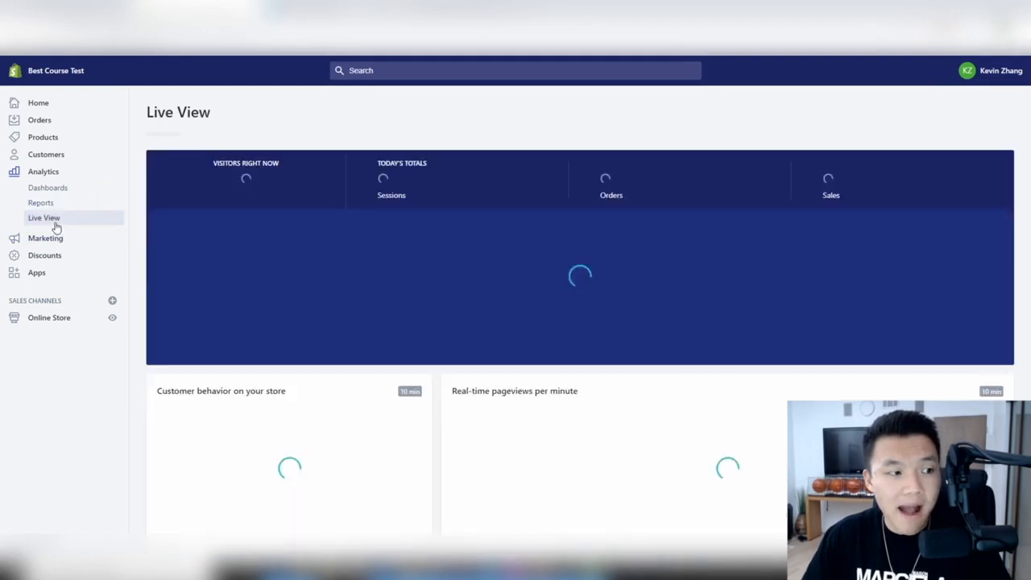
scroll(550, 186, down, 2)
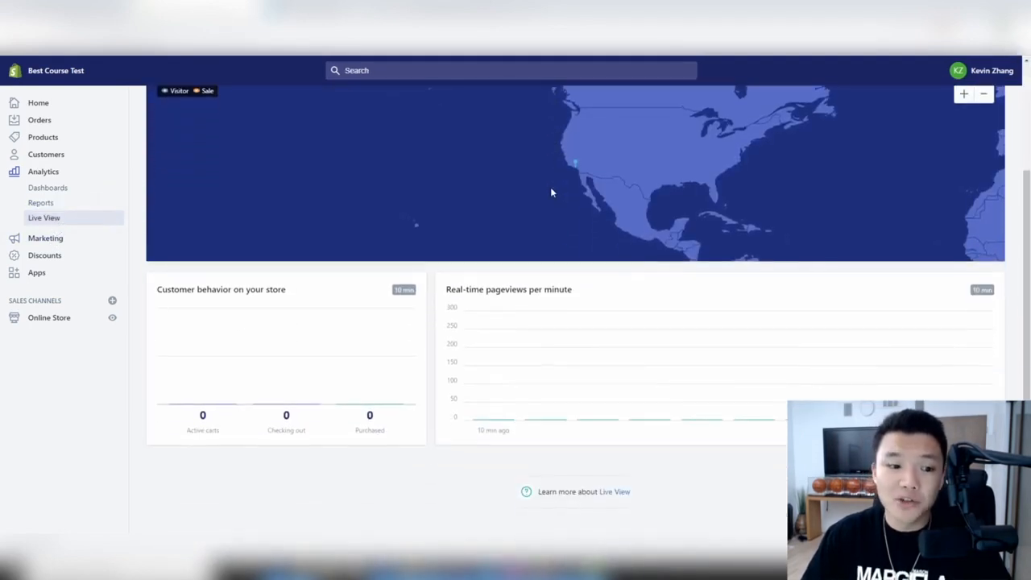
scroll(550, 187, up, 2)
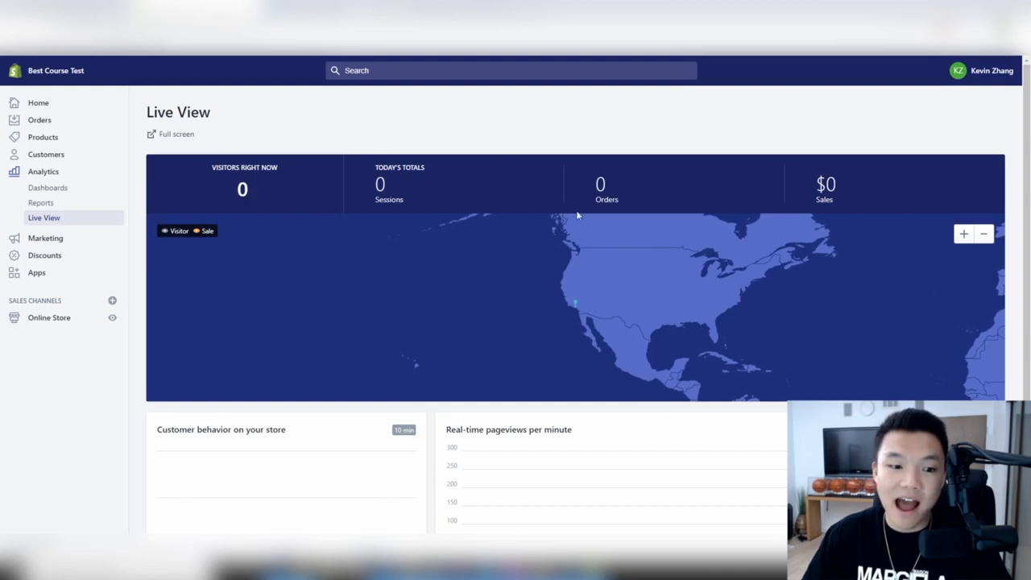
scroll(248, 367, down, 2)
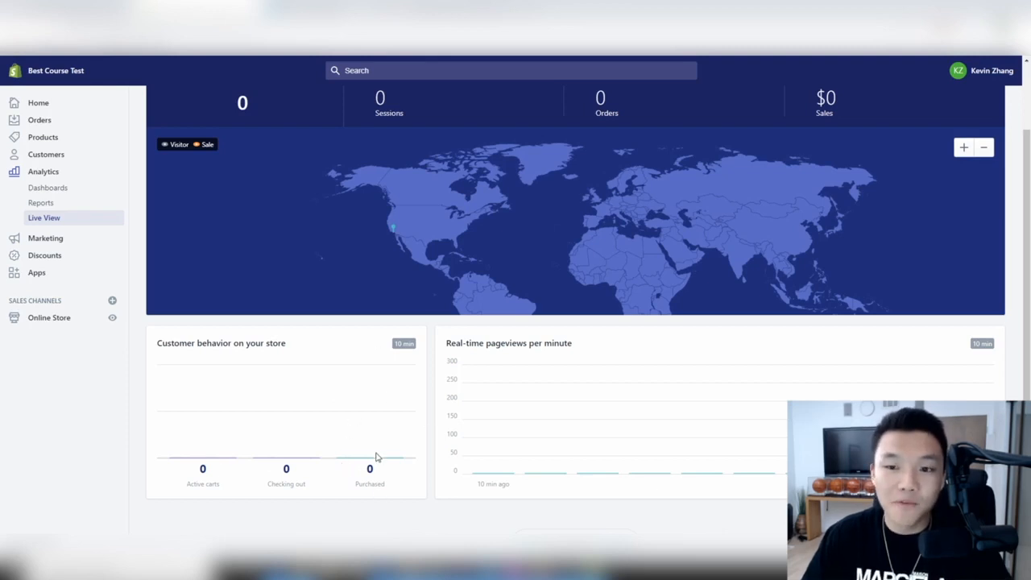
scroll(631, 260, down, 1)
scroll(631, 257, up, 2)
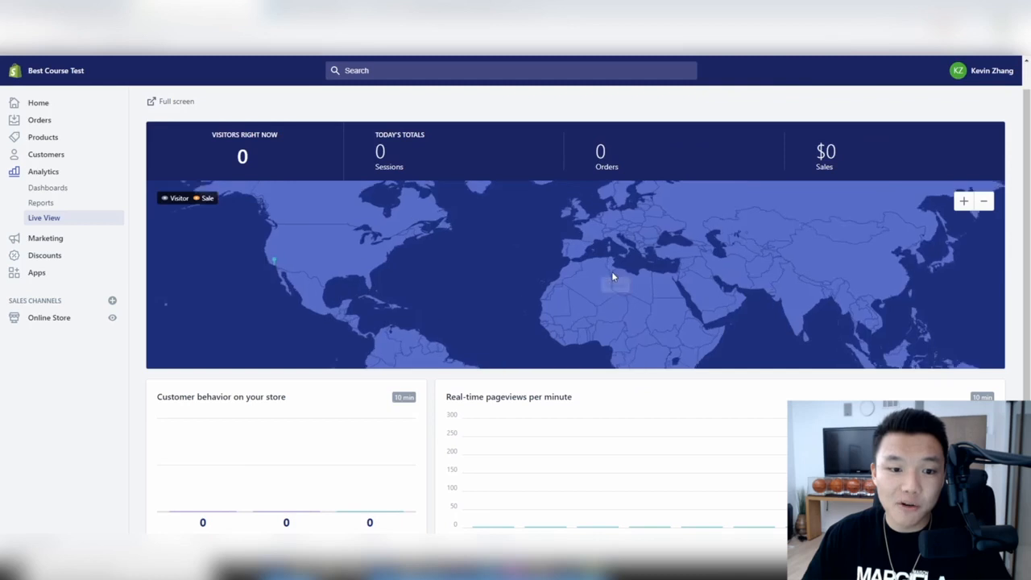
scroll(612, 275, down, 2)
scroll(603, 278, down, 1)
drag(528, 262, 586, 304)
scroll(429, 301, up, 3)
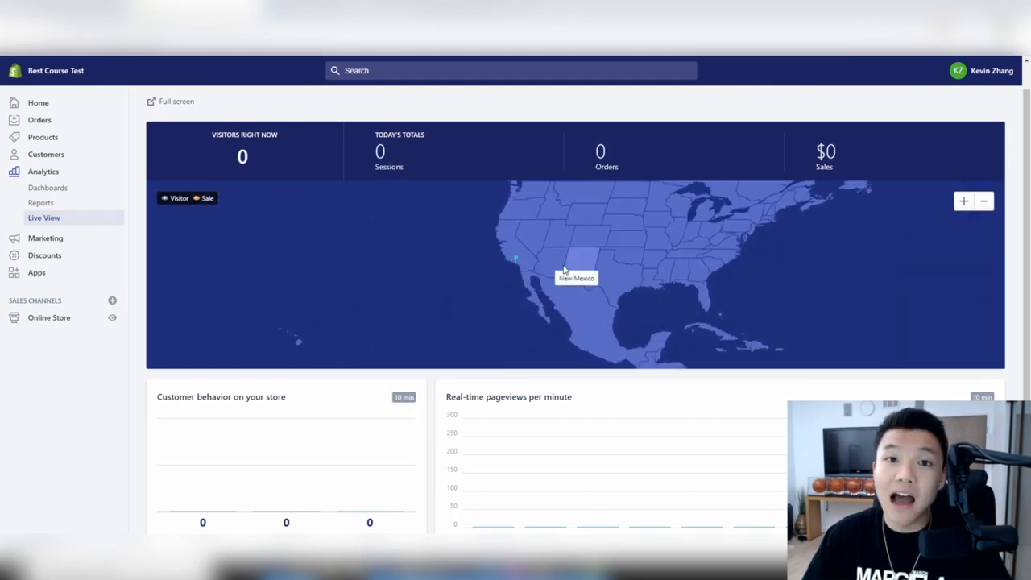
mouse_move(527, 277)
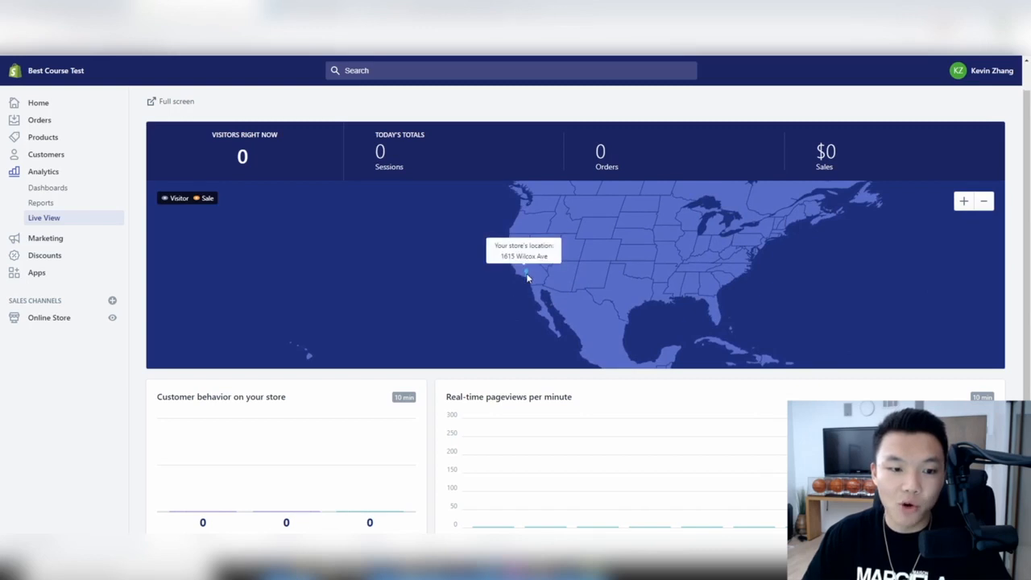
scroll(528, 277, down, 1)
drag(700, 295, 585, 280)
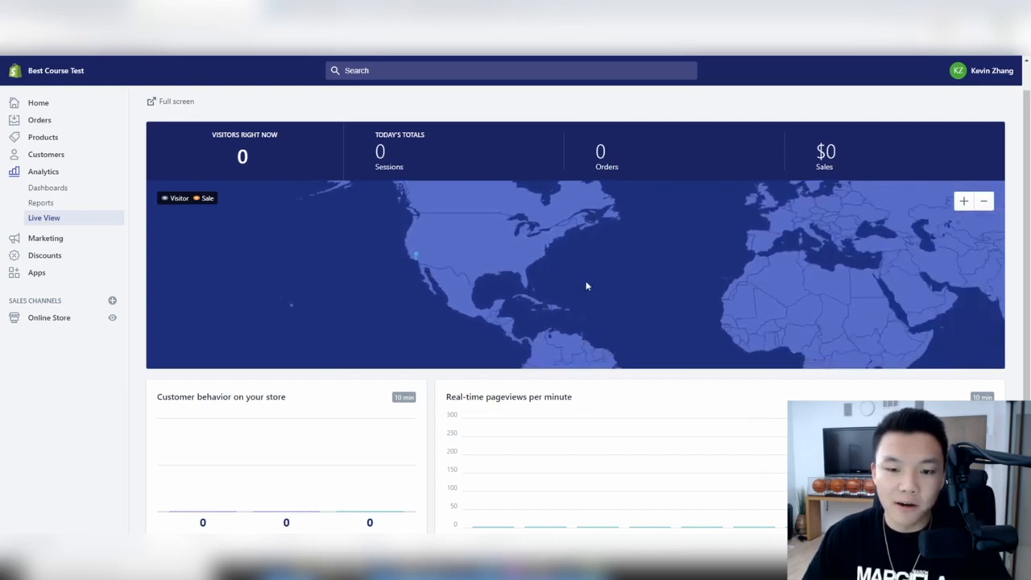
scroll(585, 286, down, 3)
- Open Marketing Overview and scroll through its Campaigns and Automations sections
click(68, 239)
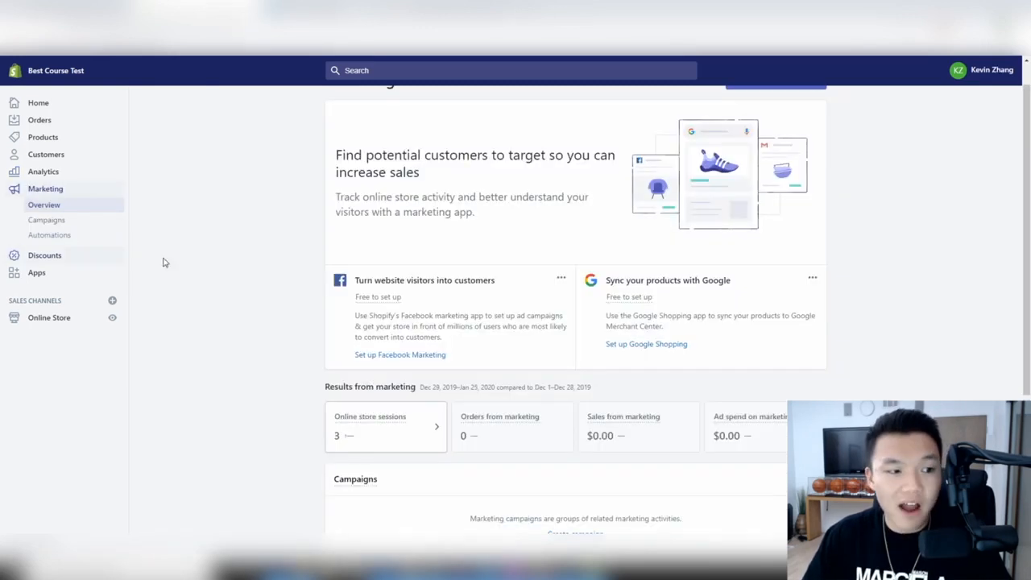
scroll(627, 306, down, 6)
scroll(626, 306, down, 1)
scroll(627, 306, up, 1)
scroll(626, 306, down, 1)
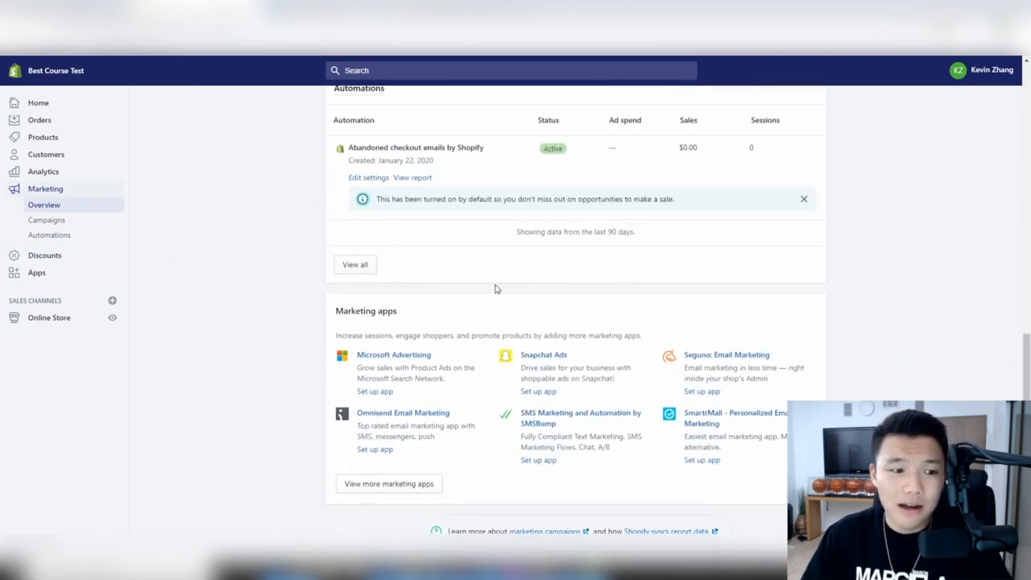
scroll(495, 288, up, 8)
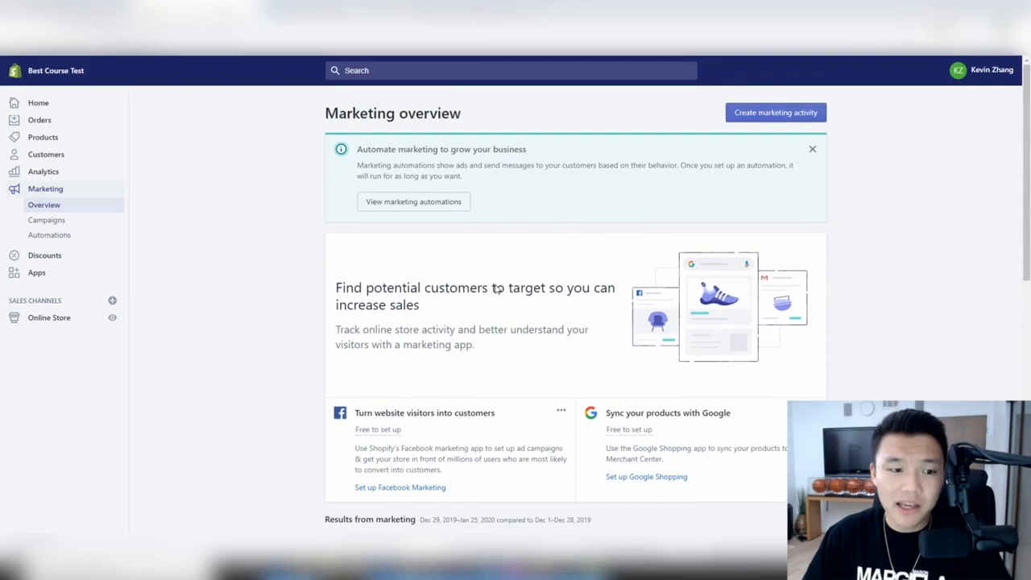
scroll(495, 288, down, 5)
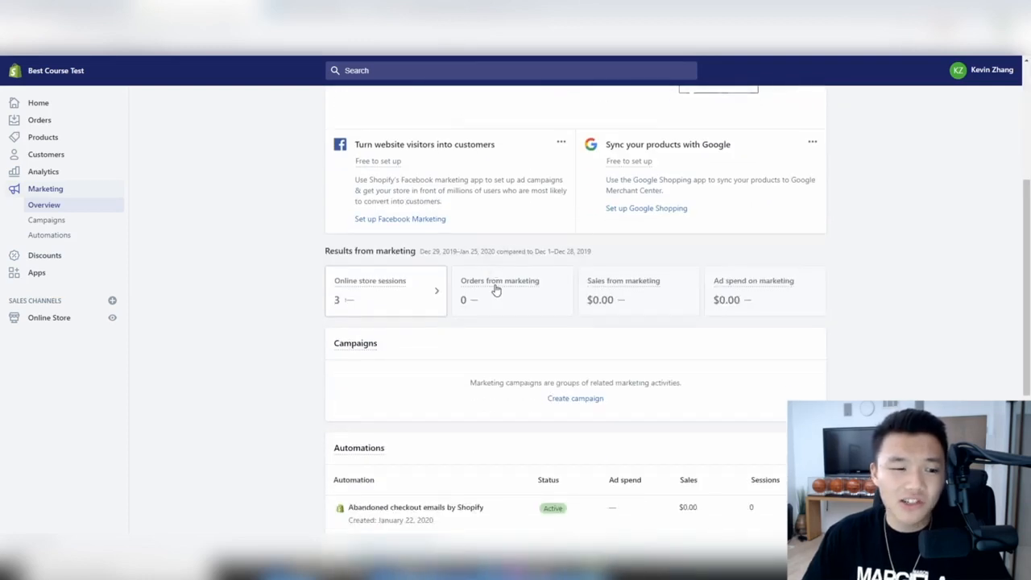
scroll(543, 343, down, 1)
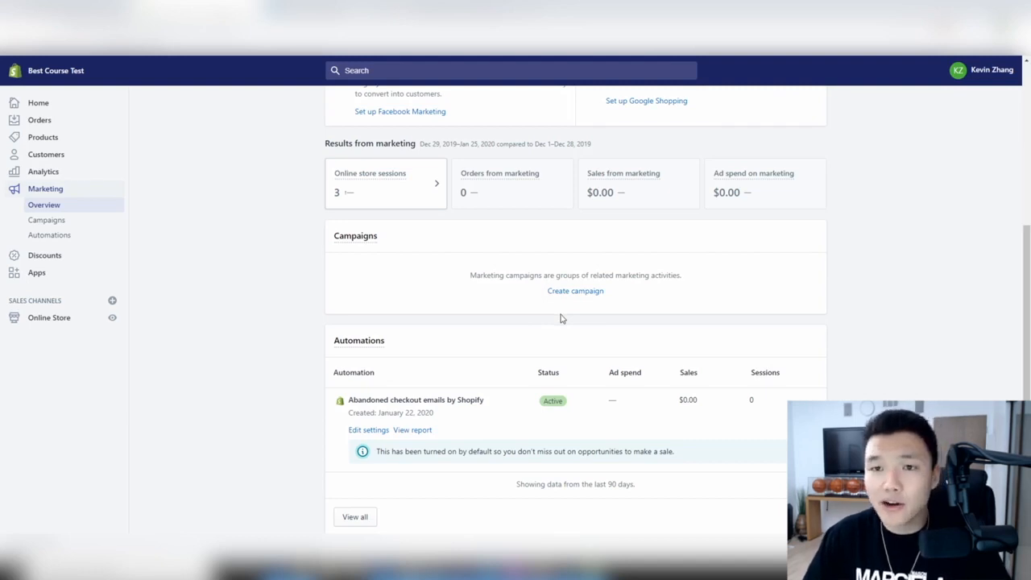
scroll(482, 274, down, 2)
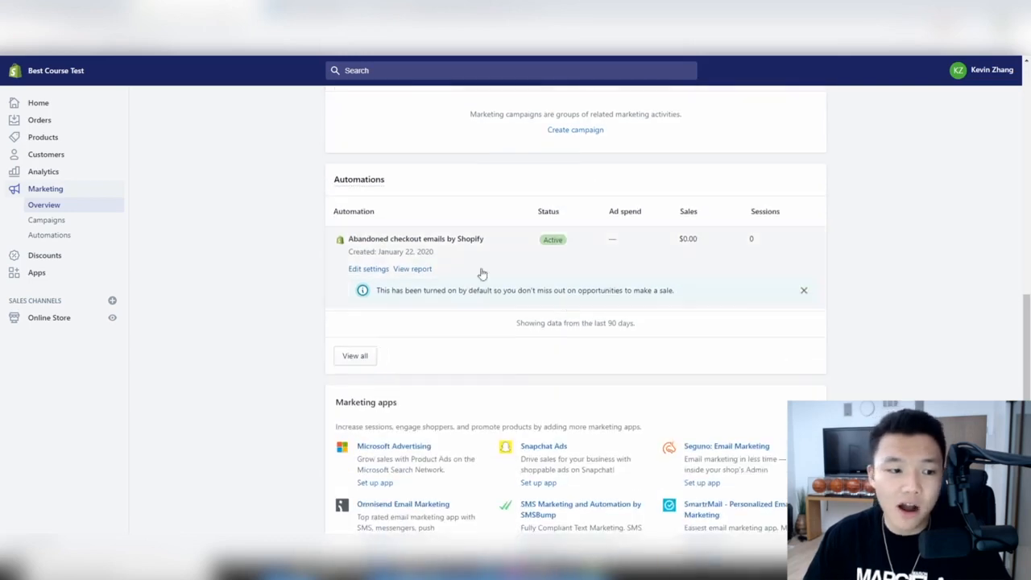
- Look at the Abandoned checkout emails automation, then return to the Marketing overview
click(382, 271)
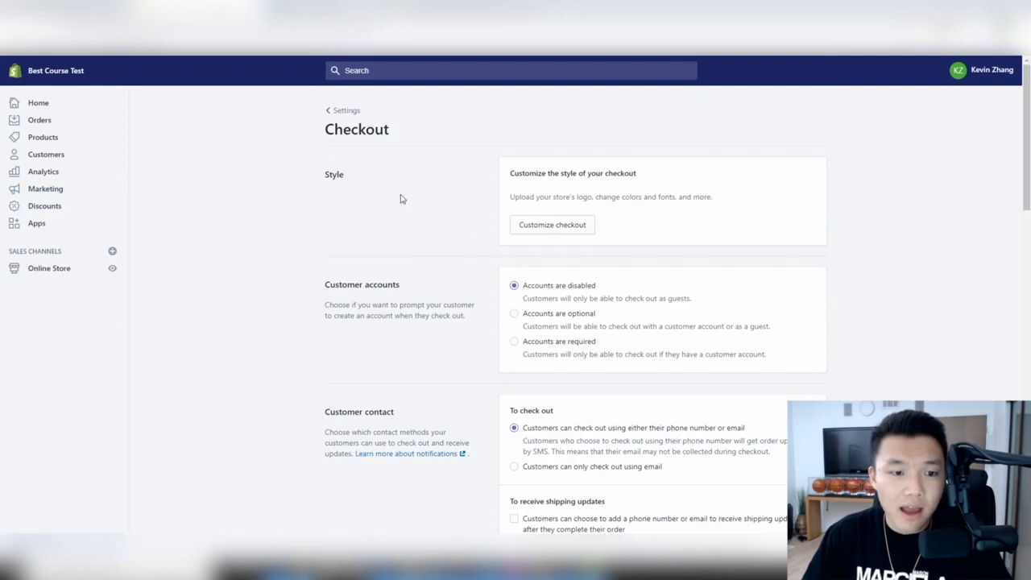
click(12, 31)
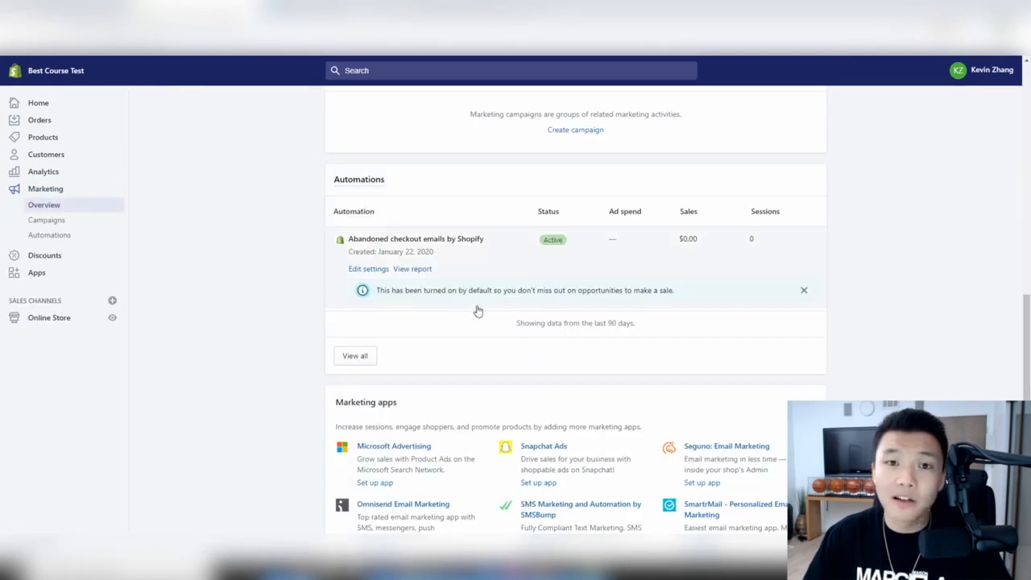
scroll(472, 301, up, 1)
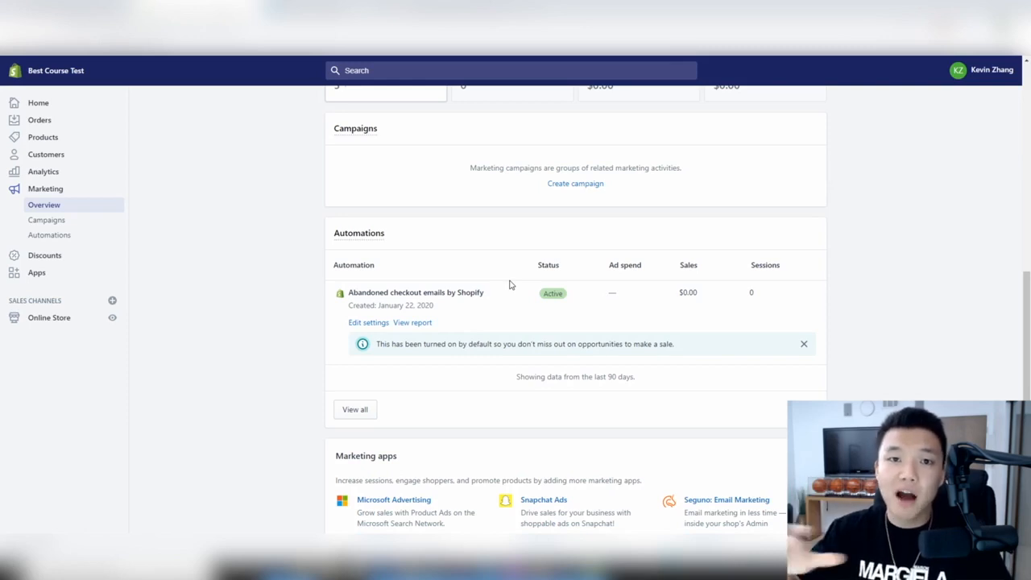
scroll(508, 284, down, 2)
scroll(509, 284, up, 6)
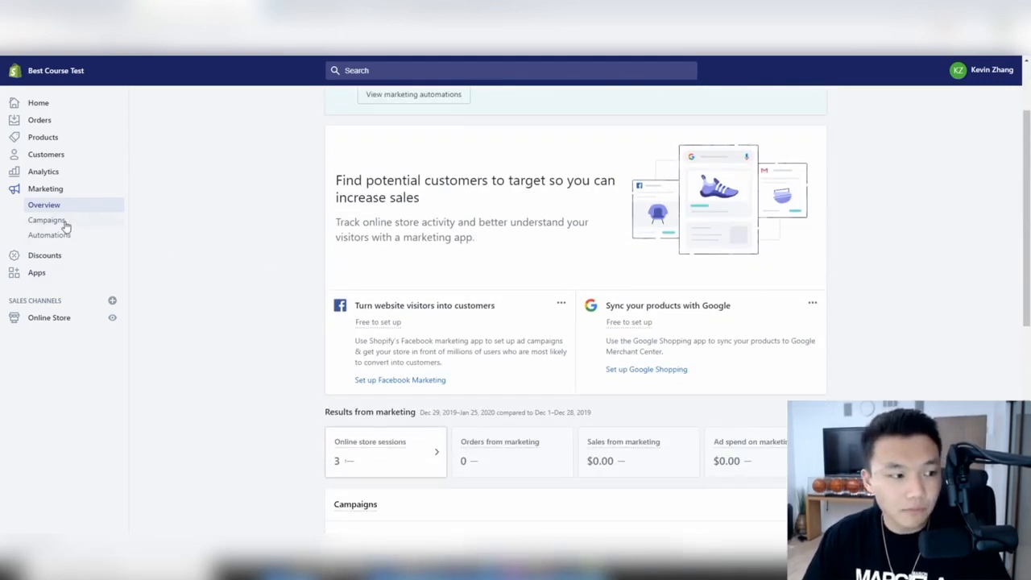
- Look over Marketing Campaigns and Automations, then open the empty Discounts page
click(64, 226)
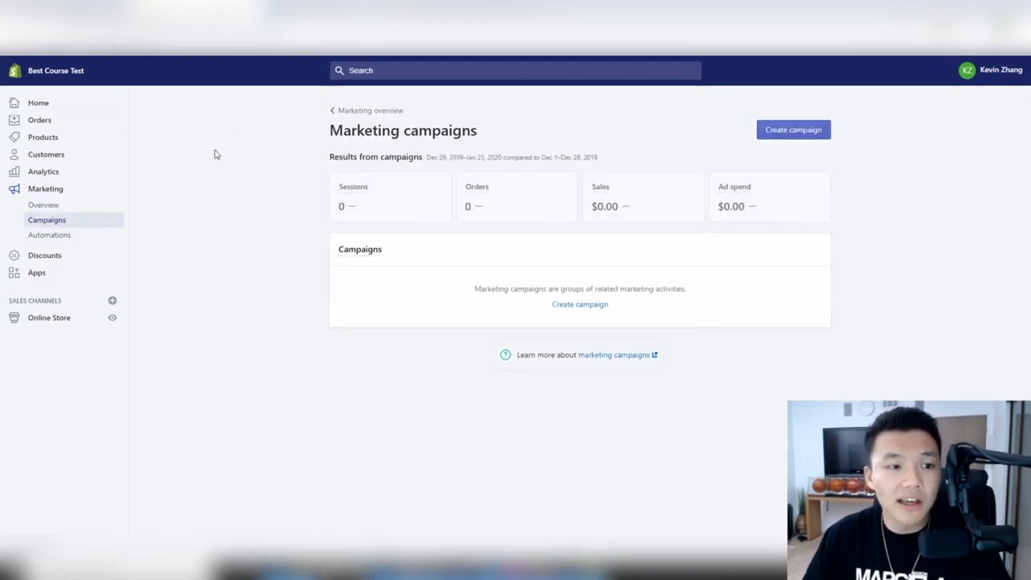
click(63, 234)
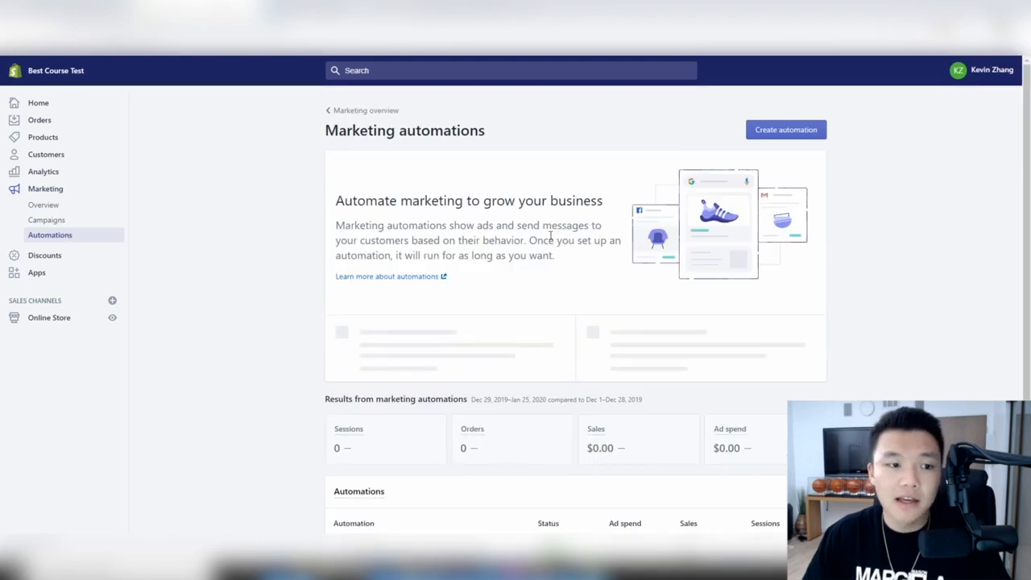
scroll(550, 233, down, 3)
scroll(548, 233, up, 3)
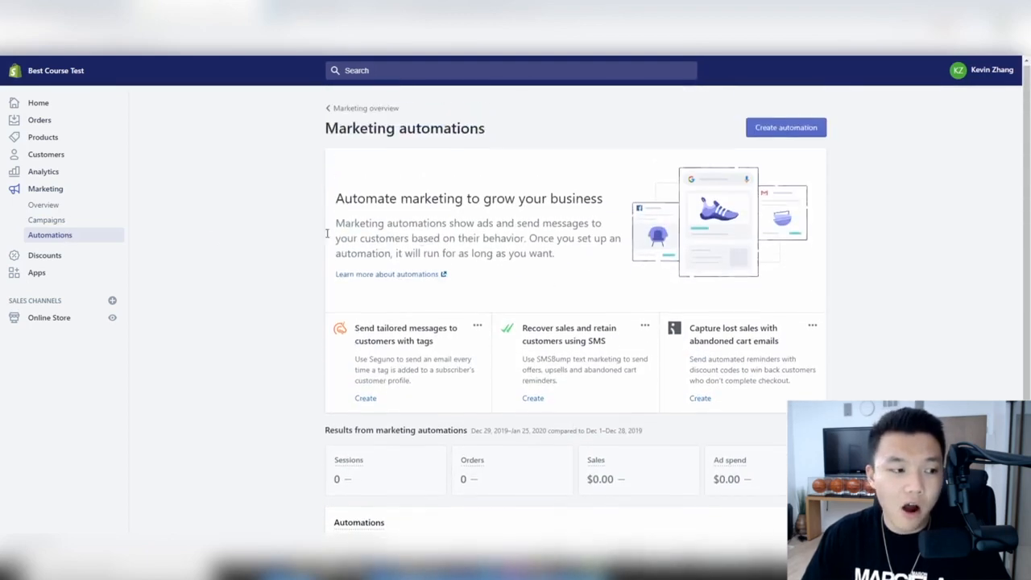
click(44, 254)
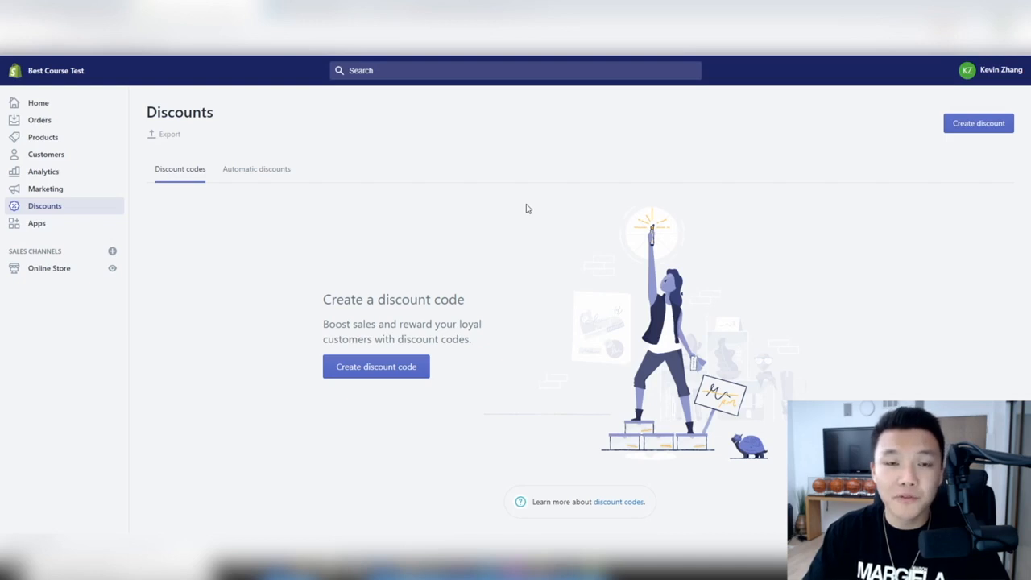
- Start a new discount code named KEVIN15
click(395, 376)
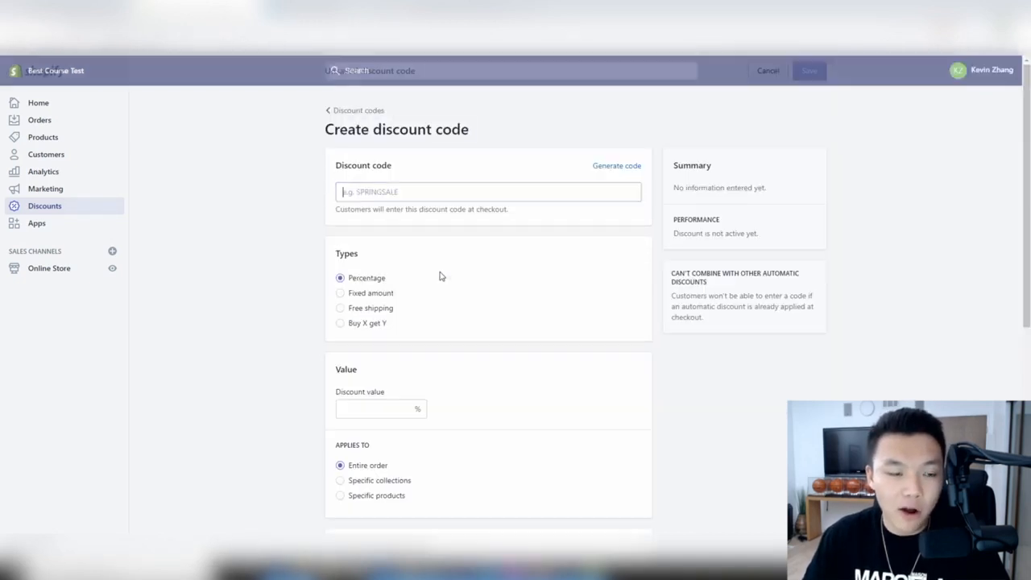
click(429, 191)
text(Kre)
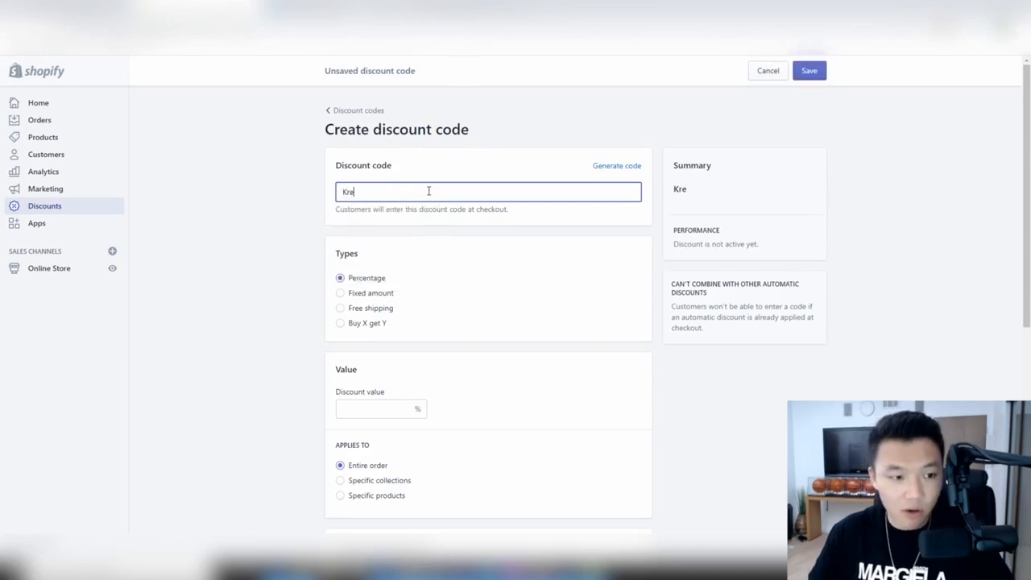
key(BackSpace)
text(EVIN!)
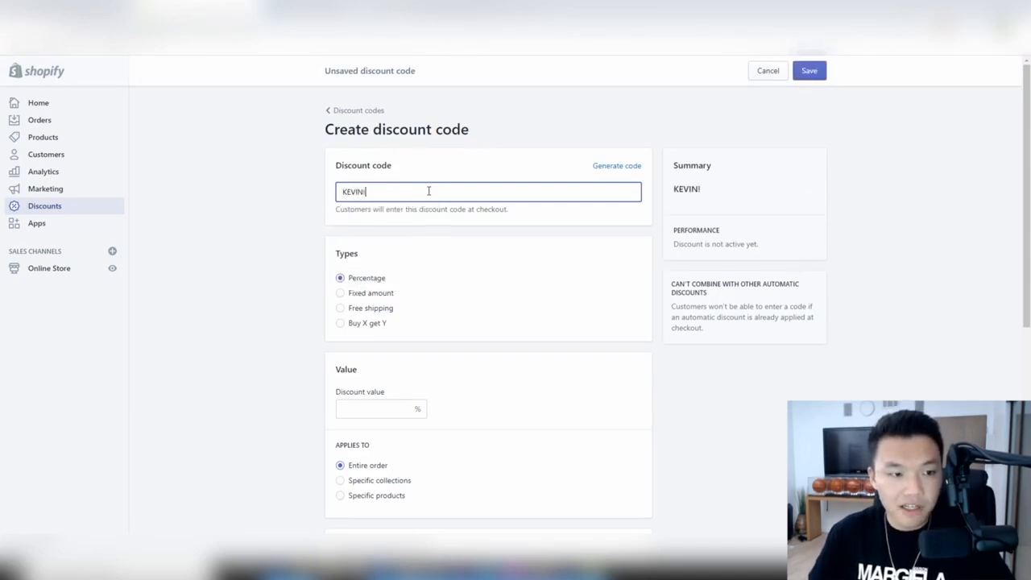
key(BackSpace)
text(14)
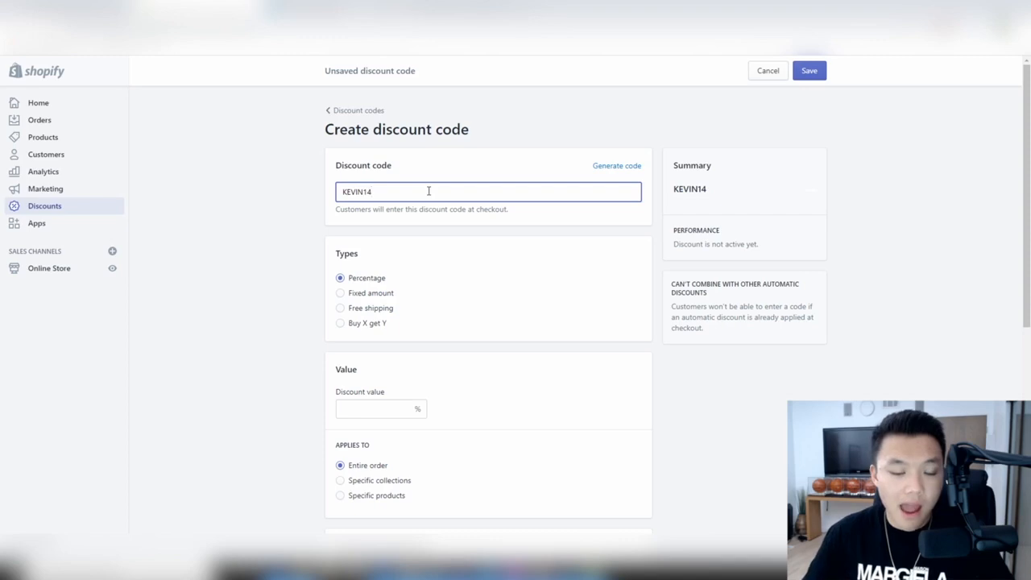
key(BackSpace)
text(5)
scroll(427, 202, down, 1)
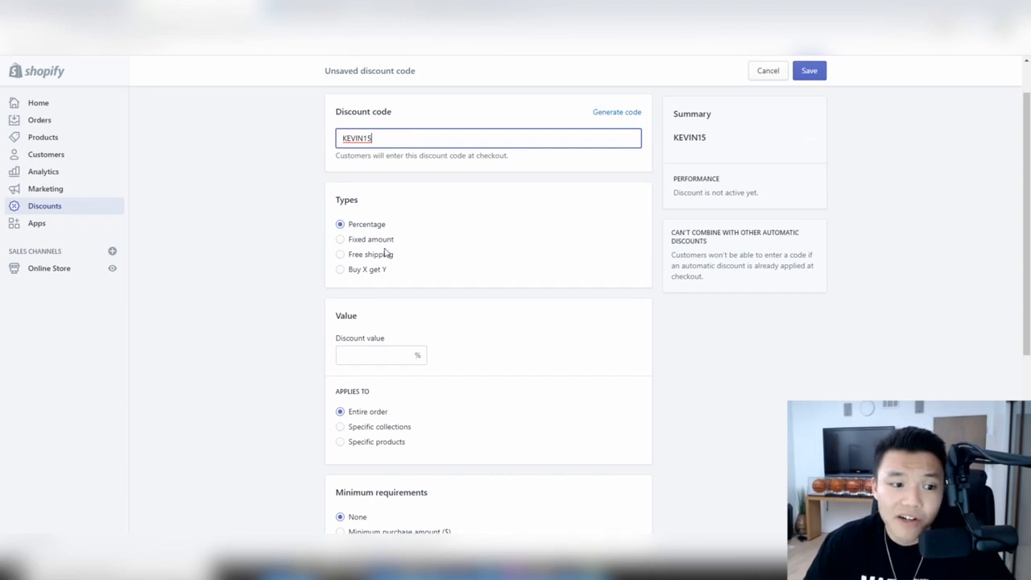
- Try Buy X get Y, then switch to a Percentage discount of 10
click(370, 271)
scroll(481, 409, down, 2)
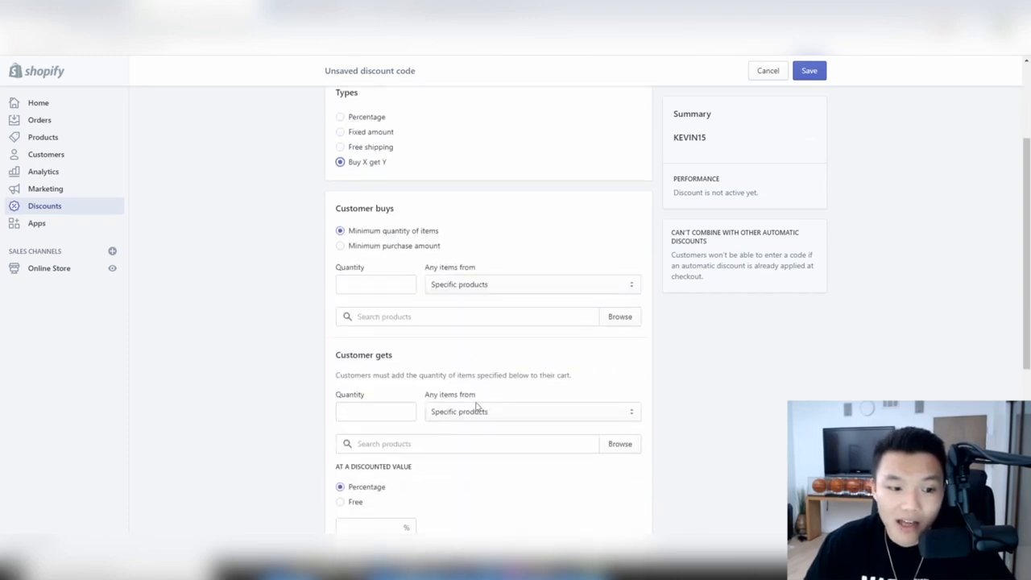
scroll(385, 311, down, 2)
scroll(388, 312, up, 5)
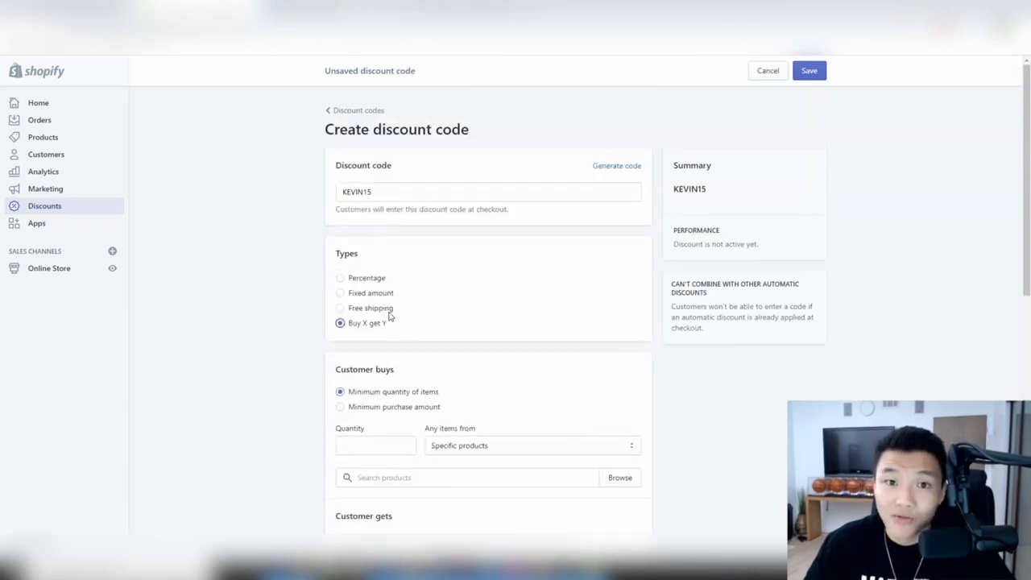
click(368, 278)
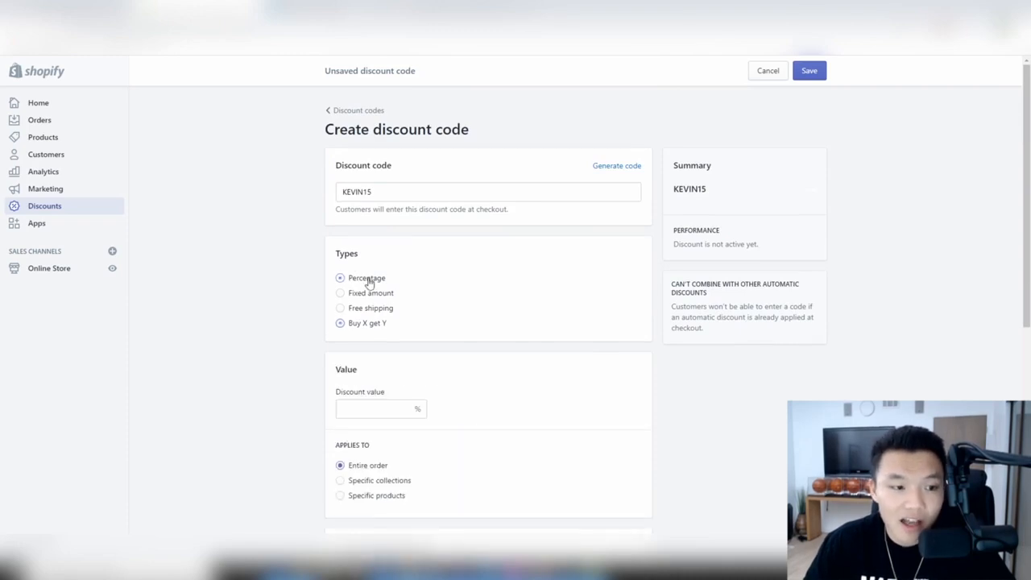
scroll(586, 243, down, 3)
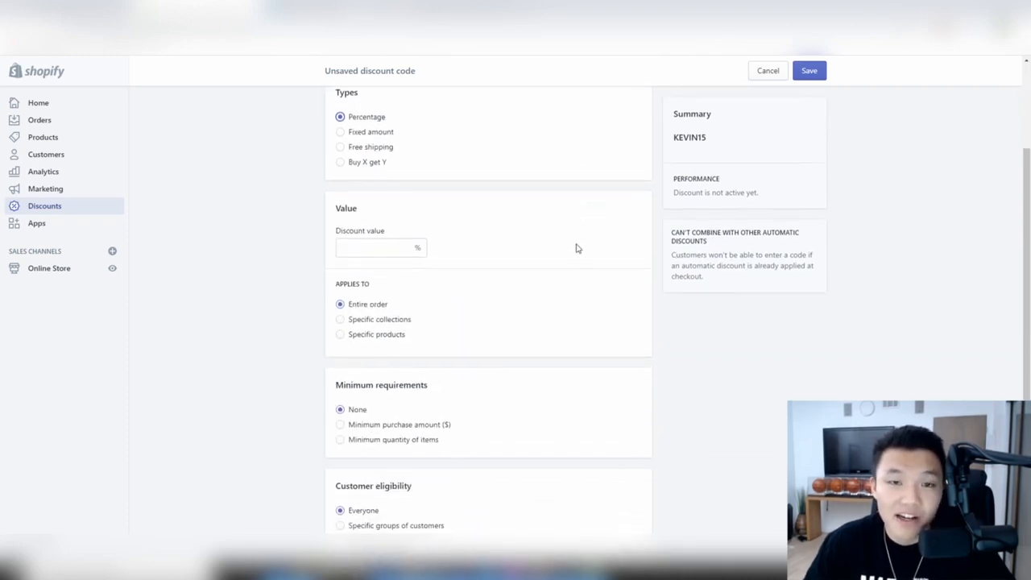
click(400, 246)
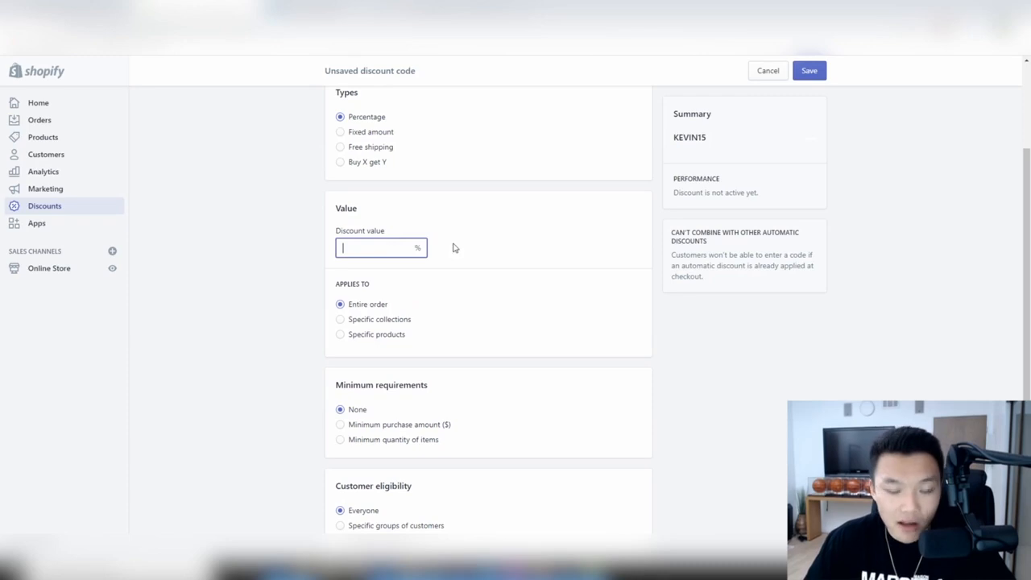
text(10)
click(504, 255)
- Review the discount options and change the value type to Fixed amount
scroll(467, 237, down, 1)
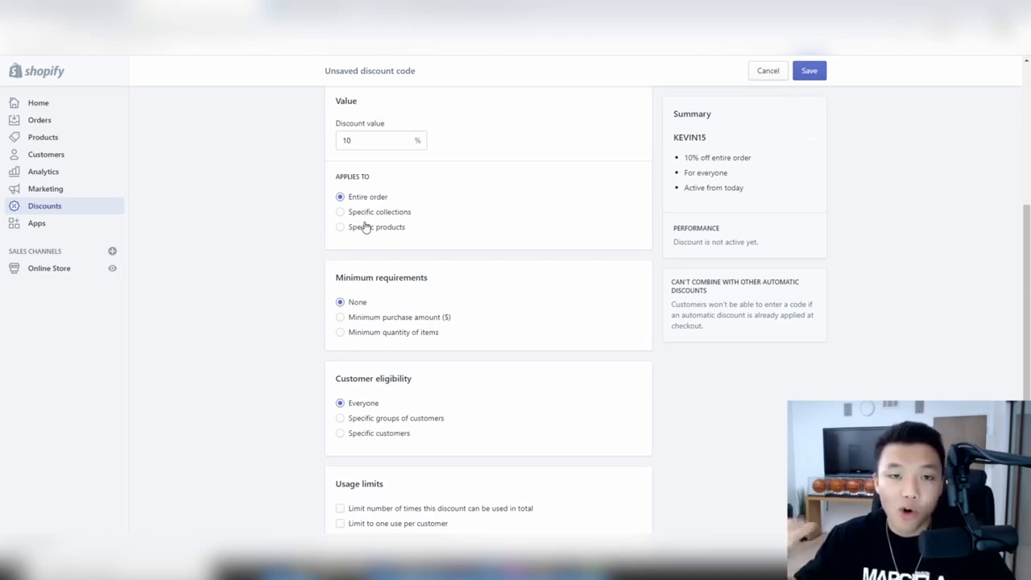
scroll(411, 229, down, 1)
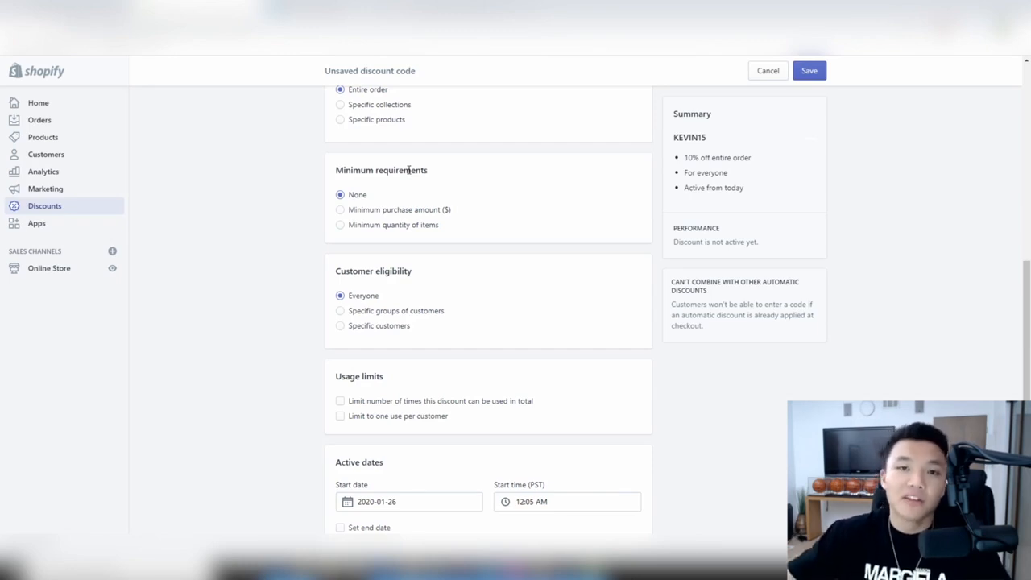
scroll(400, 383, down, 1)
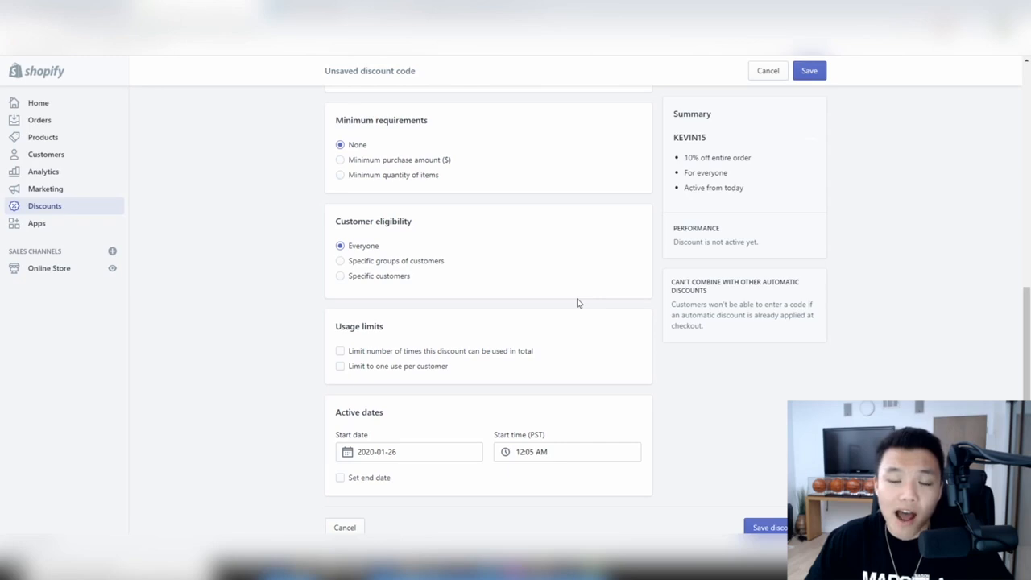
scroll(577, 303, up, 4)
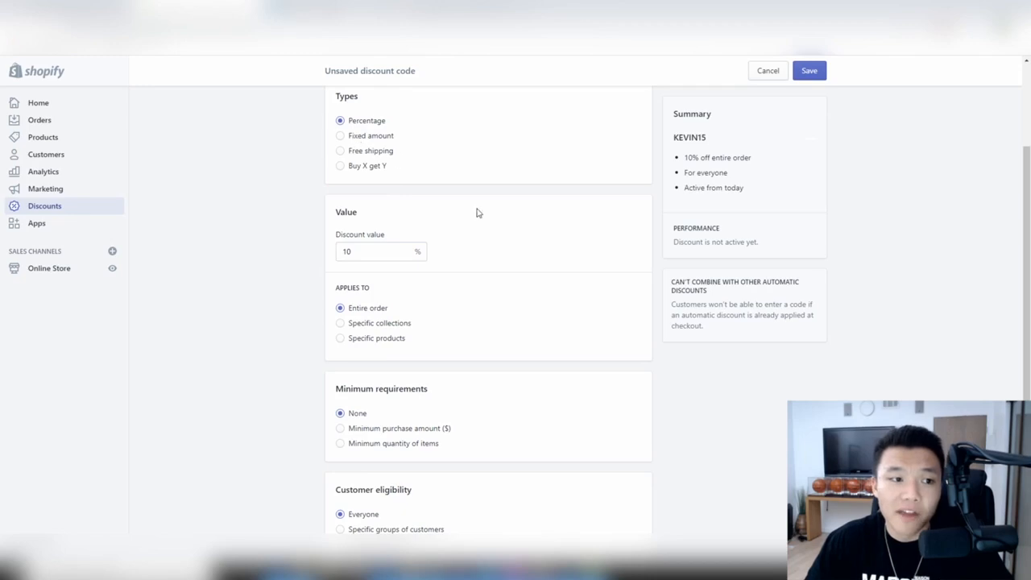
scroll(477, 211, up, 2)
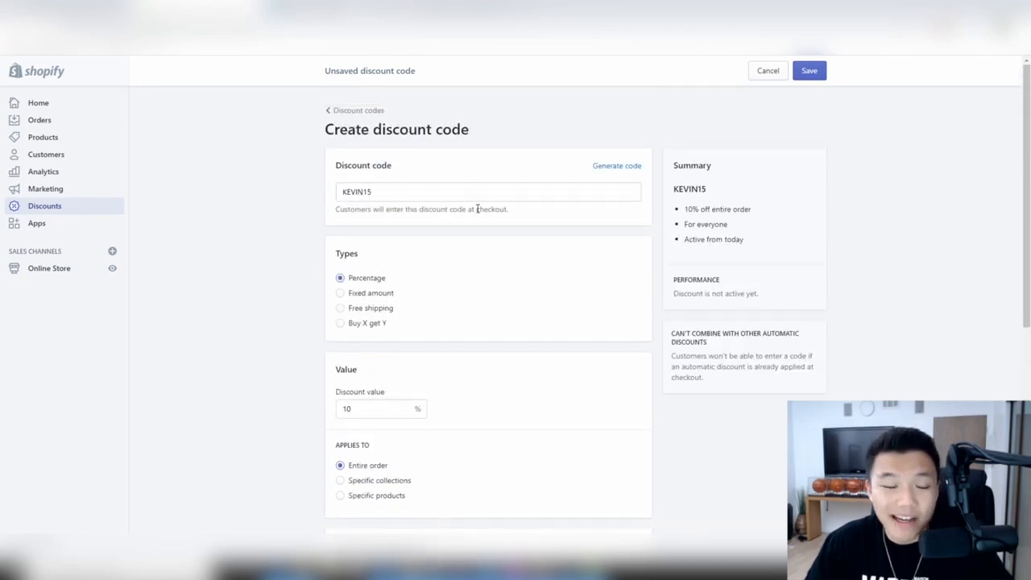
click(374, 294)
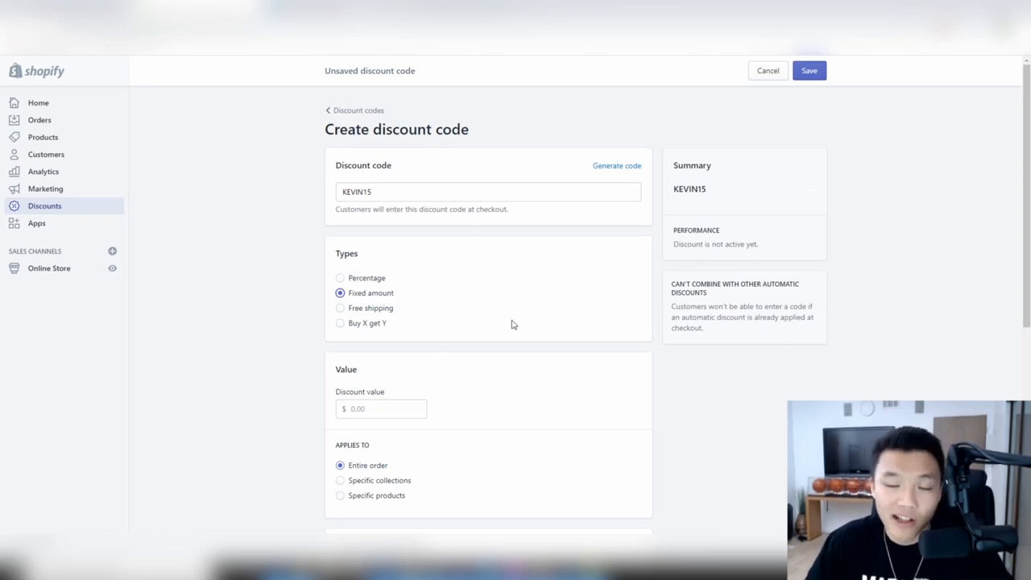
- Enter a $100 fixed discount amount and rename the code to SAMSTORECREDIT186794
click(387, 409)
text(100)
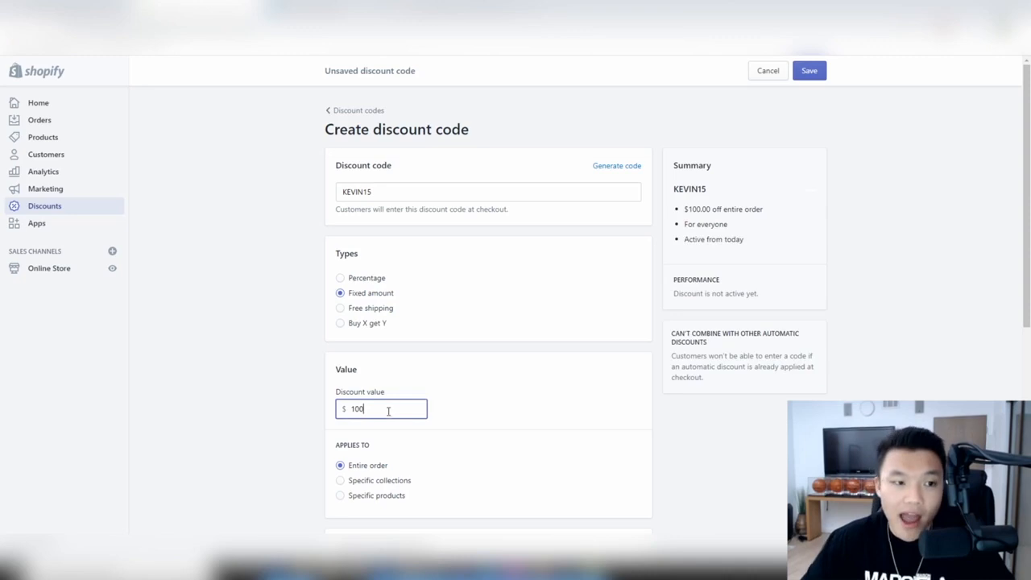
double_click(382, 198)
text(SAMS)
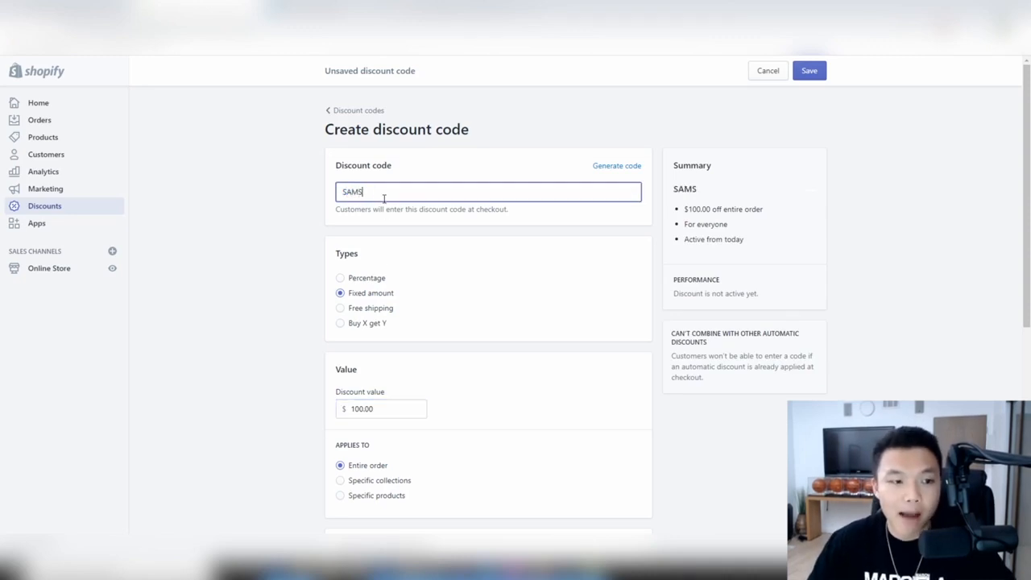
text(TORECREDIT186794)
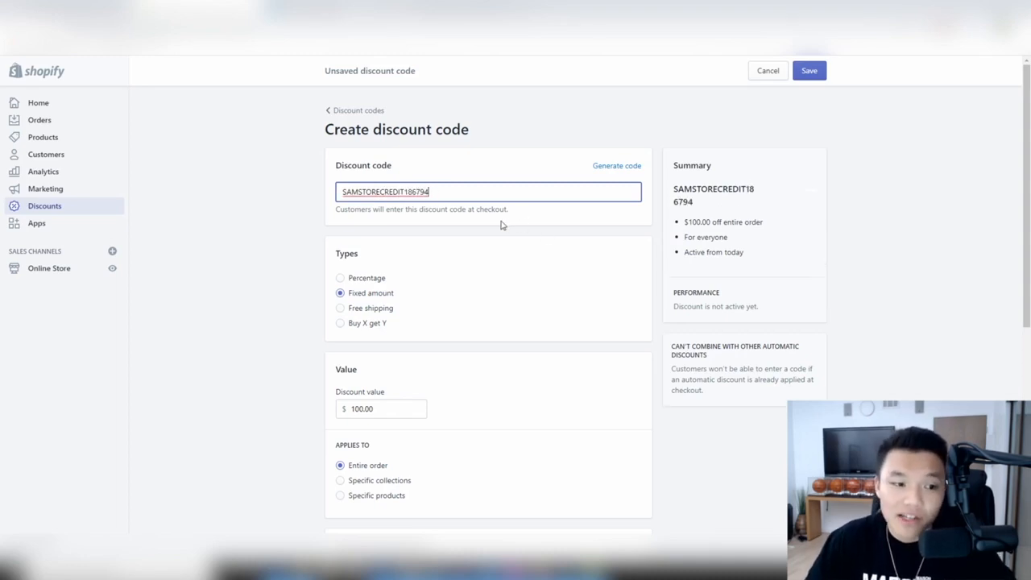
- Keep the discount open to everyone, limit it to one use per customer, and cap total uses
scroll(503, 223, down, 3)
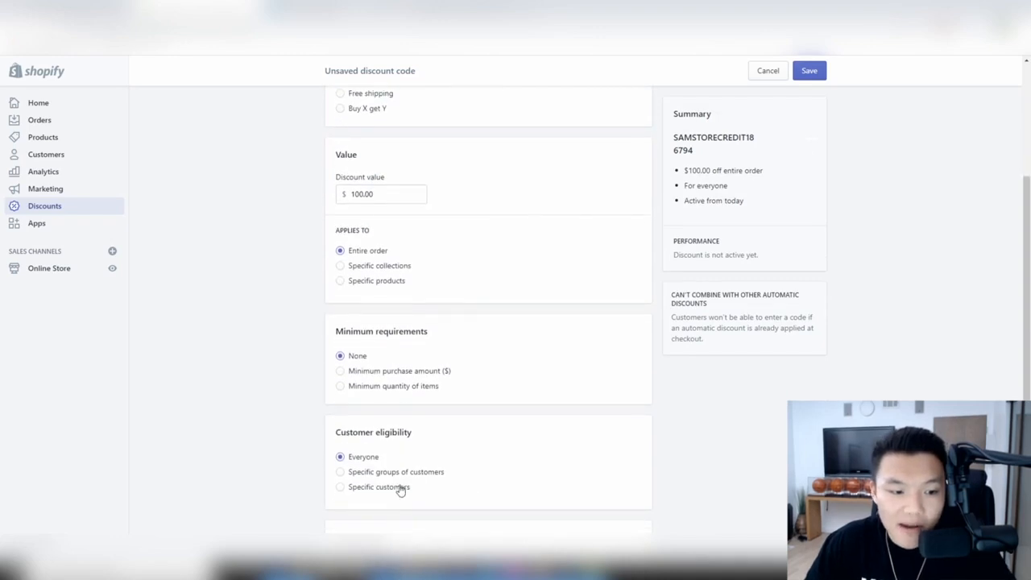
scroll(379, 459, down, 1)
click(377, 431)
scroll(426, 418, down, 1)
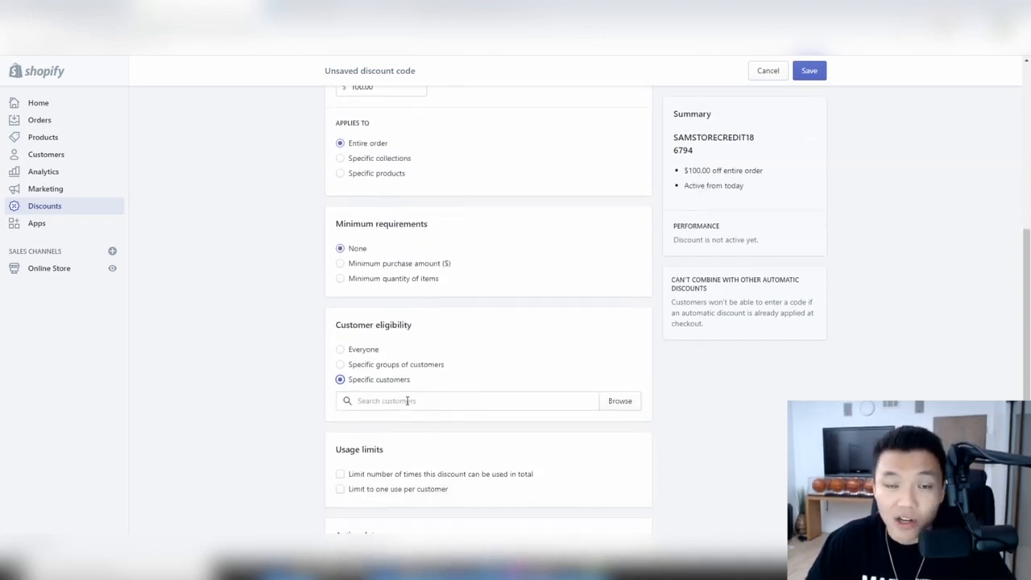
click(348, 349)
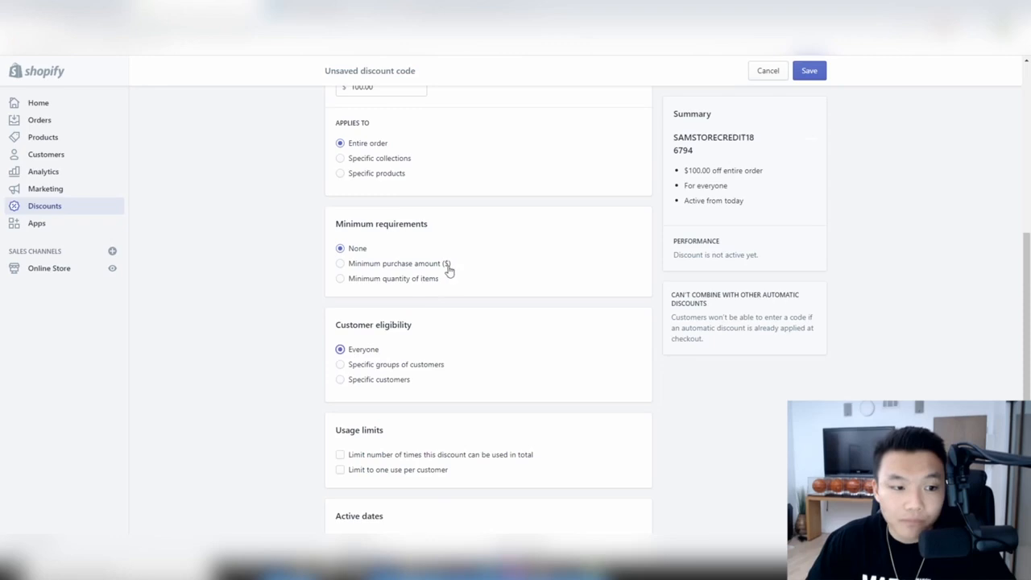
scroll(442, 290, down, 1)
click(420, 367)
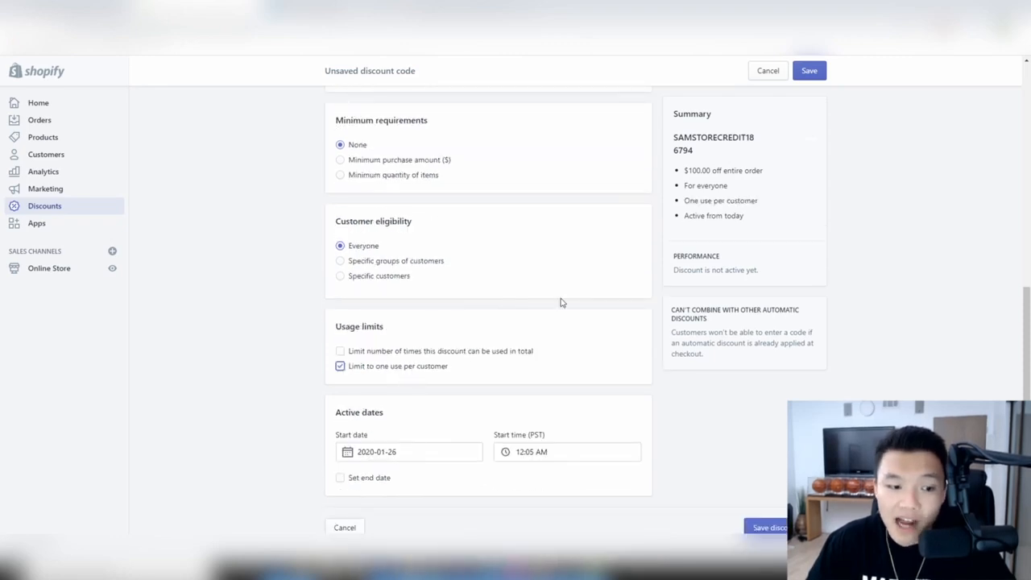
scroll(561, 302, up, 3)
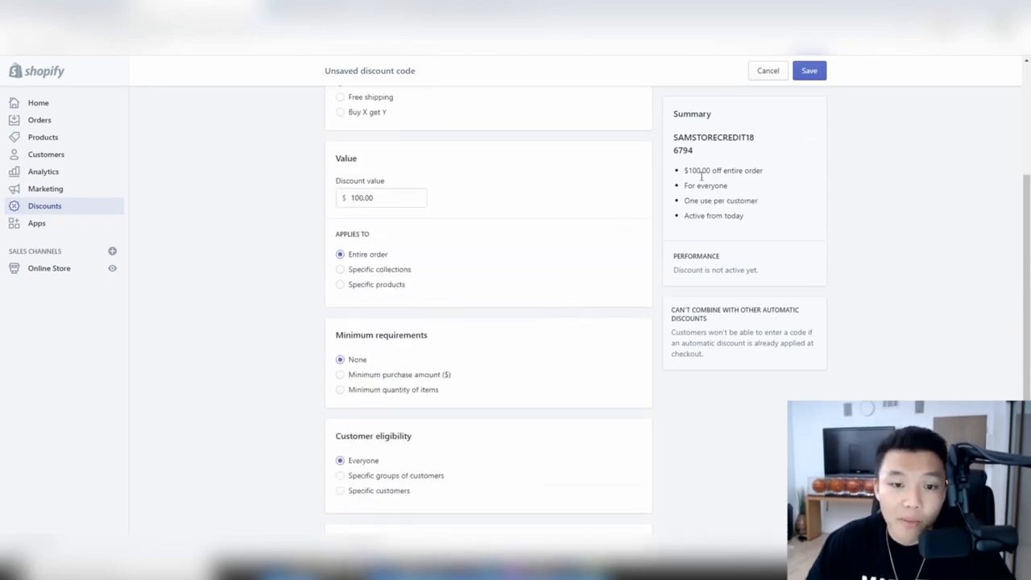
scroll(561, 271, down, 3)
click(495, 354)
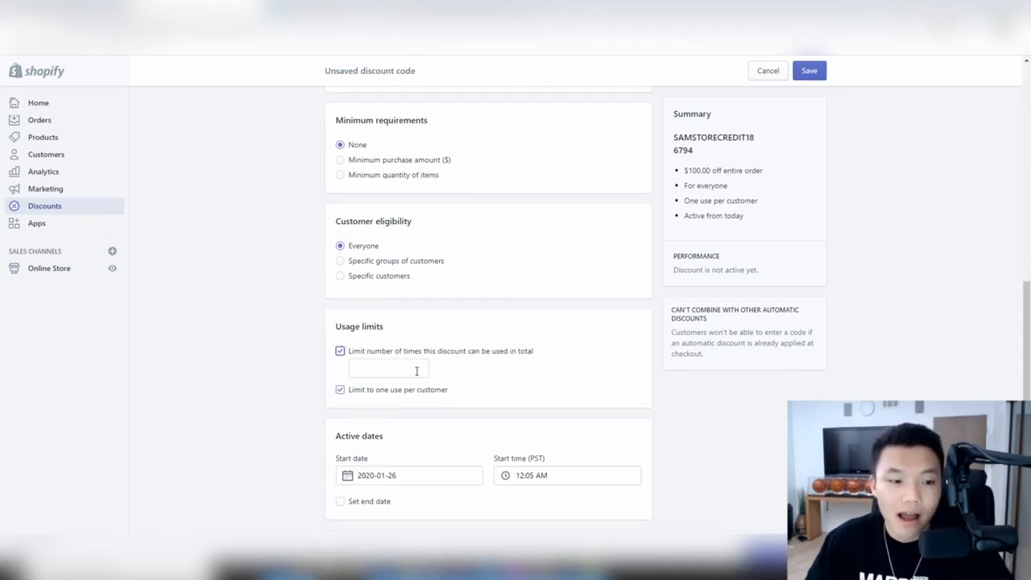
scroll(536, 381, up, 6)
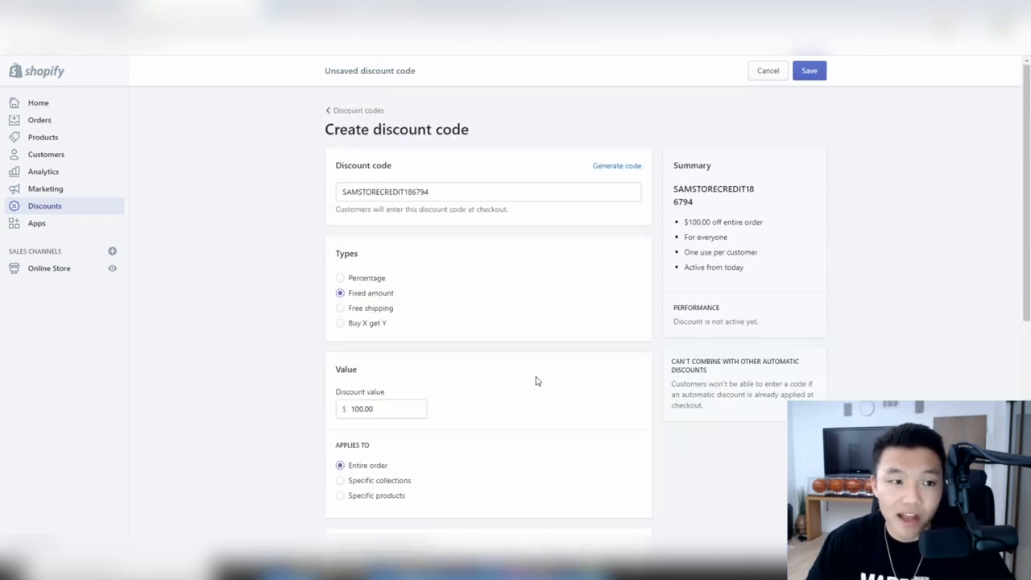
- Discard the unsaved discount code, then visit Apps and the online store's Themes page
click(373, 110)
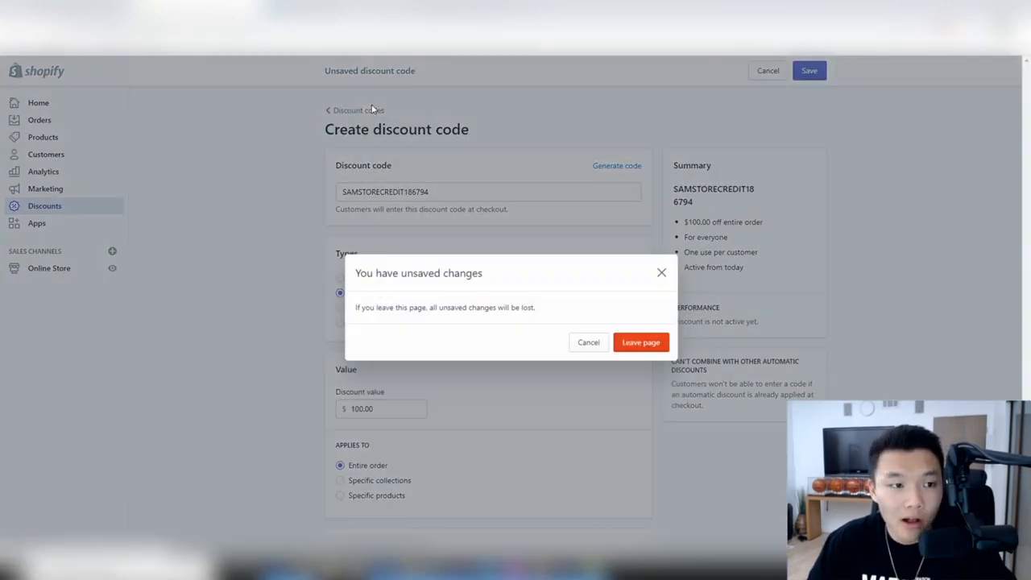
click(640, 342)
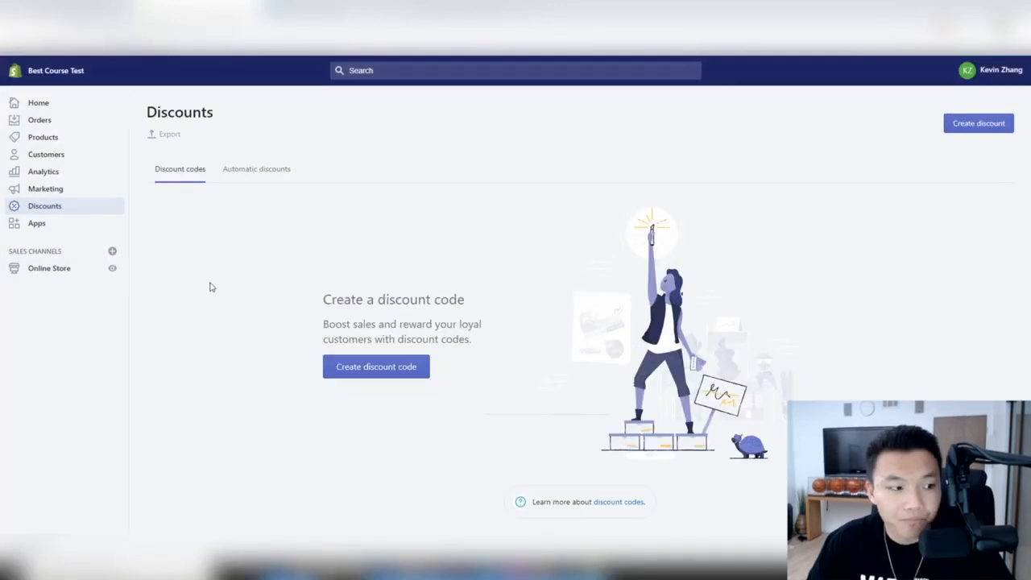
click(37, 224)
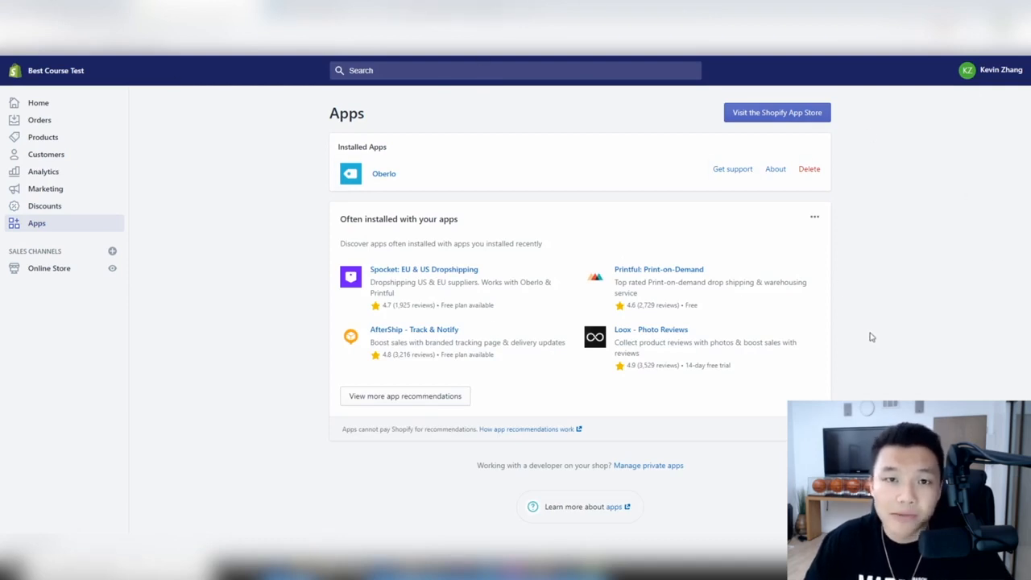
click(62, 269)
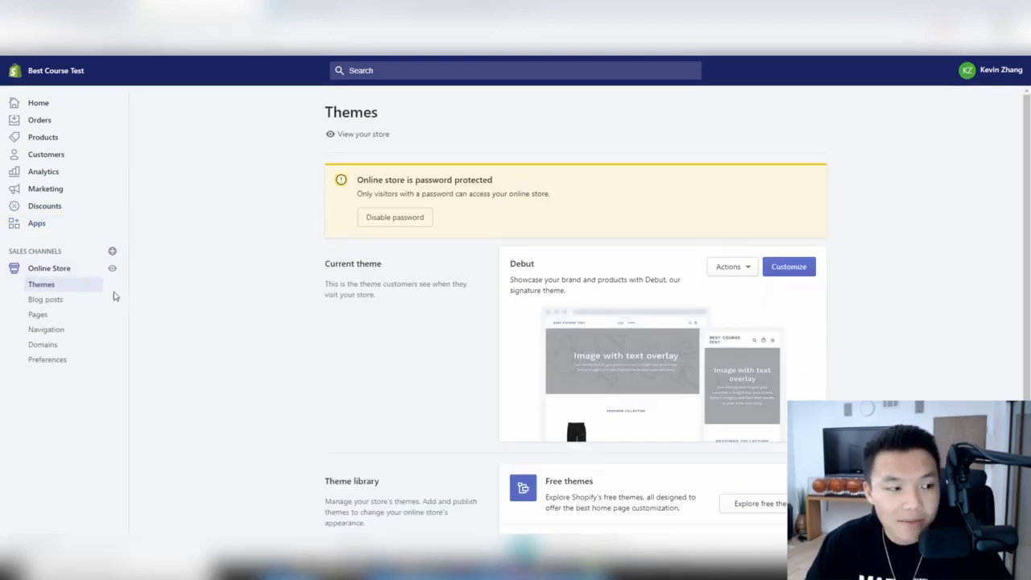
- Look over the Debut theme's action options and scroll down to the theme library
scroll(525, 290, down, 2)
scroll(522, 292, up, 1)
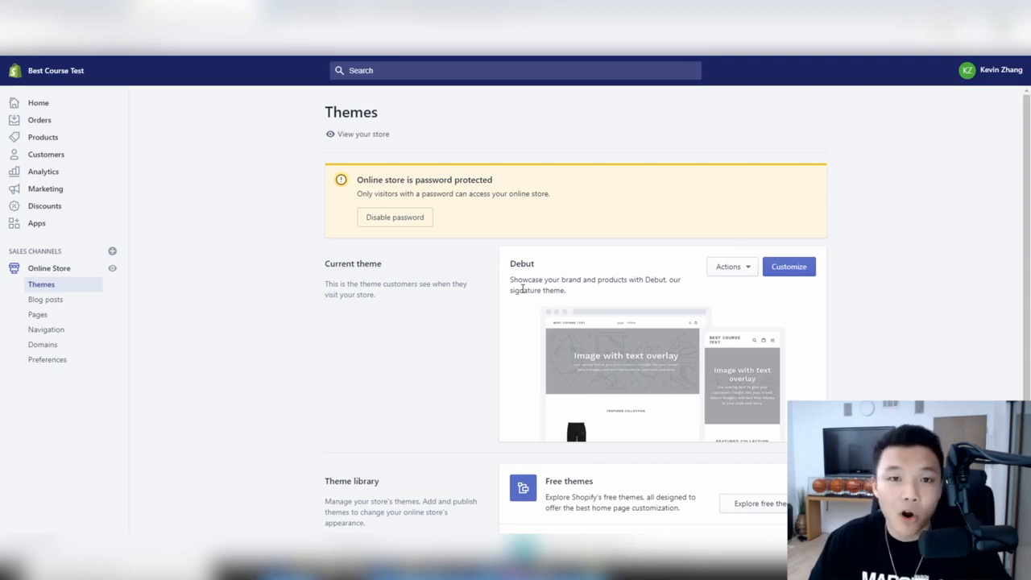
click(749, 267)
click(565, 305)
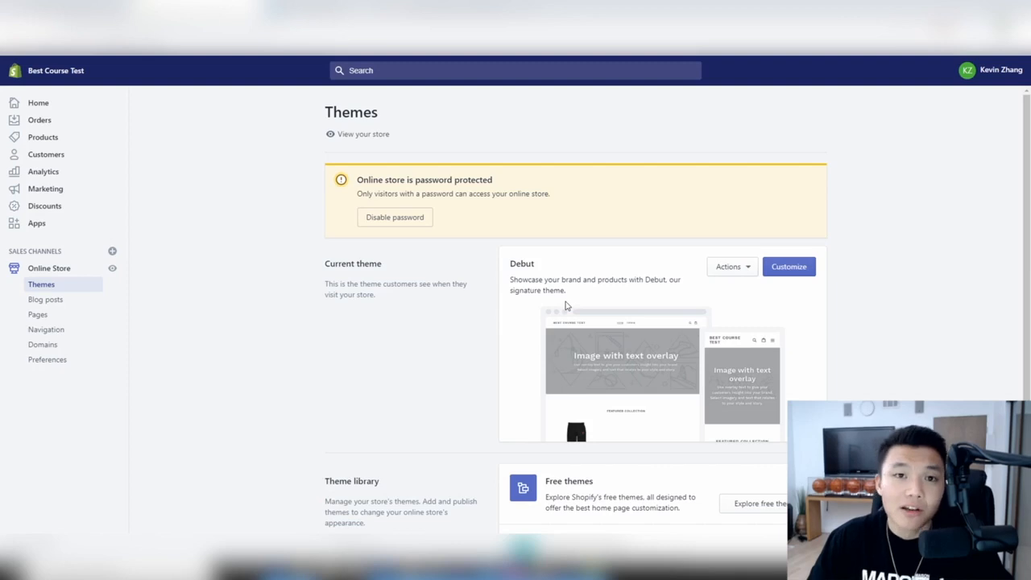
scroll(565, 305, down, 1)
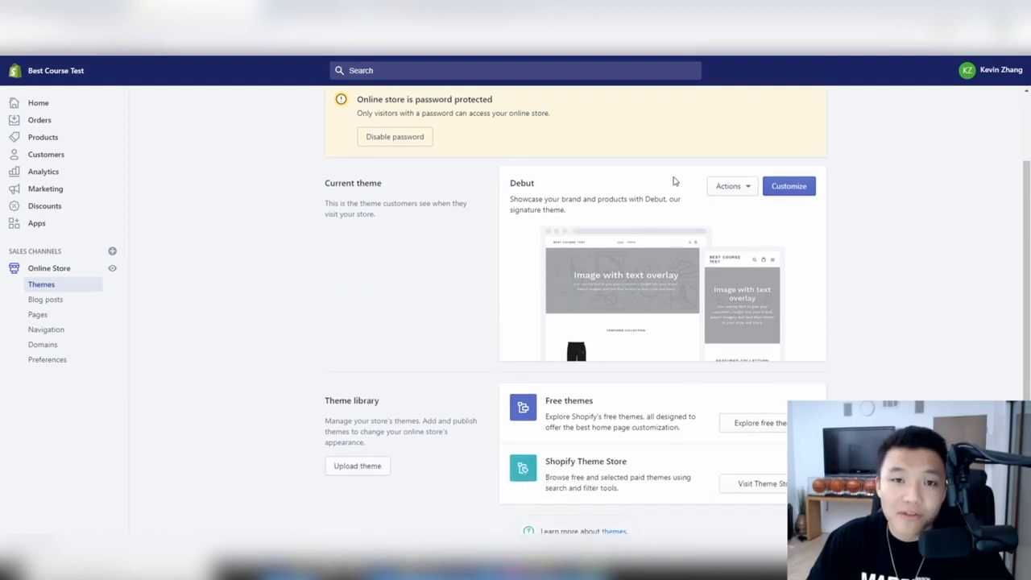
click(716, 192)
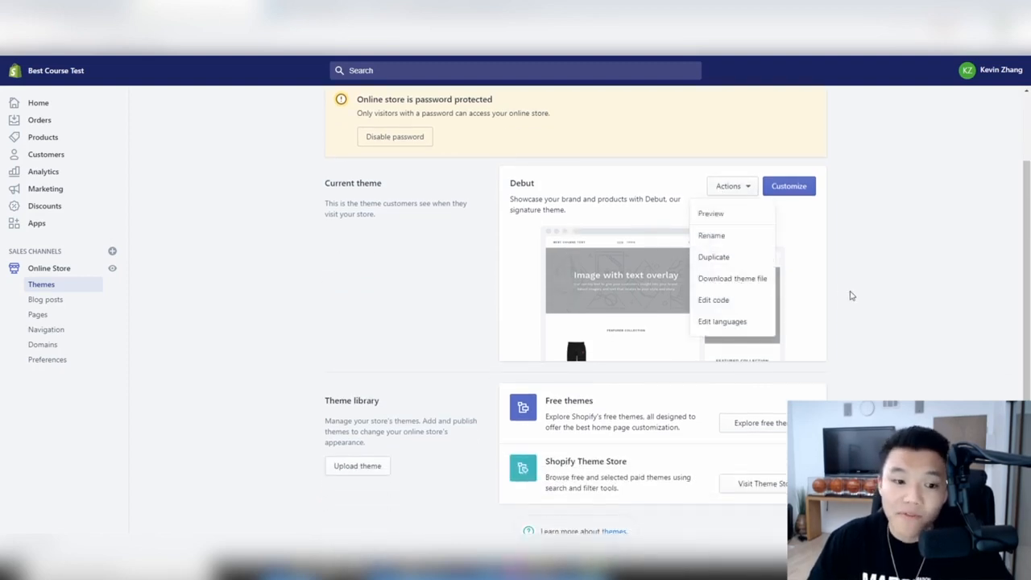
click(851, 295)
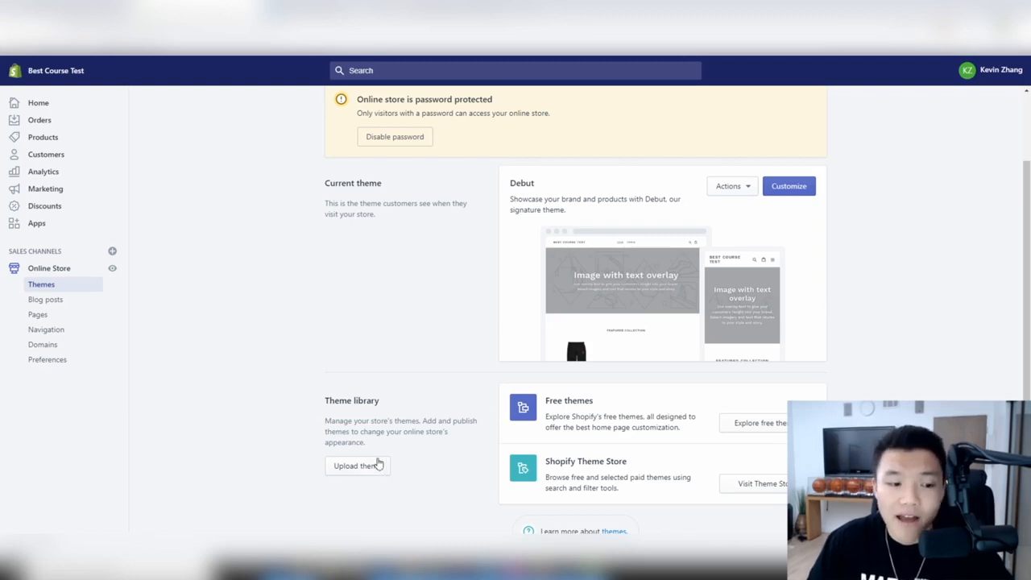
- Open and cancel the theme upload prompt, and check the Debut theme's action options
click(375, 465)
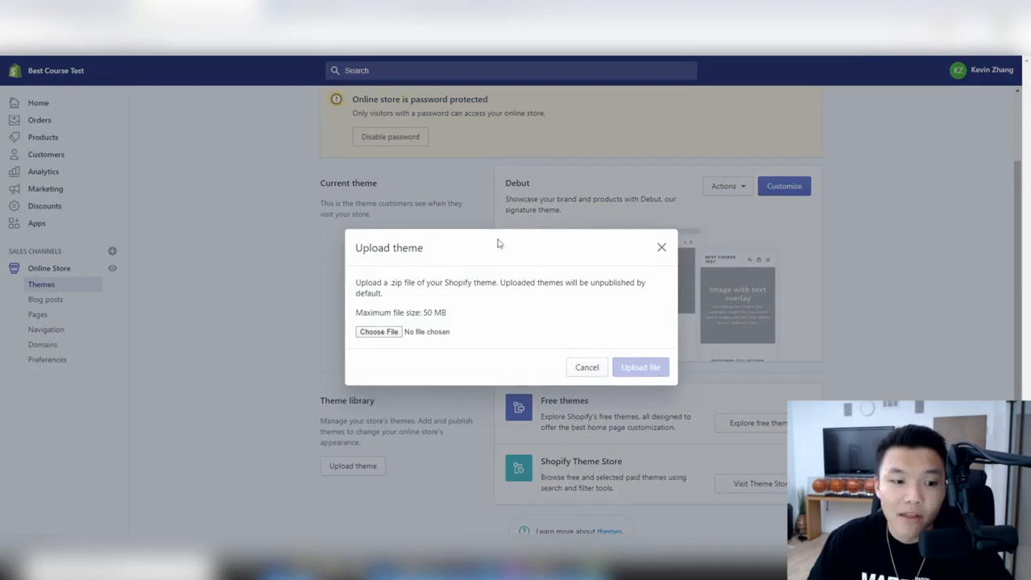
click(662, 247)
click(728, 187)
click(886, 284)
- Browse the Debut theme's code files in the editor, then go to Blog posts
click(715, 184)
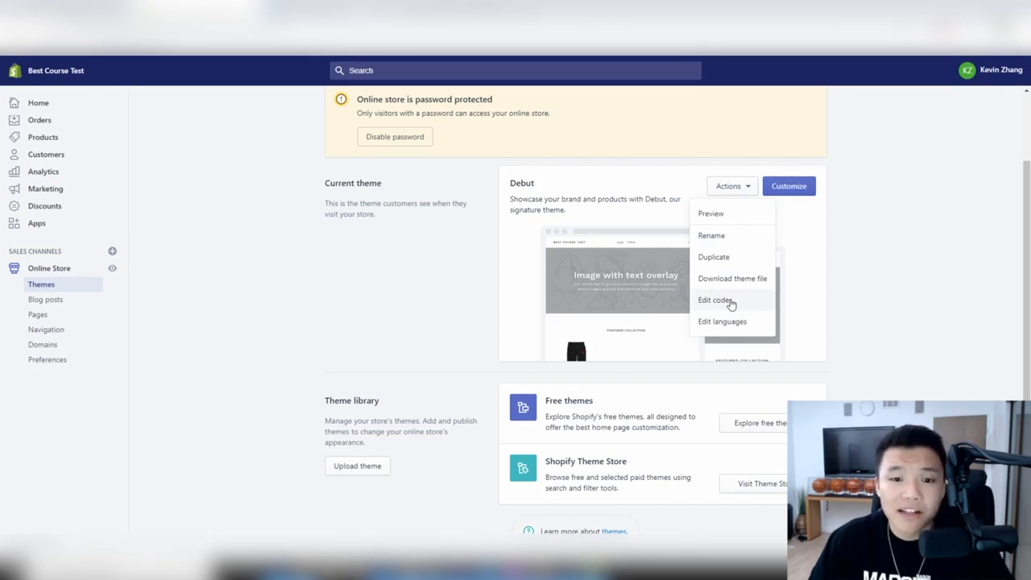
click(715, 300)
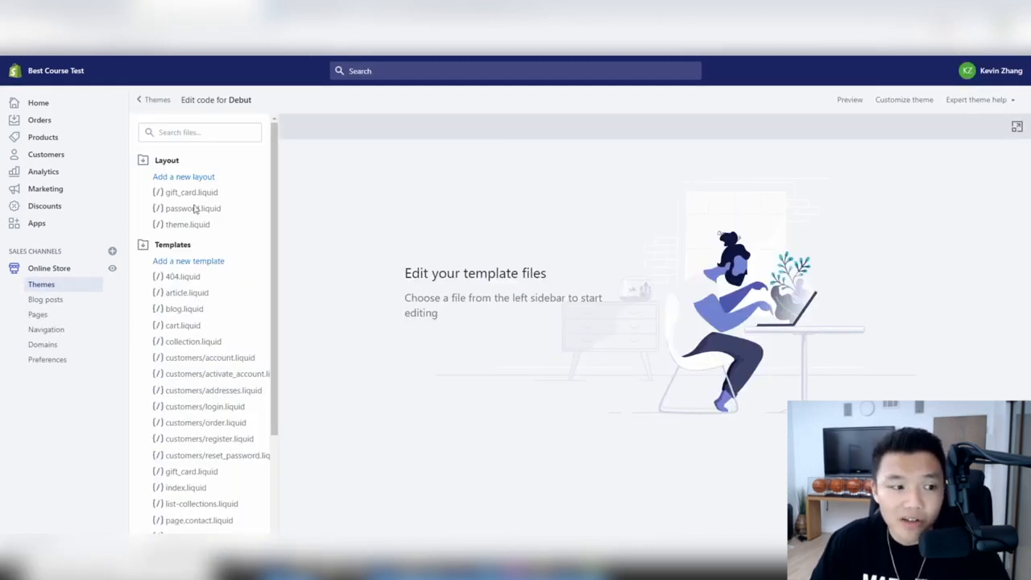
scroll(197, 218, down, 2)
scroll(234, 389, up, 3)
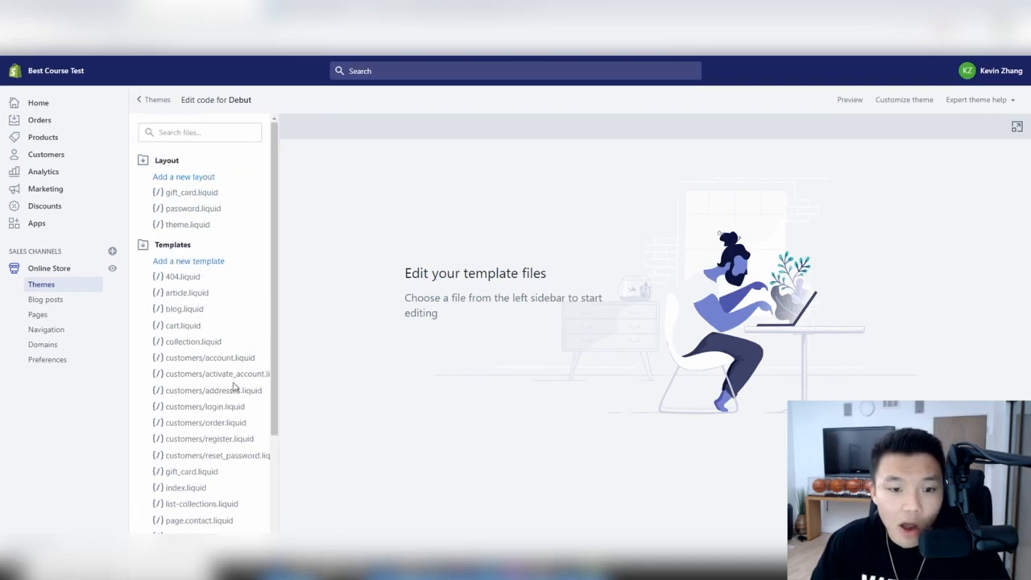
scroll(203, 253, down, 1)
scroll(198, 241, up, 1)
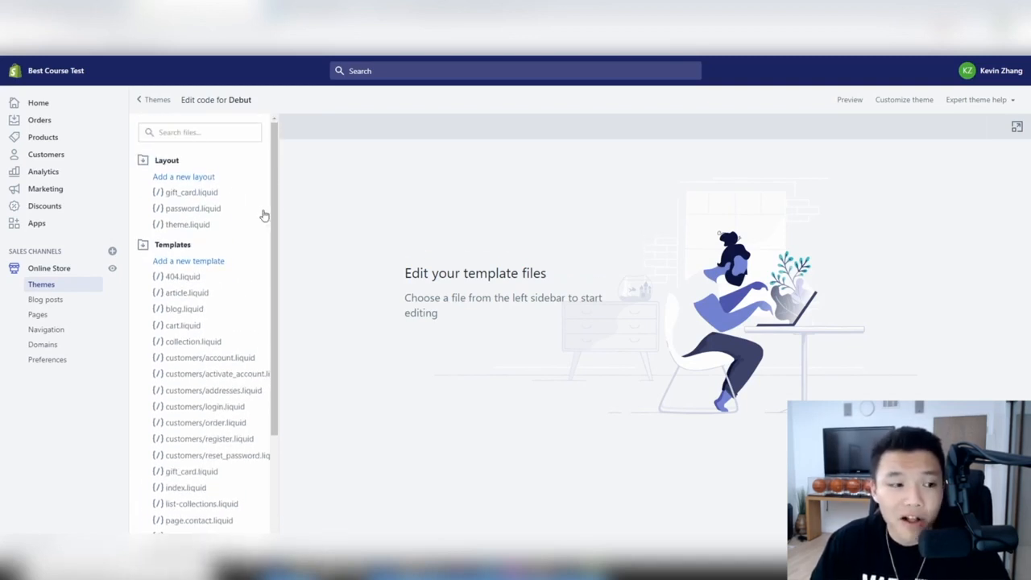
scroll(217, 352, down, 1)
scroll(216, 356, up, 1)
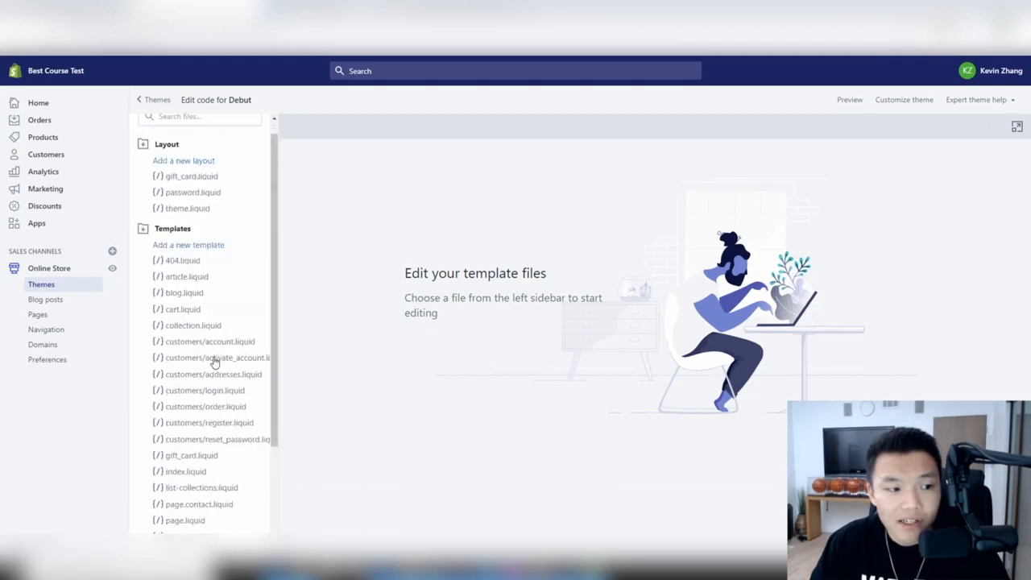
click(60, 304)
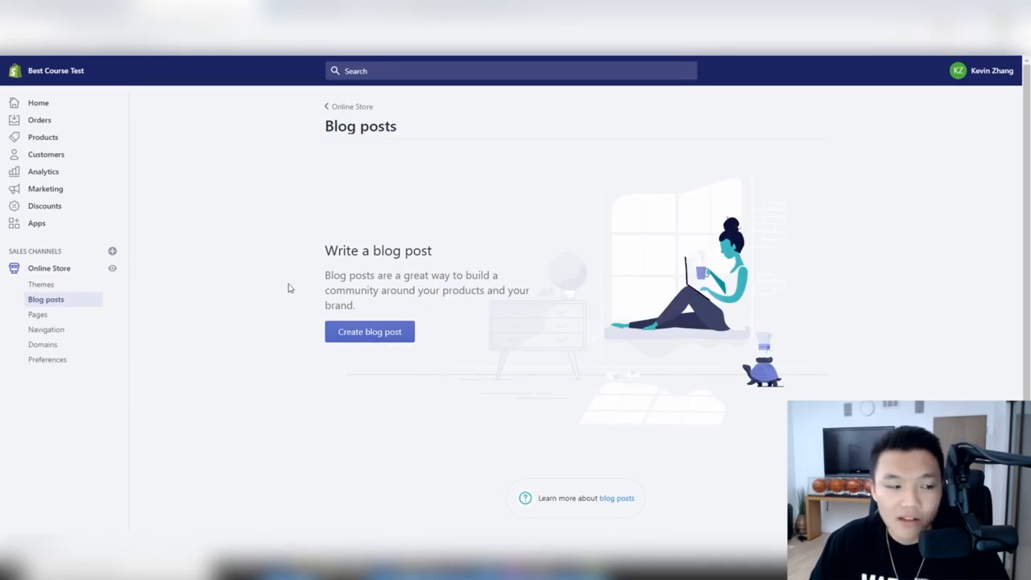
- Check the empty Pages list, return to Themes, then go to the Domains settings
click(59, 318)
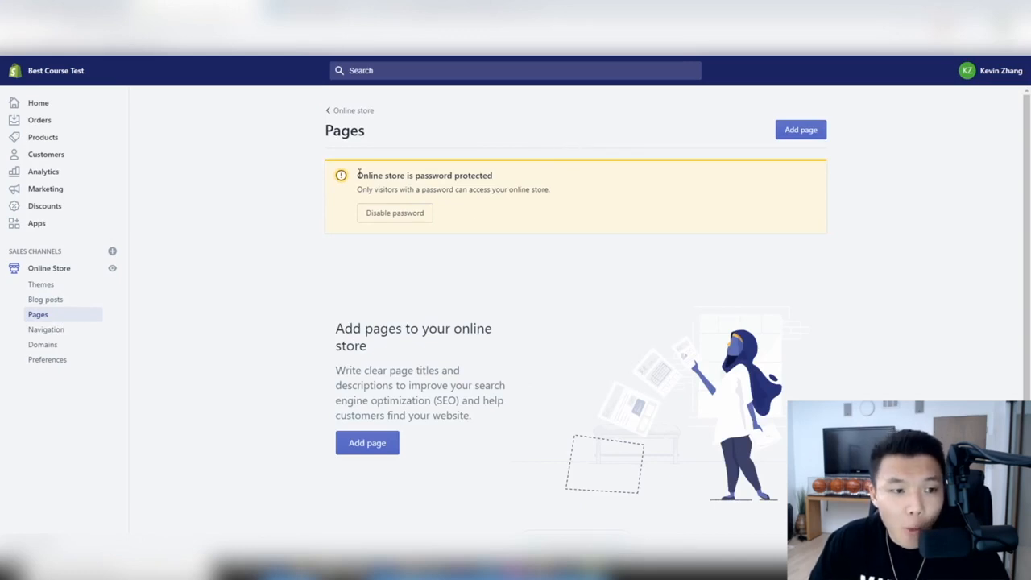
drag(358, 176, 401, 179)
click(483, 199)
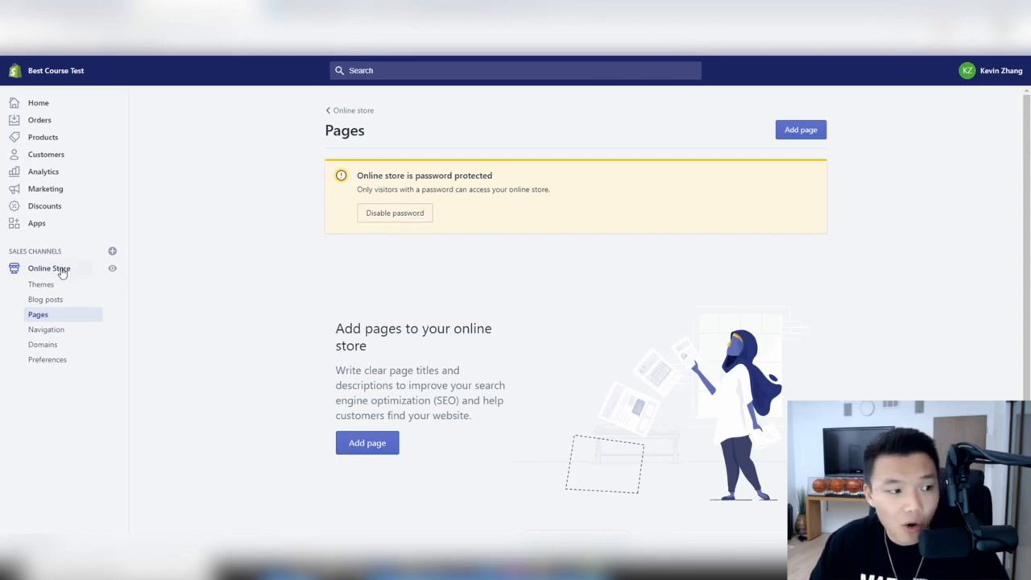
click(61, 270)
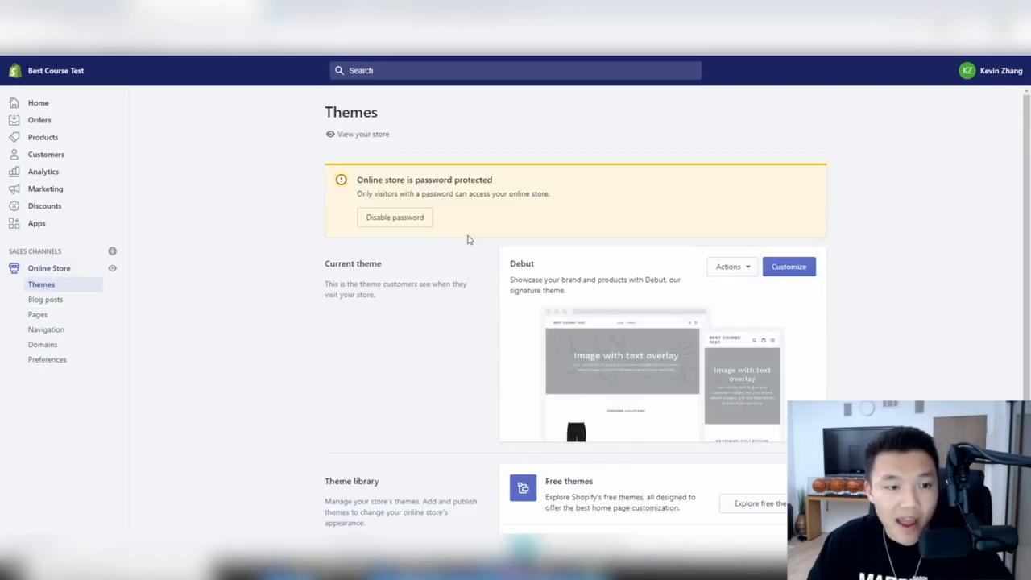
scroll(589, 292, down, 2)
scroll(588, 292, up, 2)
click(44, 345)
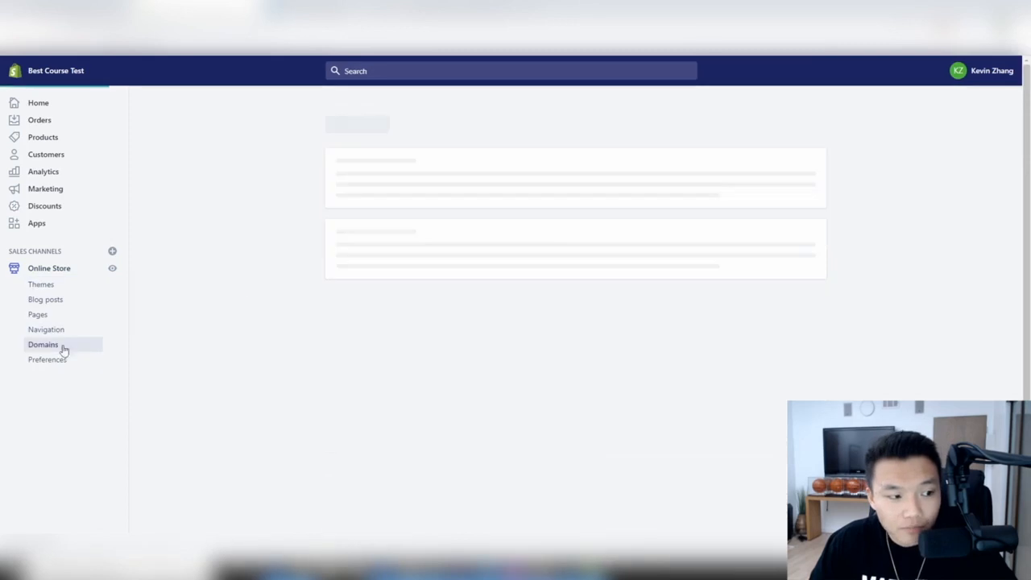
- Preview the primary domain urban-brigade.com in a new browser tab
drag(396, 255, 344, 244)
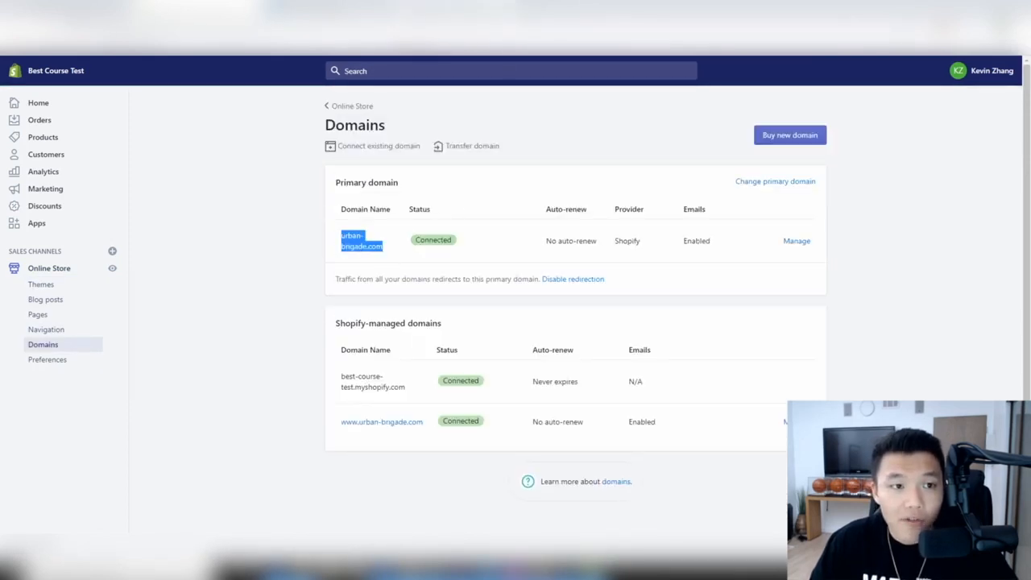
key(ctrl+t)
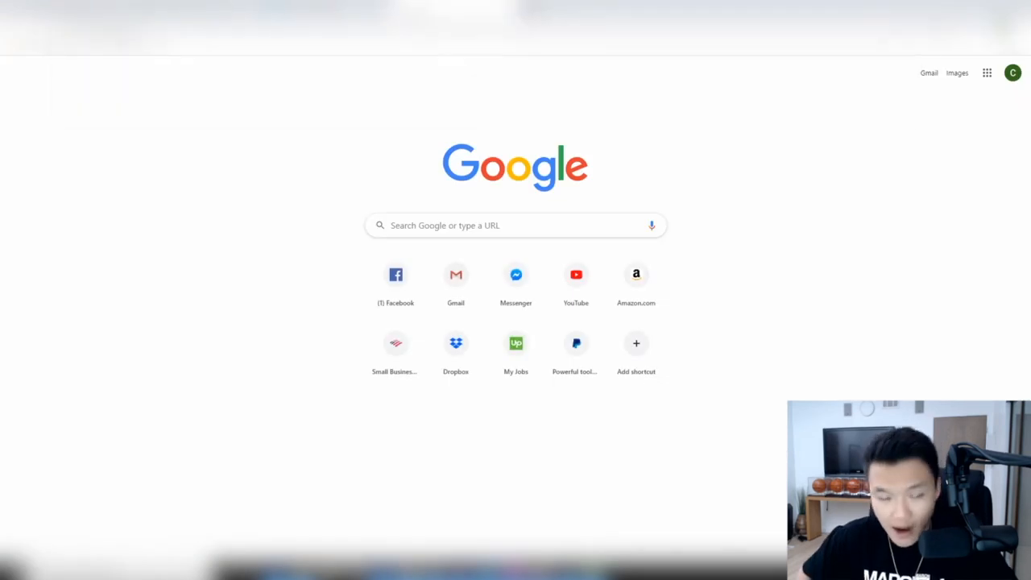
key(Return)
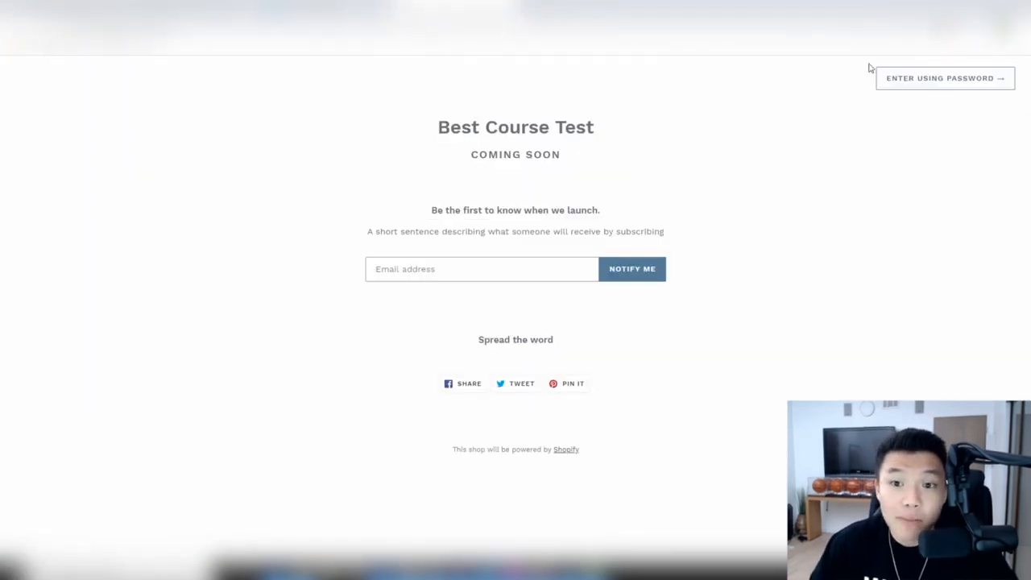
click(193, 9)
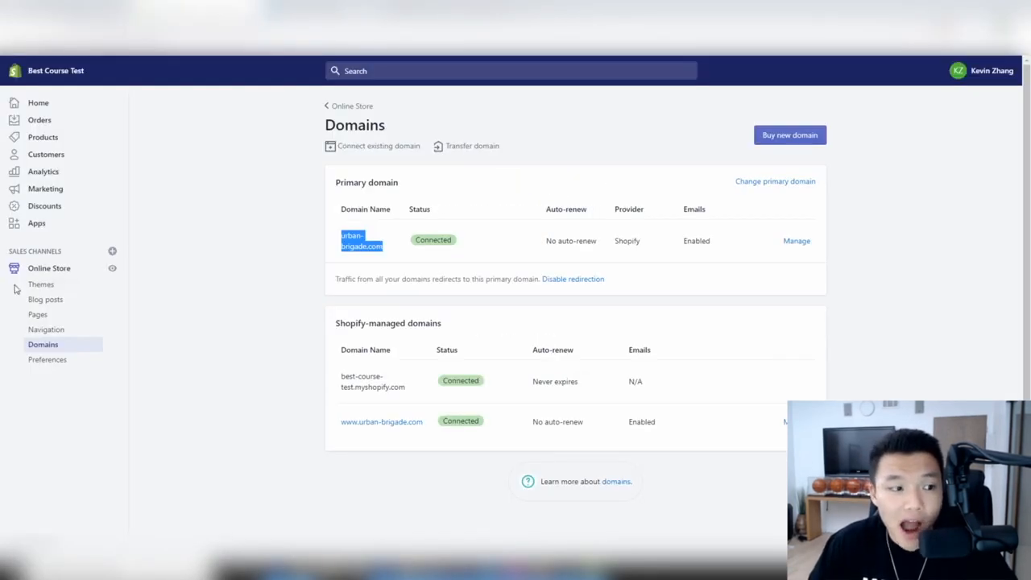
- Turn off the store's password protection, save the preferences, and return to Pages
click(45, 315)
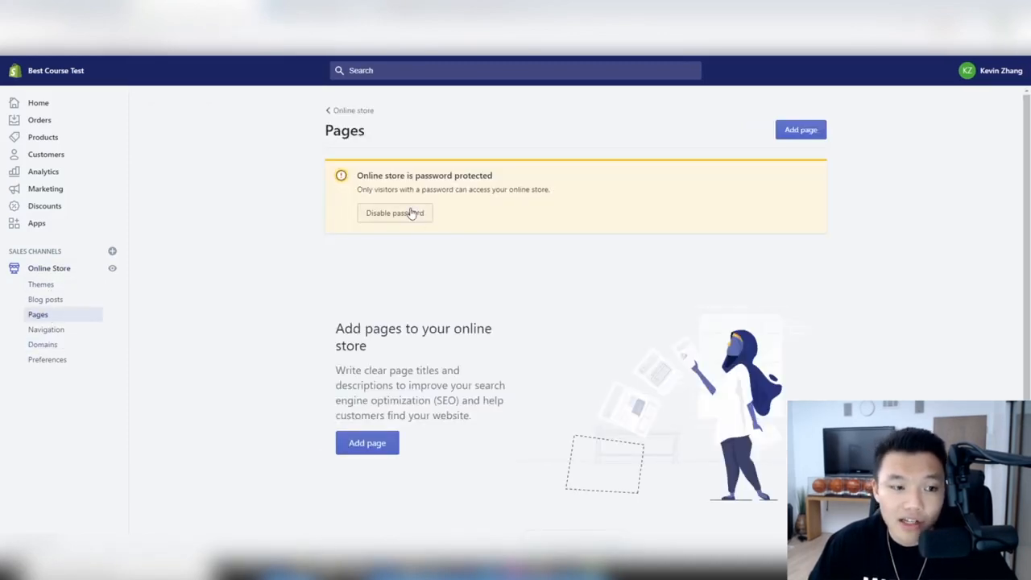
click(410, 212)
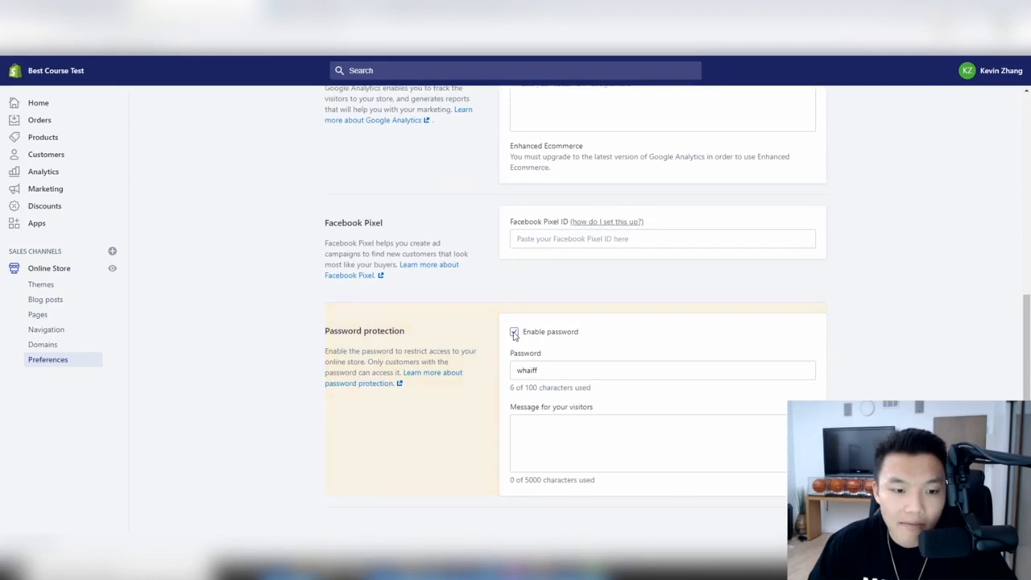
click(514, 333)
click(813, 71)
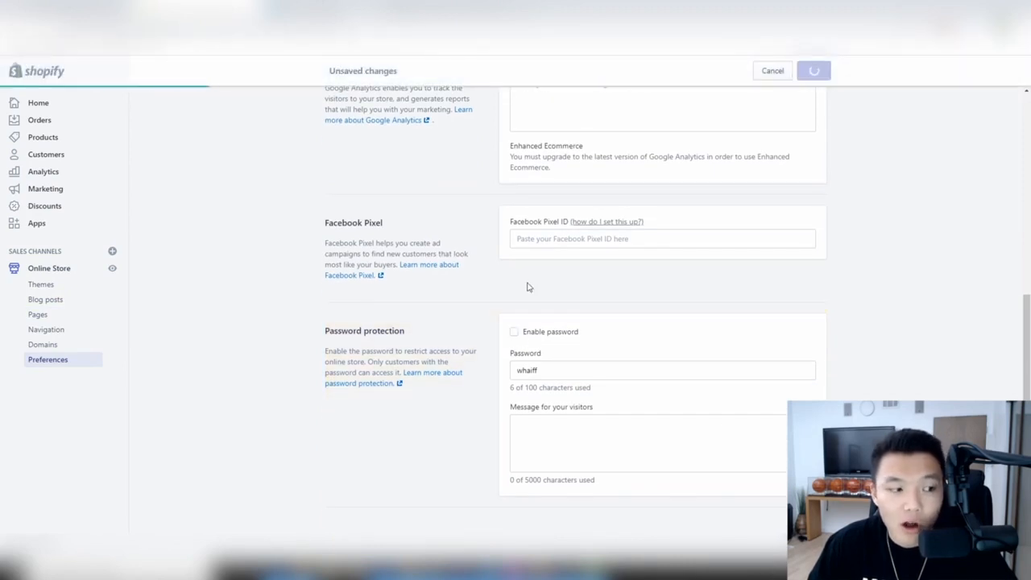
click(39, 314)
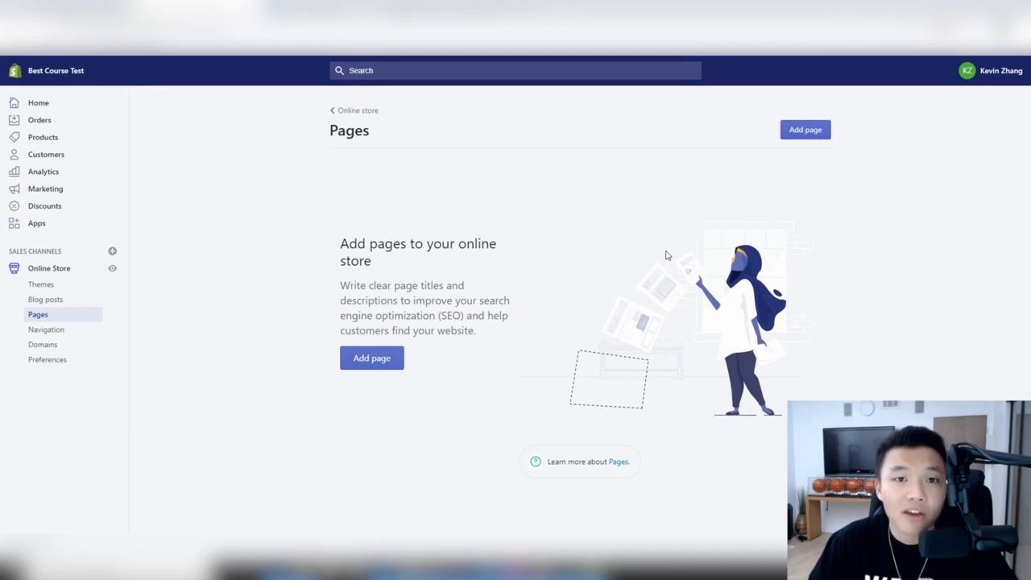
- Load earthpak.com in a new tab and view its Our Story page
key(ctrl+t)
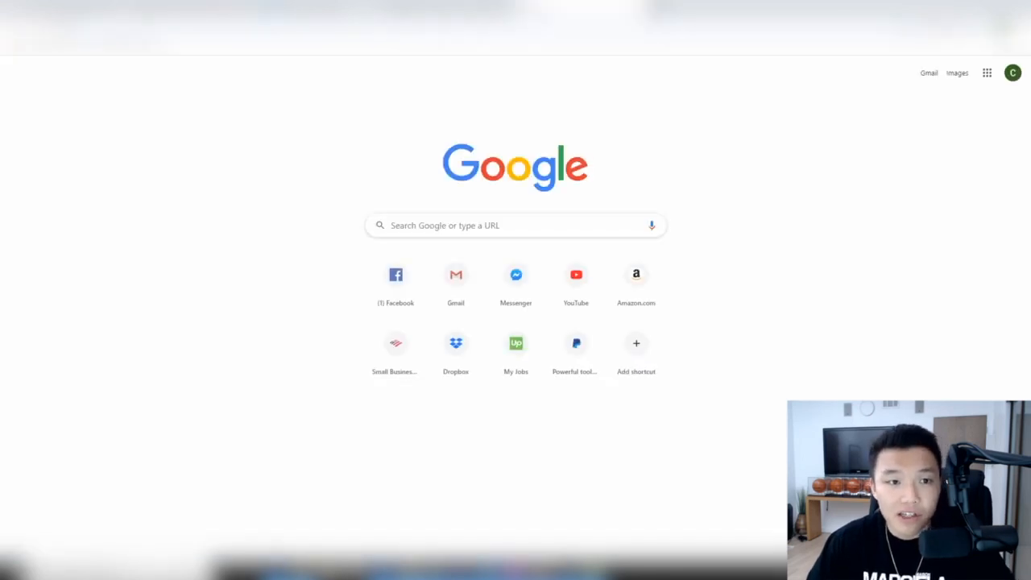
text(earthpak.com)
key(Return)
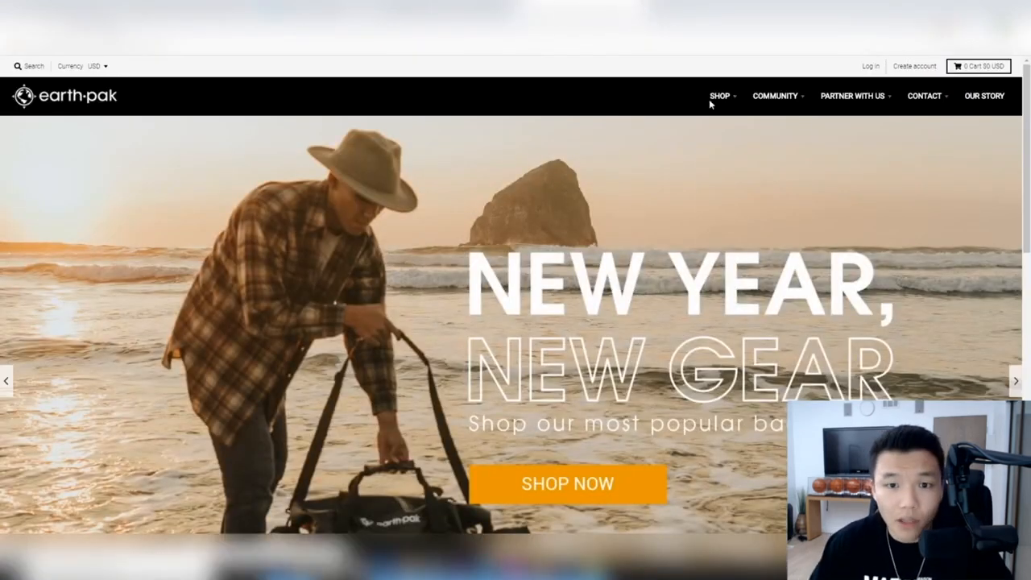
mouse_move(745, 103)
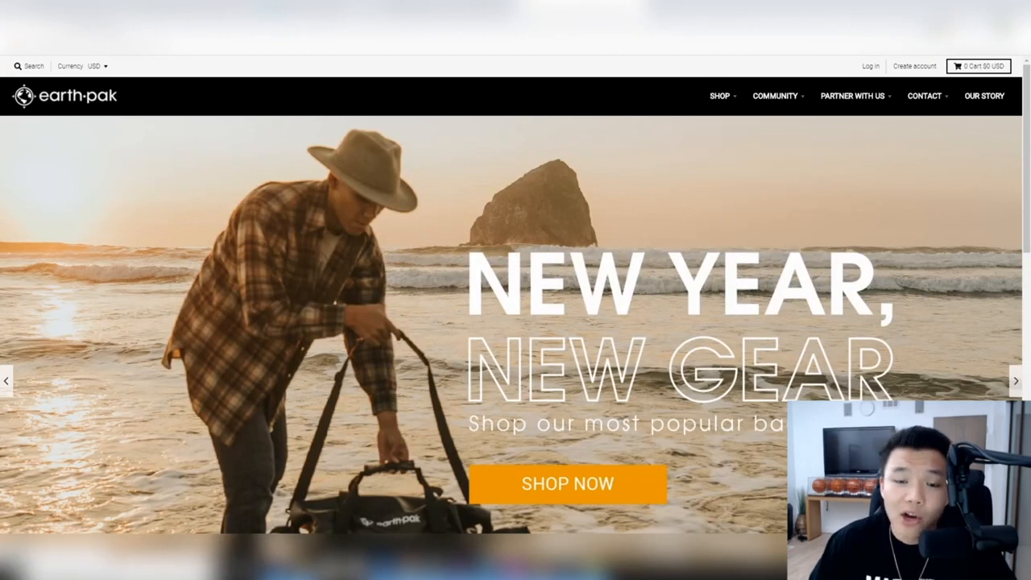
click(986, 97)
scroll(517, 192, down, 15)
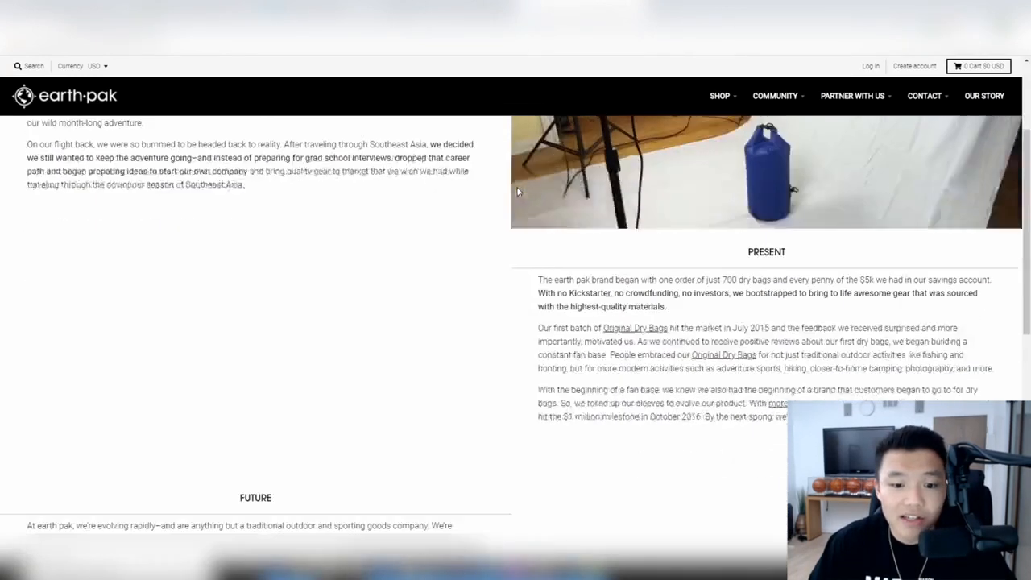
scroll(517, 191, up, 12)
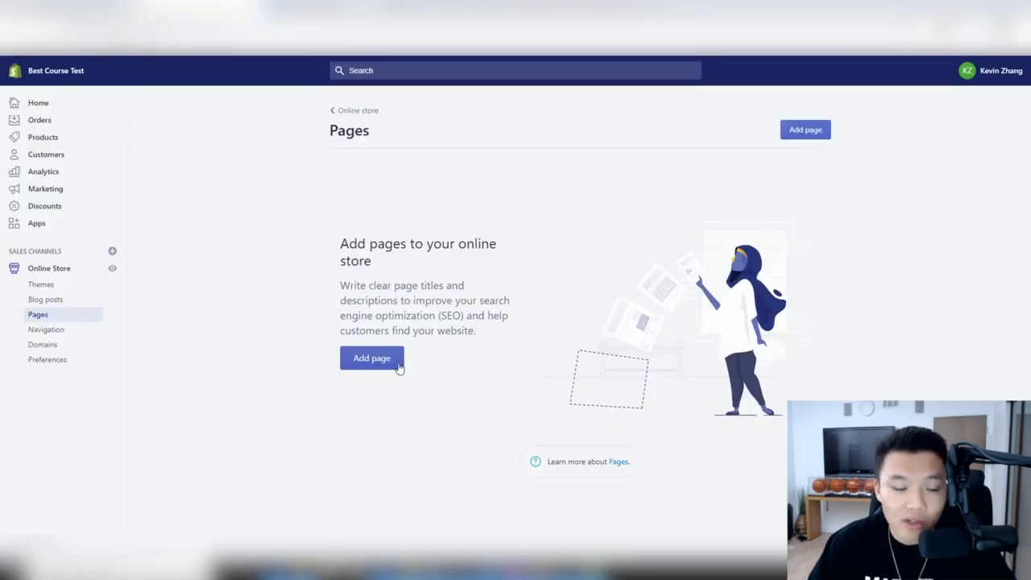
- Start a new store page and place the cursor in its title and content fields
click(397, 364)
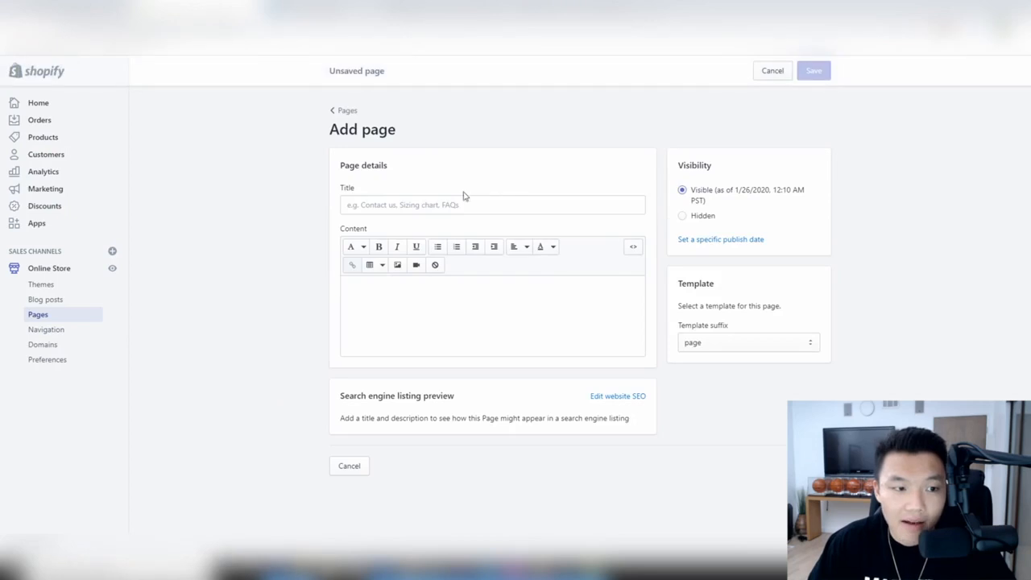
click(422, 204)
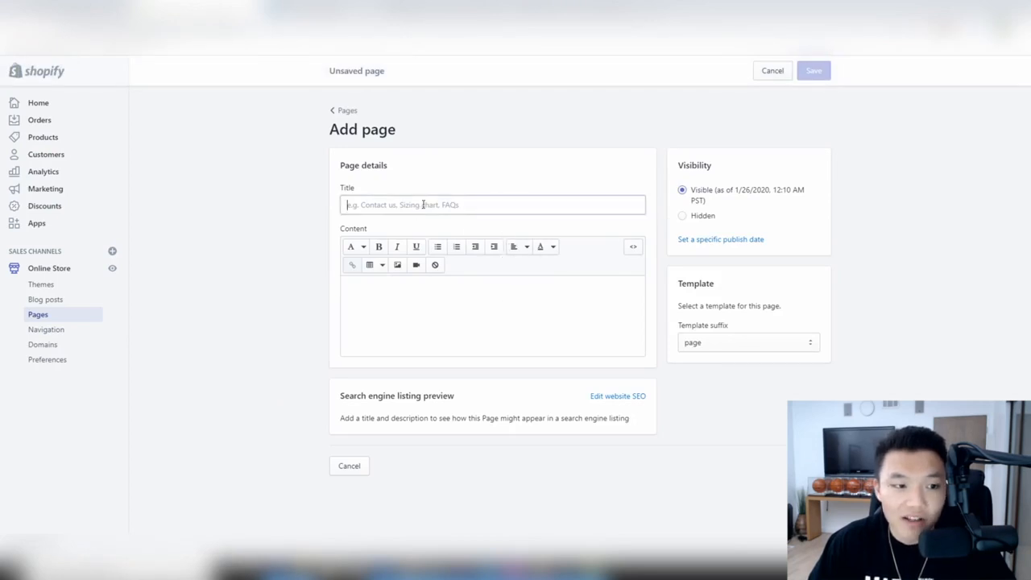
click(429, 296)
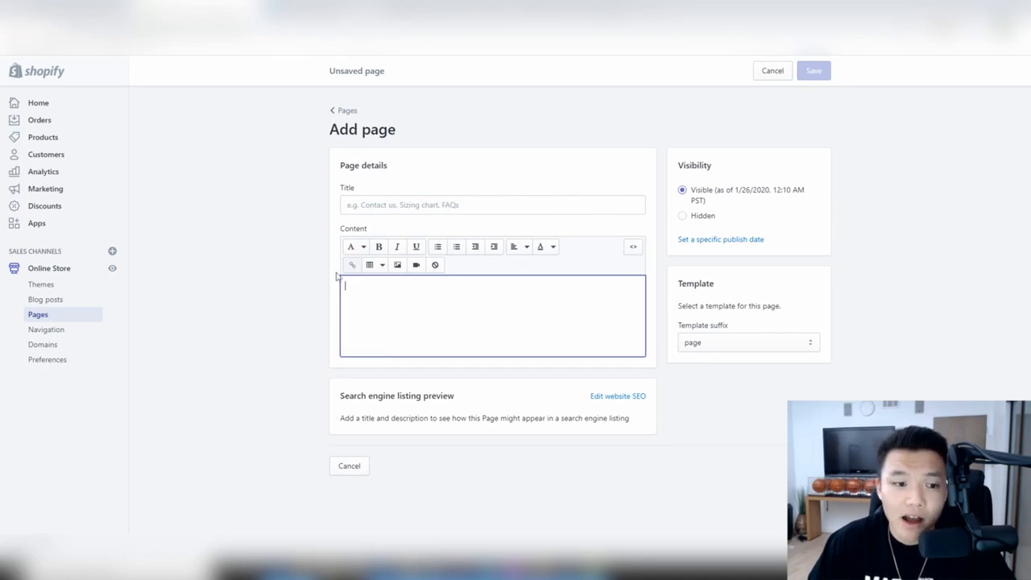
- Set the new page's template suffix to page.contact
click(745, 344)
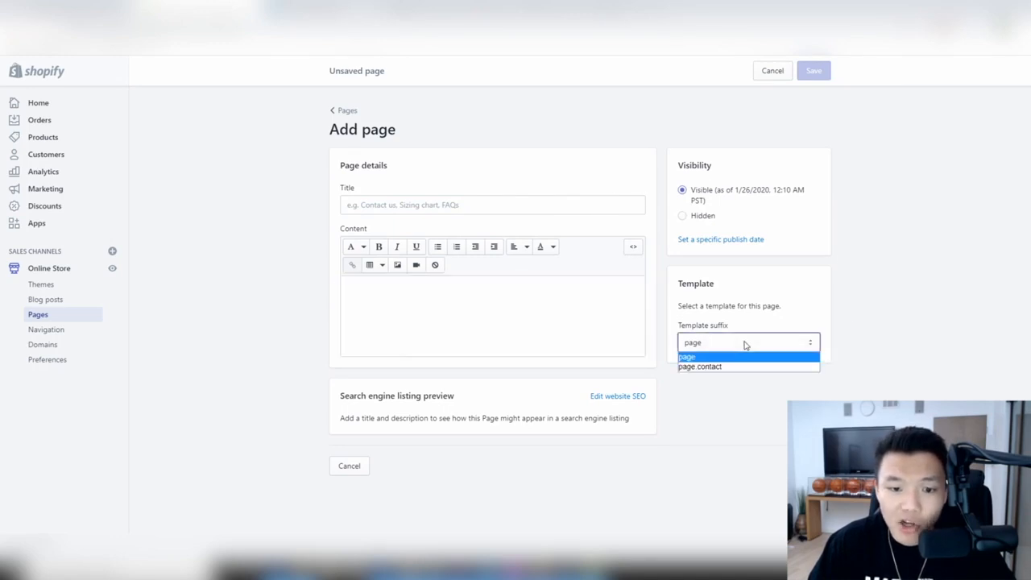
click(910, 305)
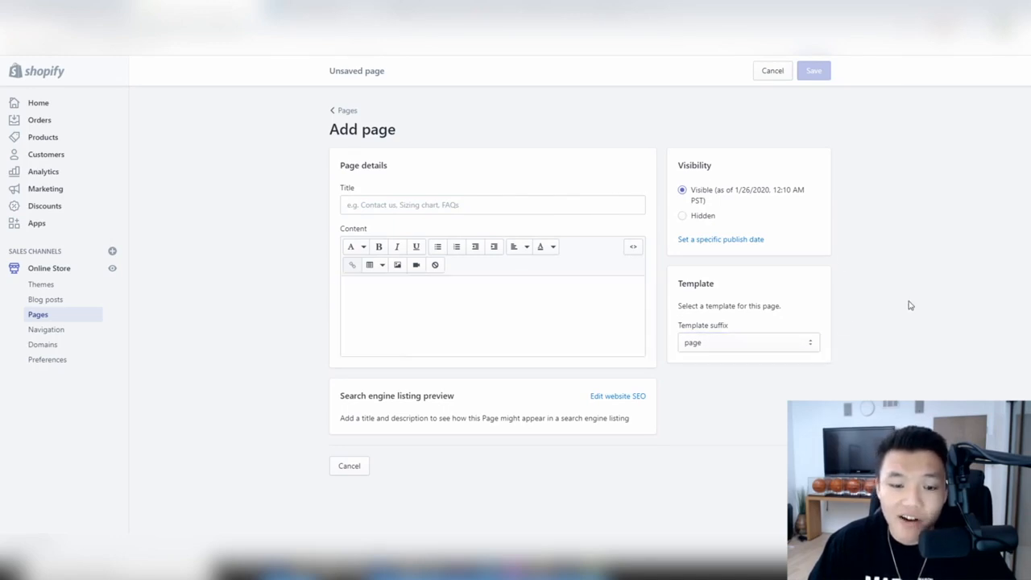
click(738, 345)
click(743, 358)
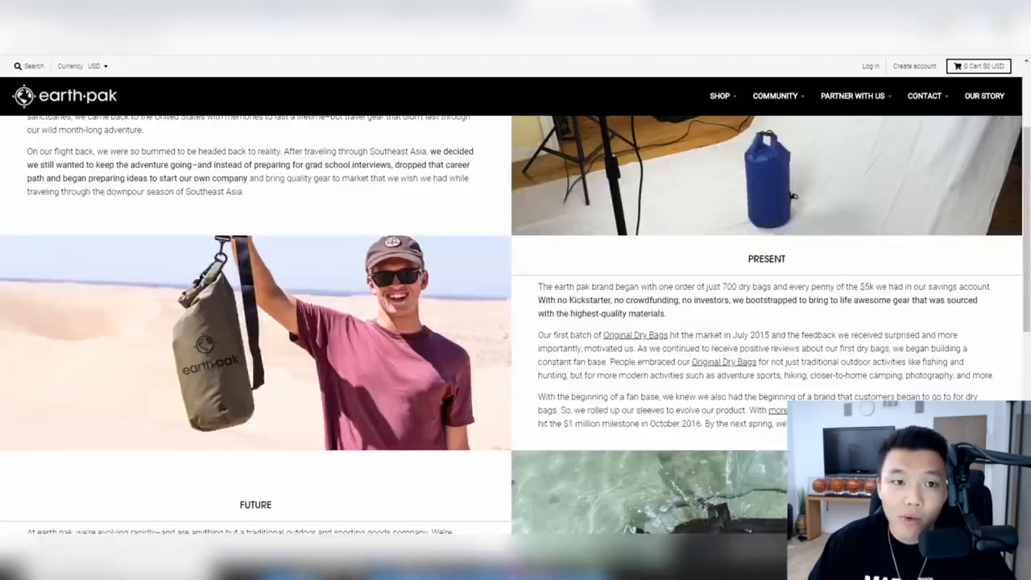
scroll(515, 322, up, 5)
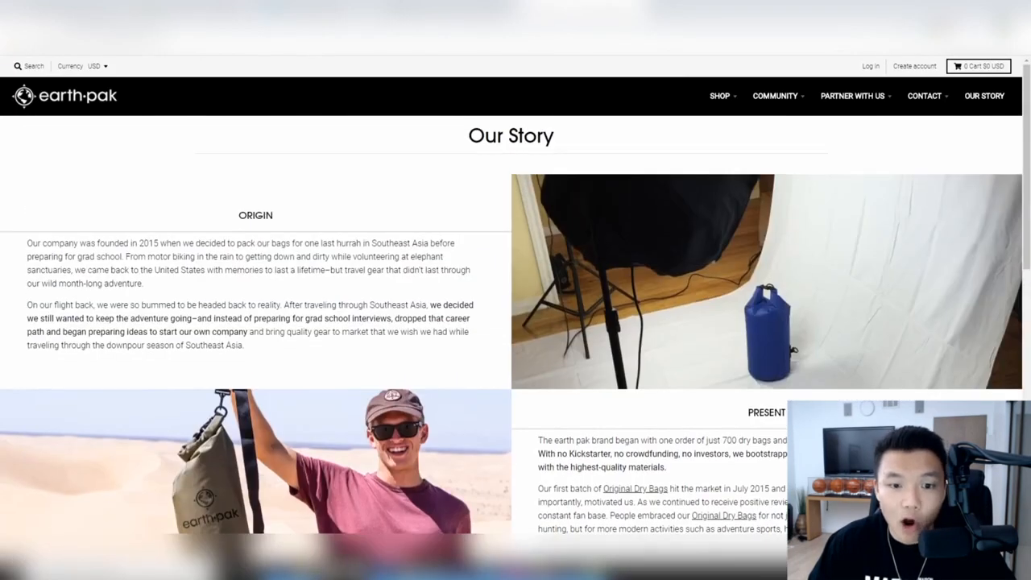
scroll(494, 408, down, 10)
scroll(494, 407, up, 10)
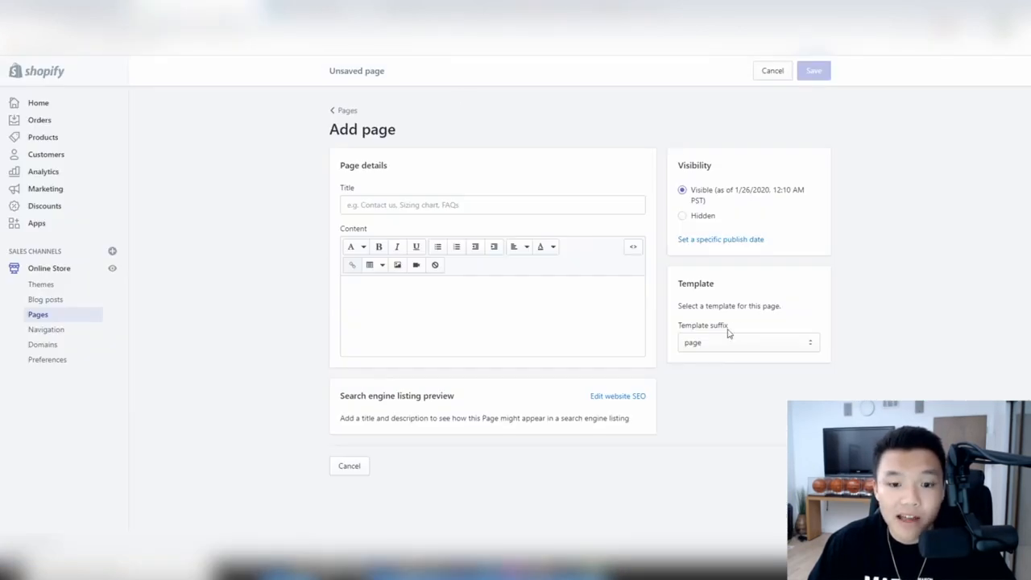
click(729, 341)
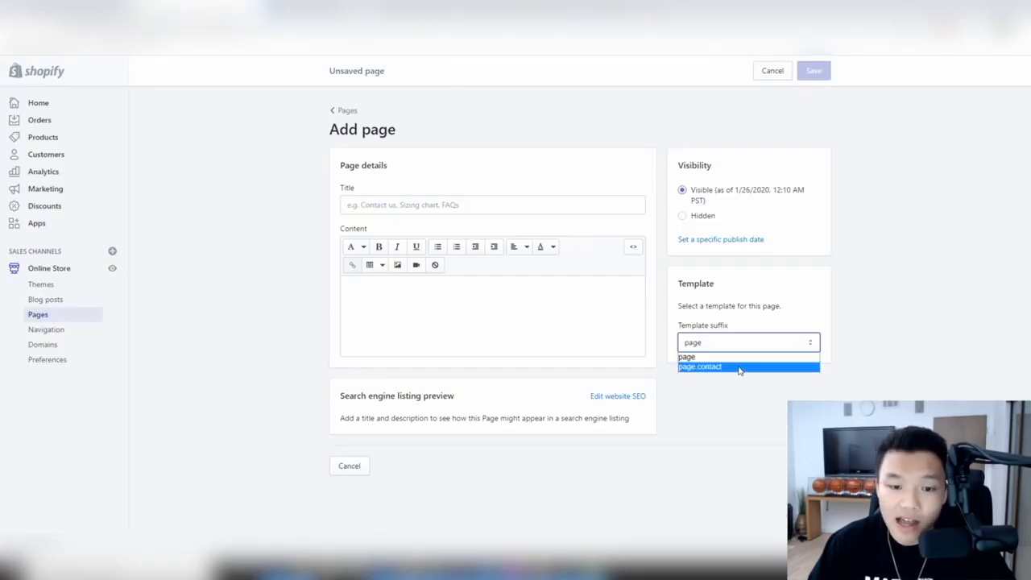
click(741, 368)
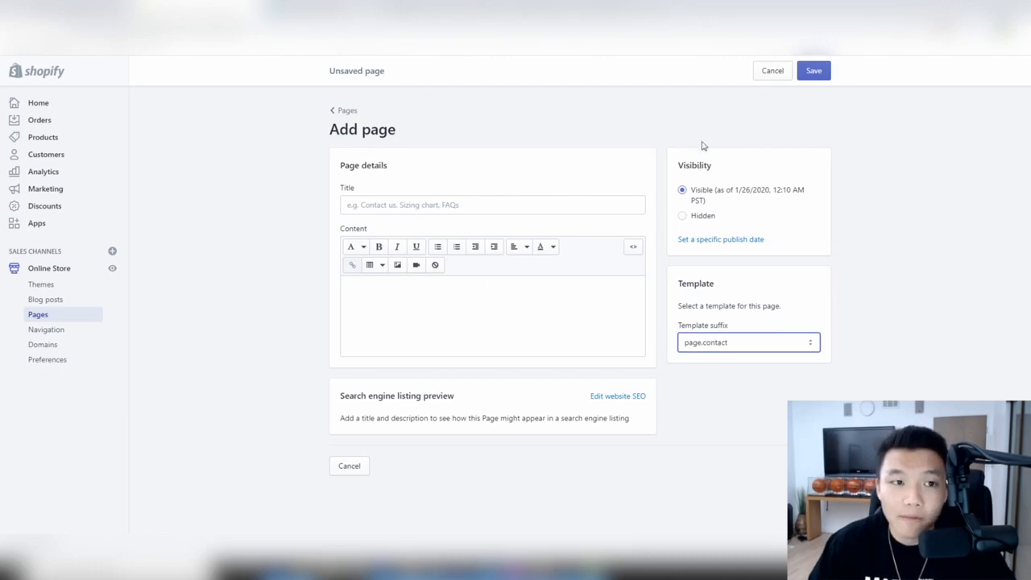
click(580, 10)
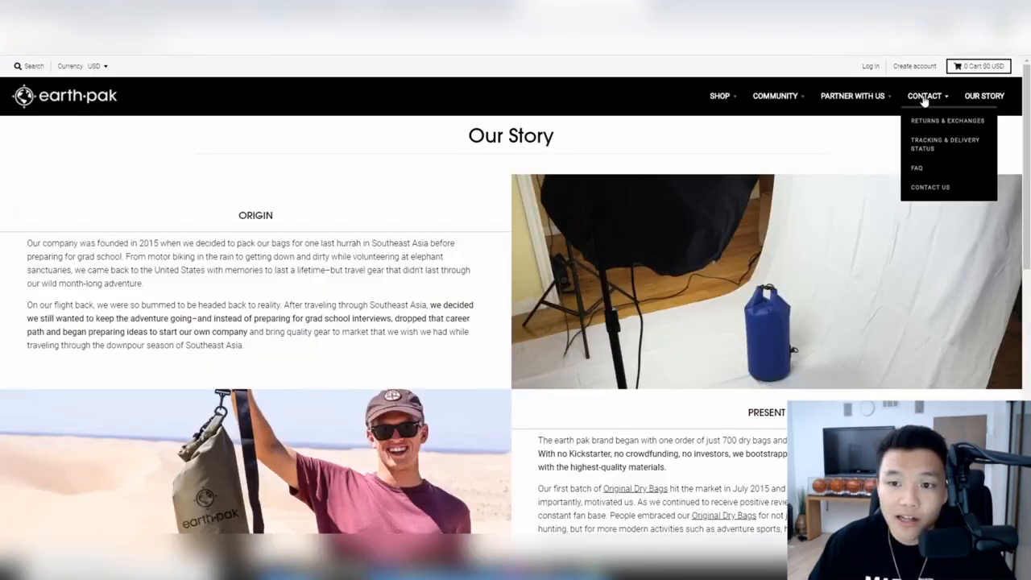
- Save the bag photo from earth-pak's Contact Us page under its default name
click(924, 100)
scroll(501, 175, down, 5)
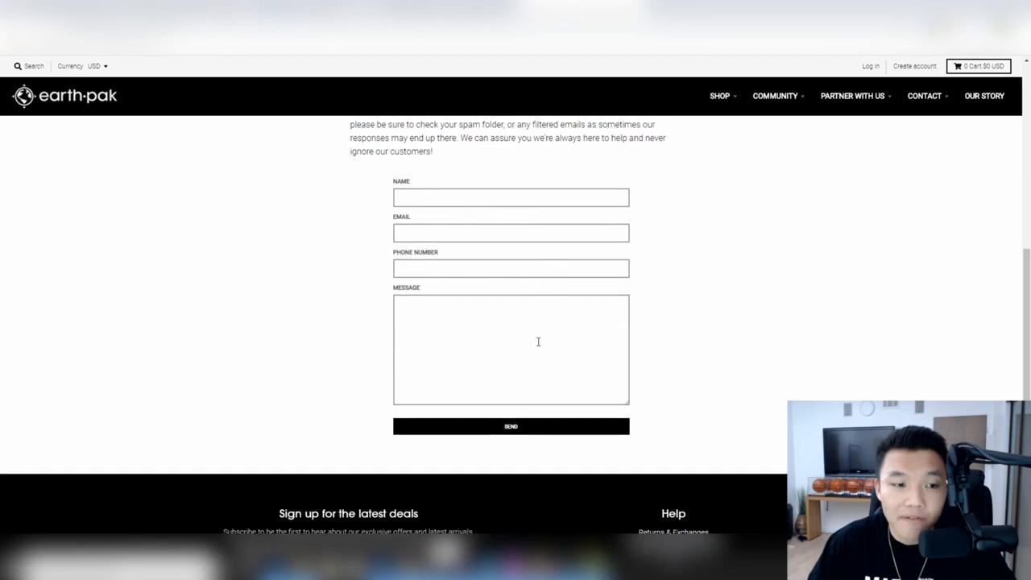
scroll(556, 316, up, 5)
scroll(550, 380, up, 1)
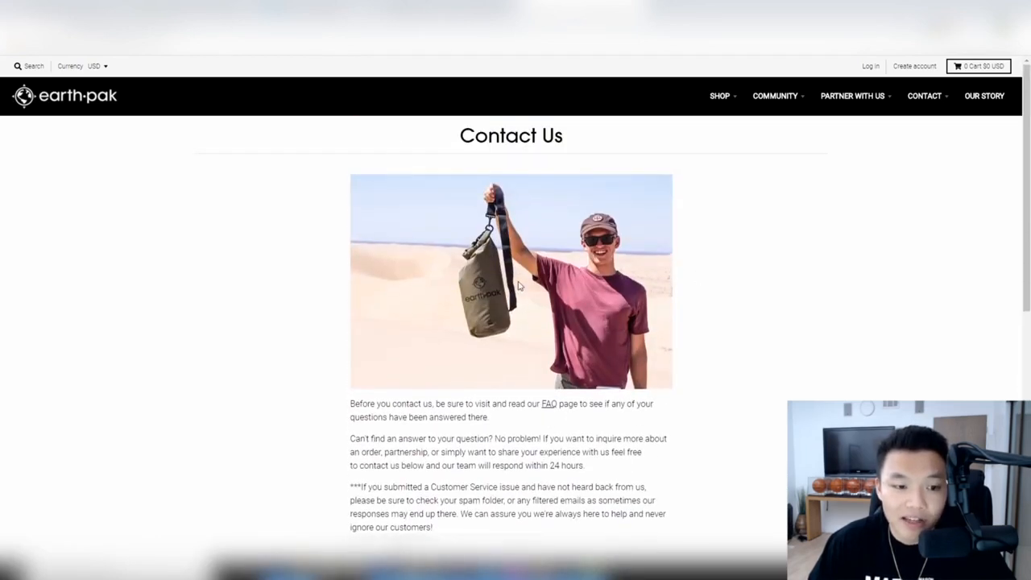
right_click(506, 236)
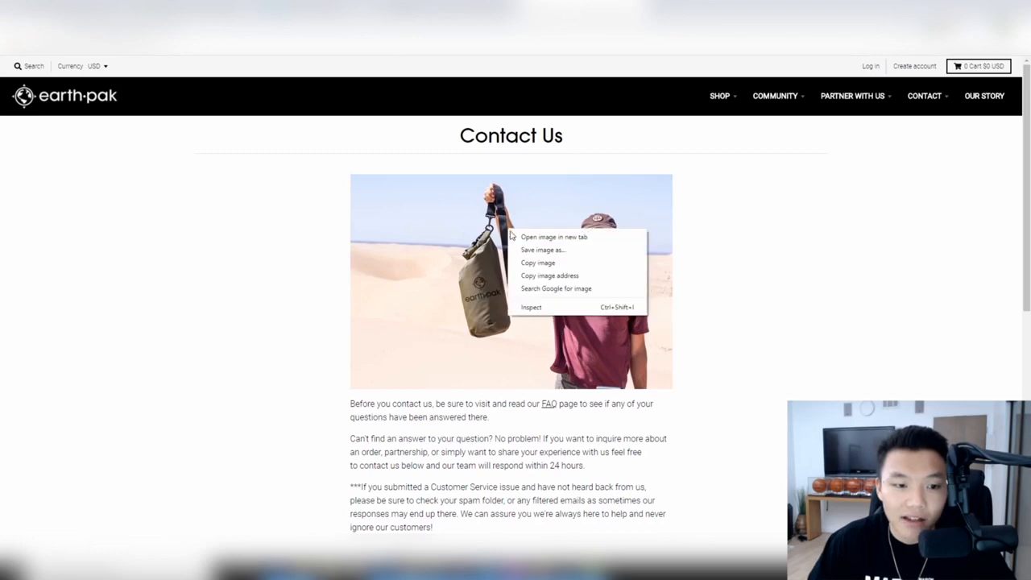
click(540, 250)
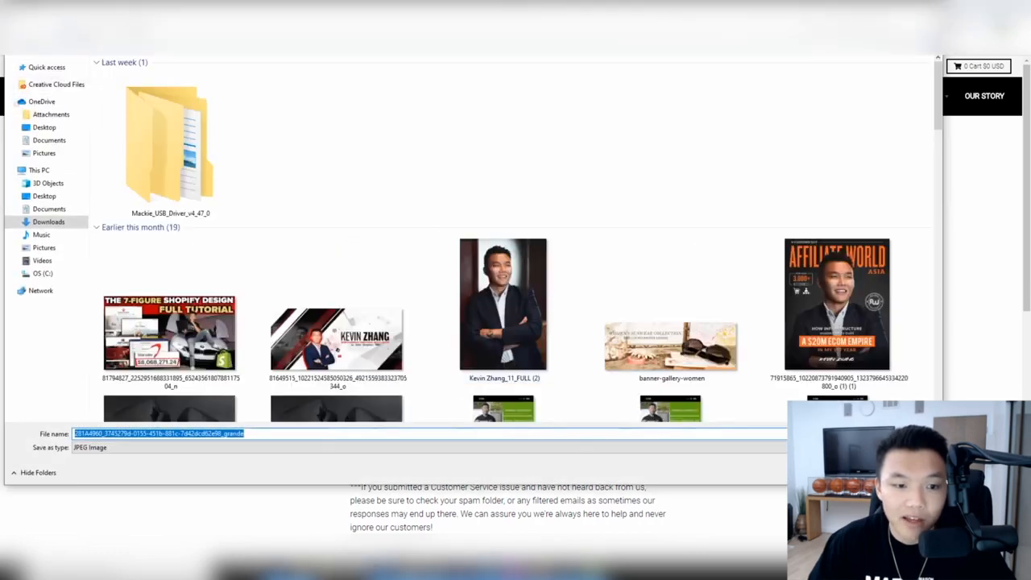
key(Return)
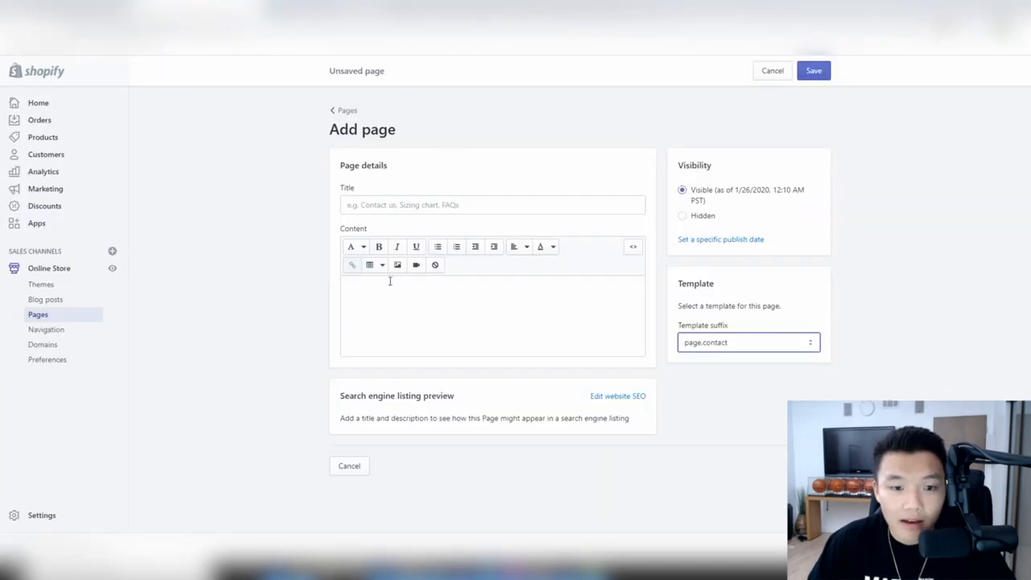
- Upload and insert the saved bag photo into the new page's content
click(395, 288)
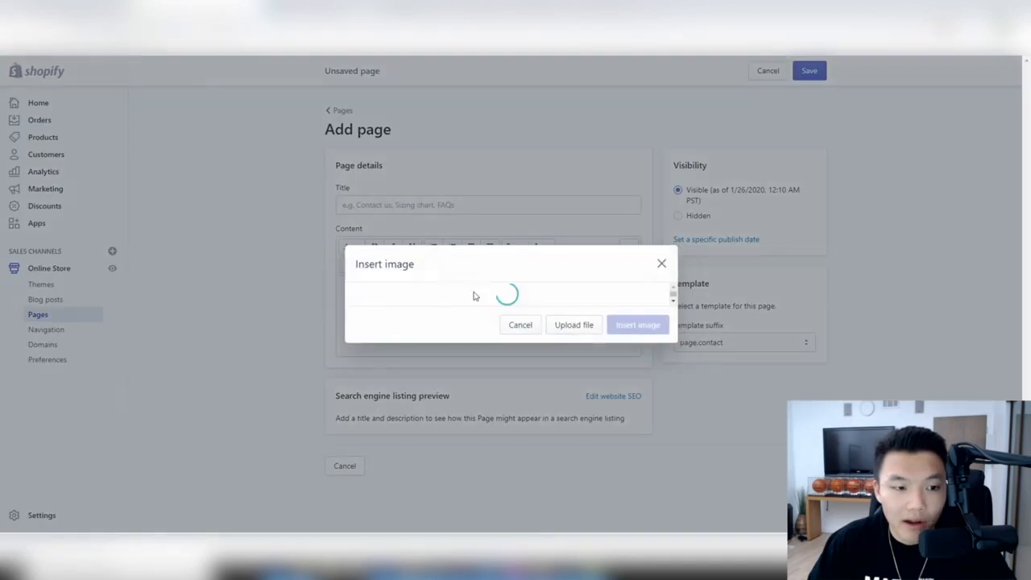
click(397, 265)
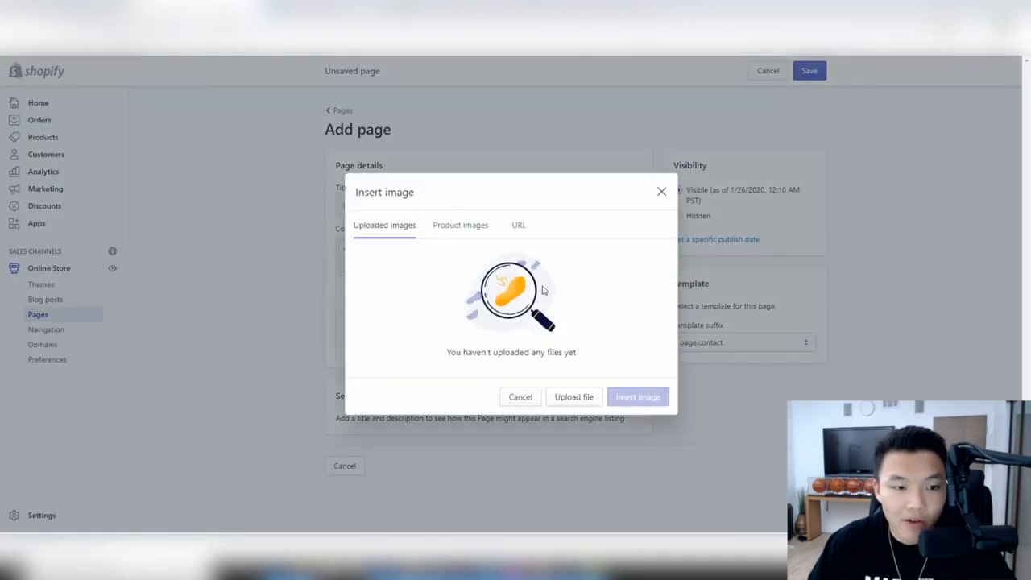
click(574, 397)
double_click(170, 161)
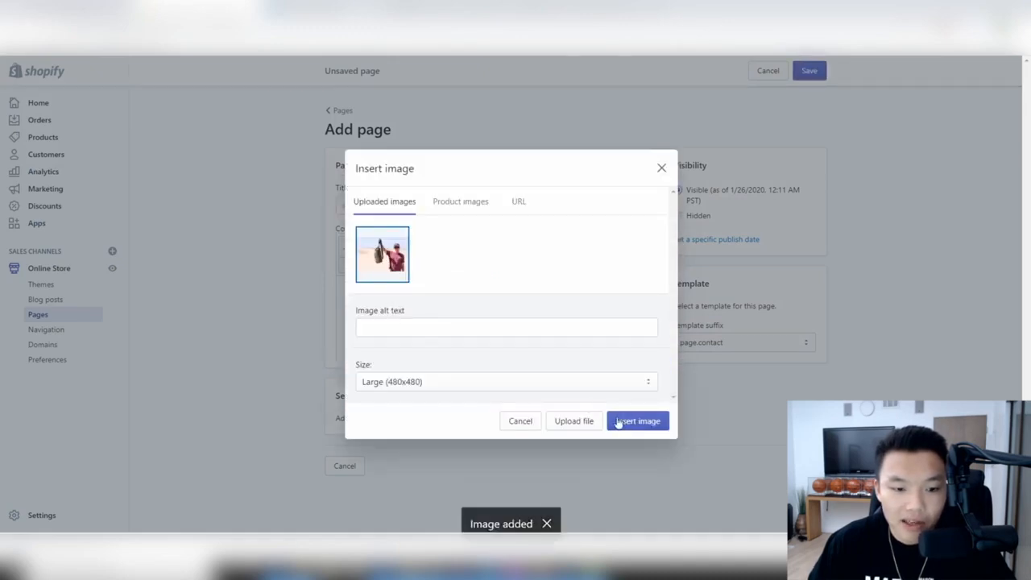
click(616, 422)
- Copy the three intro paragraphs from the earth-pak Contact Us page
scroll(612, 378, down, 2)
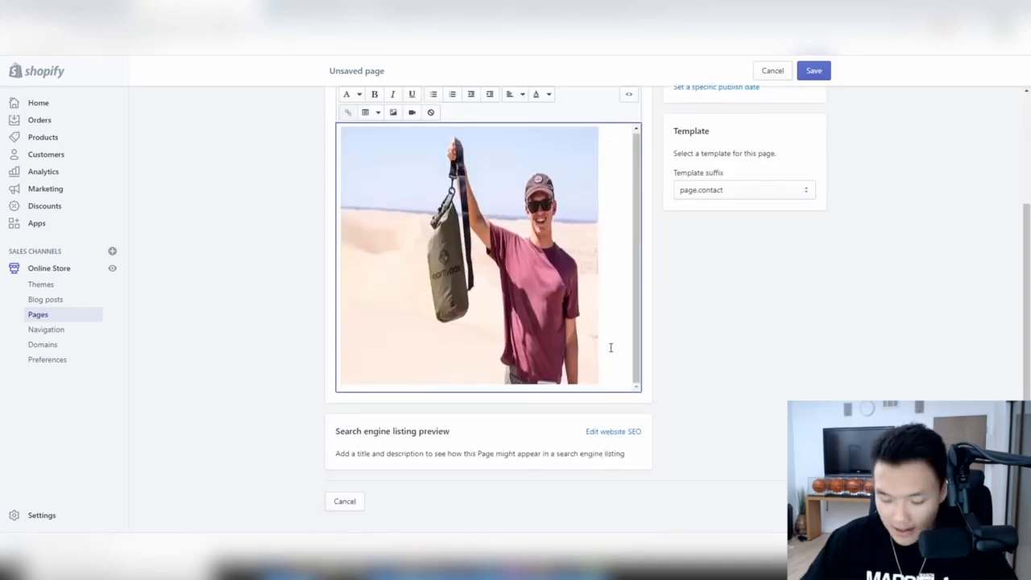
scroll(610, 348, down, 1)
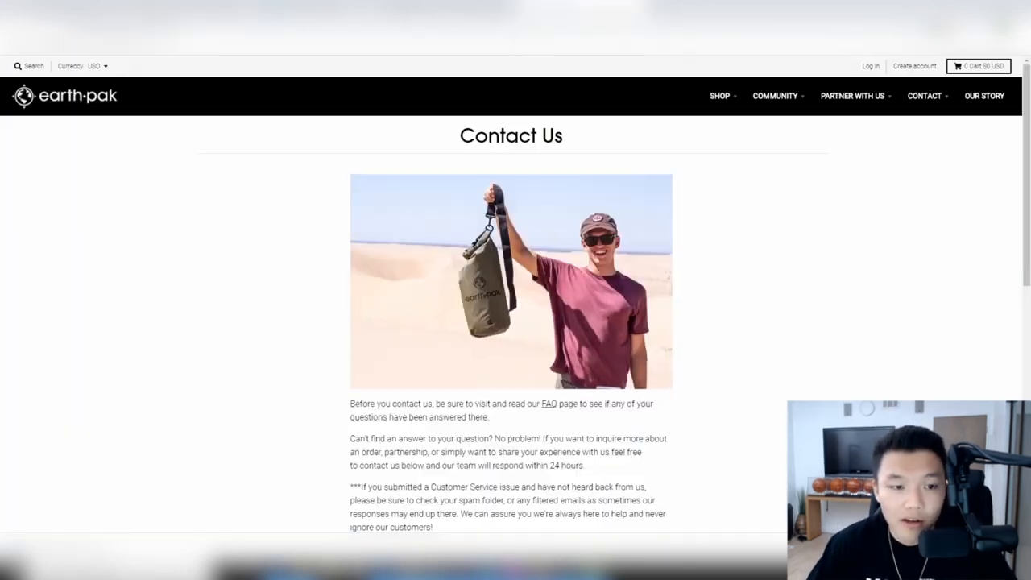
scroll(352, 218, down, 3)
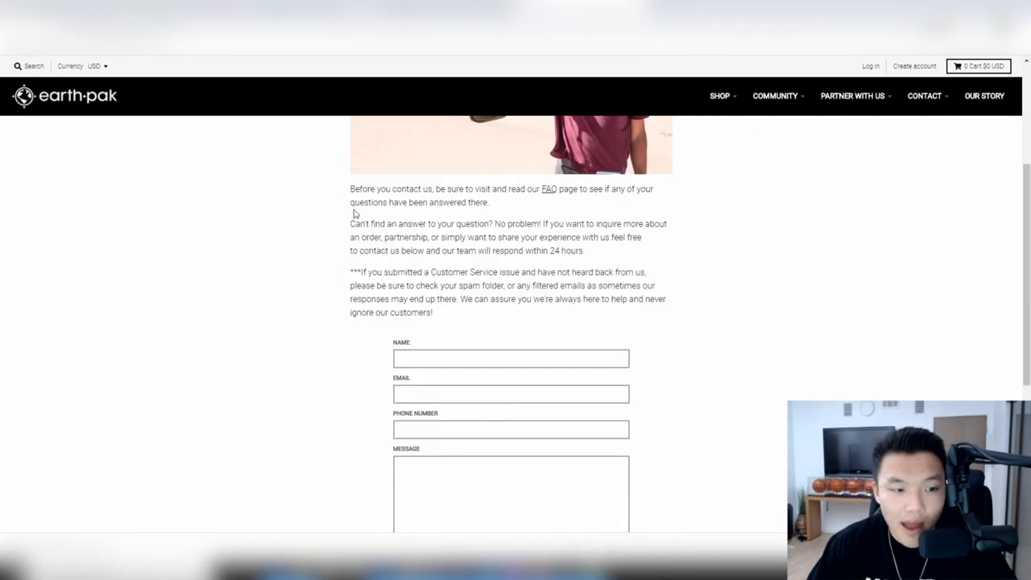
drag(351, 190, 462, 324)
right_click(427, 296)
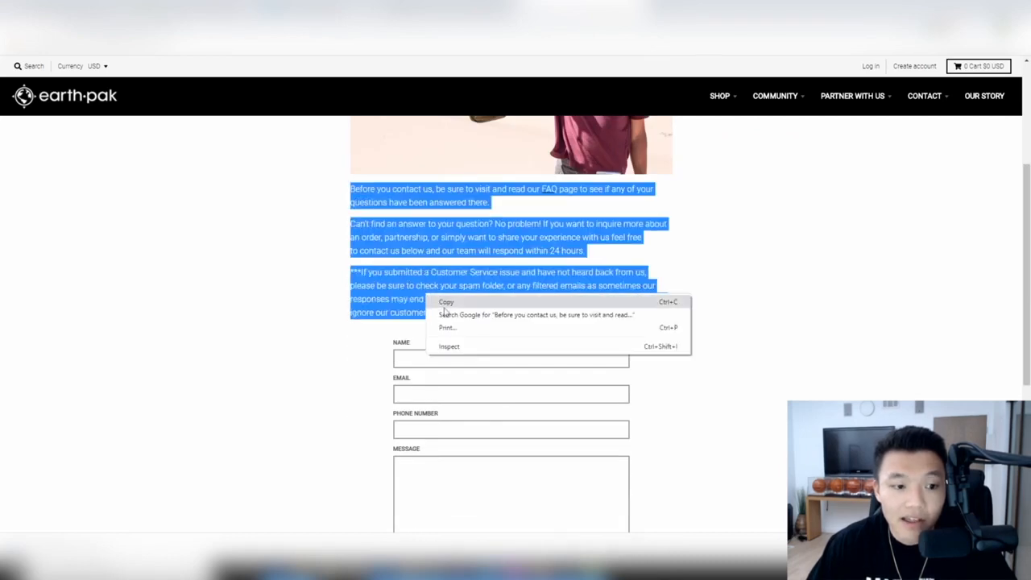
click(446, 302)
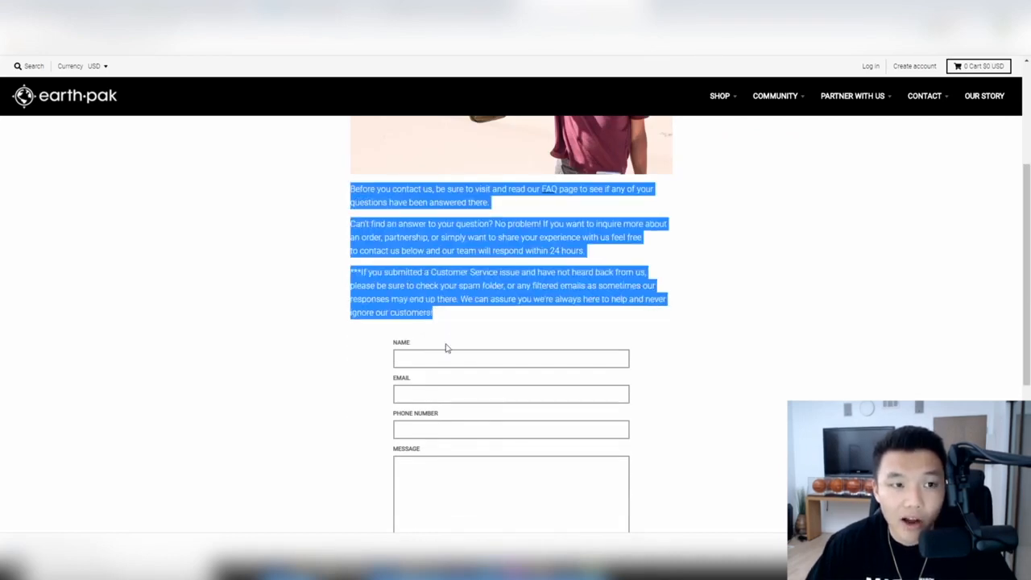
- Paste the text as plain text under the photo and try saving; the blank title causes an error
click(198, 9)
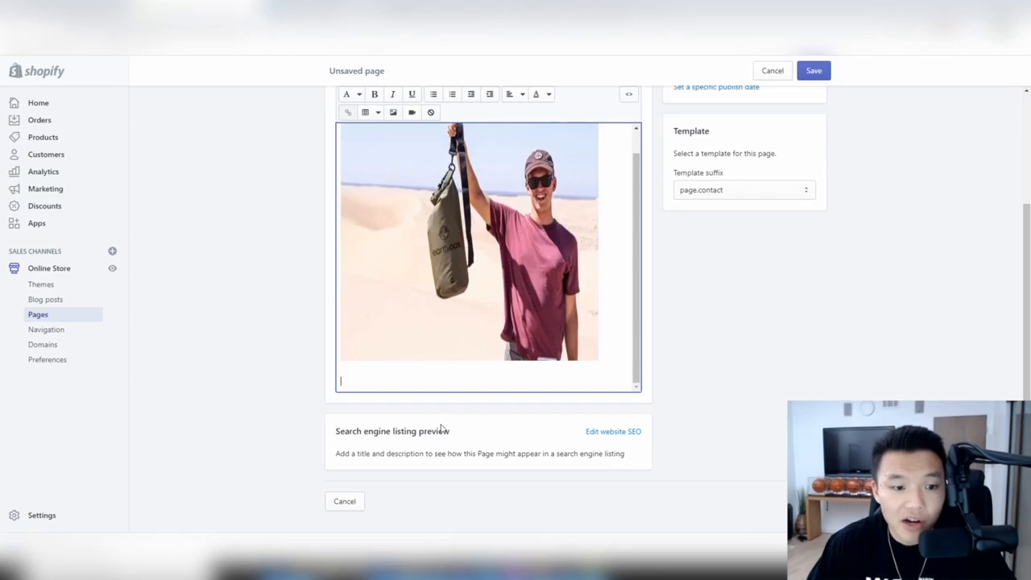
right_click(346, 379)
click(422, 477)
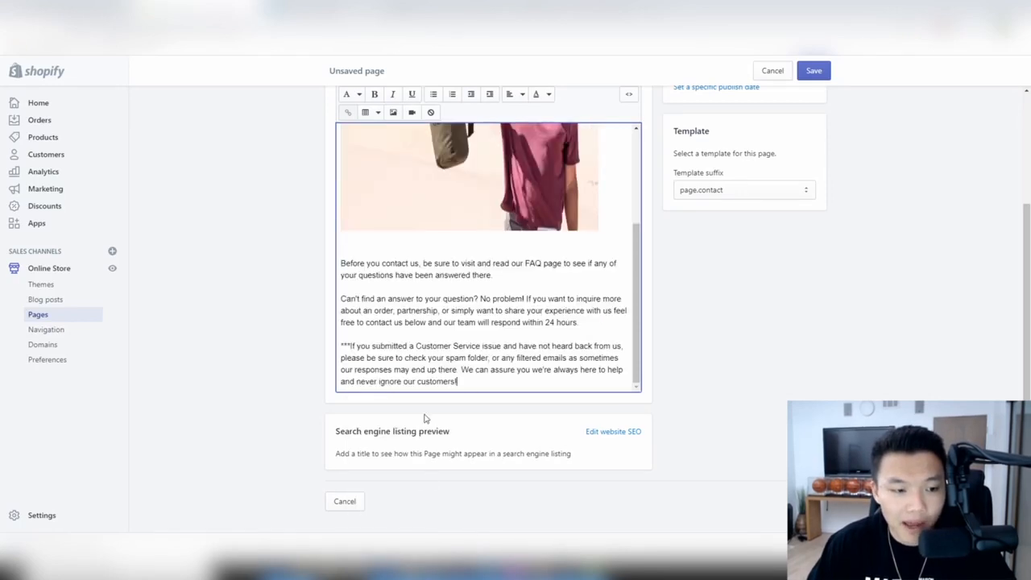
click(830, 72)
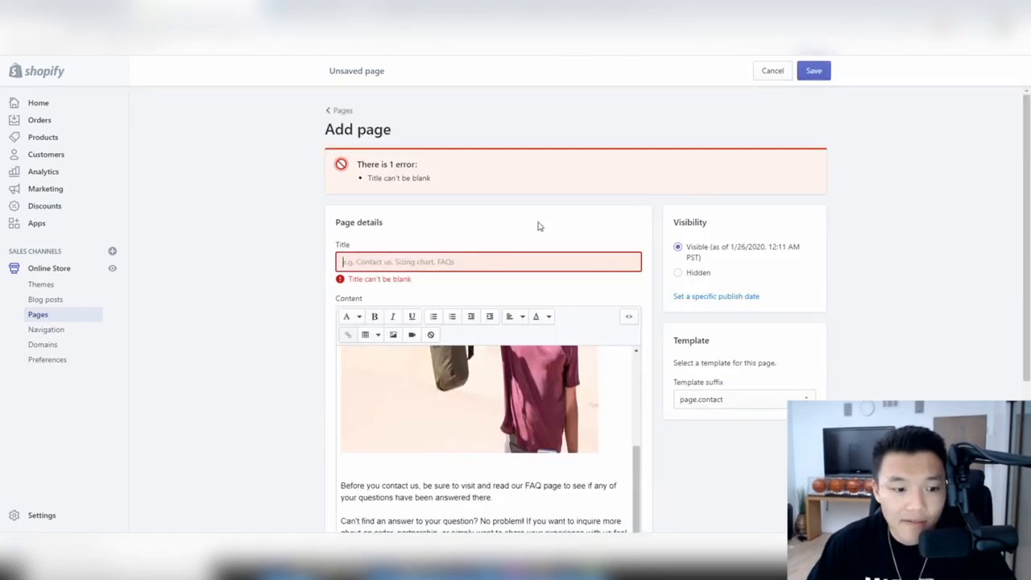
- Title the new page 'Contact Us' and save it
text(C)
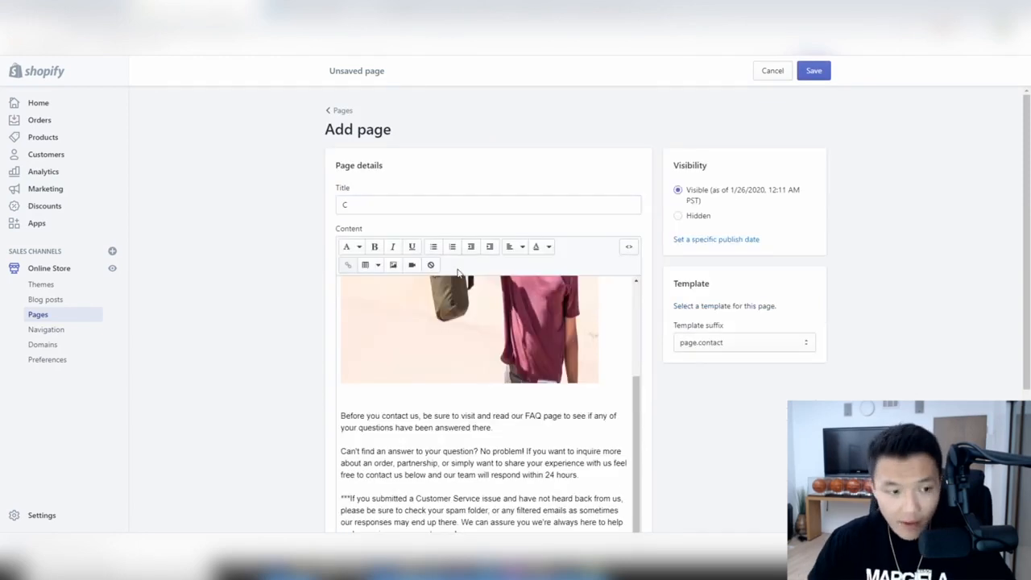
click(479, 207)
text(o)
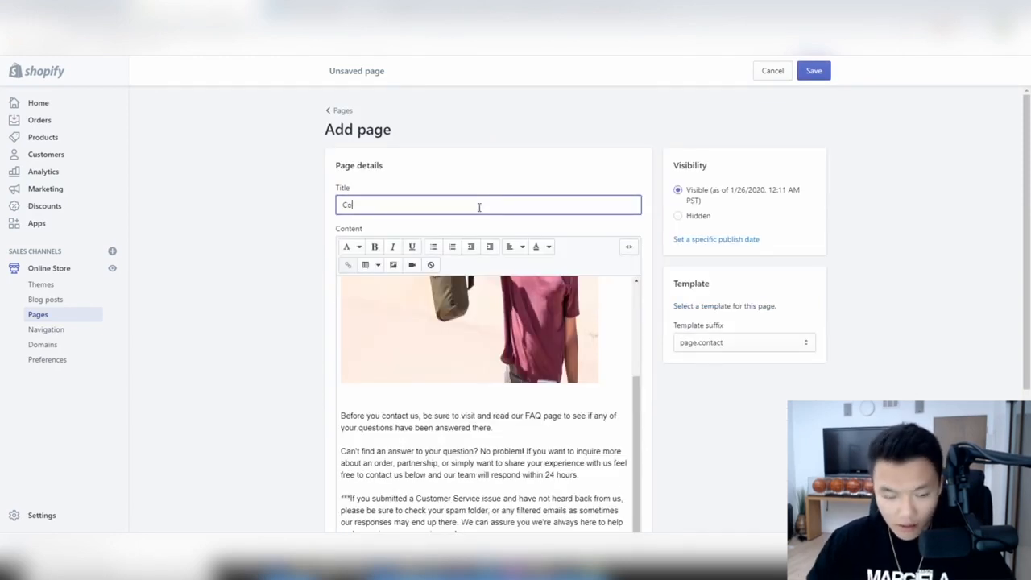
click(813, 71)
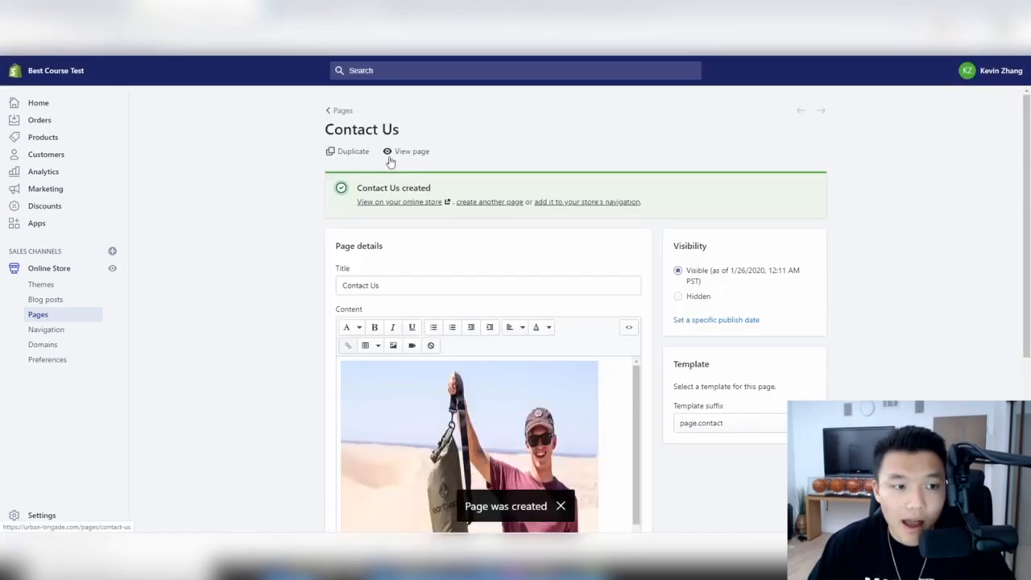
- Preview the Contact Us page on the live storefront, then return to the admin's Navigation menus
click(391, 158)
scroll(587, 246, down, 3)
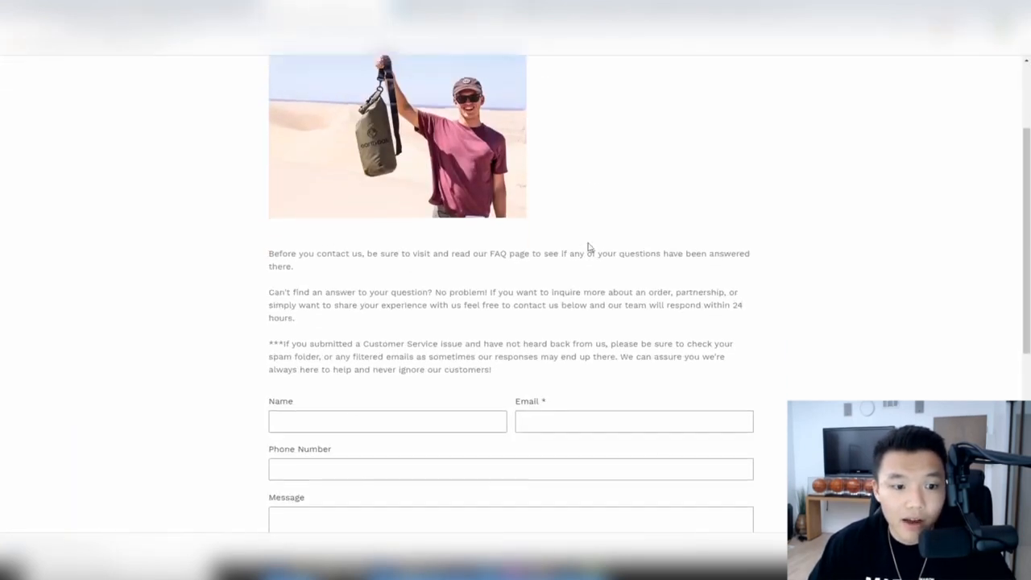
scroll(403, 225, down, 1)
scroll(486, 267, up, 3)
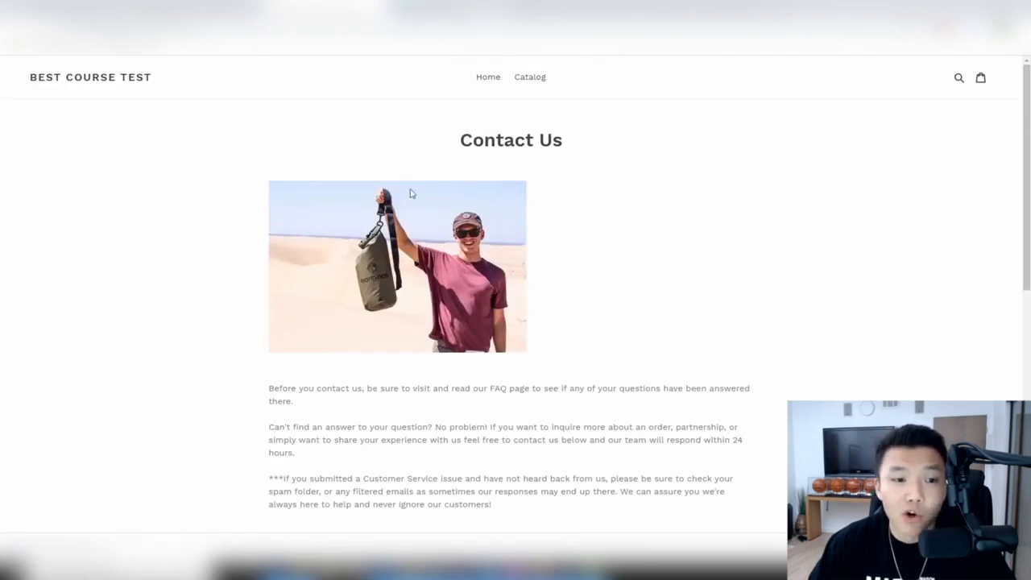
scroll(531, 328, down, 3)
scroll(552, 265, up, 1)
scroll(320, 129, down, 3)
scroll(485, 349, up, 4)
scroll(366, 371, down, 3)
click(372, 7)
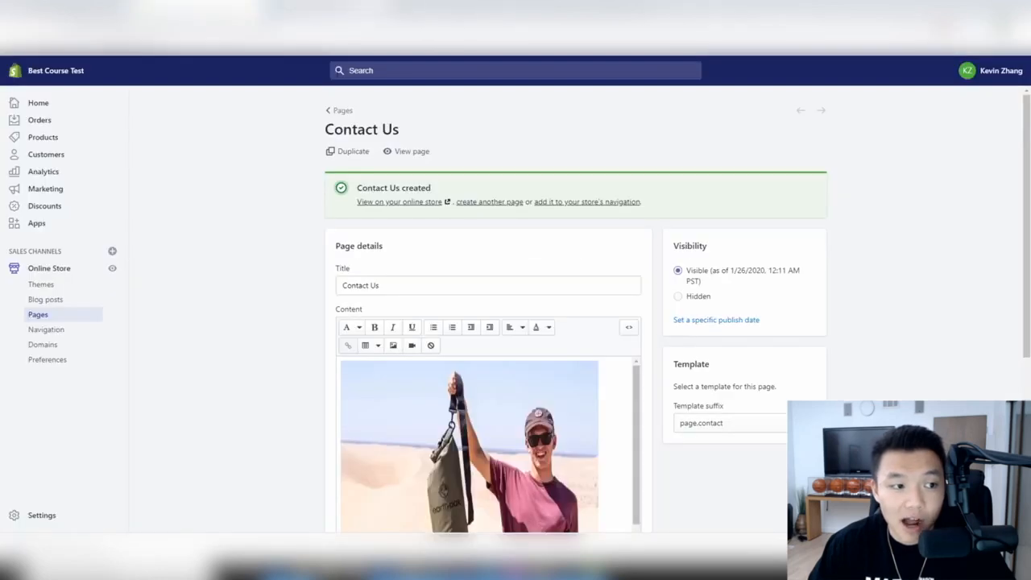
click(46, 329)
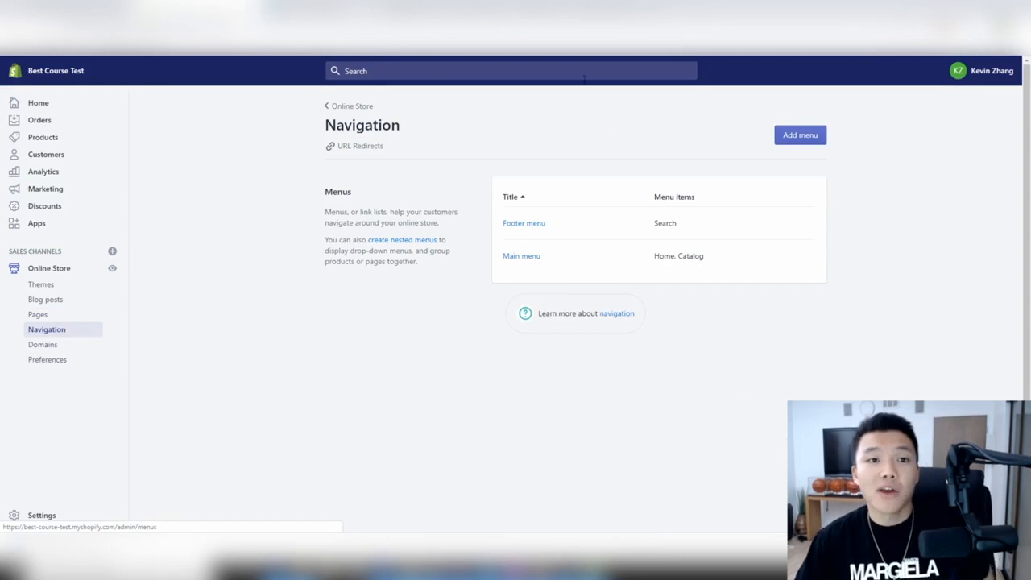
- Study the Earth Pak reference store's header and footer, then open the admin's Main menu
click(581, 5)
scroll(108, 107, up, 2)
click(108, 105)
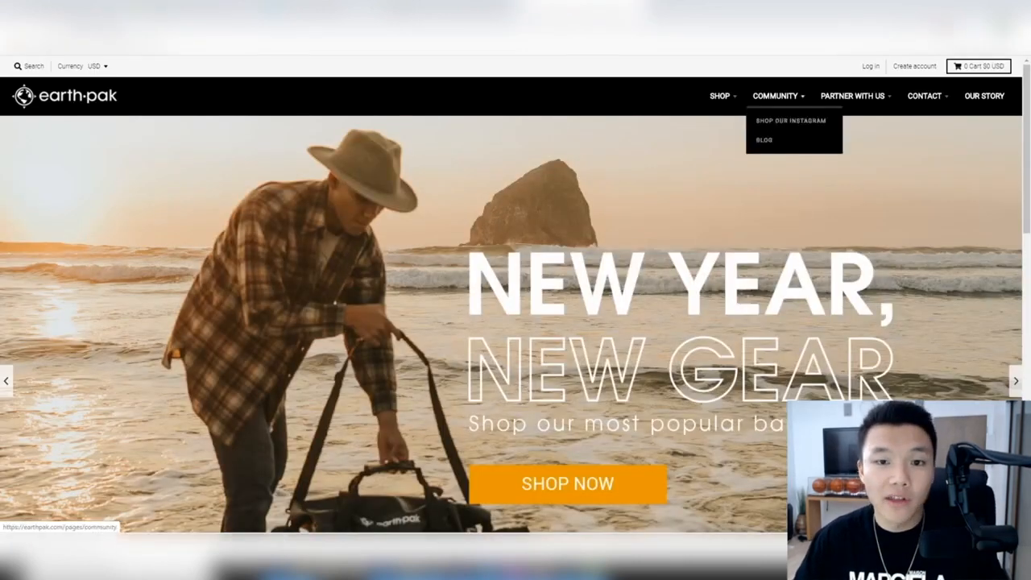
scroll(547, 436, down, 5)
scroll(547, 436, down, 5)
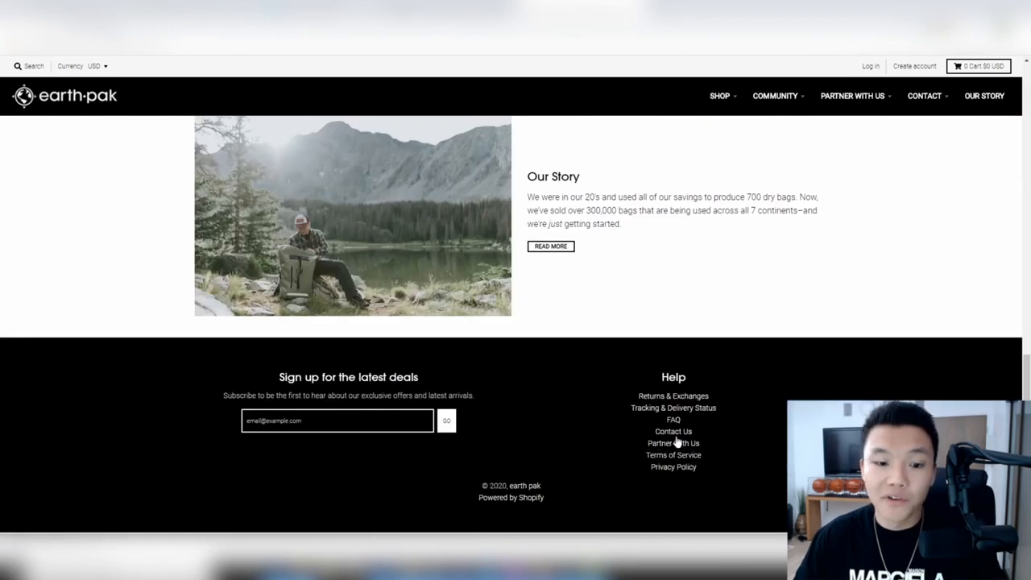
click(206, 6)
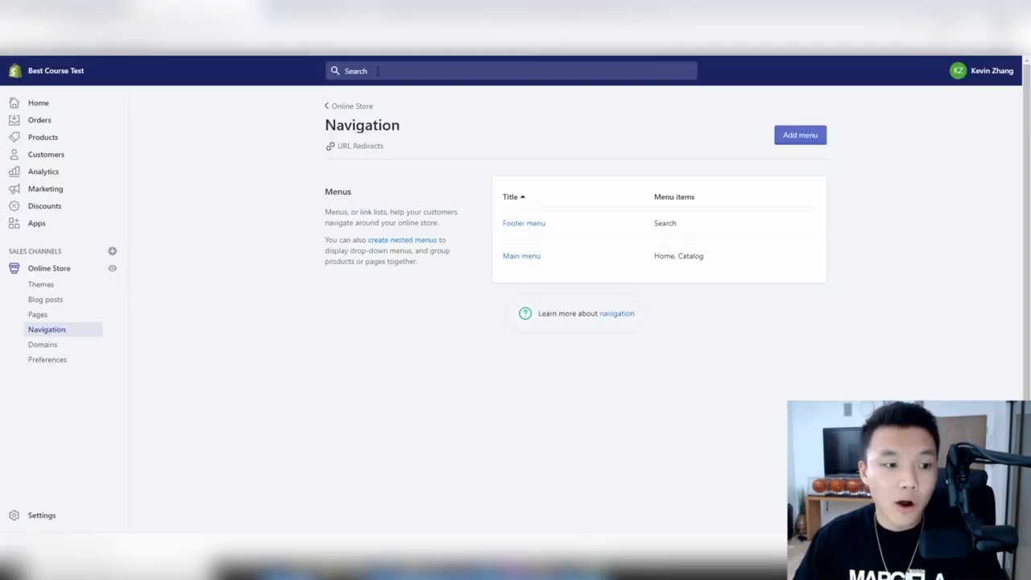
click(535, 258)
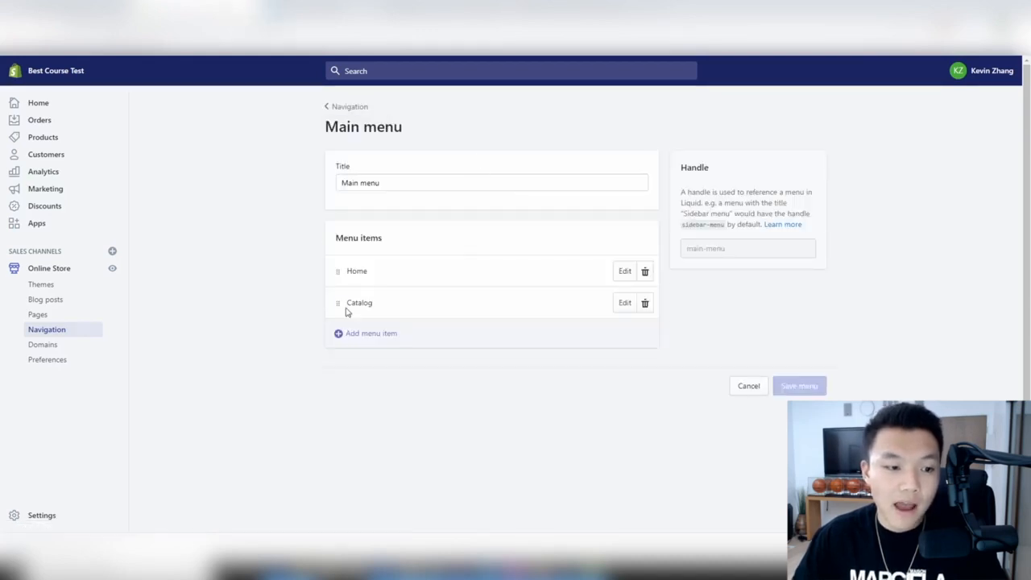
- Start a new Main menu item and browse store pages as possible link destinations
click(371, 340)
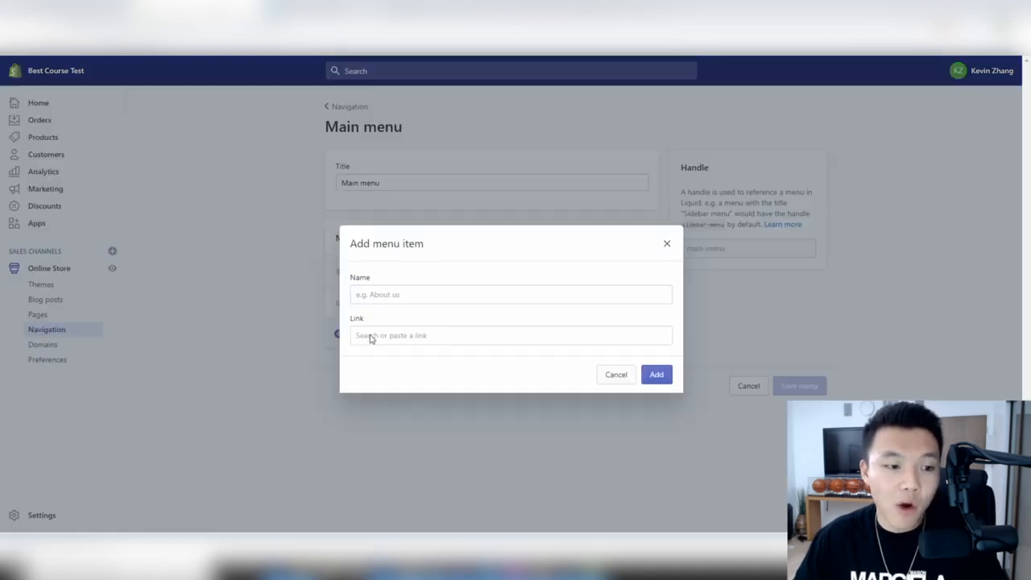
click(432, 302)
click(435, 335)
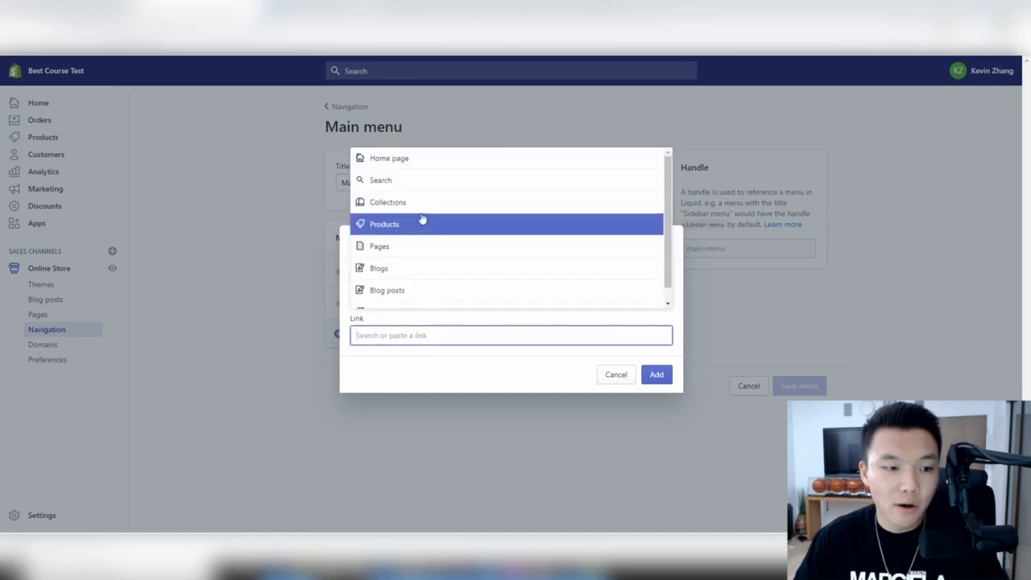
scroll(415, 240, down, 1)
scroll(411, 278, up, 1)
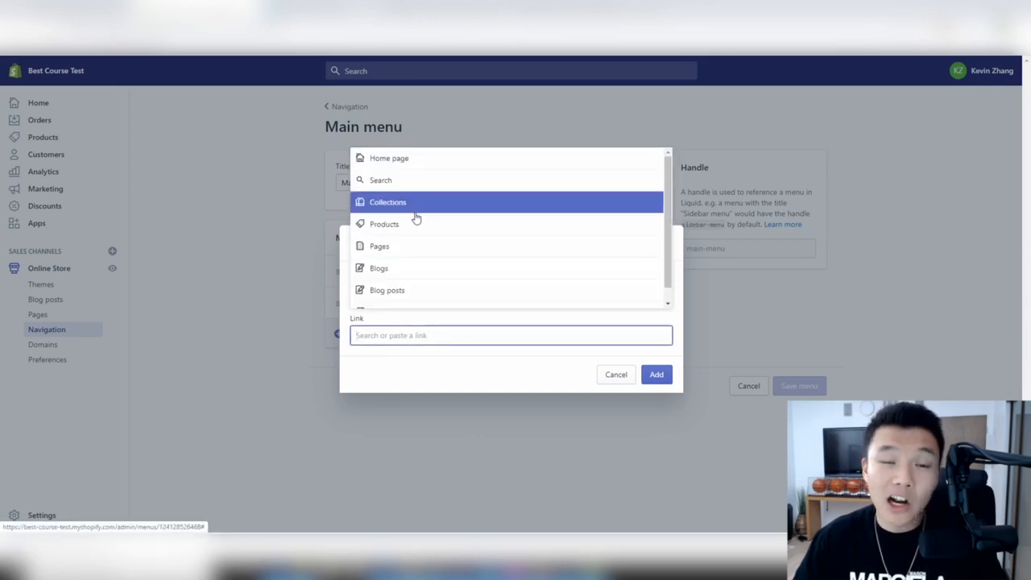
click(414, 247)
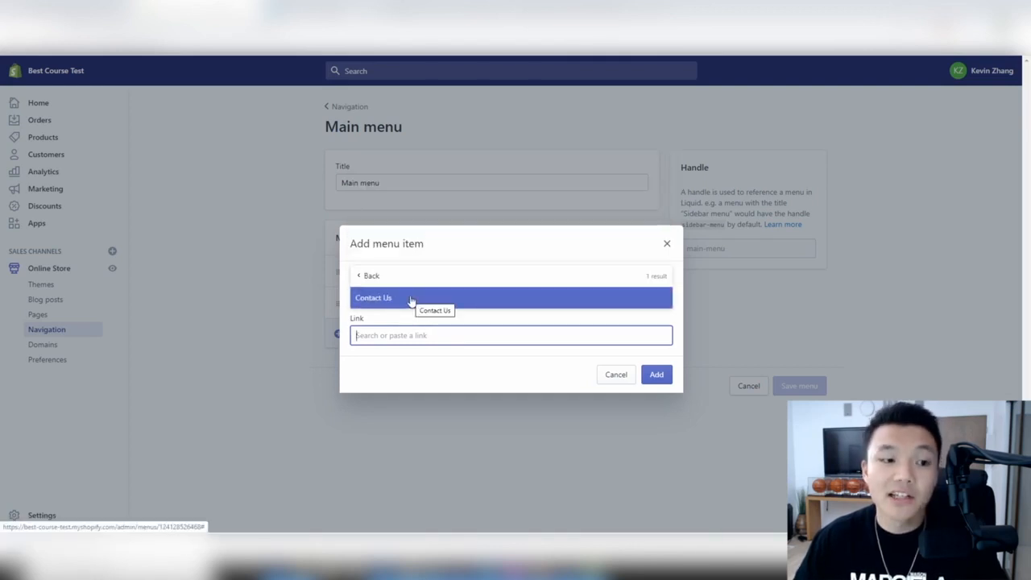
click(369, 276)
- Link the new item to the Outerwear collection and add it to the menu
click(411, 204)
scroll(442, 234, down, 5)
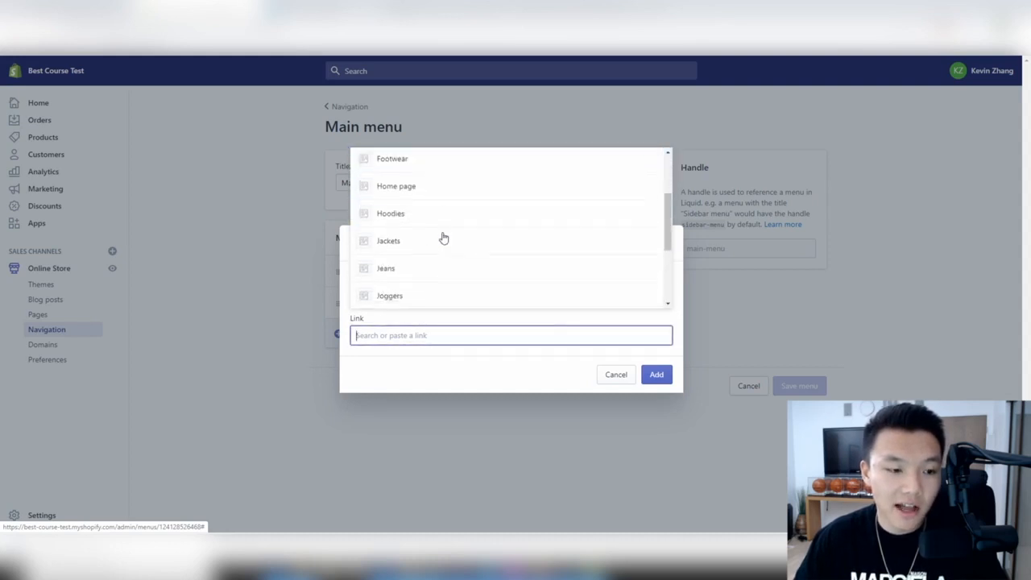
click(427, 222)
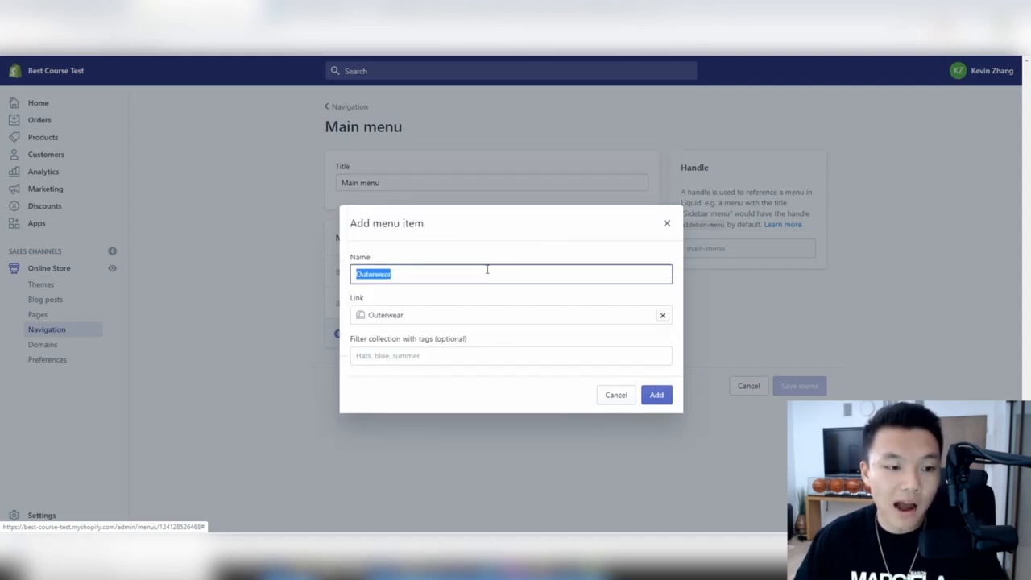
click(656, 396)
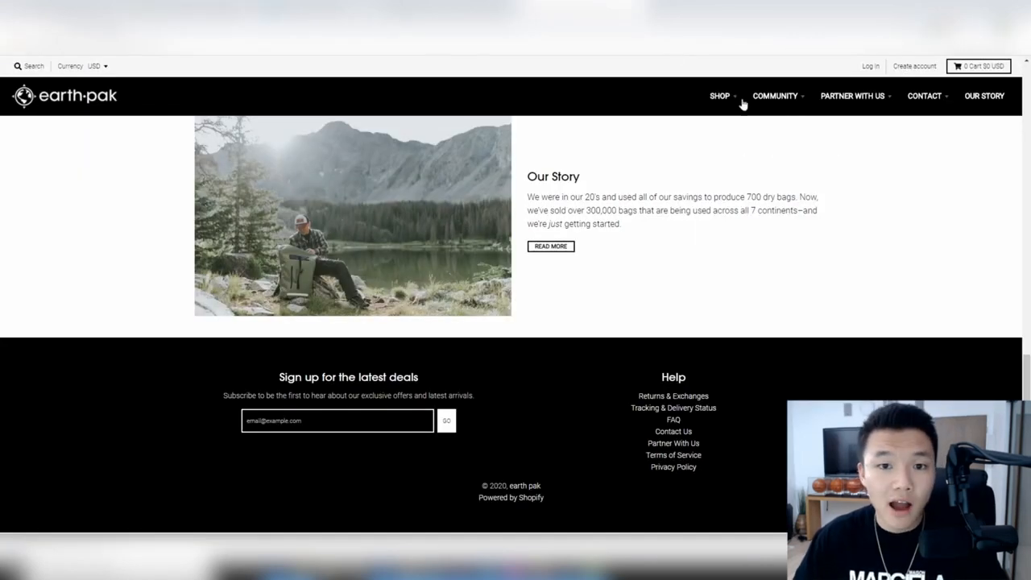
mouse_move(777, 100)
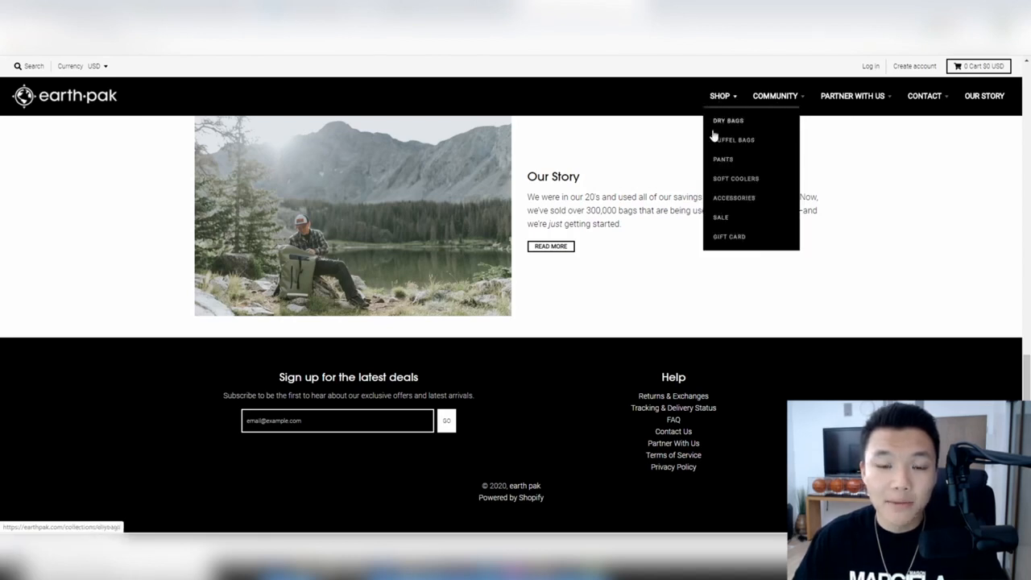
mouse_move(723, 101)
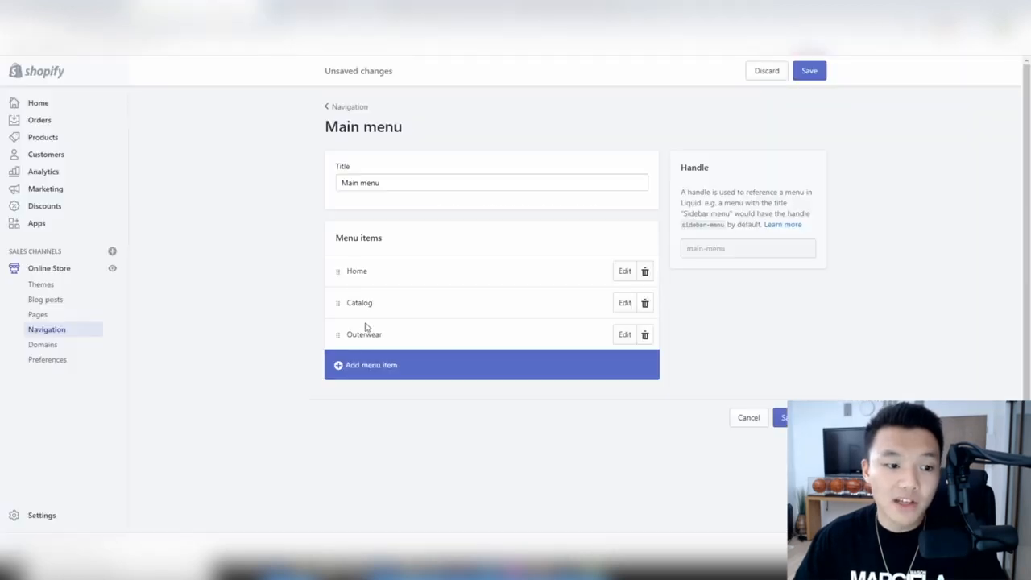
- Add another menu item linked to the Hoodies collection
click(391, 367)
click(458, 297)
click(440, 340)
click(467, 338)
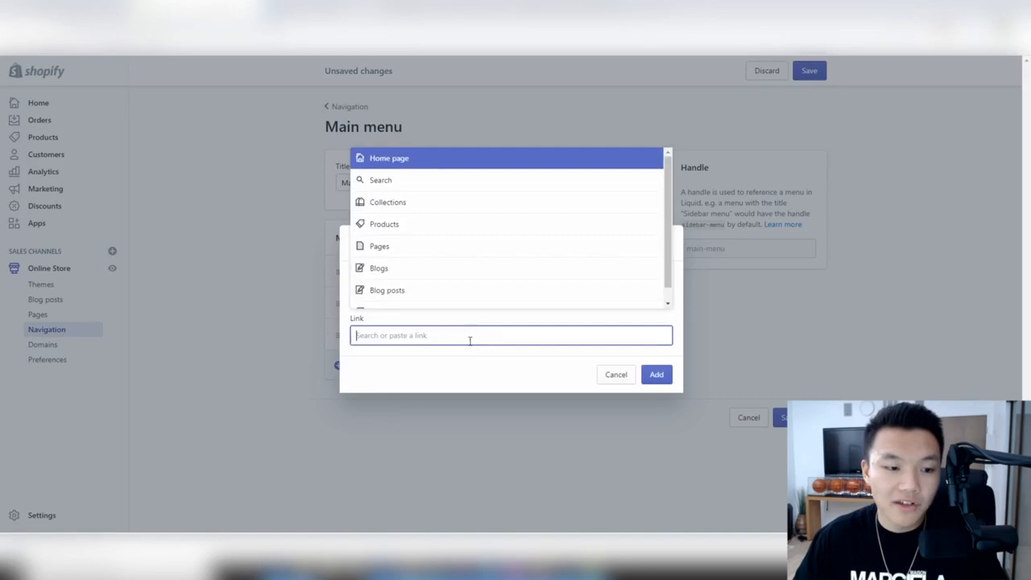
click(417, 202)
scroll(421, 265, down, 2)
click(421, 261)
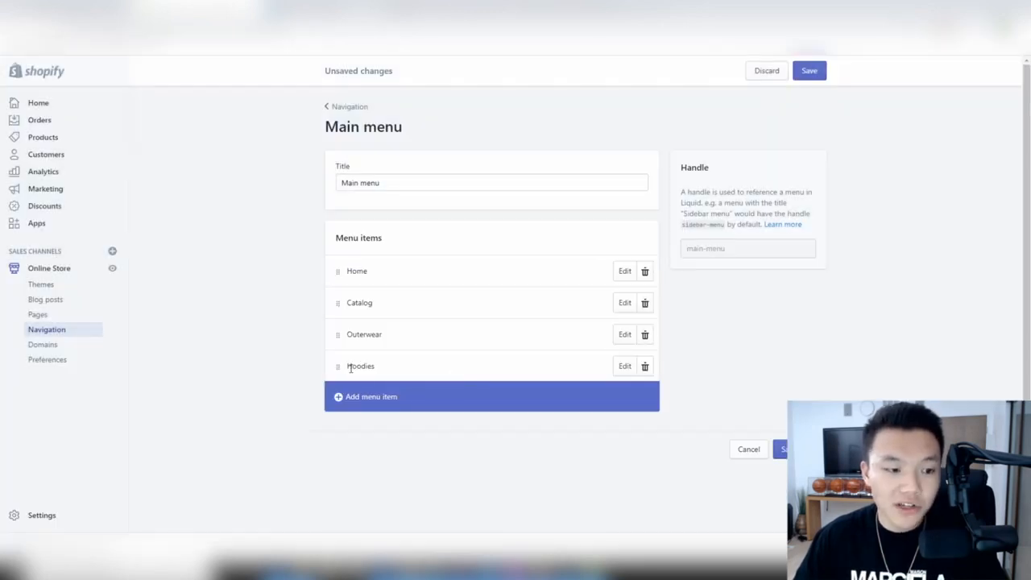
- Nest Hoodies under Outerwear and save the Main menu
drag(338, 365, 401, 356)
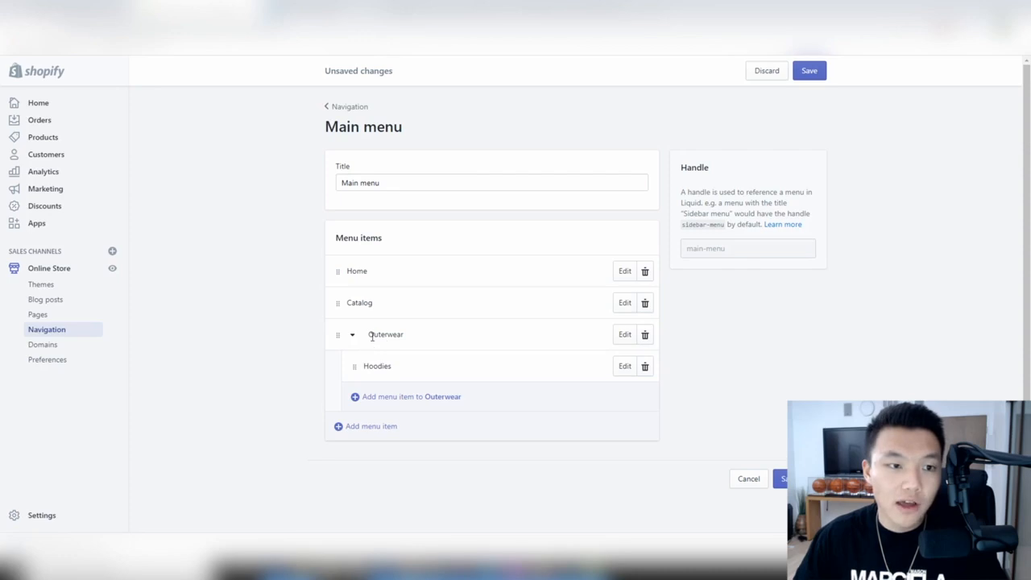
click(818, 66)
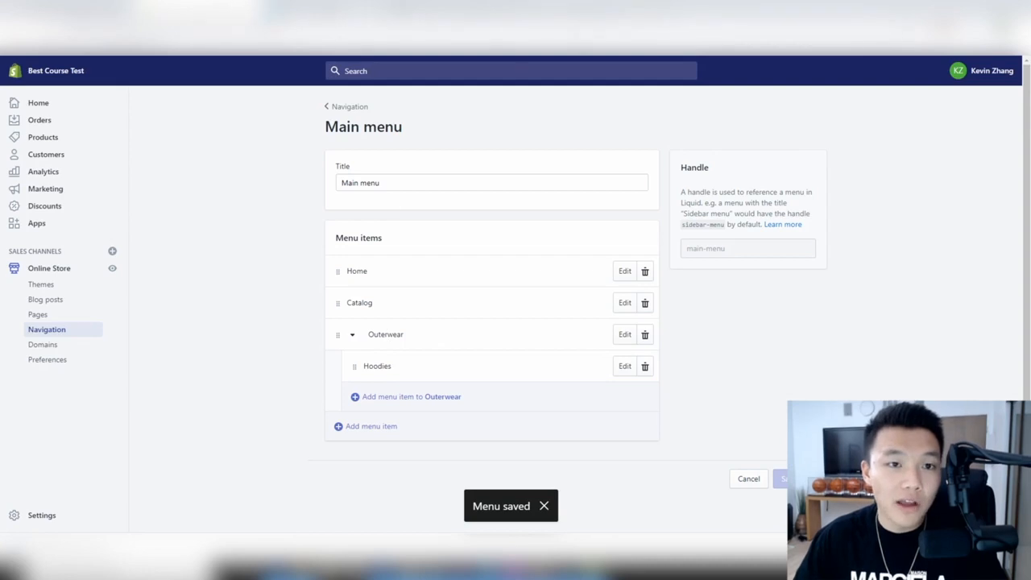
click(455, 10)
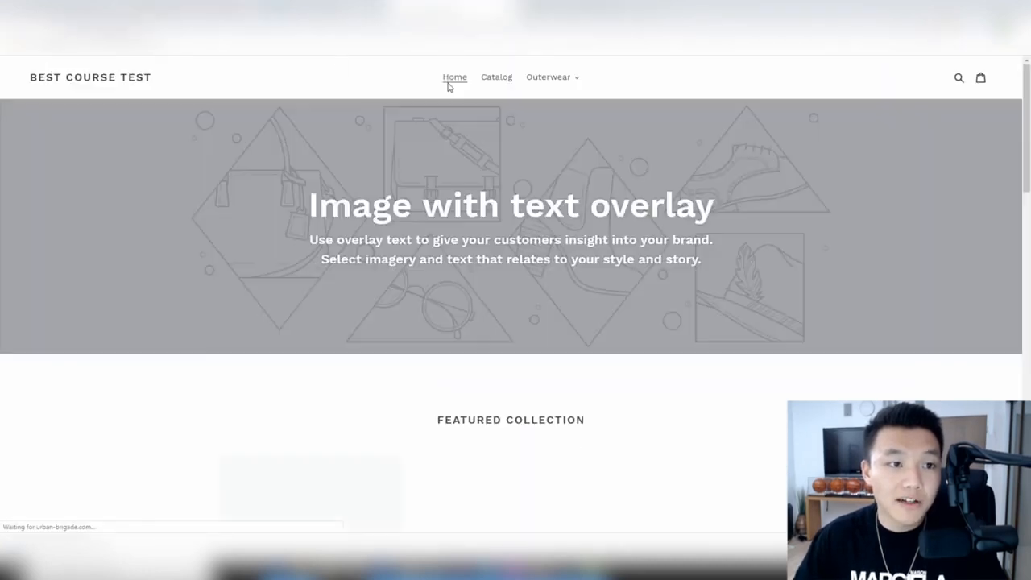
- Confirm the storefront's Outerwear dropdown lists Hoodies, then return to the Main menu editor
click(564, 79)
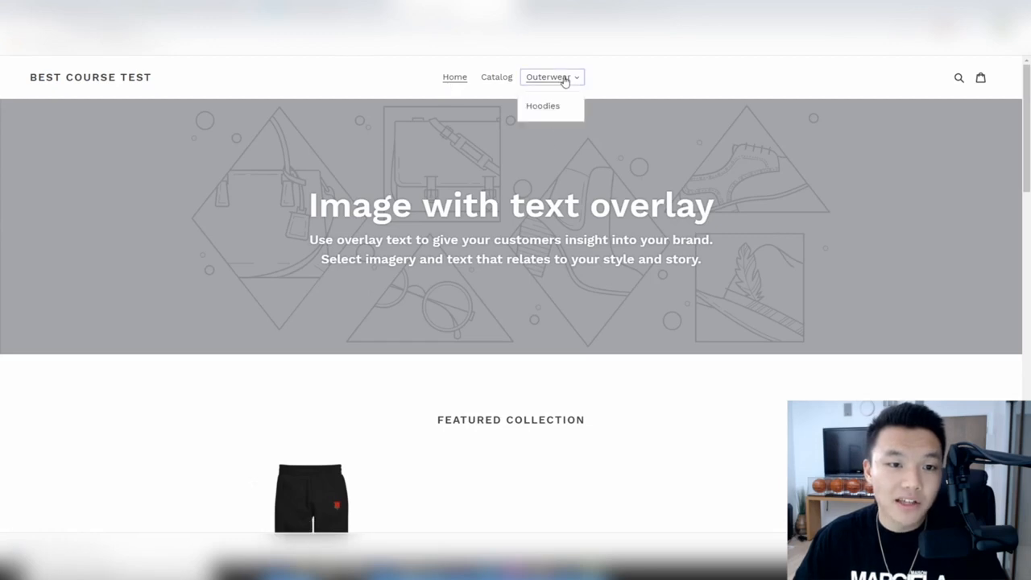
click(591, 76)
click(533, 82)
click(637, 76)
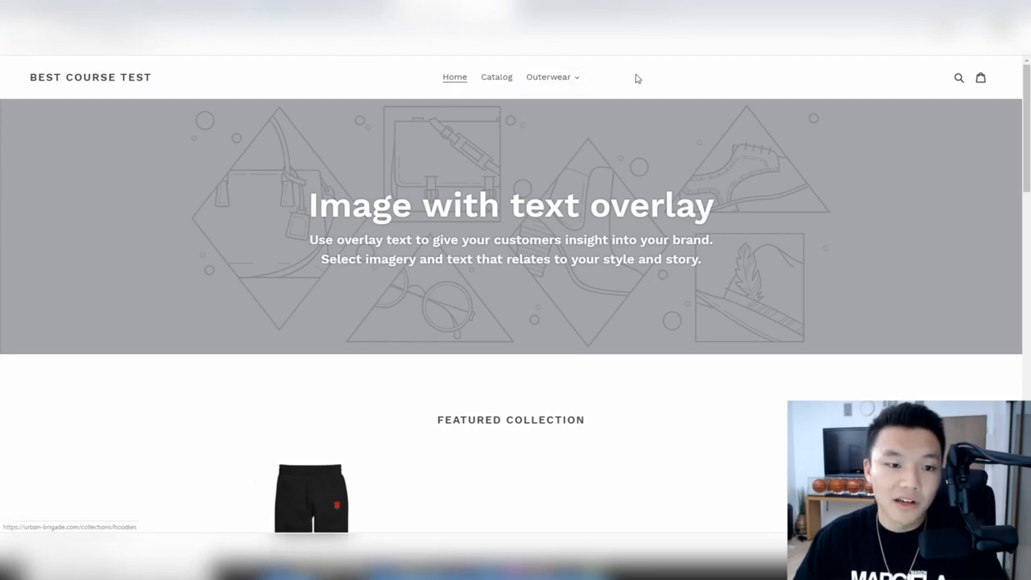
click(548, 77)
click(640, 88)
click(548, 82)
click(329, 6)
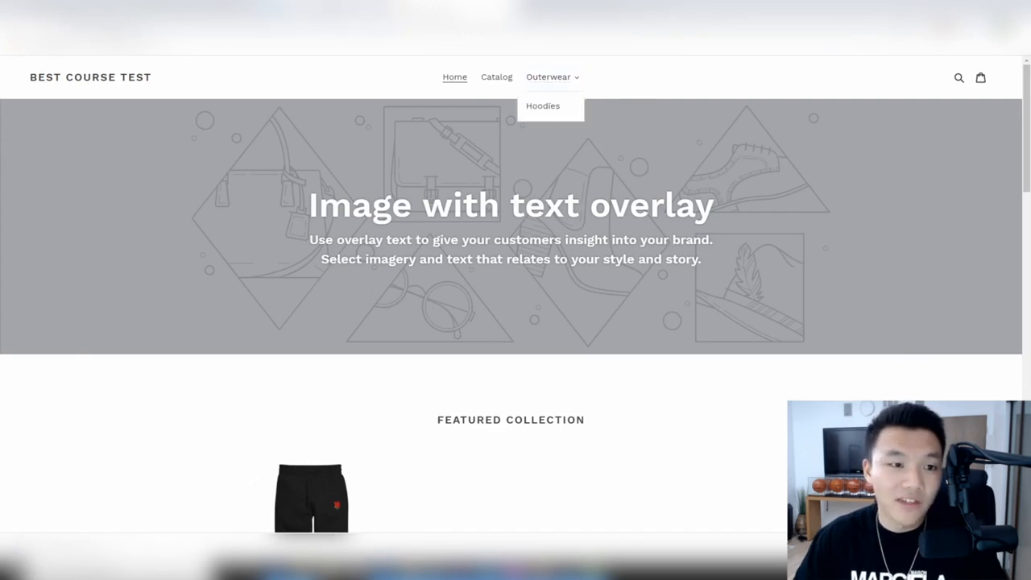
click(211, 8)
scroll(406, 238, down, 1)
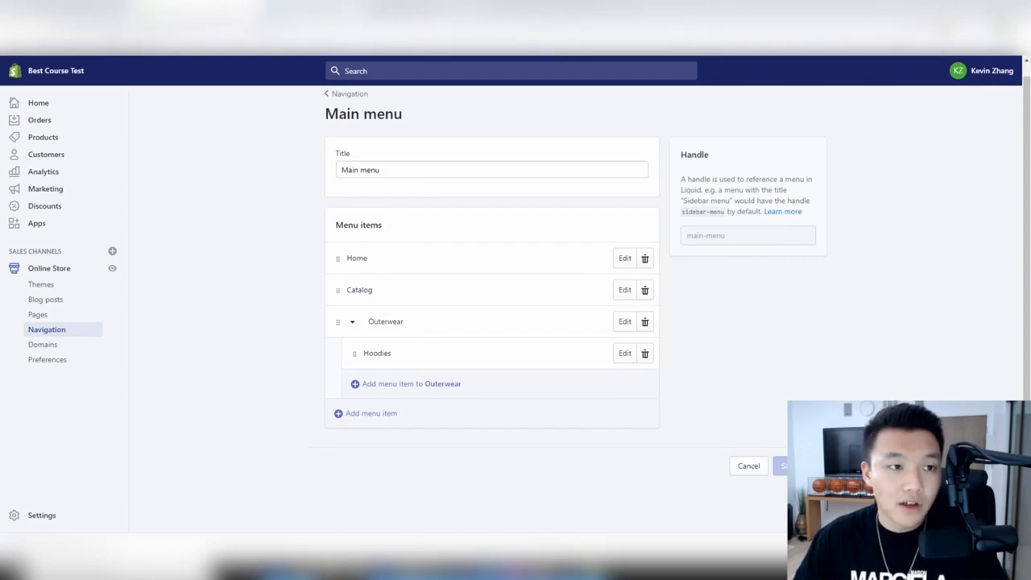
- Review the Footer menu against the Best Course Test storefront, then go to Domains
click(348, 93)
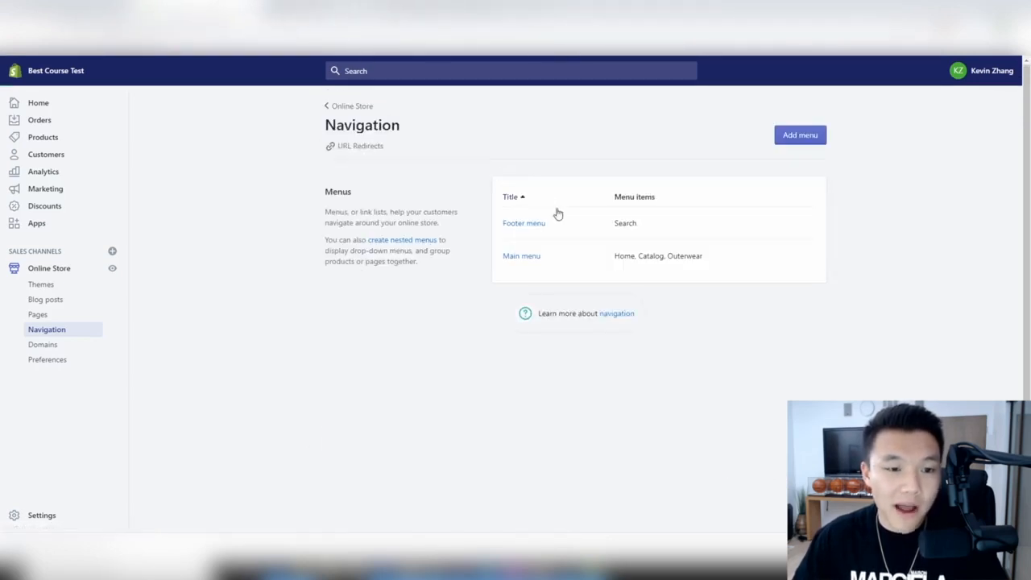
click(526, 225)
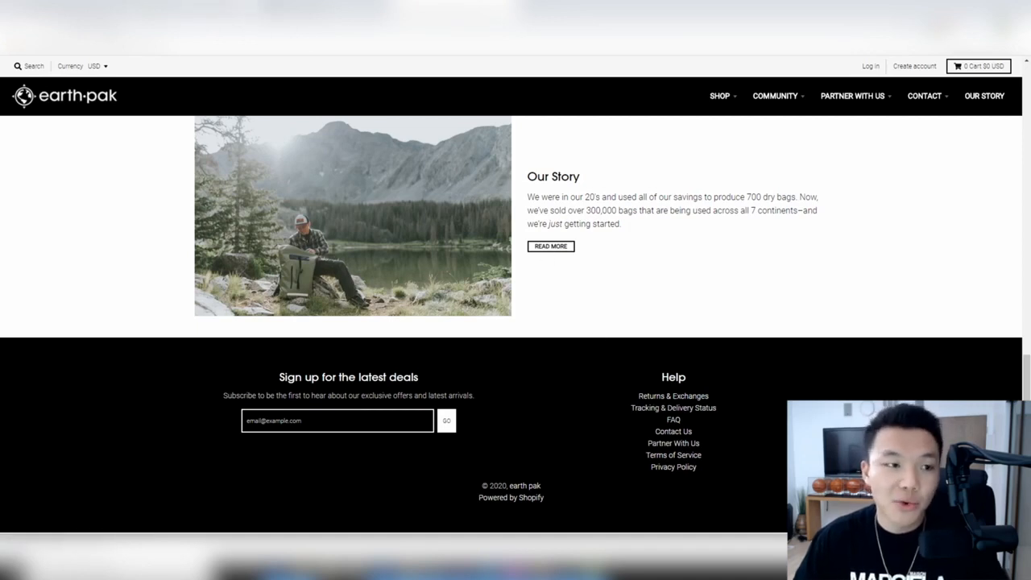
click(322, 8)
click(189, 9)
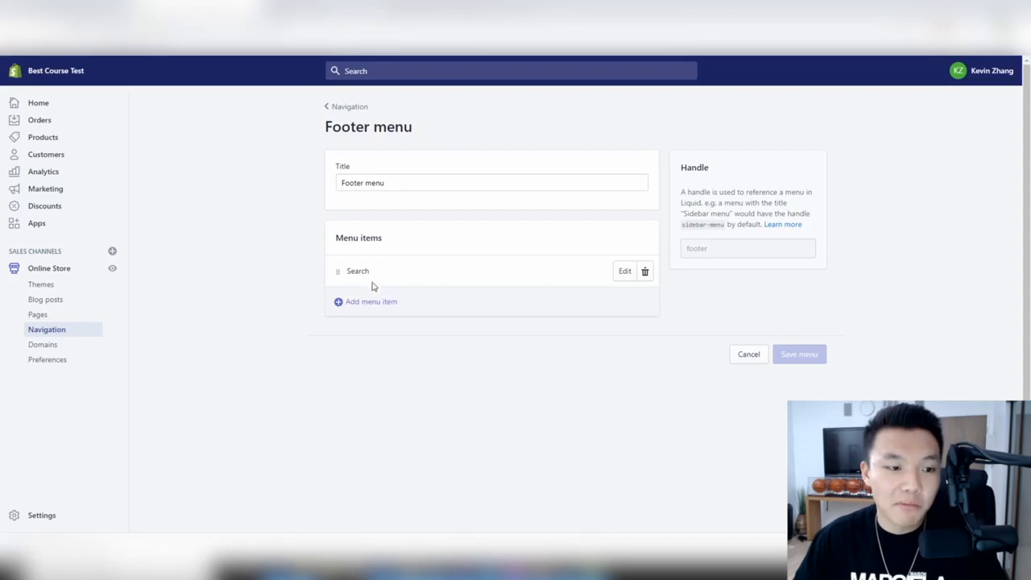
click(348, 107)
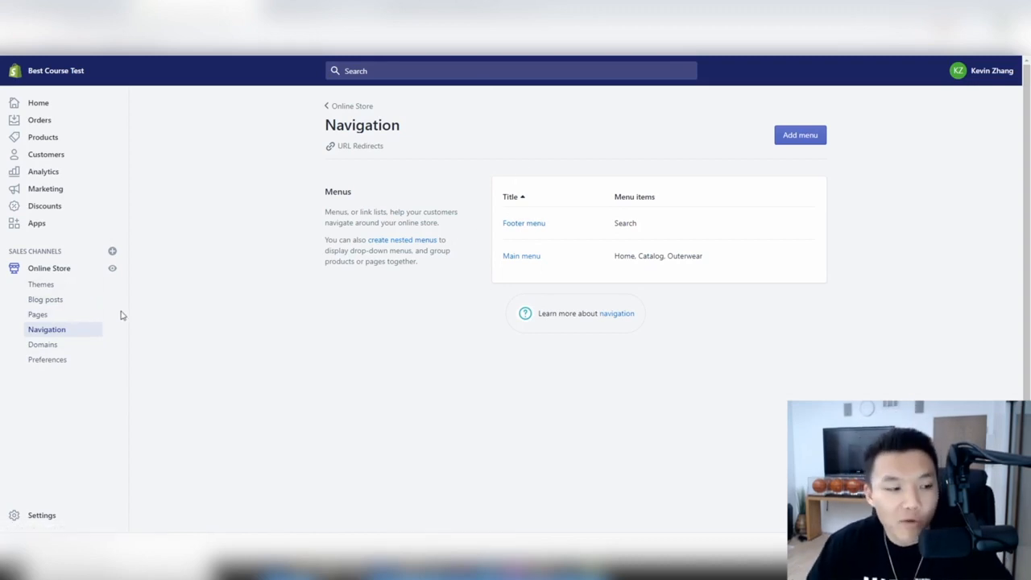
click(59, 347)
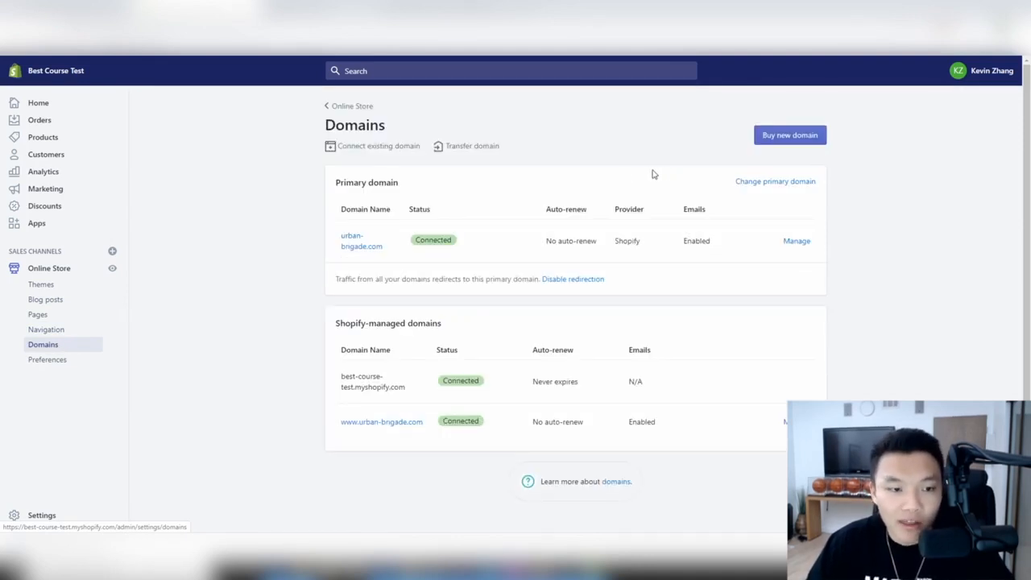
- Open urban-brigade.com's settings and review its DNS records
click(797, 241)
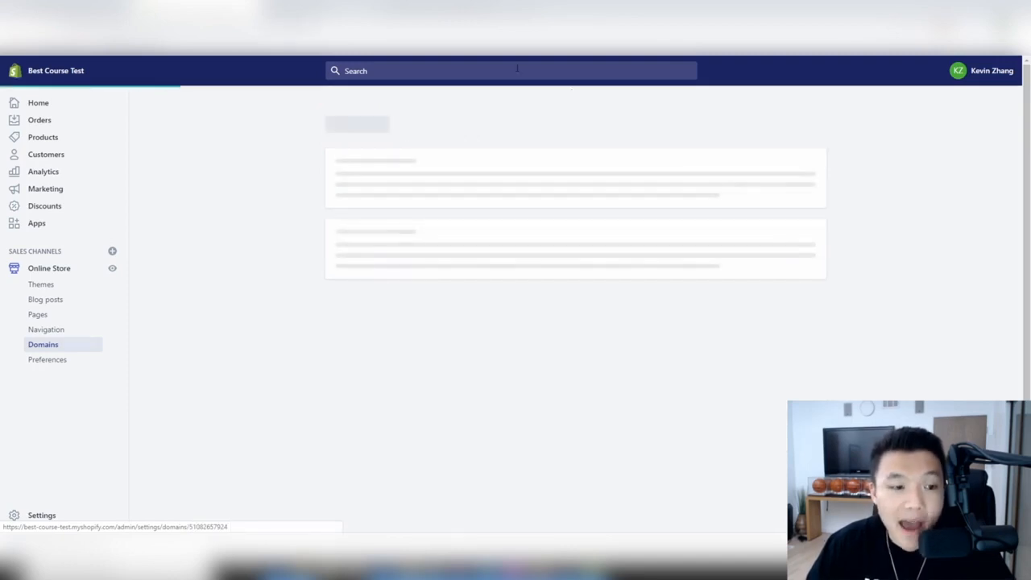
scroll(525, 117, down, 1)
scroll(598, 175, up, 1)
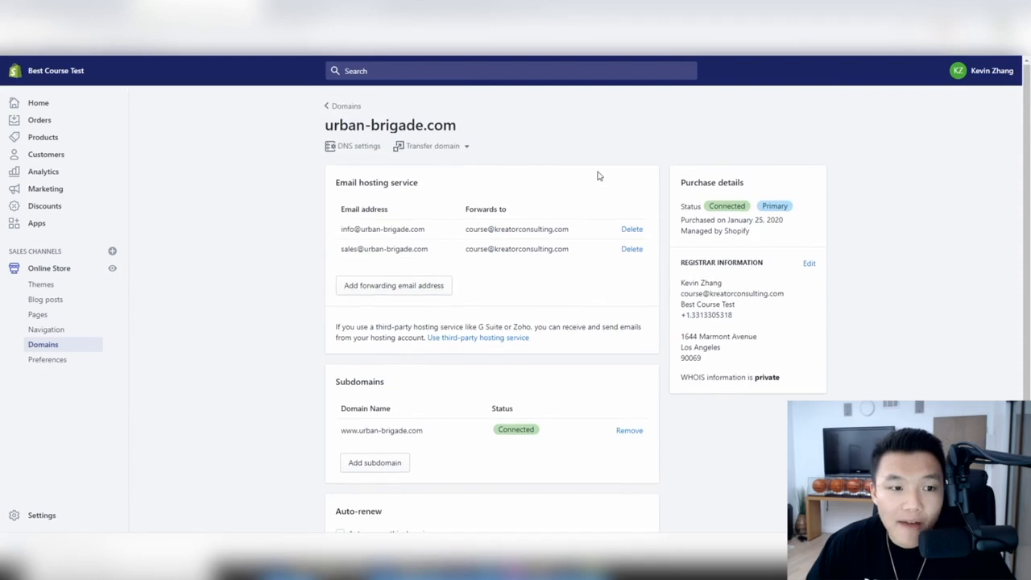
click(361, 146)
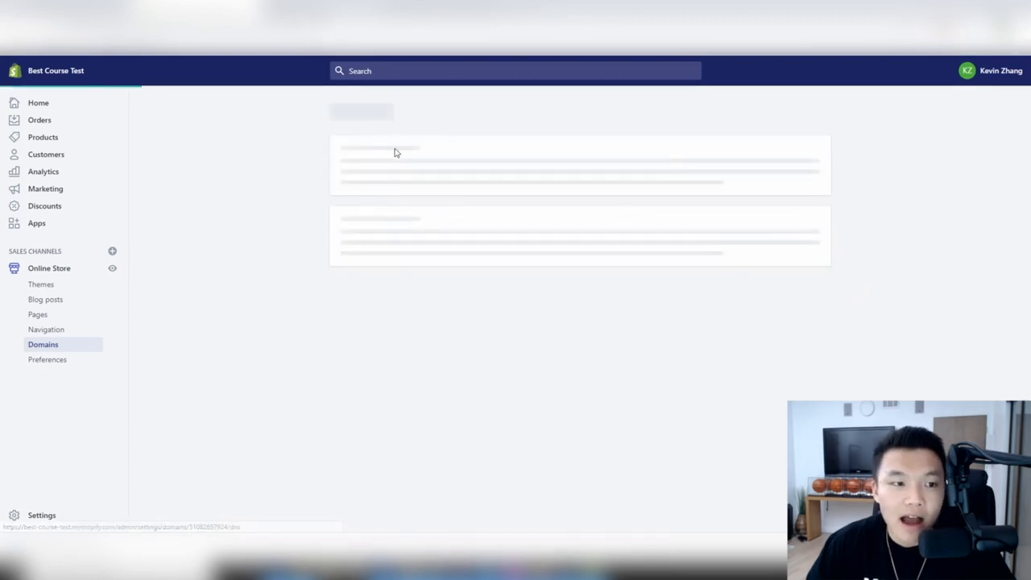
scroll(576, 176, down, 1)
scroll(576, 175, down, 2)
scroll(576, 175, up, 3)
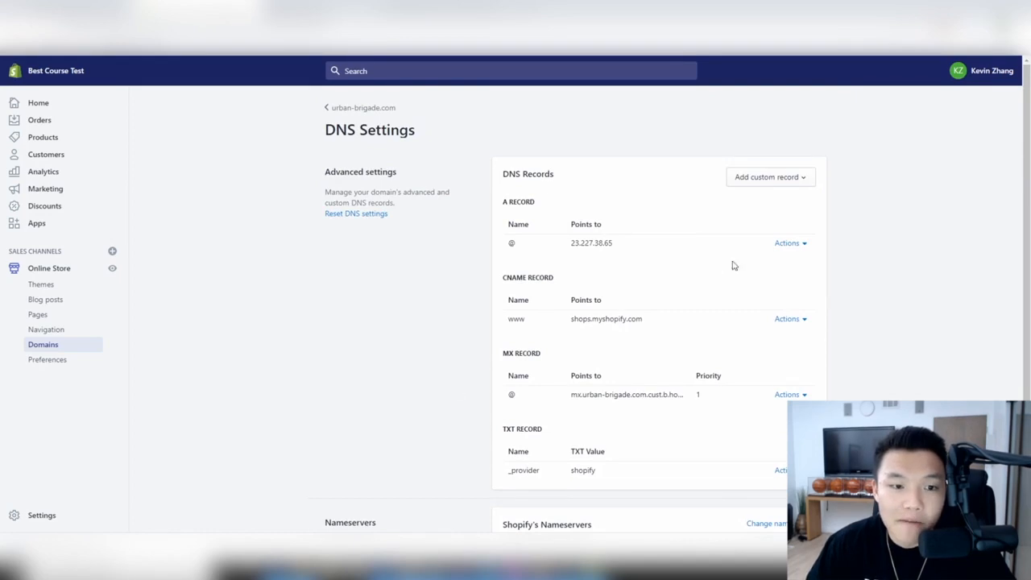
scroll(533, 306, down, 2)
scroll(644, 258, up, 2)
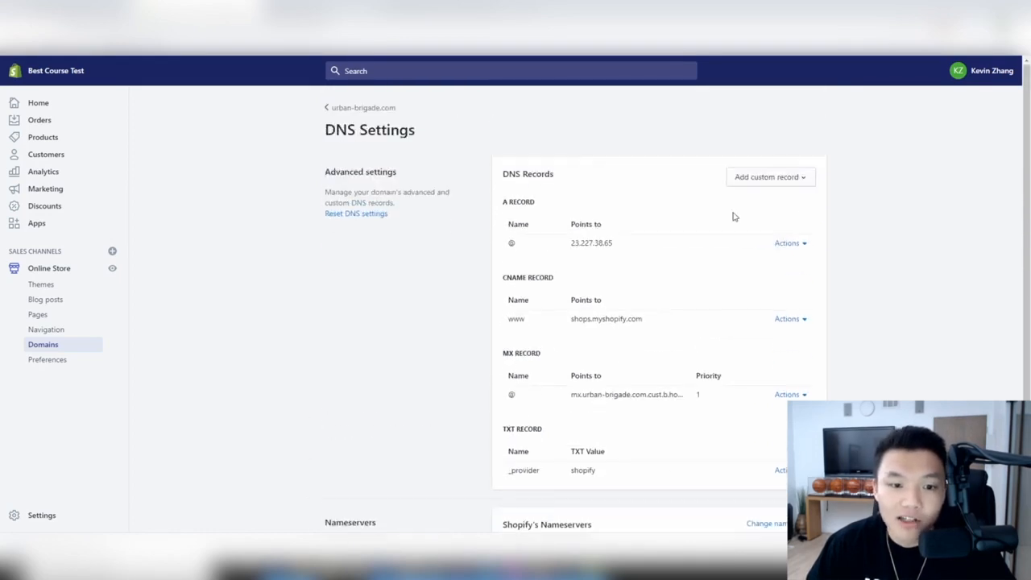
click(364, 108)
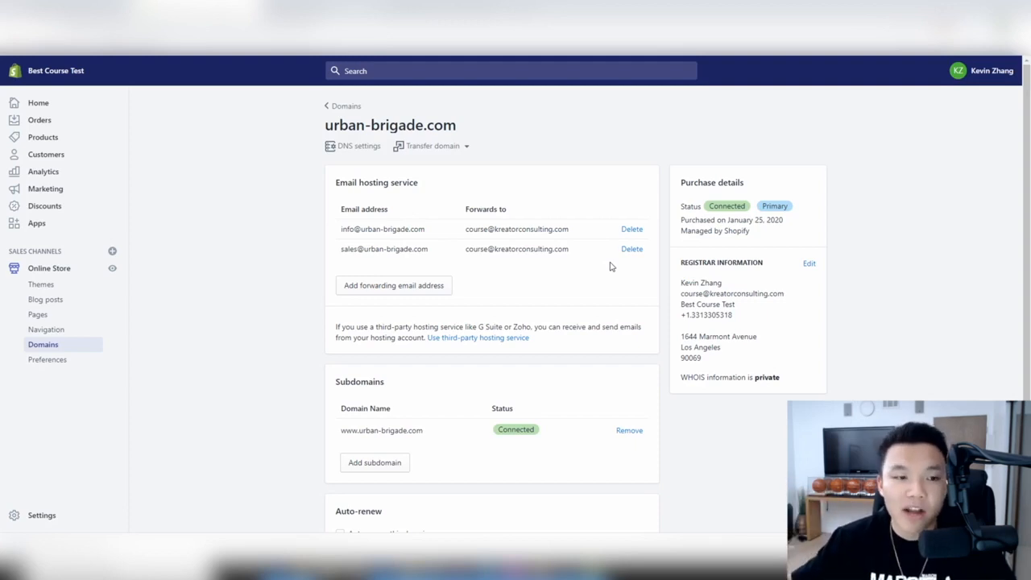
- Check the domain transfer options for urban-brigade.com, then return to the Domains list
click(426, 146)
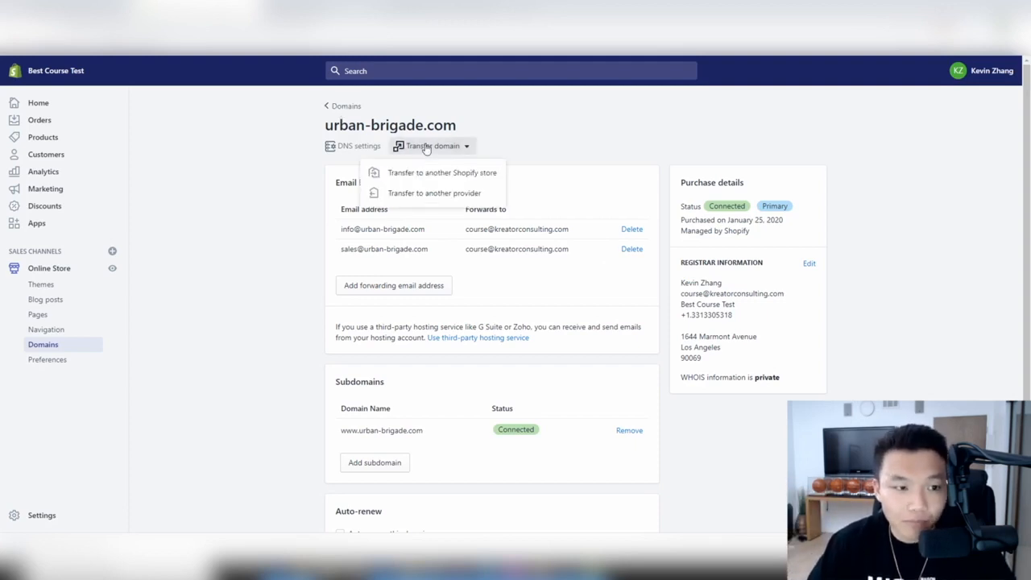
click(529, 153)
scroll(467, 212, down, 2)
scroll(467, 212, up, 2)
click(346, 104)
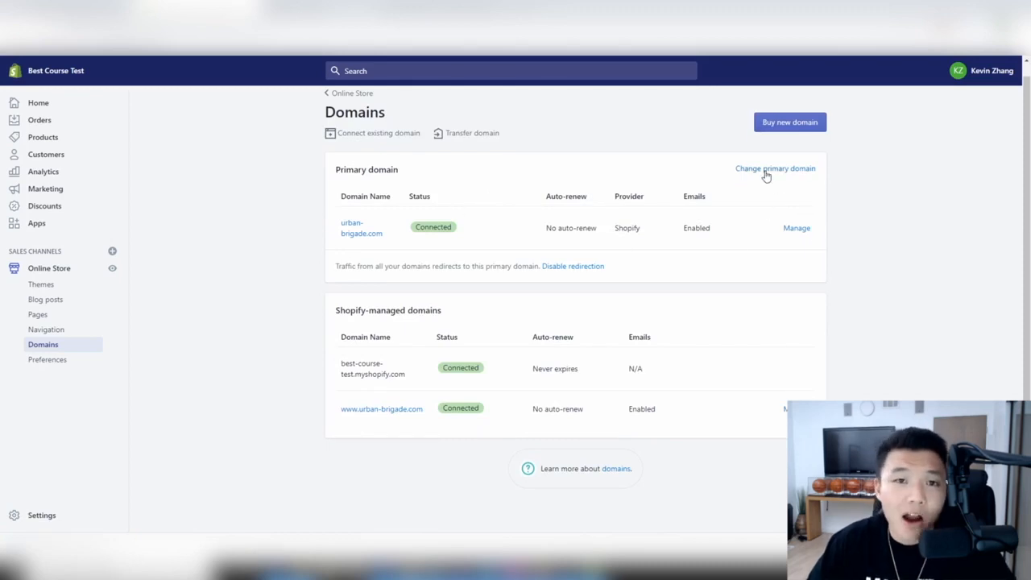
click(755, 169)
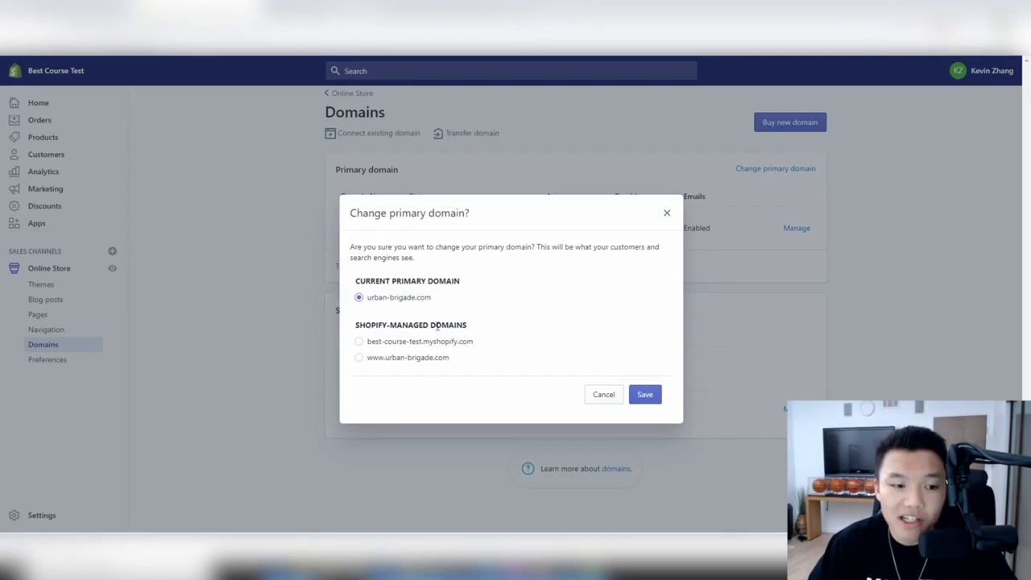
click(667, 215)
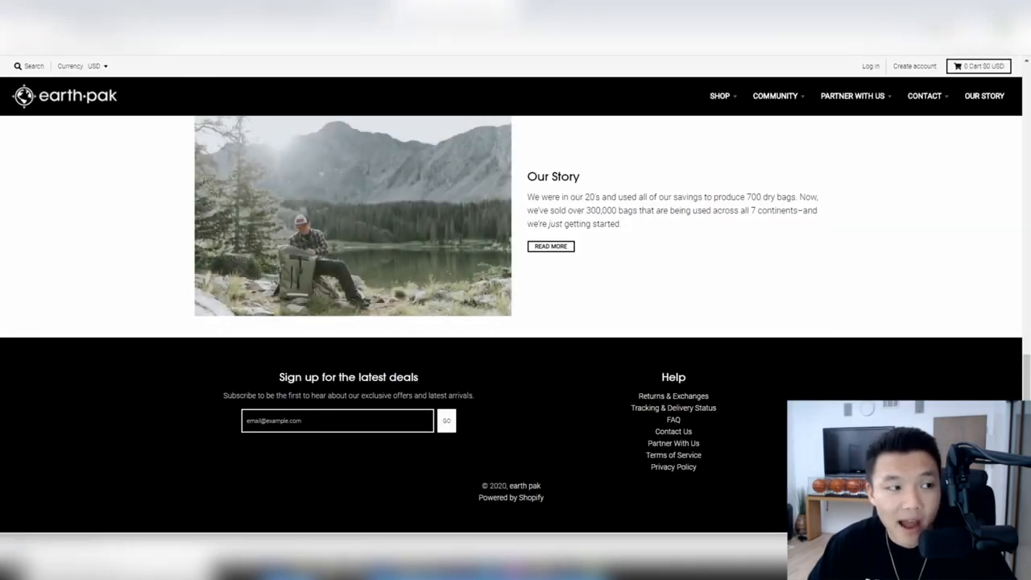
scroll(512, 326, up, 10)
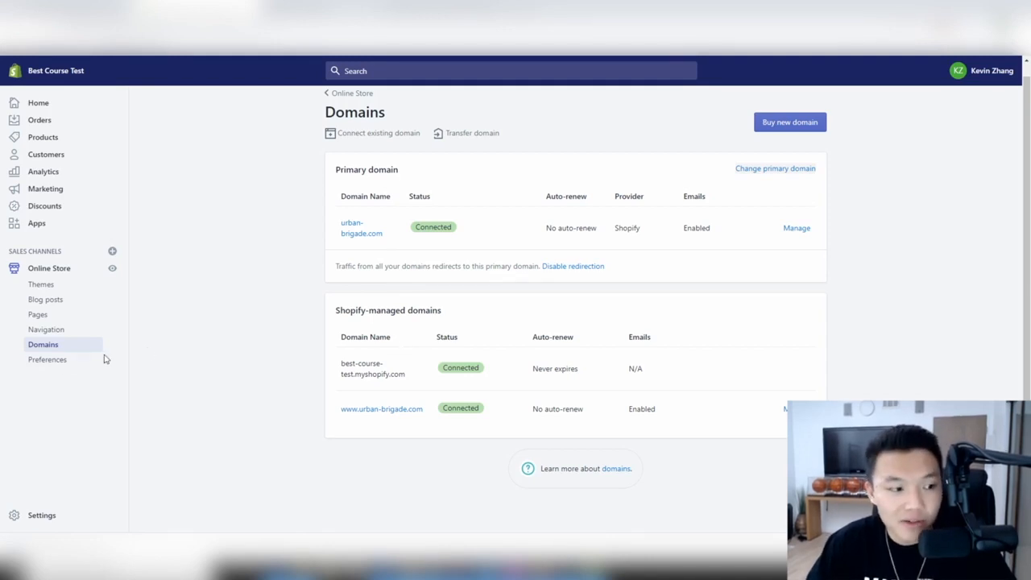
- Review the online store Preferences, with empty homepage title and meta description
click(62, 363)
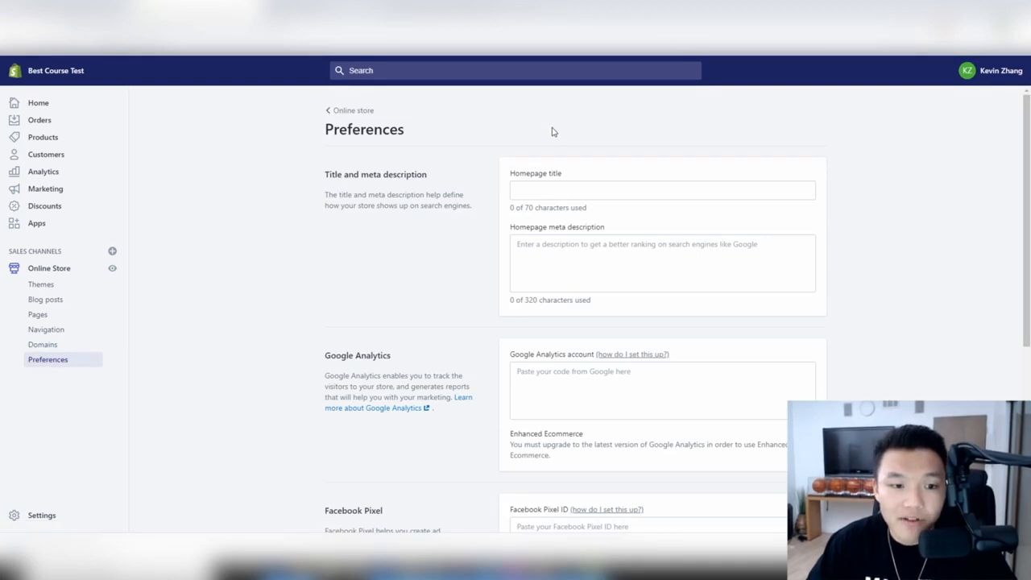
scroll(552, 132, down, 3)
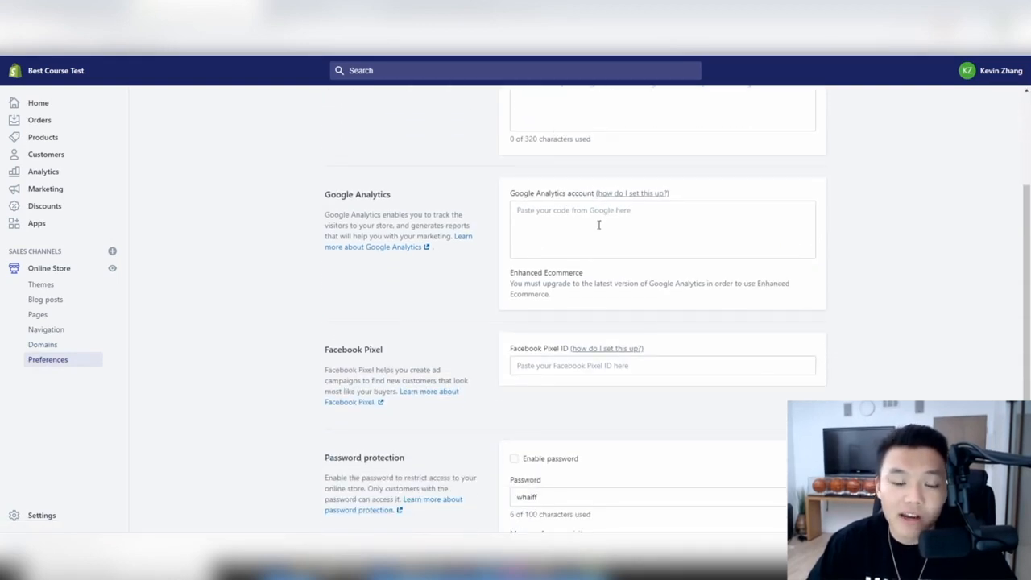
scroll(374, 186, down, 2)
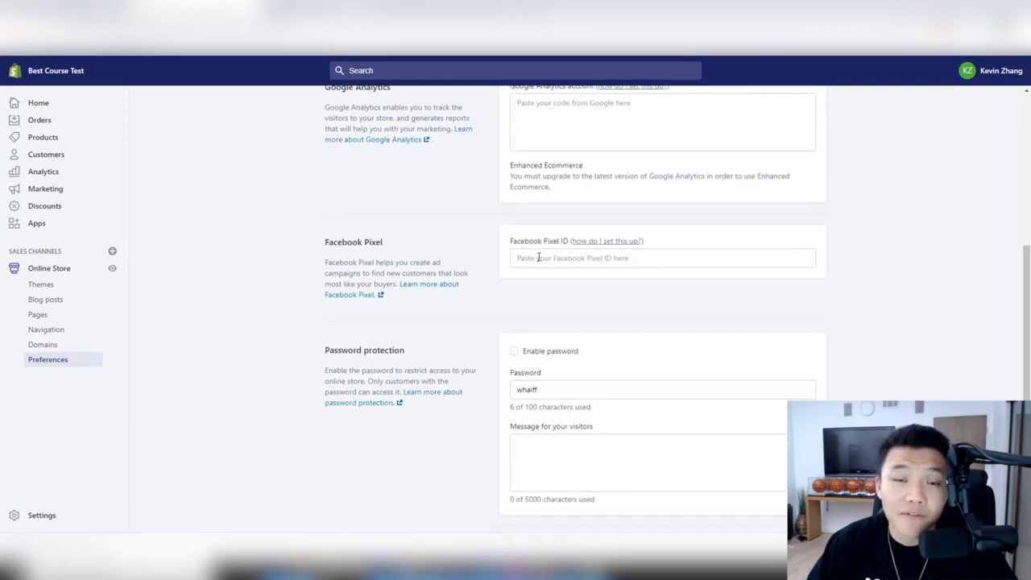
scroll(580, 290, up, 3)
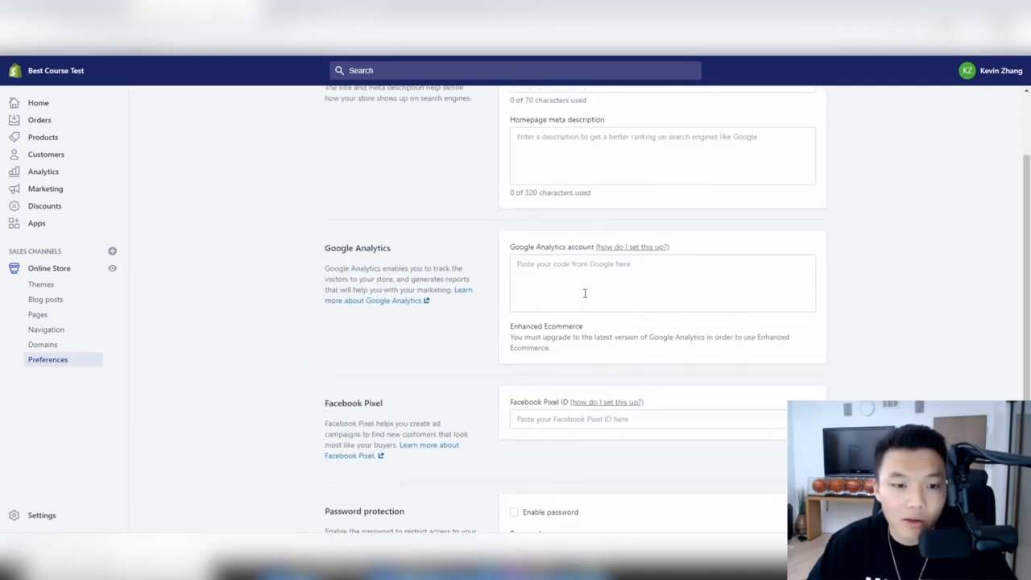
scroll(762, 299, up, 2)
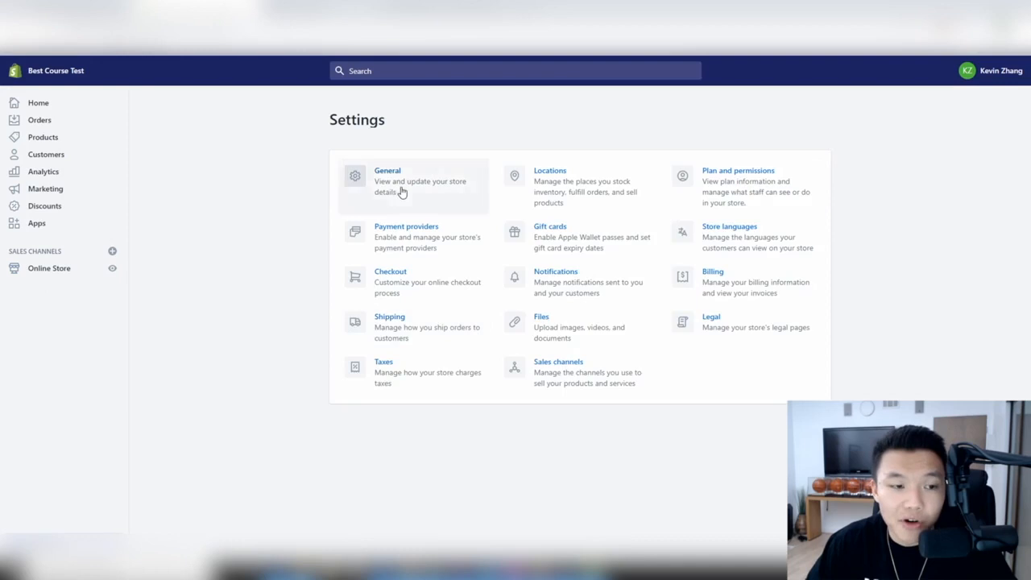
- Review the General settings' Best Course Test store name, store contact email and customer email
click(401, 192)
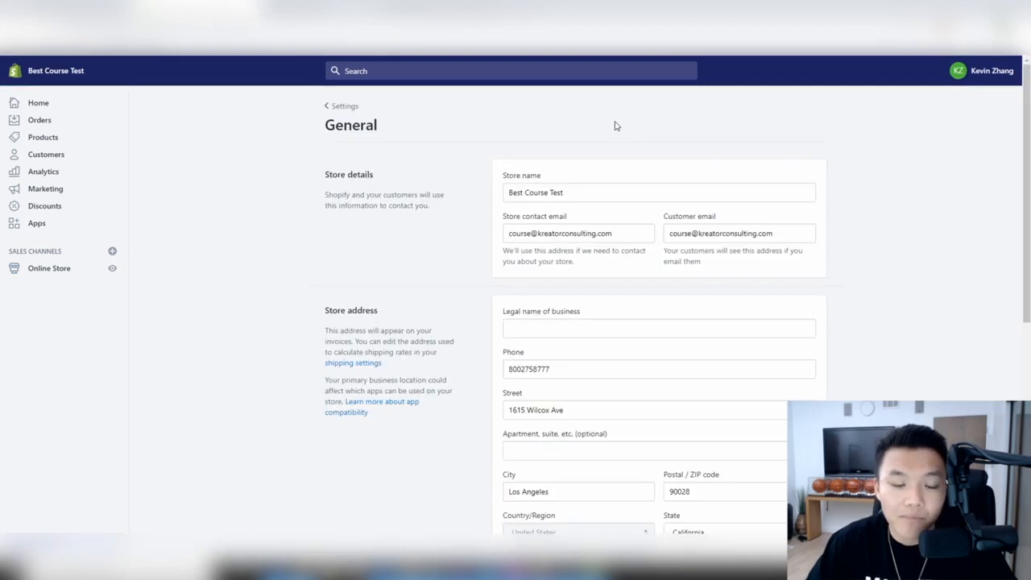
drag(564, 194, 499, 197)
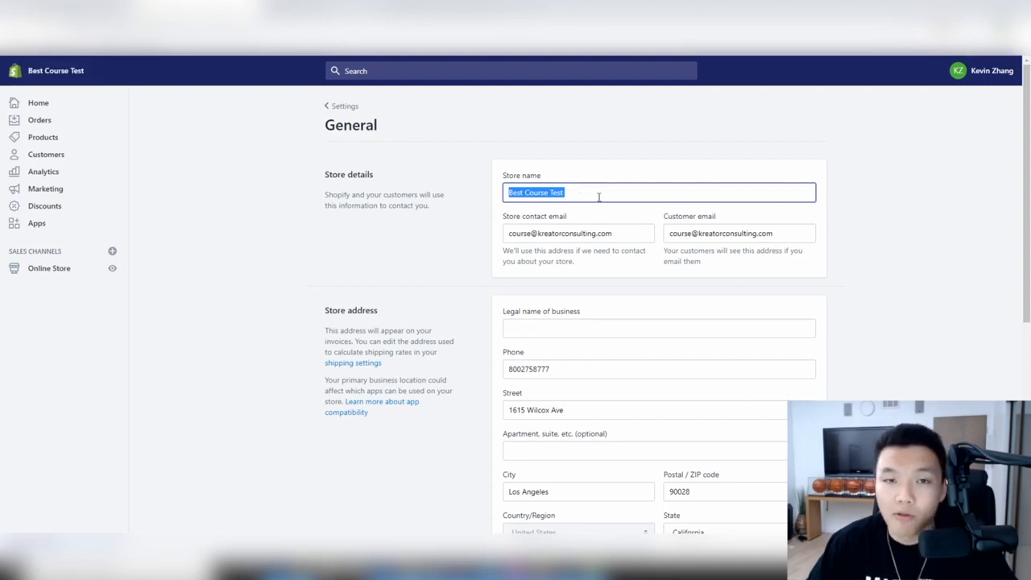
click(633, 165)
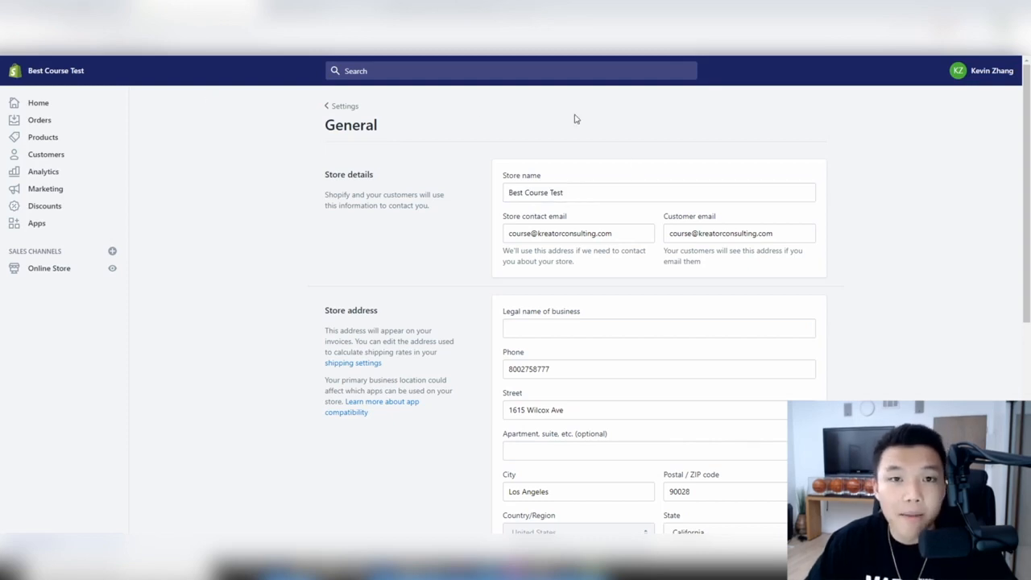
scroll(617, 140, down, 1)
drag(622, 174, 481, 175)
click(671, 108)
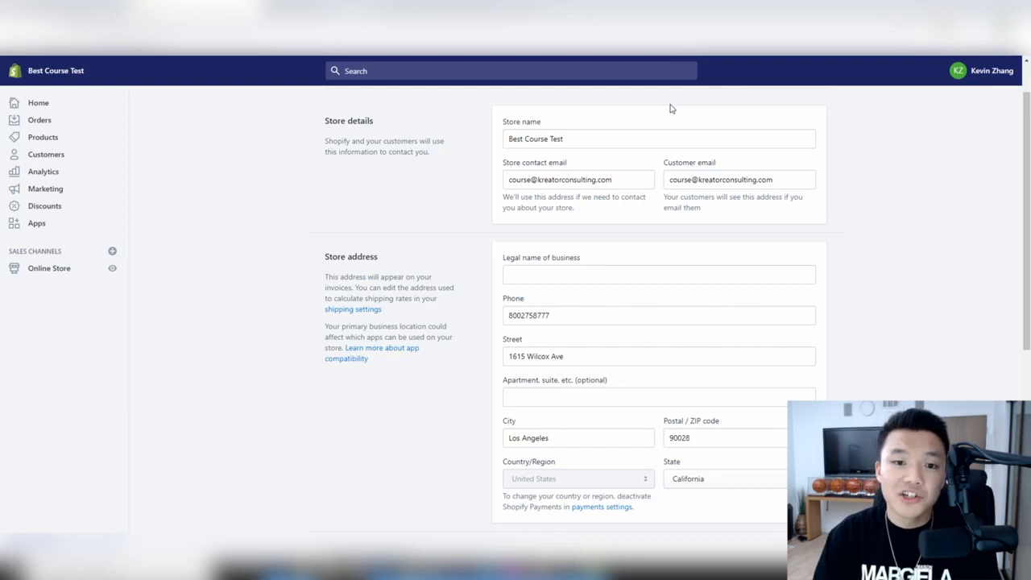
triple_click(698, 174)
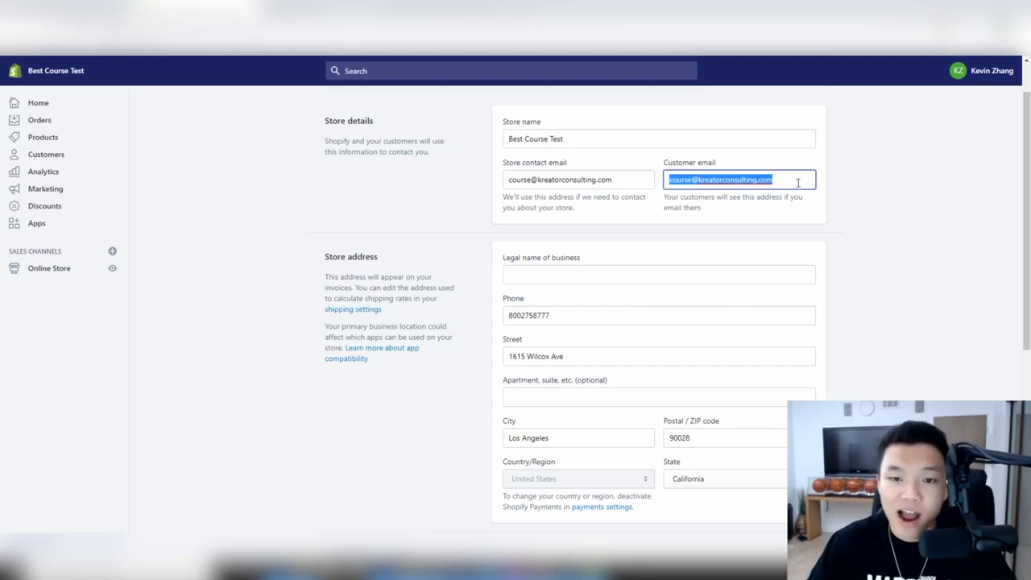
click(837, 208)
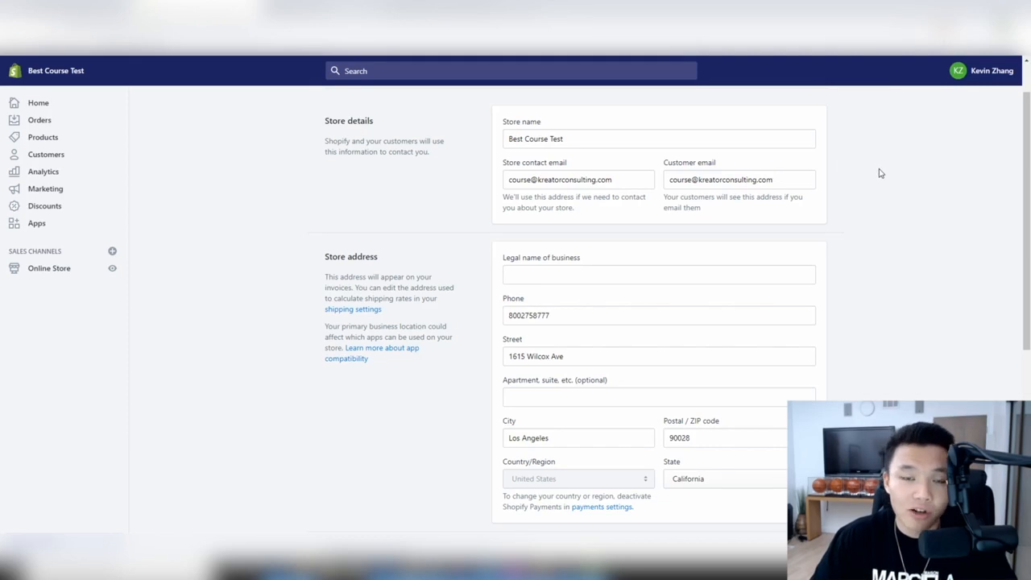
scroll(762, 174, down, 3)
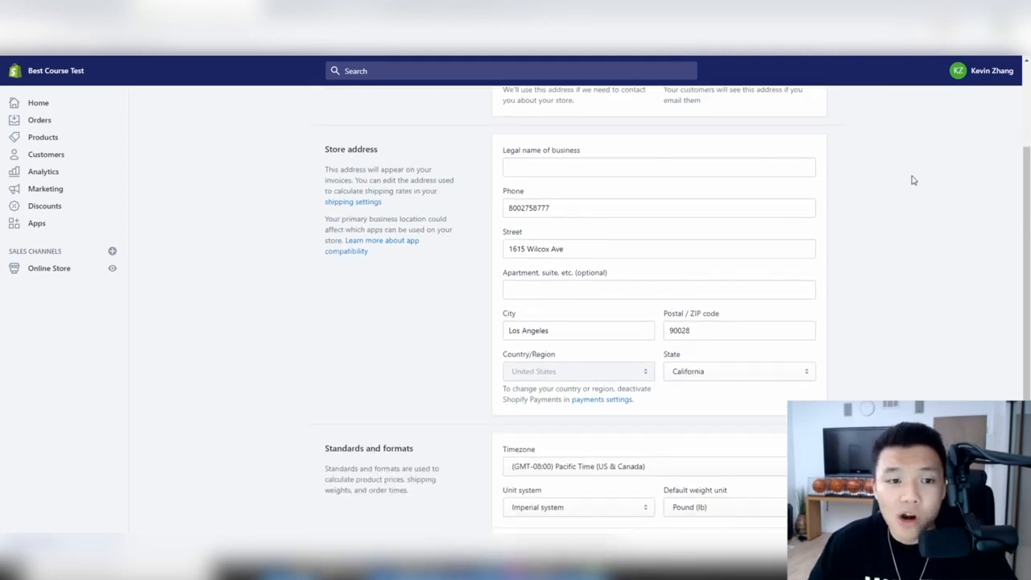
scroll(909, 181, down, 2)
scroll(483, 156, up, 3)
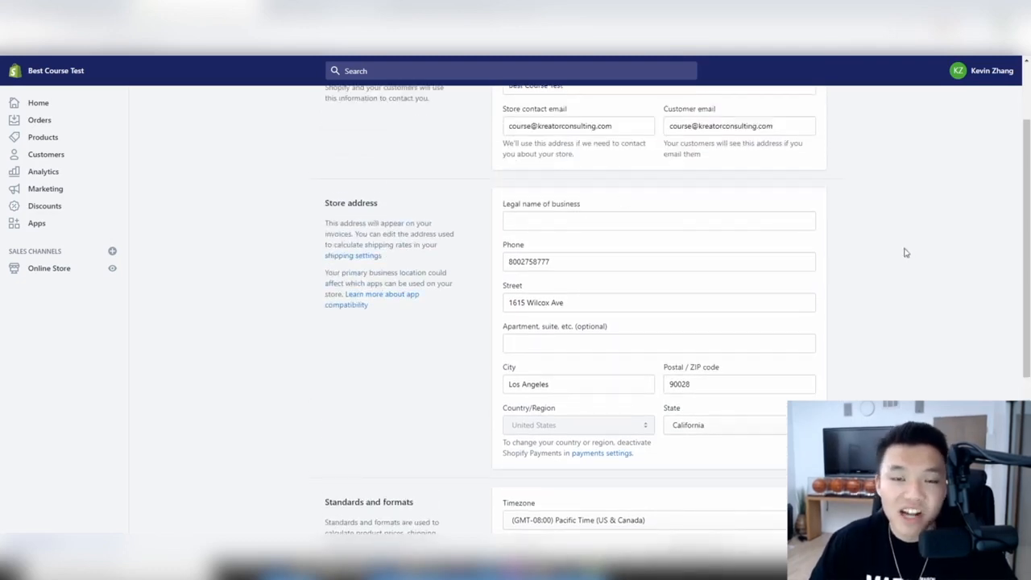
scroll(805, 242, down, 1)
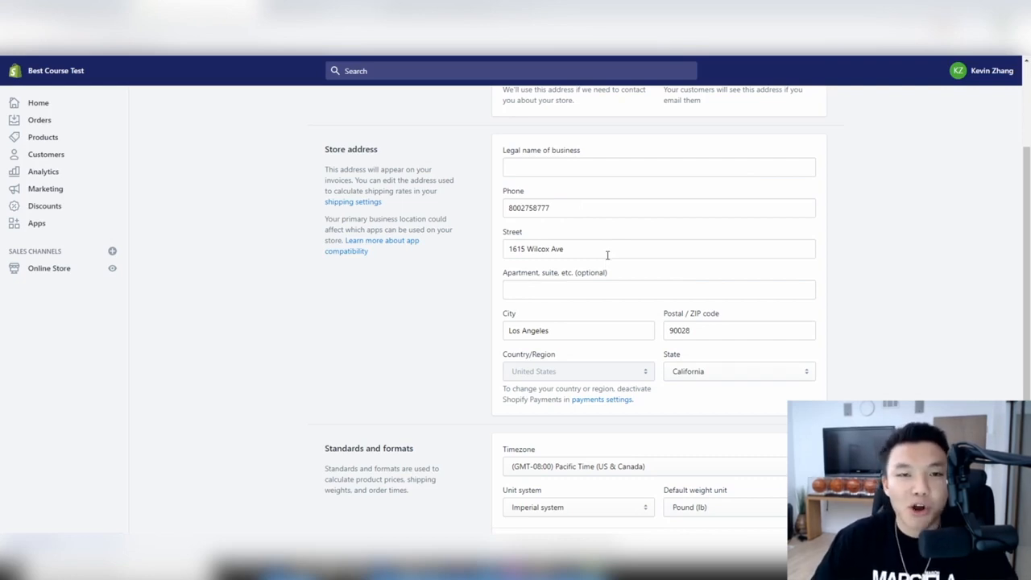
scroll(754, 242, down, 1)
scroll(754, 242, down, 2)
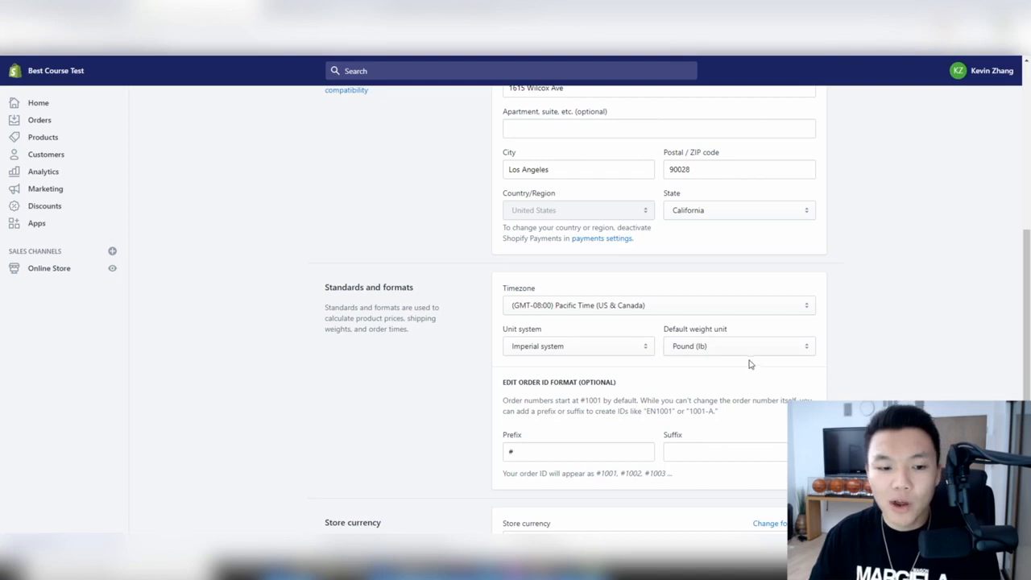
scroll(749, 363, down, 3)
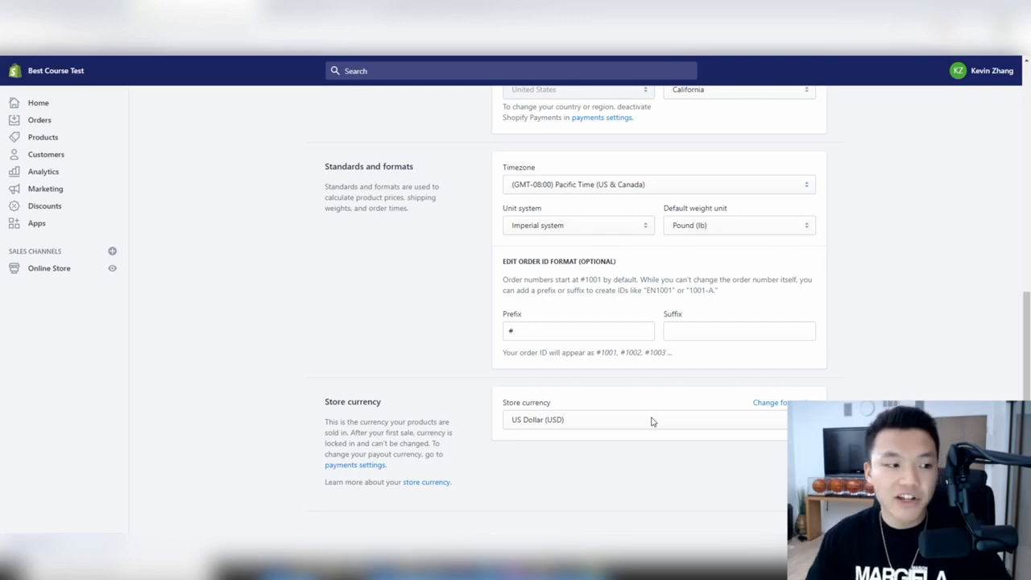
- Open the Payment providers settings and start the Shopify Payments account setup
click(39, 544)
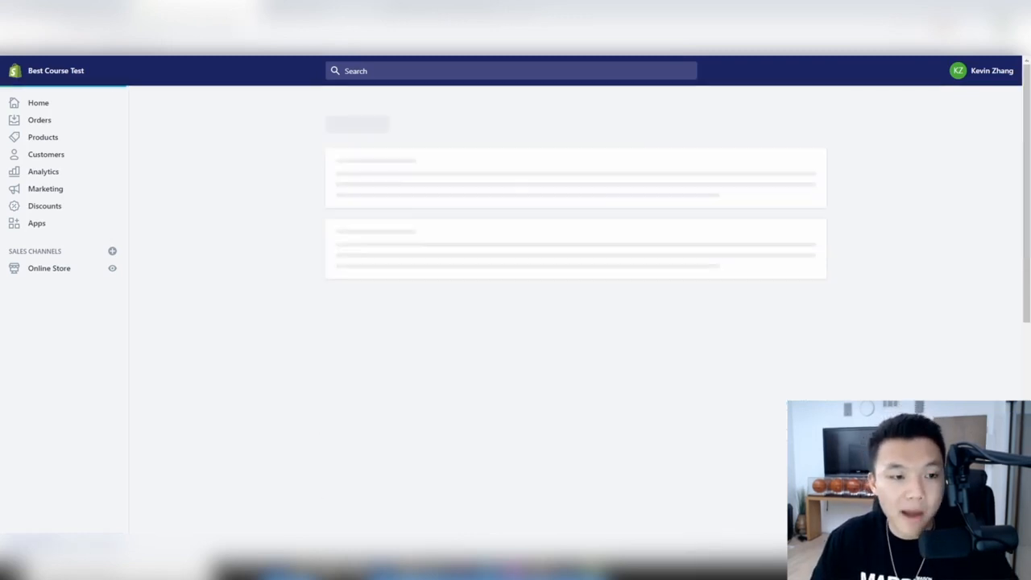
click(432, 238)
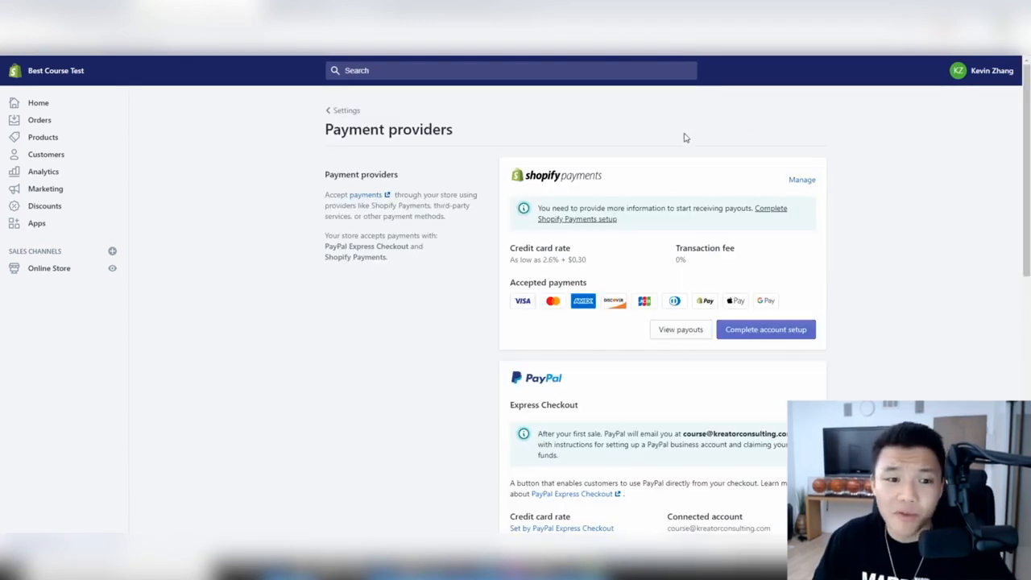
scroll(712, 172, down, 1)
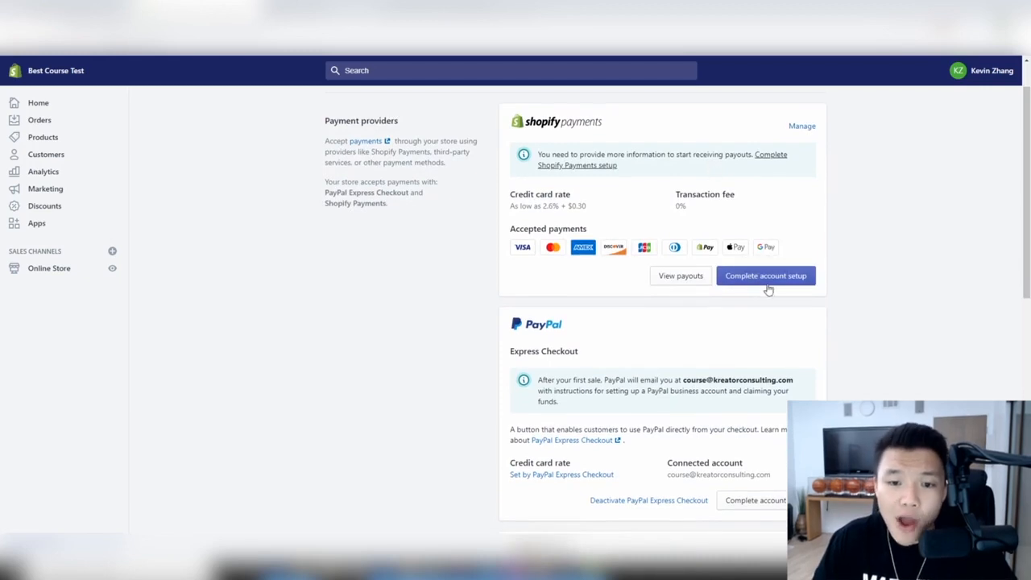
click(745, 281)
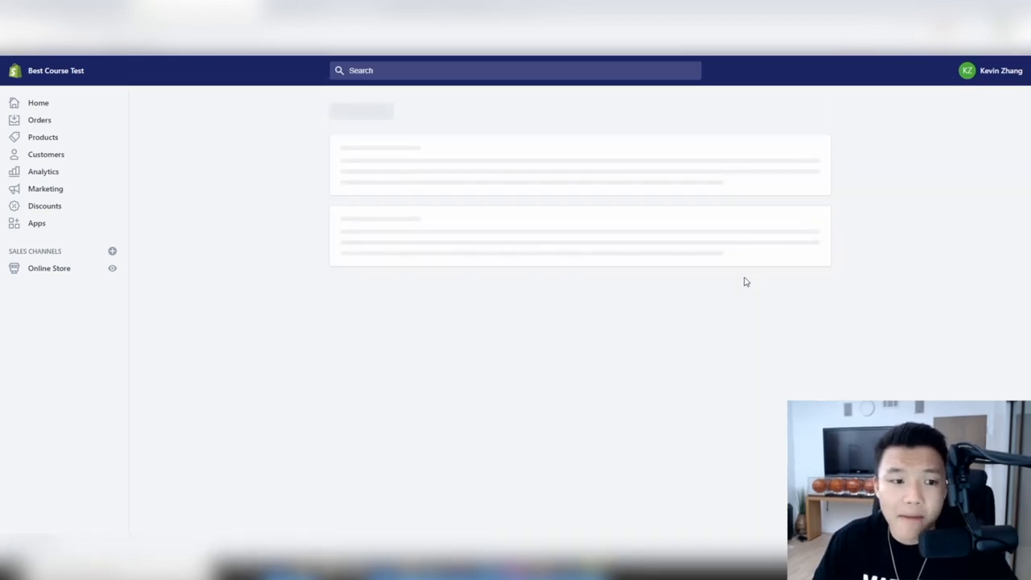
- Keep Individual/sole proprietor as the business type and look through the setup form
scroll(604, 234, down, 2)
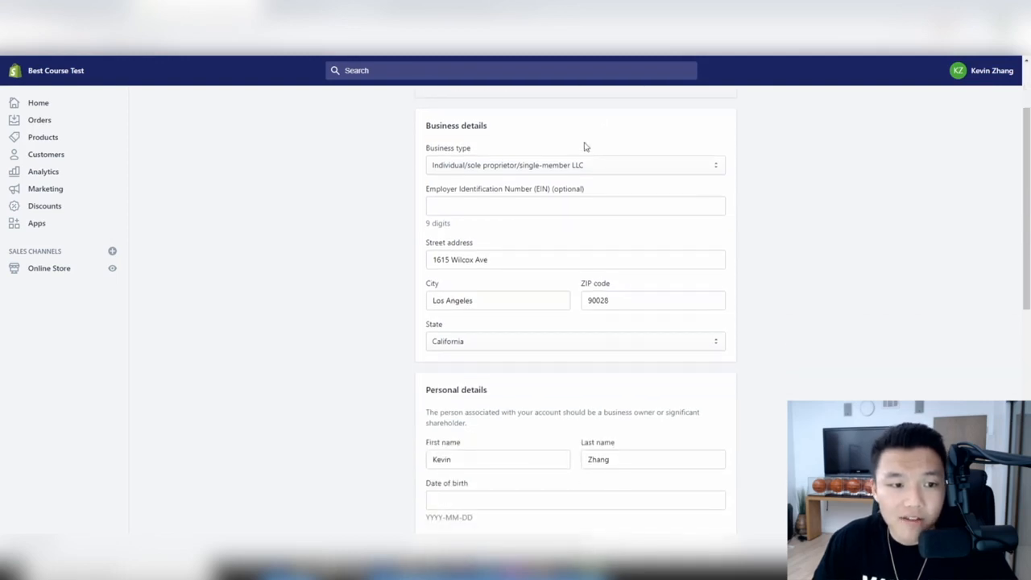
click(586, 169)
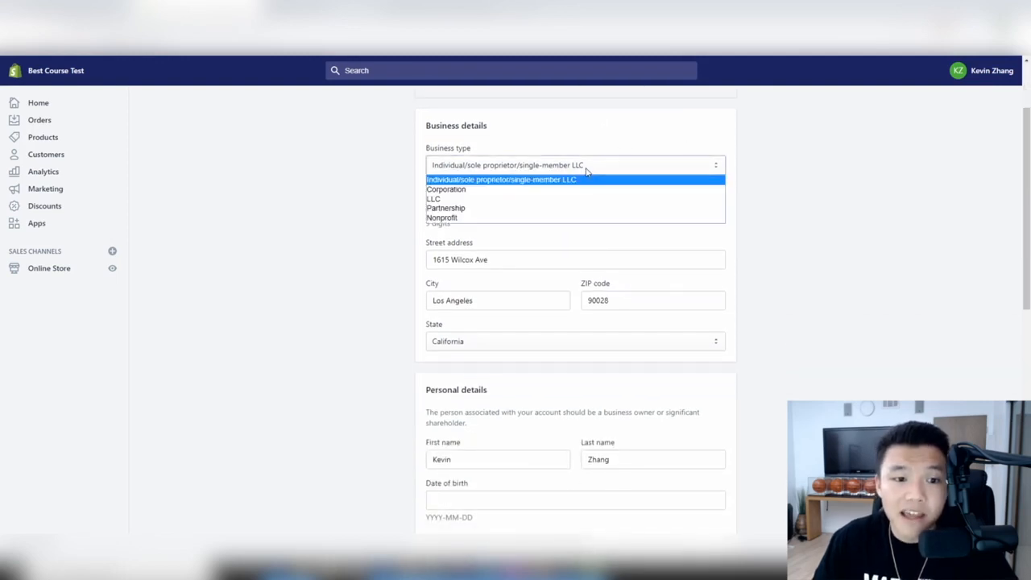
click(545, 181)
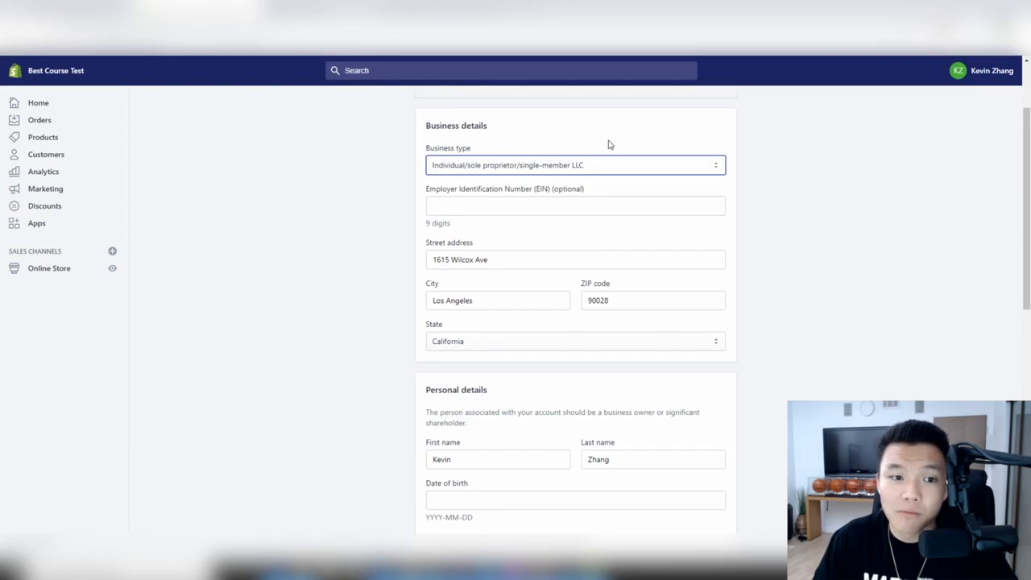
scroll(515, 145, down, 1)
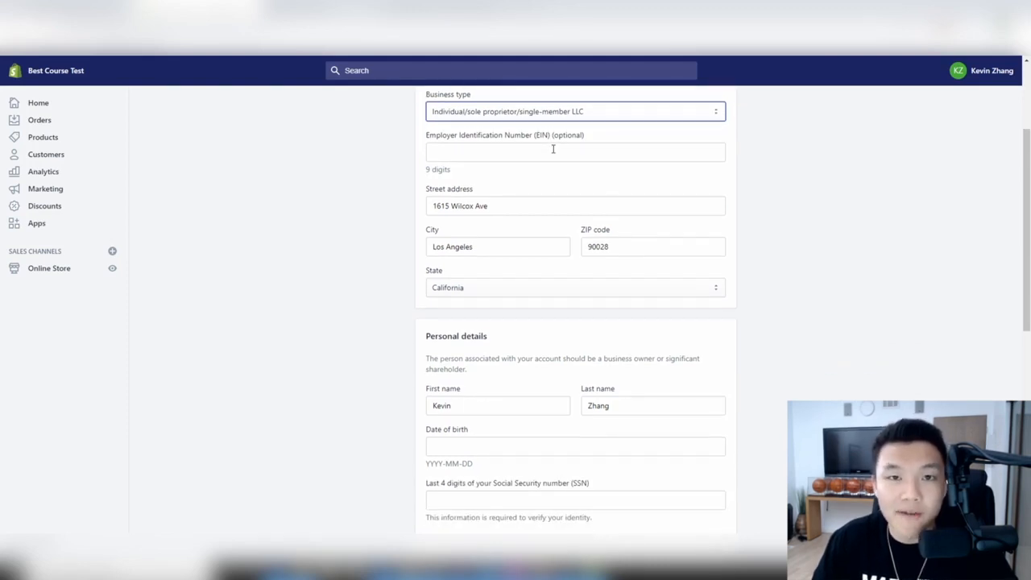
scroll(553, 149, up, 2)
scroll(495, 218, down, 2)
scroll(573, 211, down, 2)
scroll(572, 209, up, 3)
scroll(573, 210, down, 3)
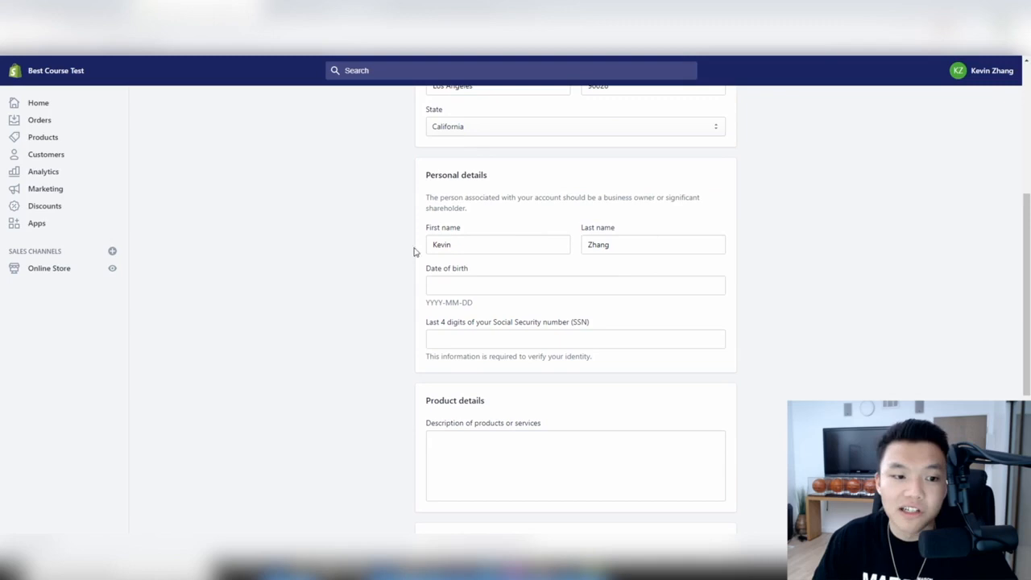
scroll(499, 256, down, 2)
scroll(711, 338, up, 3)
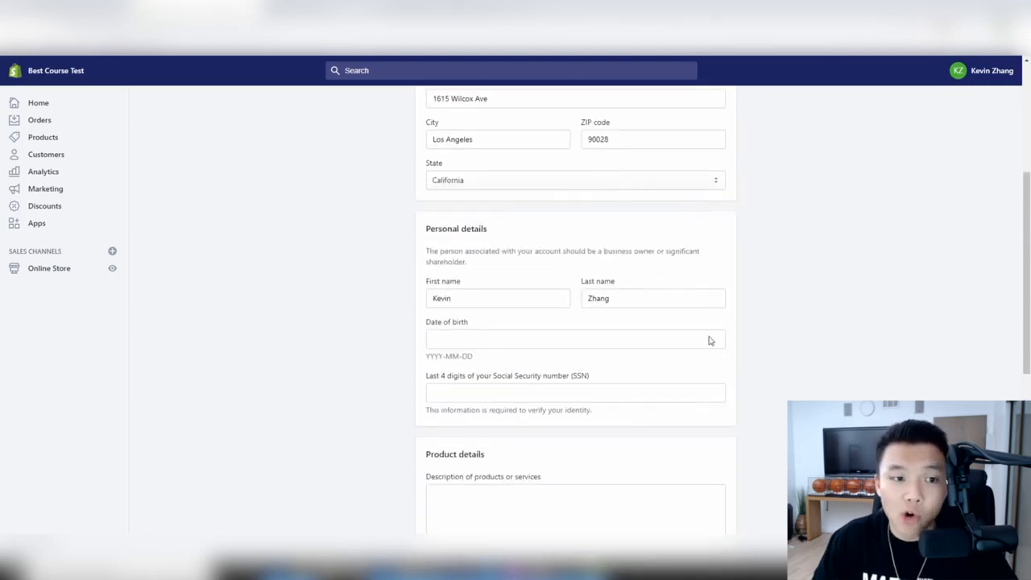
scroll(579, 245, down, 2)
scroll(605, 249, down, 4)
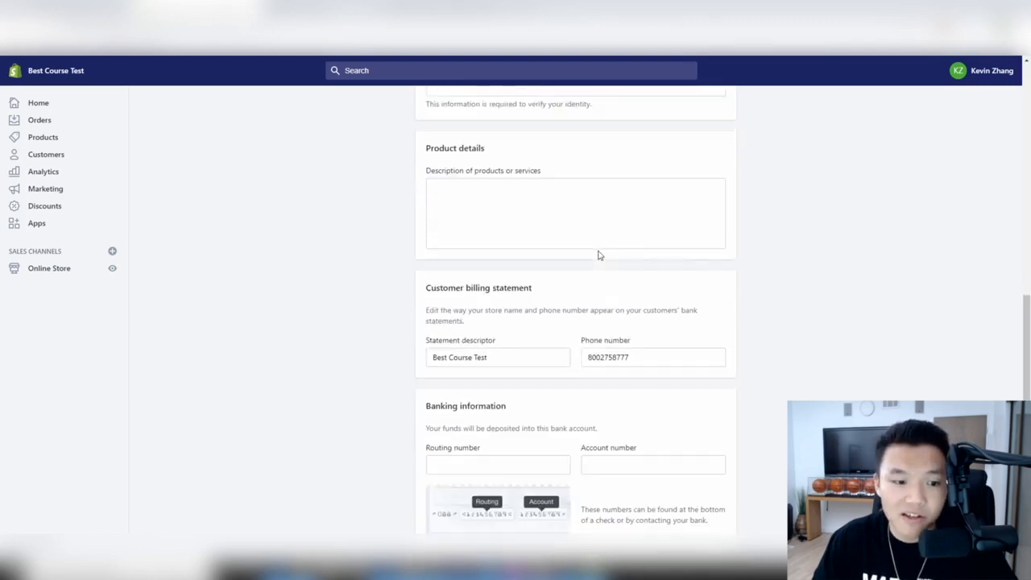
- Enter the product description 'I am selling urban apparel and accessories on the internet', correcting 'accessories'
click(544, 194)
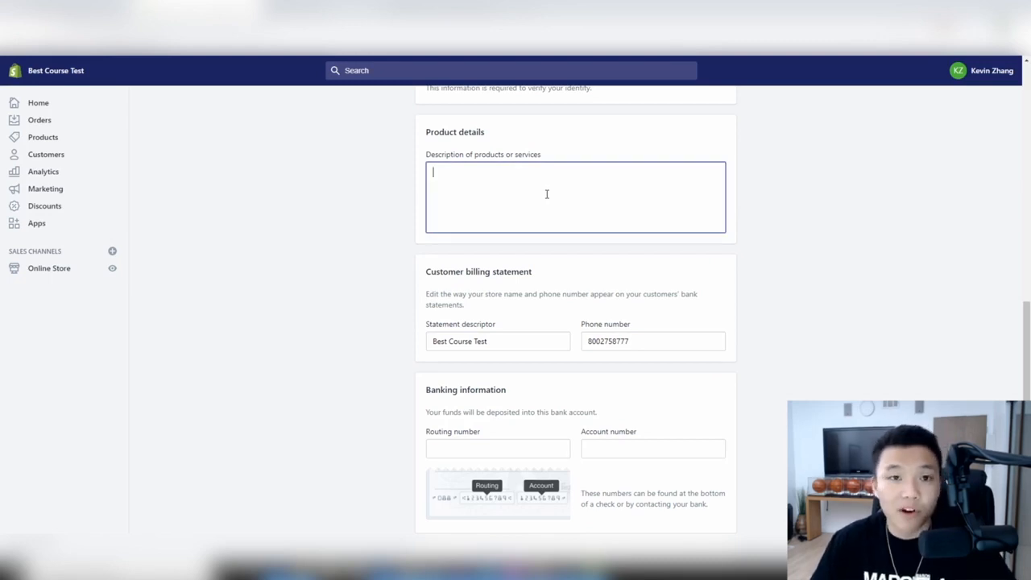
text(L)
text(I am selling ura)
key(BackSpace)
text(ban apparel and accessories on the internet)
right_click(547, 173)
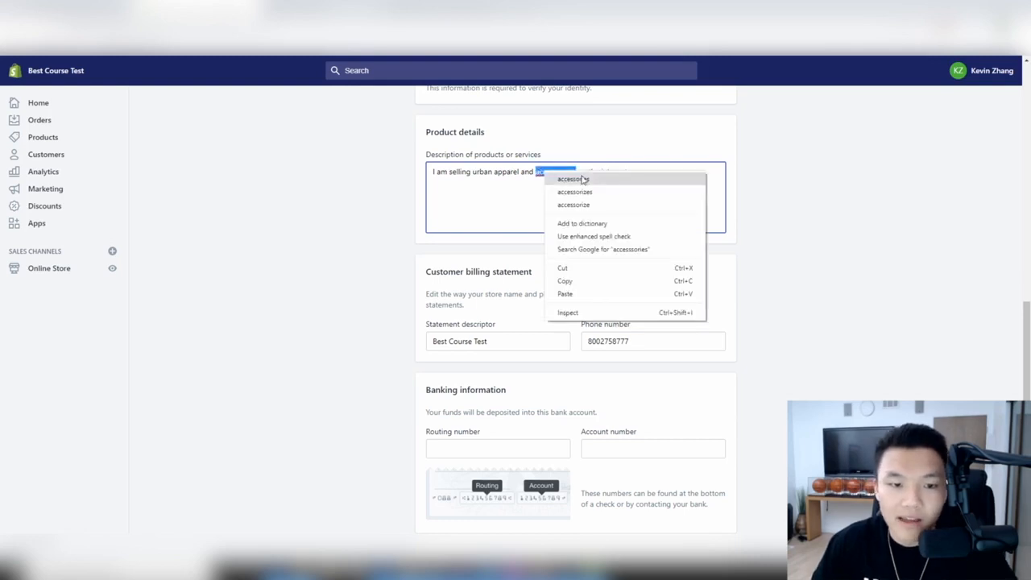
click(583, 178)
- Replace the 'Best Course Test' statement descriptor with URBANBRIGADE, leaving the phone number unchanged
scroll(683, 177, down, 2)
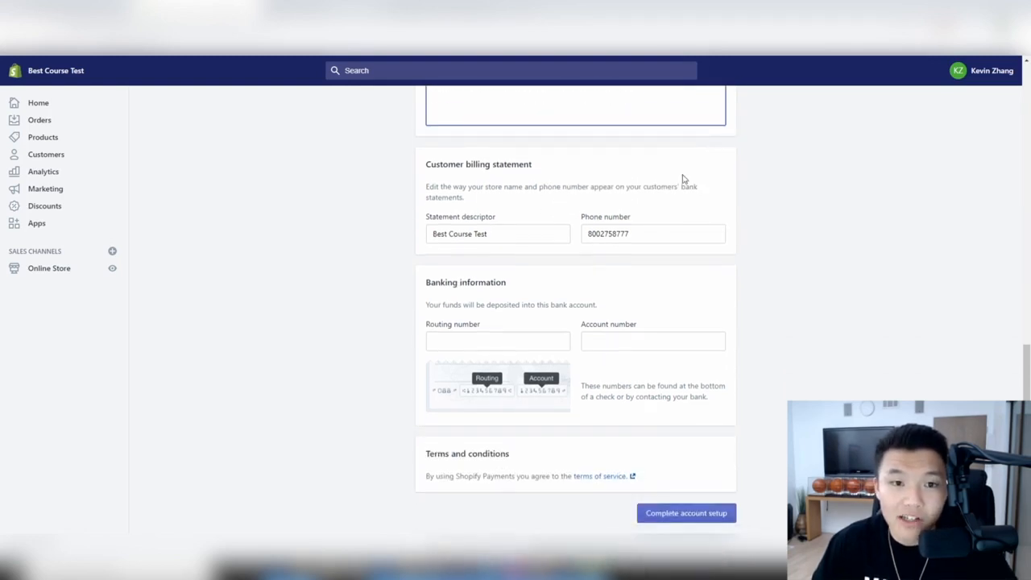
triple_click(513, 223)
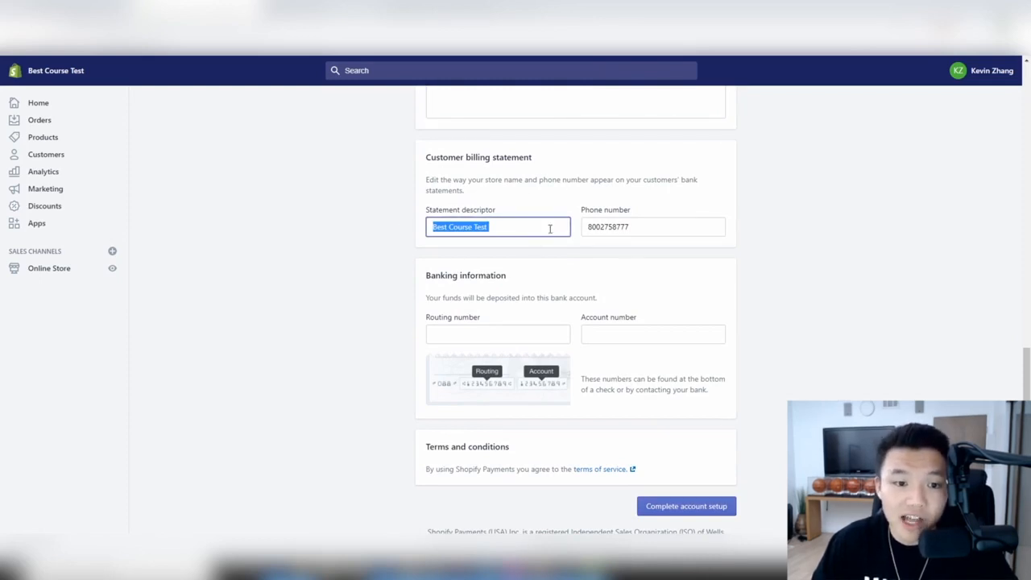
click(626, 226)
triple_click(698, 224)
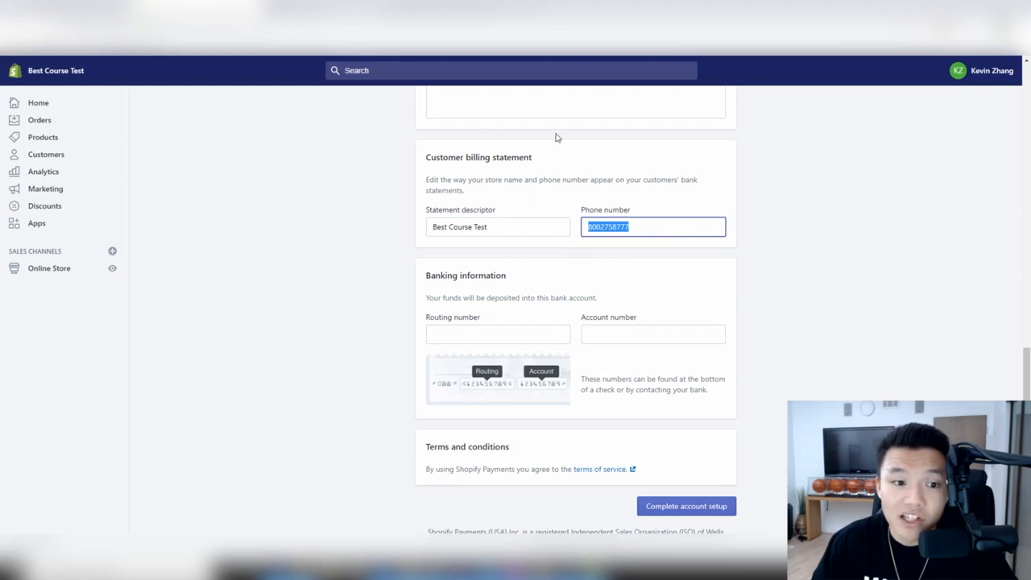
triple_click(504, 223)
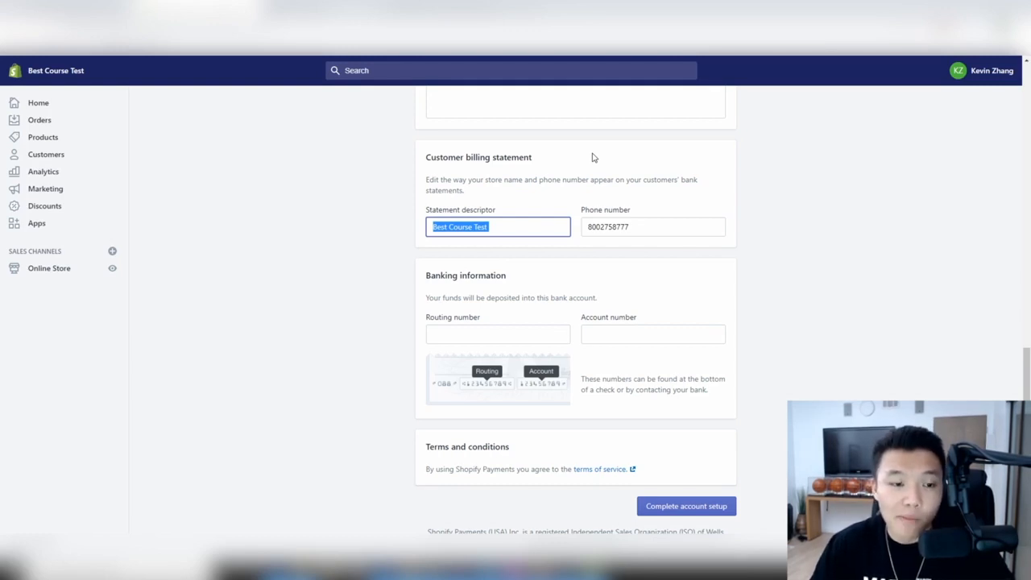
text(URBNRIGADE)
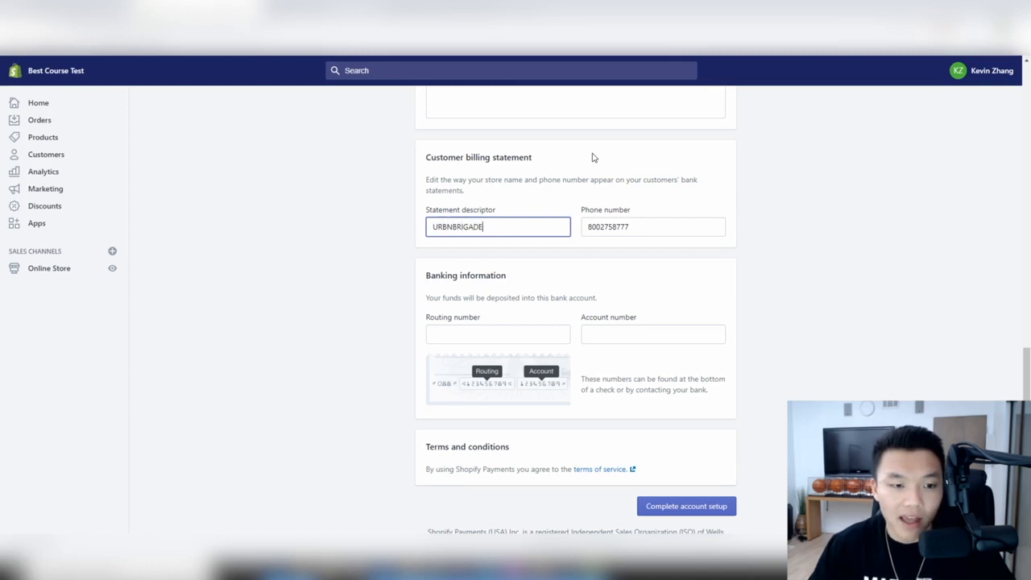
text(A)
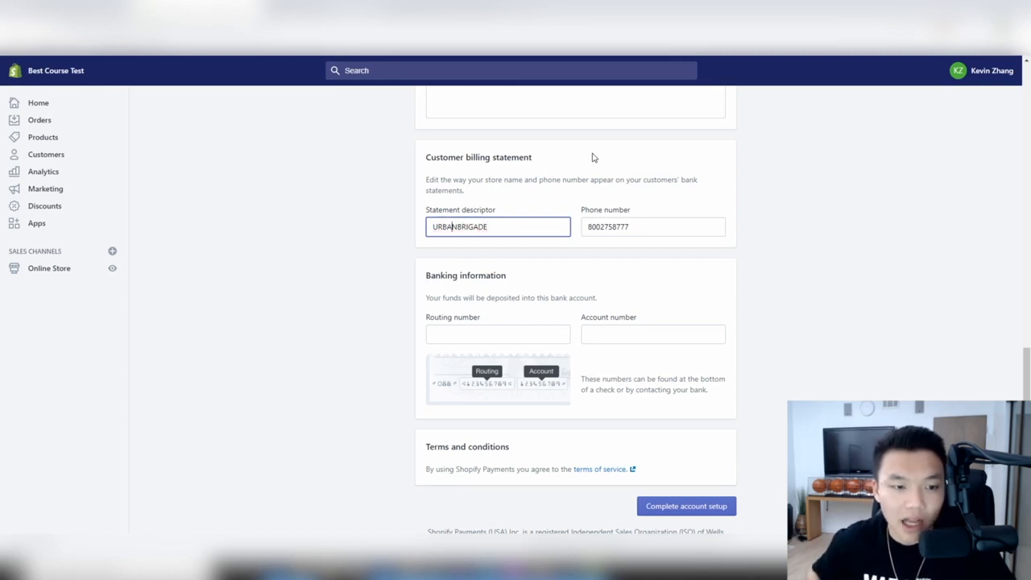
double_click(617, 225)
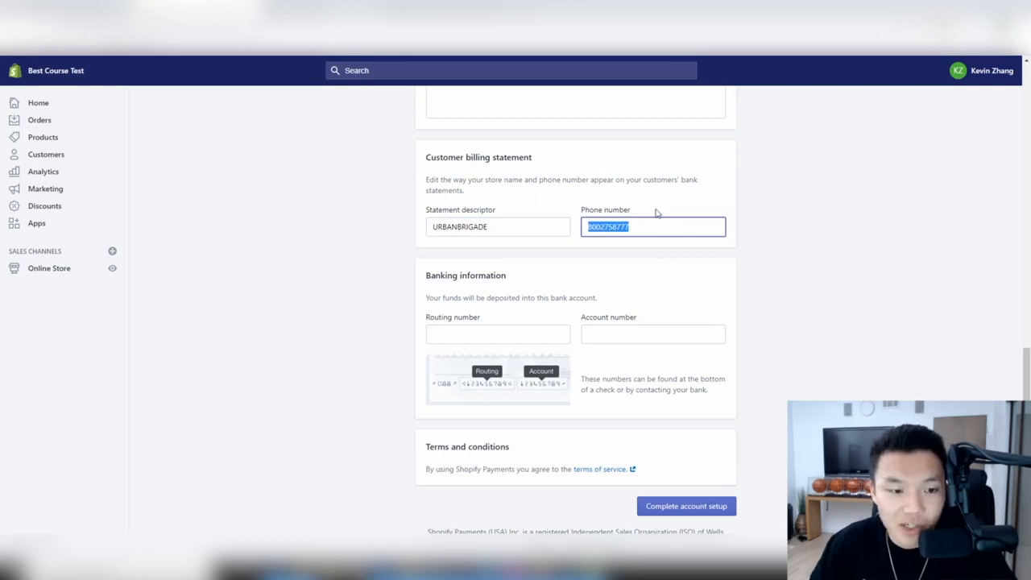
click(453, 335)
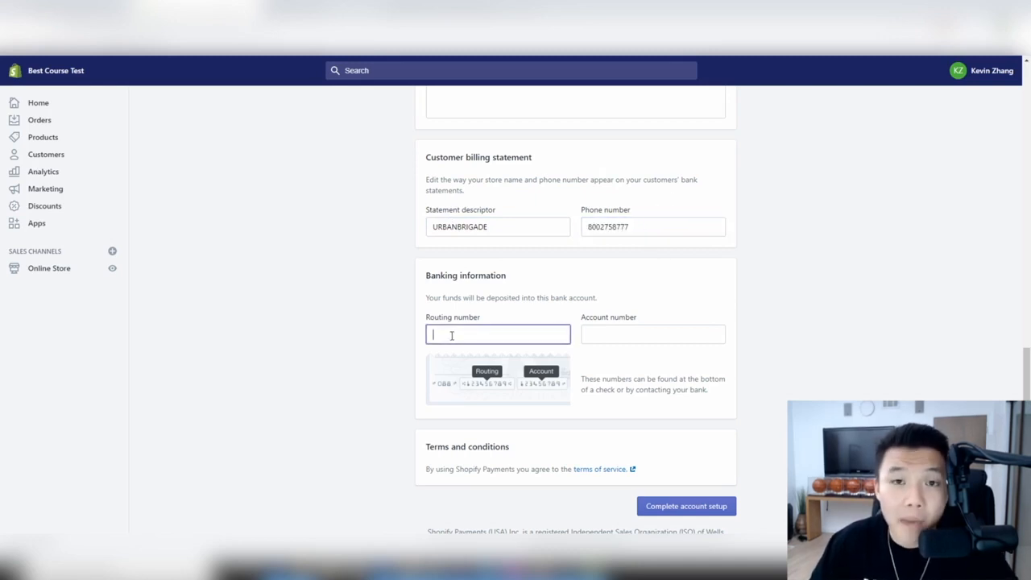
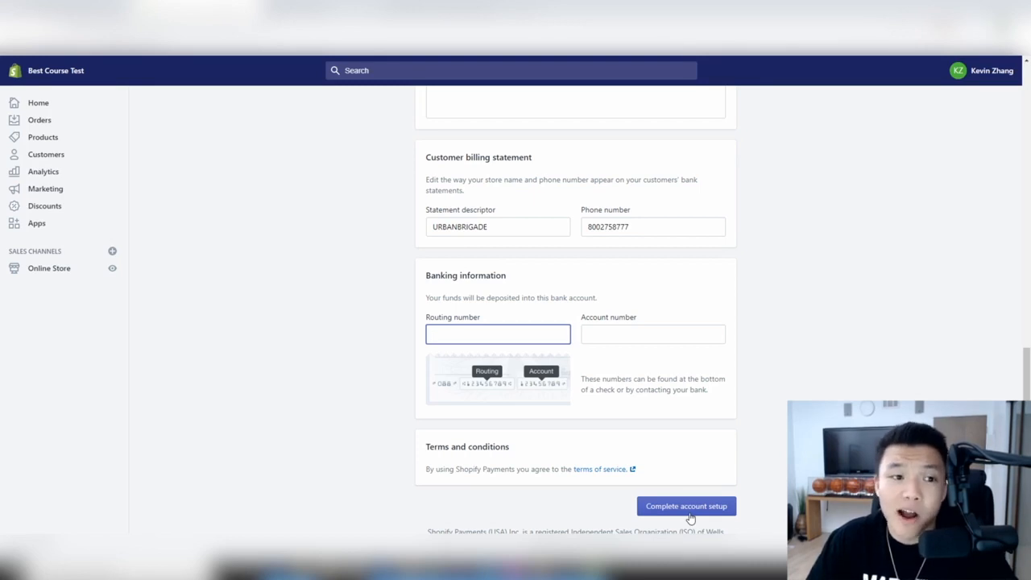
- Deactivate PayPal Express Checkout on the payment providers page
scroll(690, 518, up, 15)
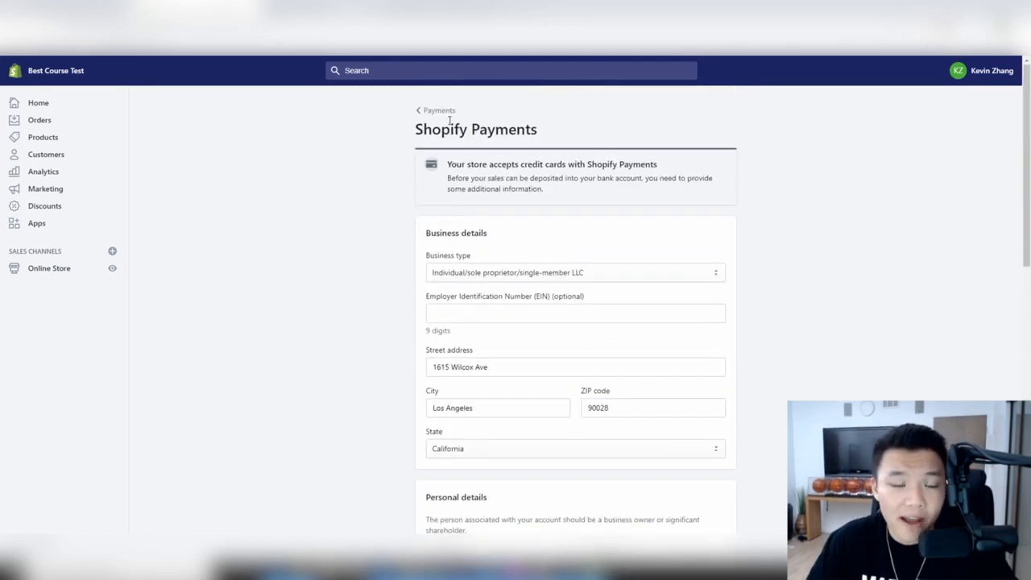
click(440, 110)
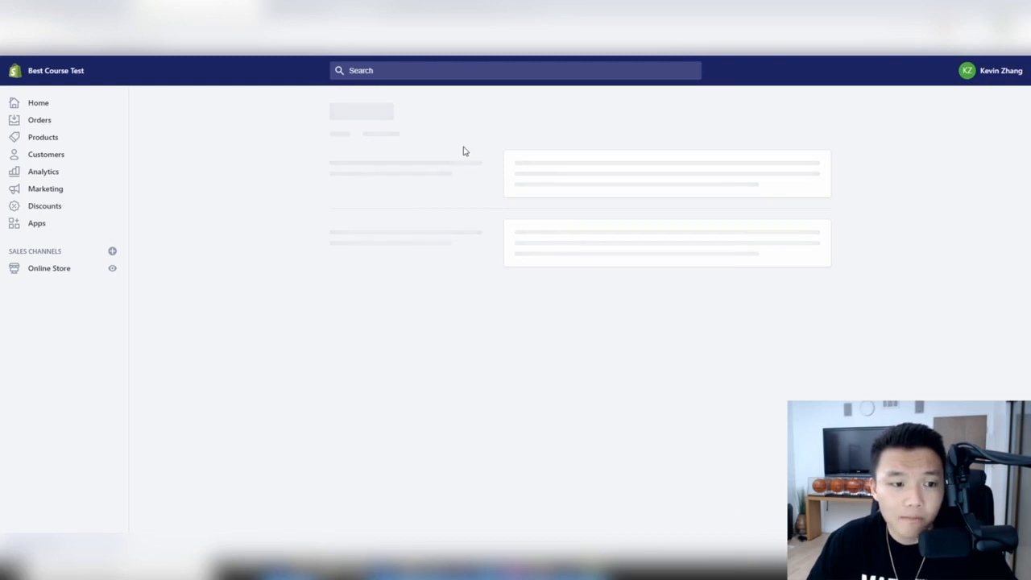
scroll(463, 142, down, 2)
scroll(745, 329, down, 2)
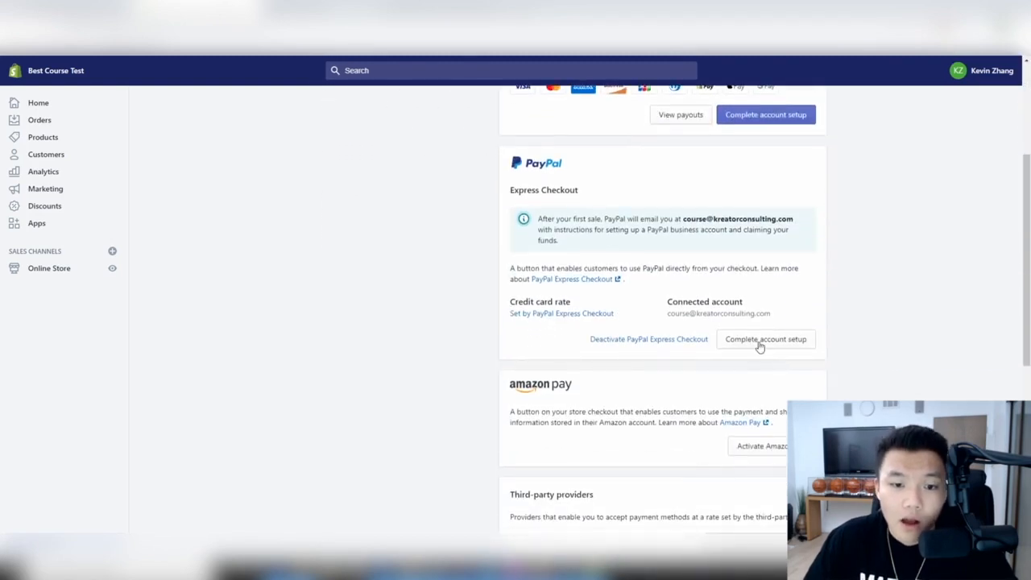
scroll(697, 393, up, 1)
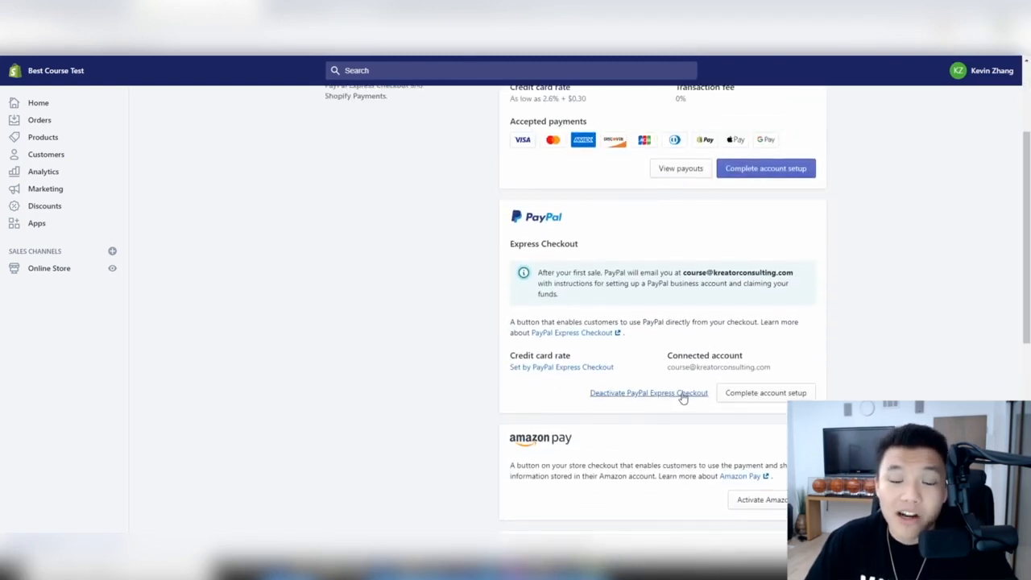
click(681, 392)
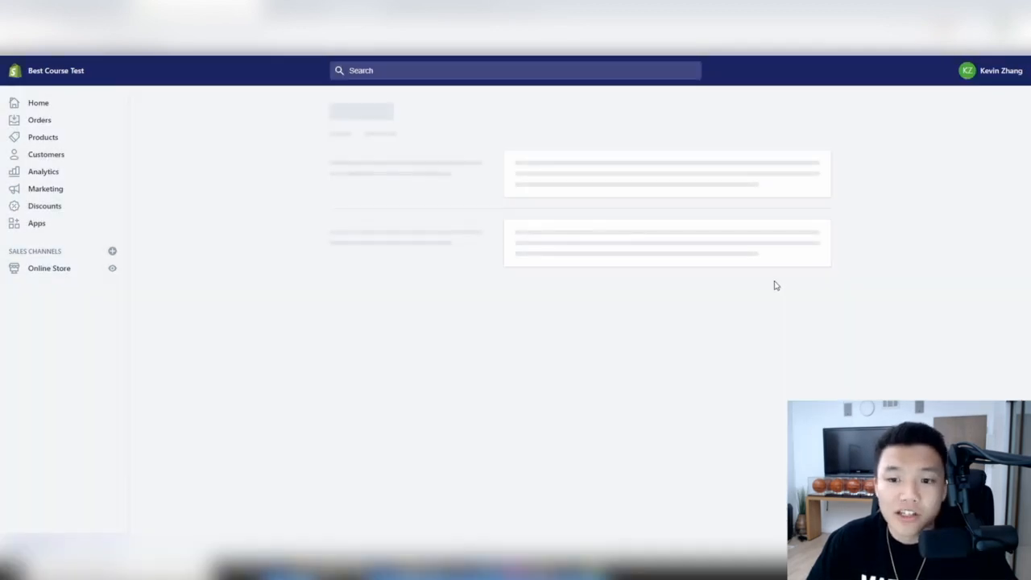
- Look over the rest of the payments page, then return to the Settings overview
scroll(769, 286, down, 3)
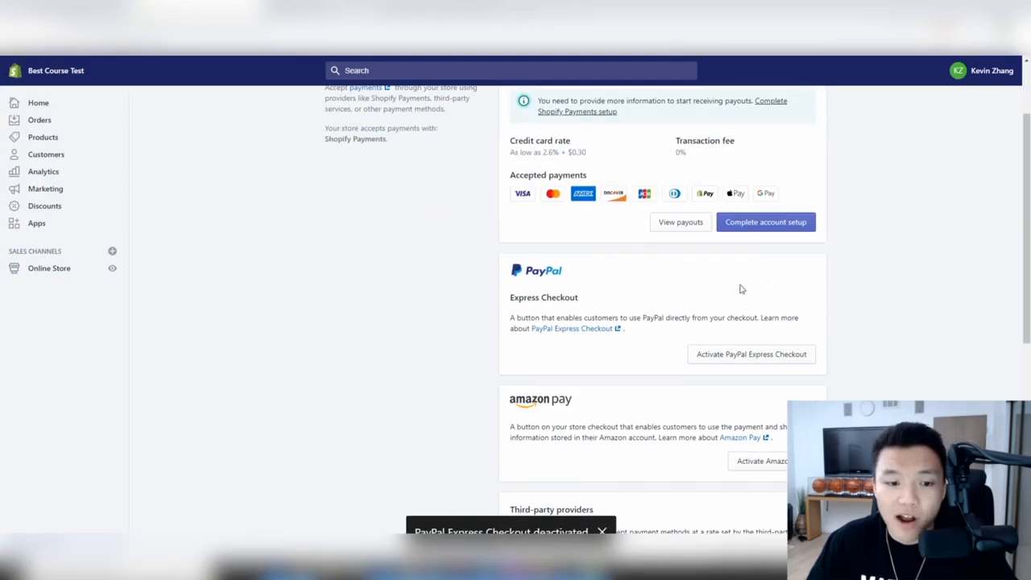
scroll(685, 310, down, 5)
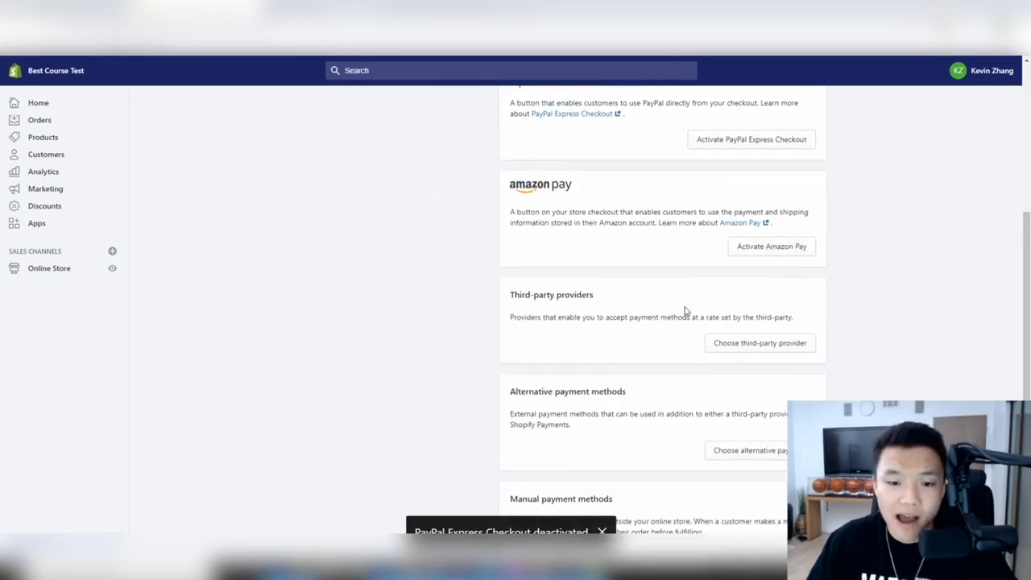
scroll(616, 269, down, 3)
scroll(623, 370, down, 2)
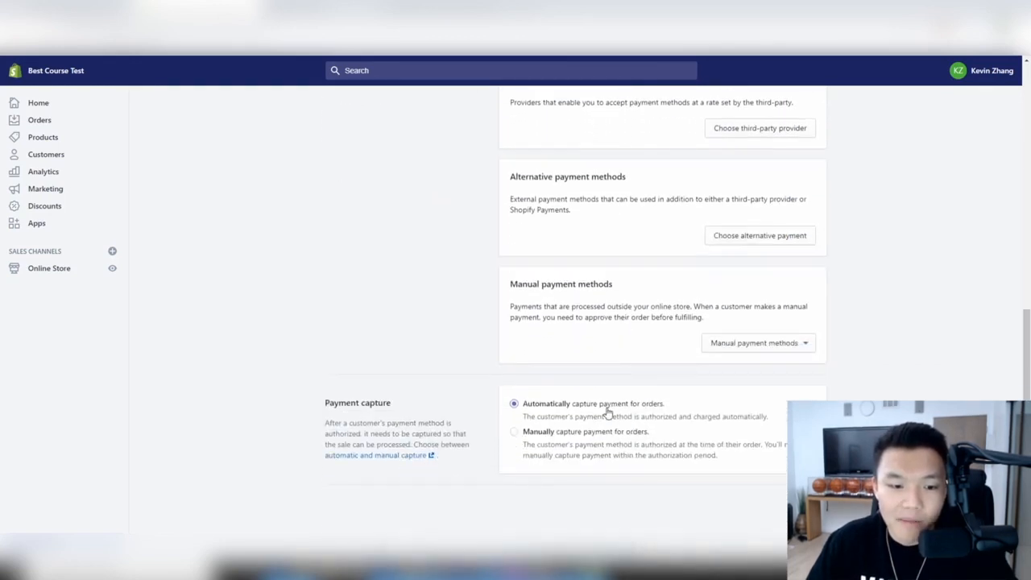
scroll(605, 410, up, 4)
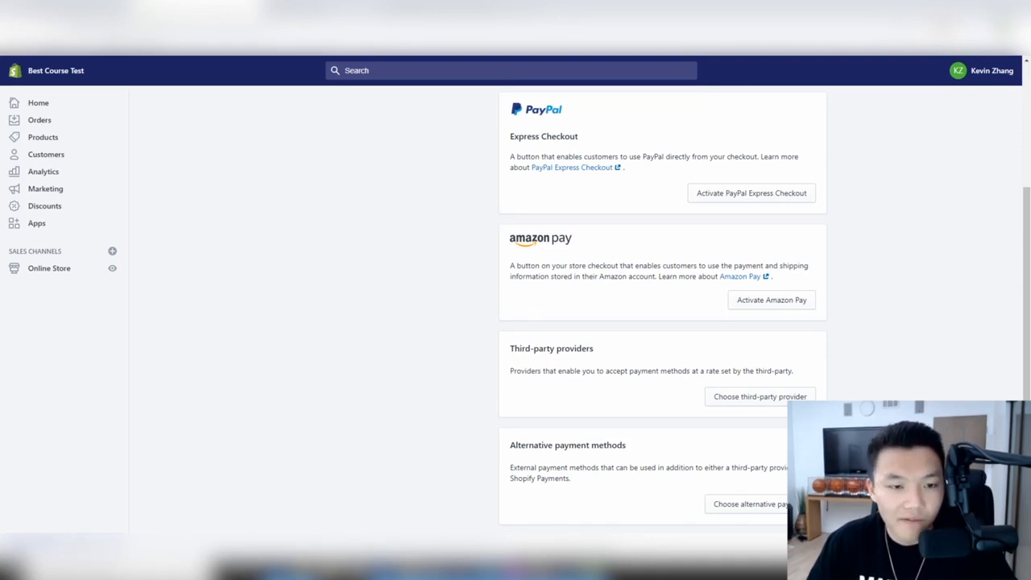
click(40, 545)
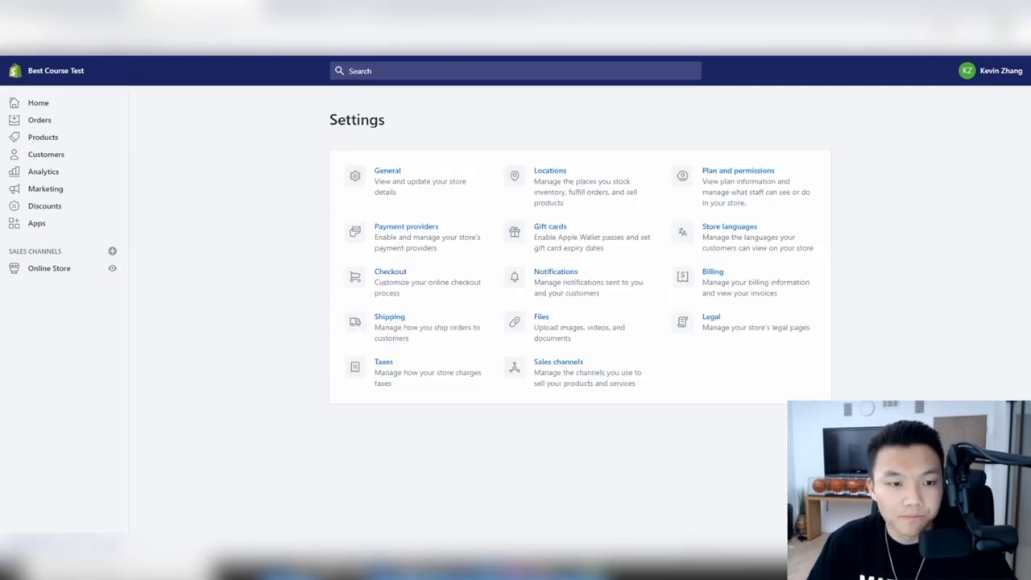
- Open Checkout settings and launch the checkout style customizer with its page preview
click(417, 277)
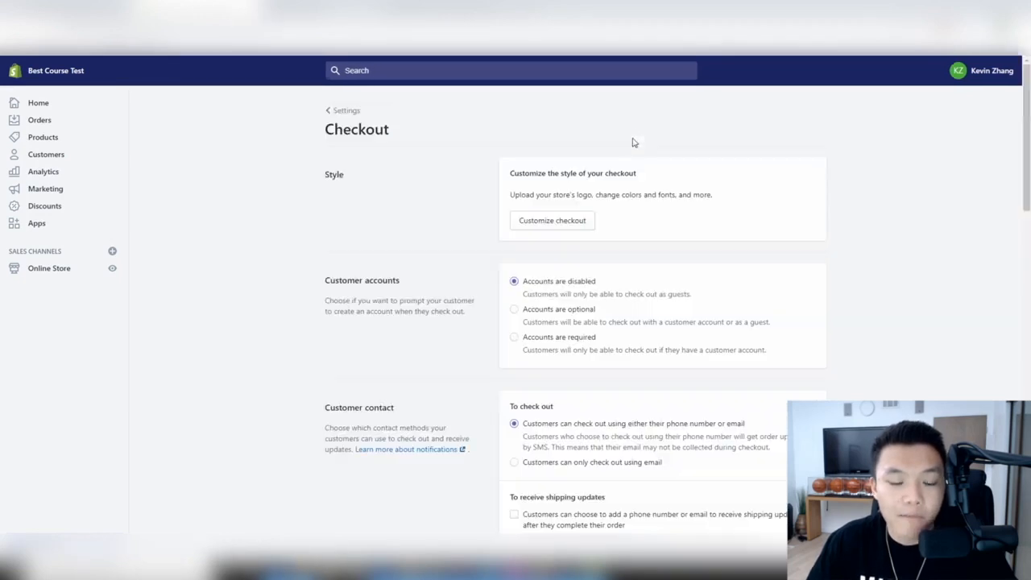
scroll(624, 125, down, 1)
scroll(669, 137, up, 1)
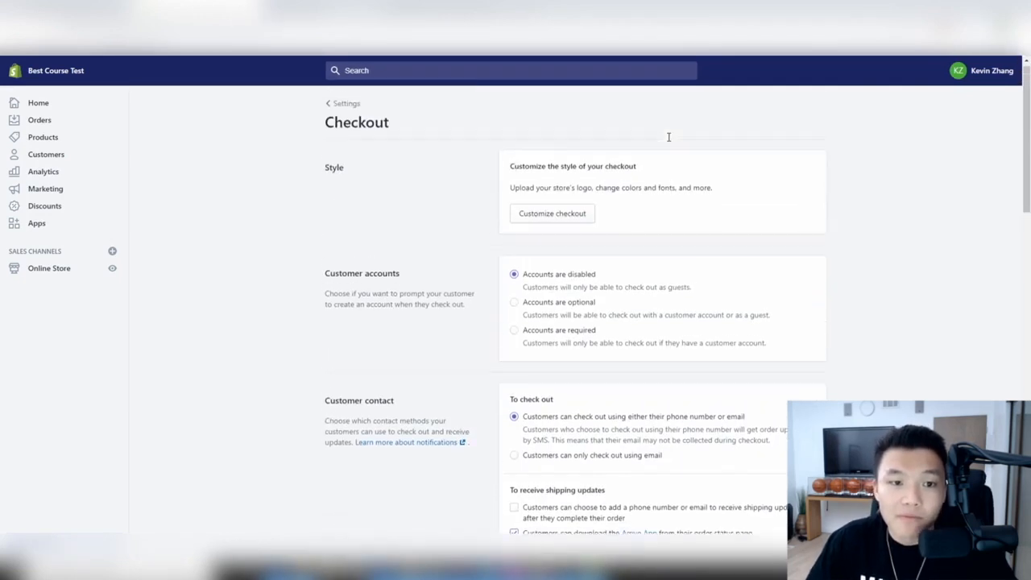
click(552, 221)
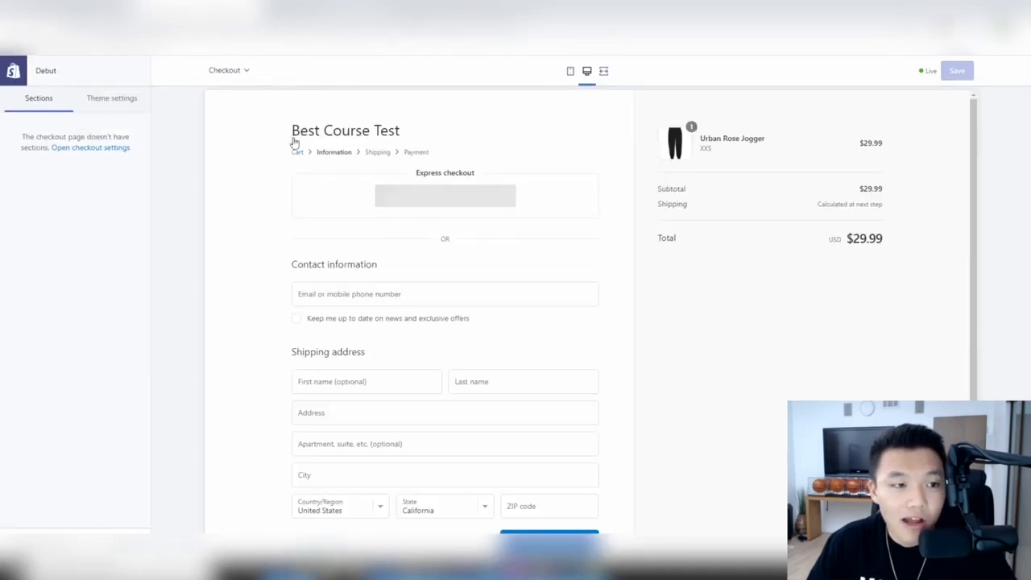
- Scroll the checkout preview, then exit the editor to the Online Store themes page
drag(278, 137, 350, 133)
click(397, 141)
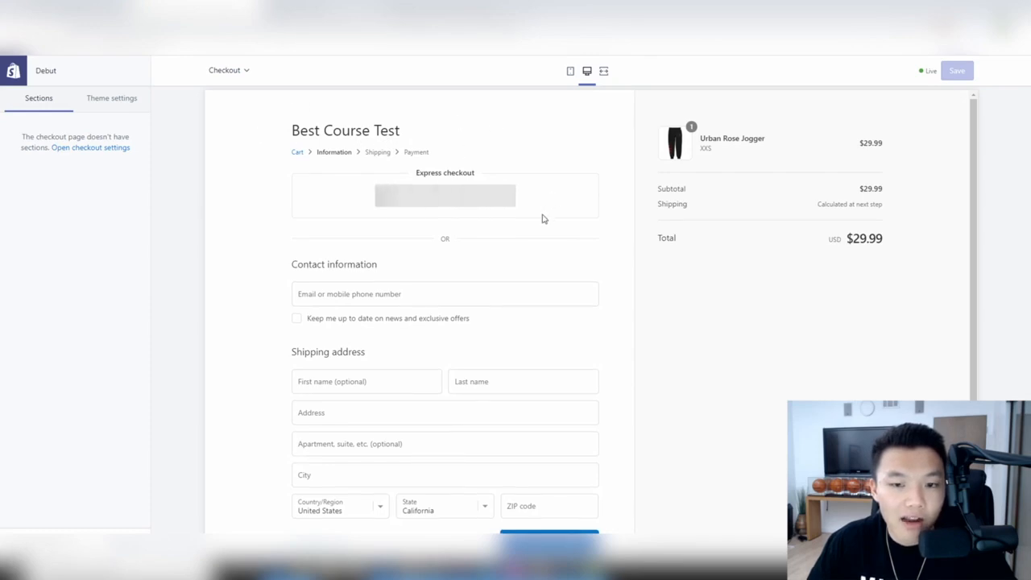
scroll(488, 368, down, 1)
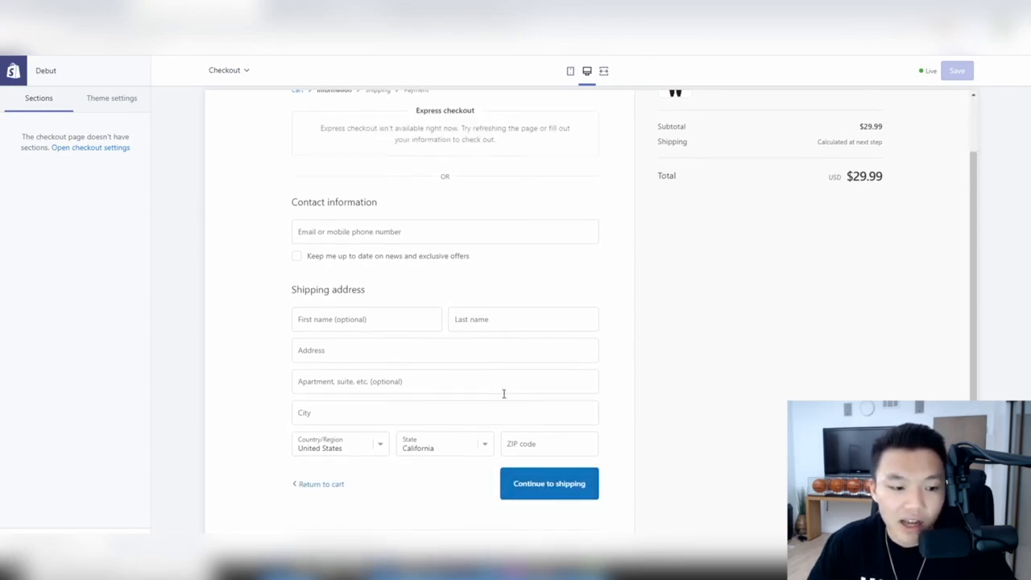
scroll(503, 392, up, 1)
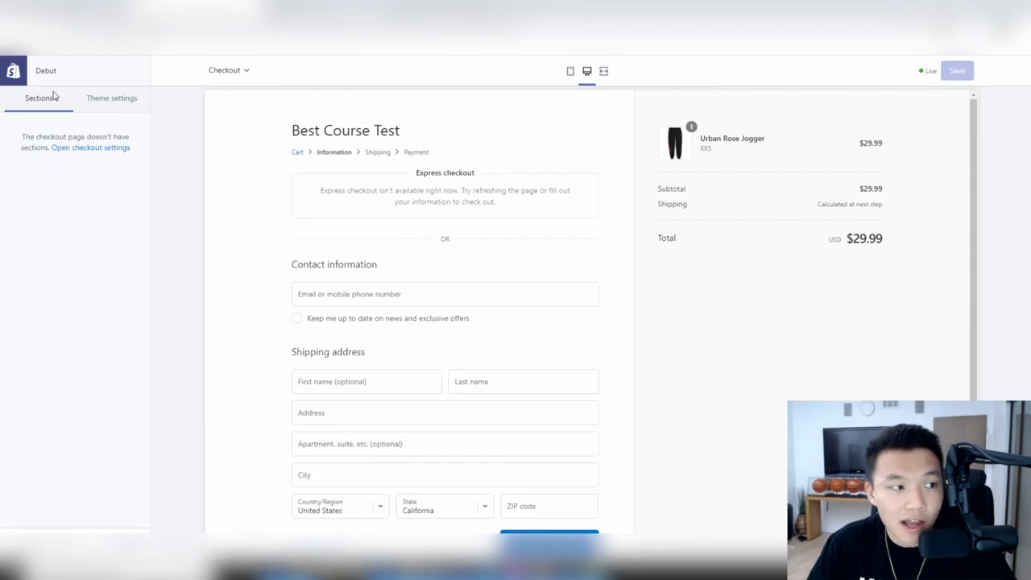
click(13, 70)
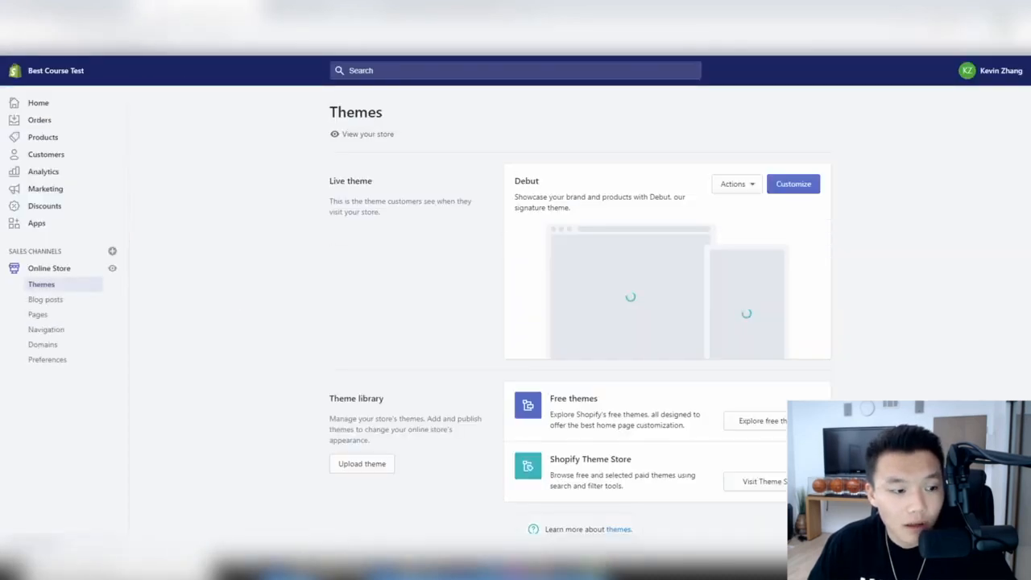
- Reopen Checkout settings and scroll to the Customer accounts and Customer contact options
click(451, 270)
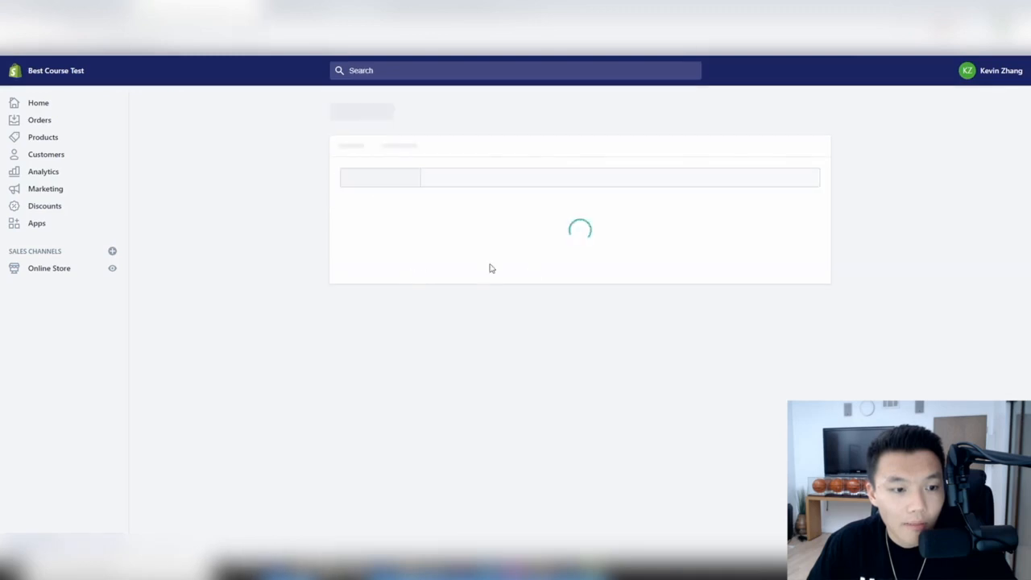
scroll(657, 183, down, 3)
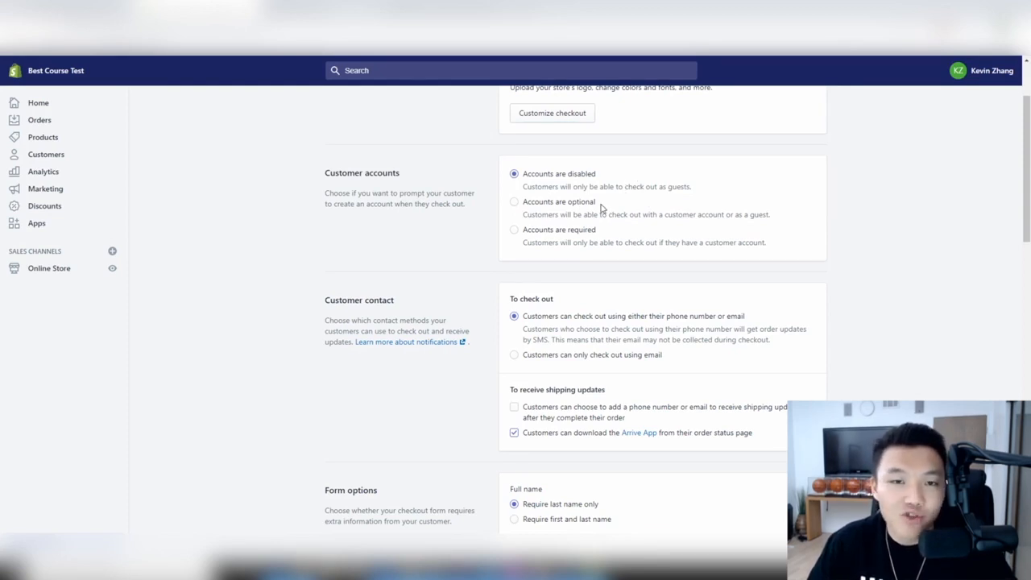
scroll(582, 183, down, 3)
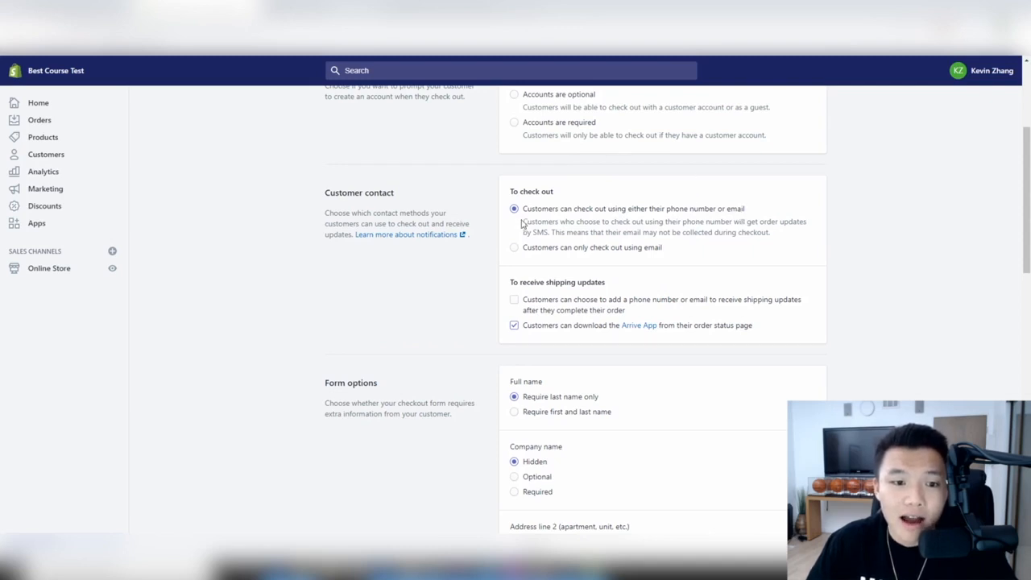
- Require email-only checkout and let customers add a phone number or email for shipping updates
click(574, 249)
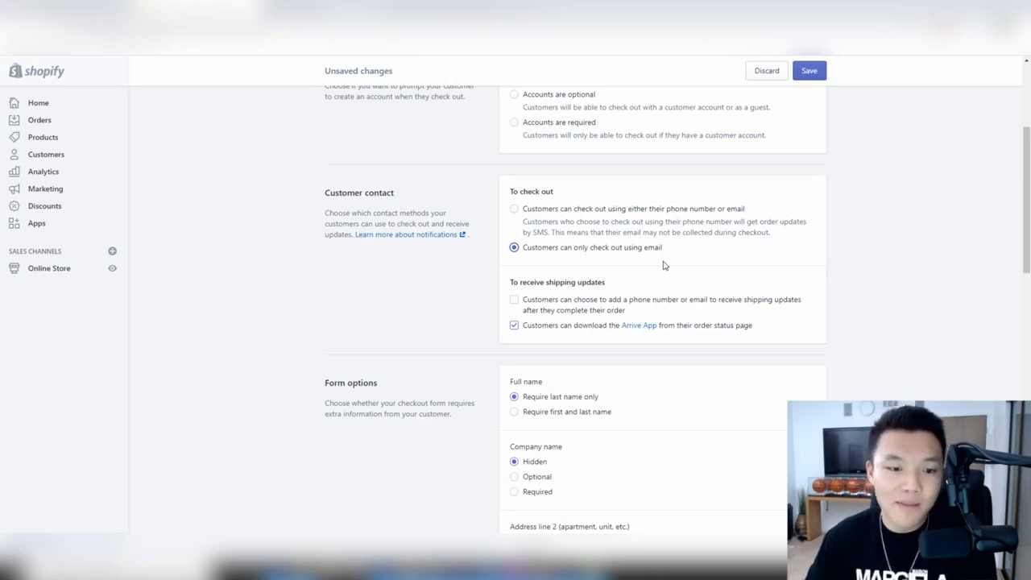
scroll(663, 268, down, 1)
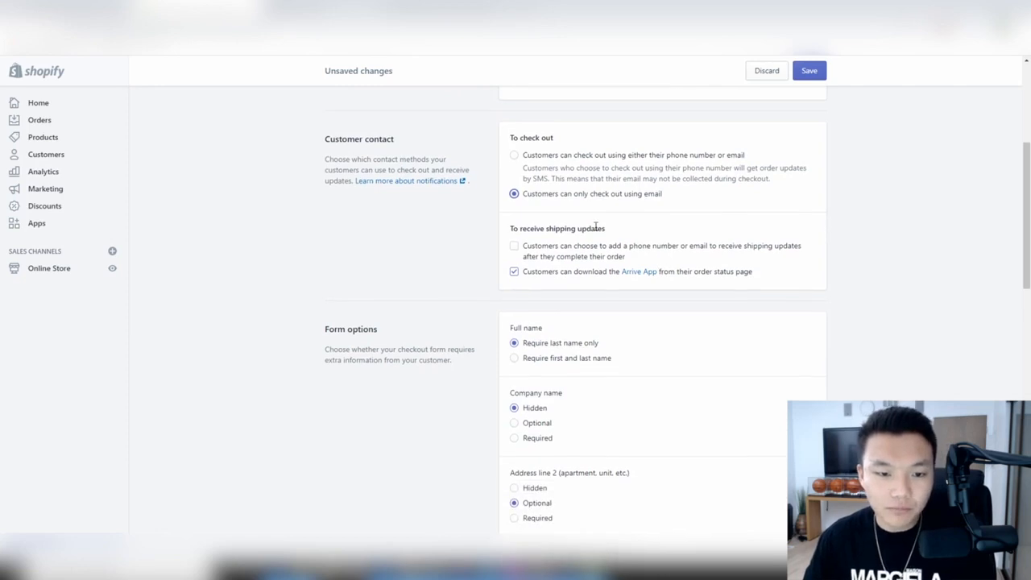
scroll(663, 271, down, 1)
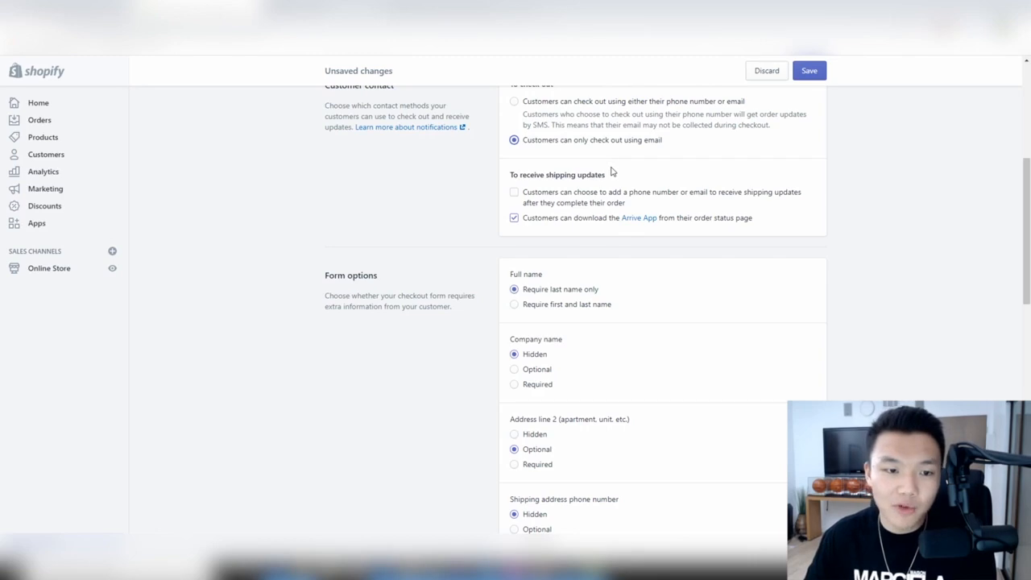
click(514, 196)
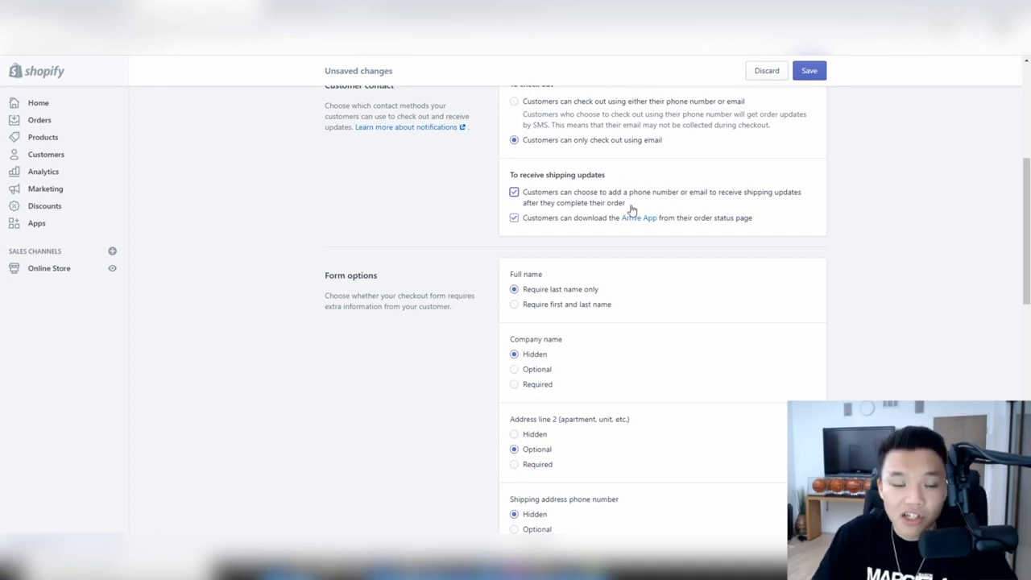
scroll(653, 179, down, 1)
scroll(652, 179, down, 3)
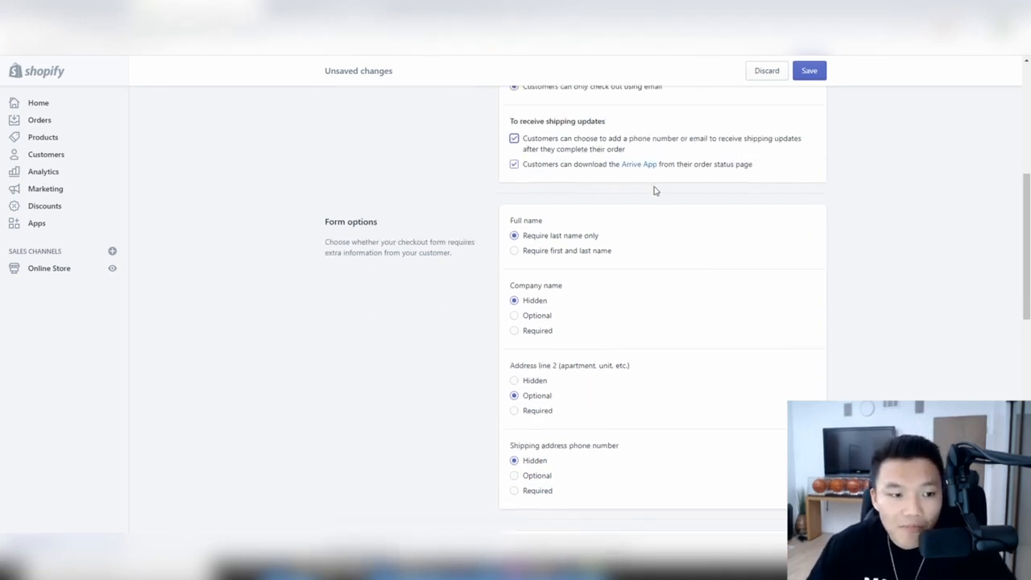
click(581, 197)
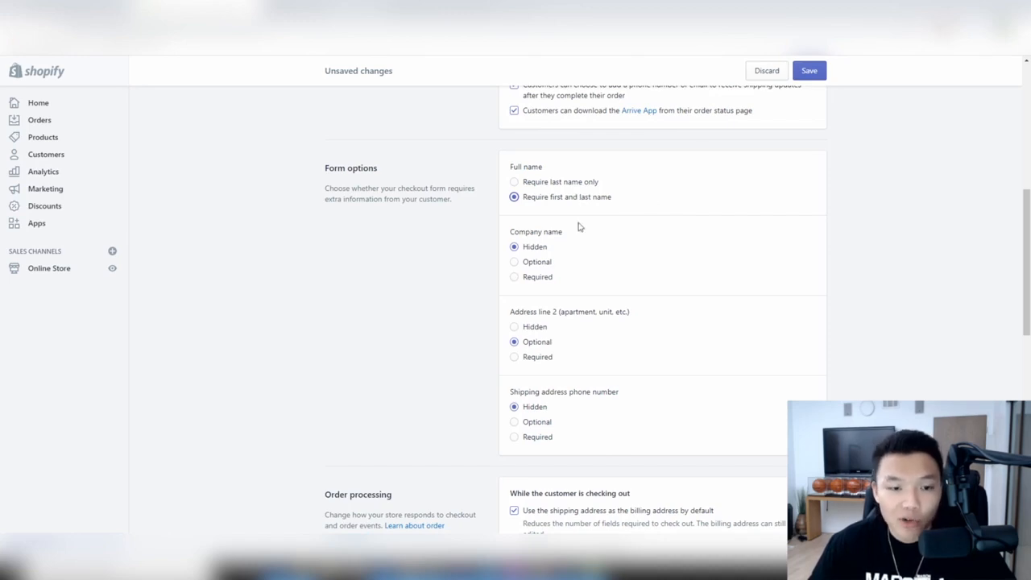
scroll(555, 211, down, 1)
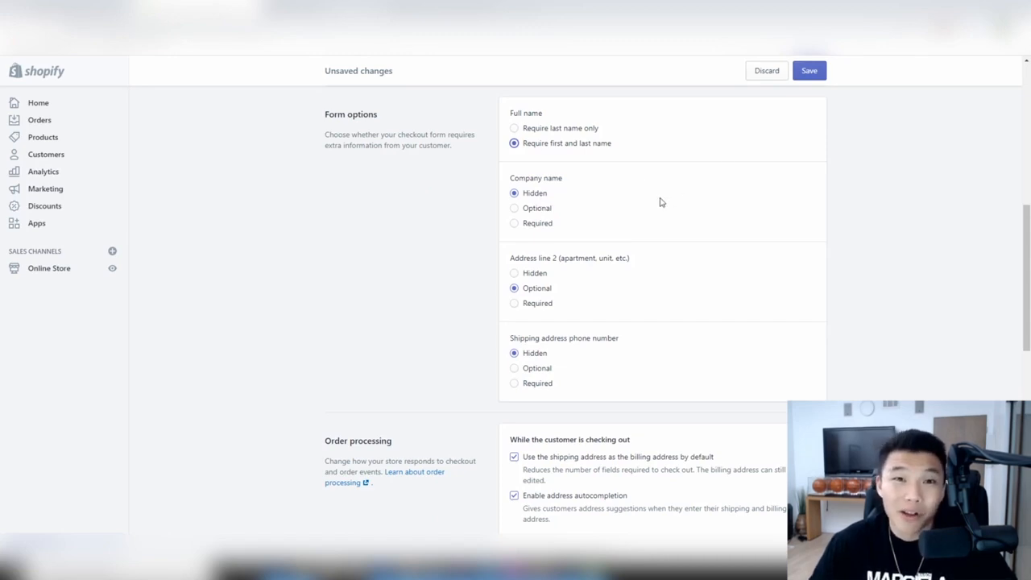
scroll(660, 202, down, 1)
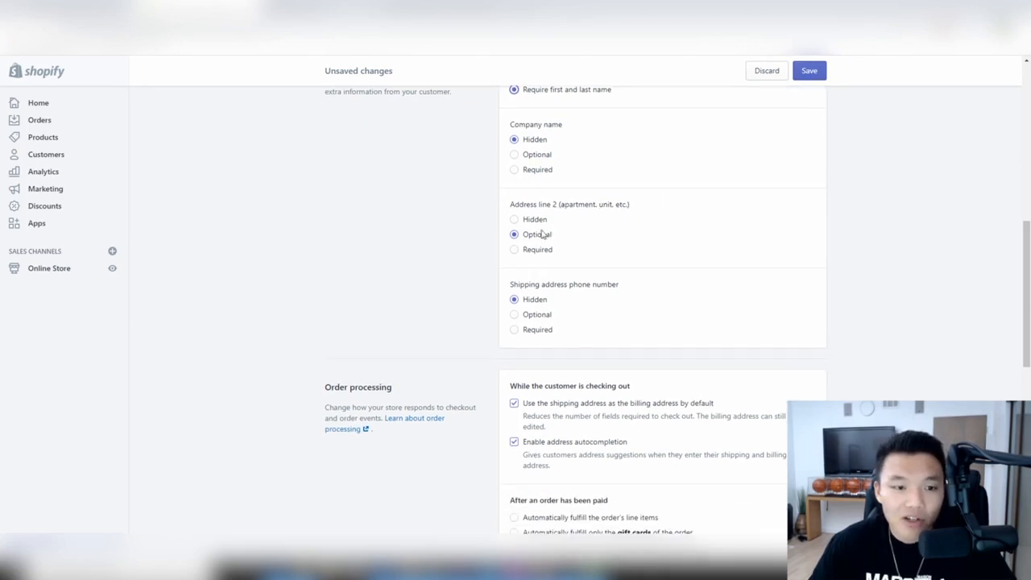
scroll(541, 235, down, 1)
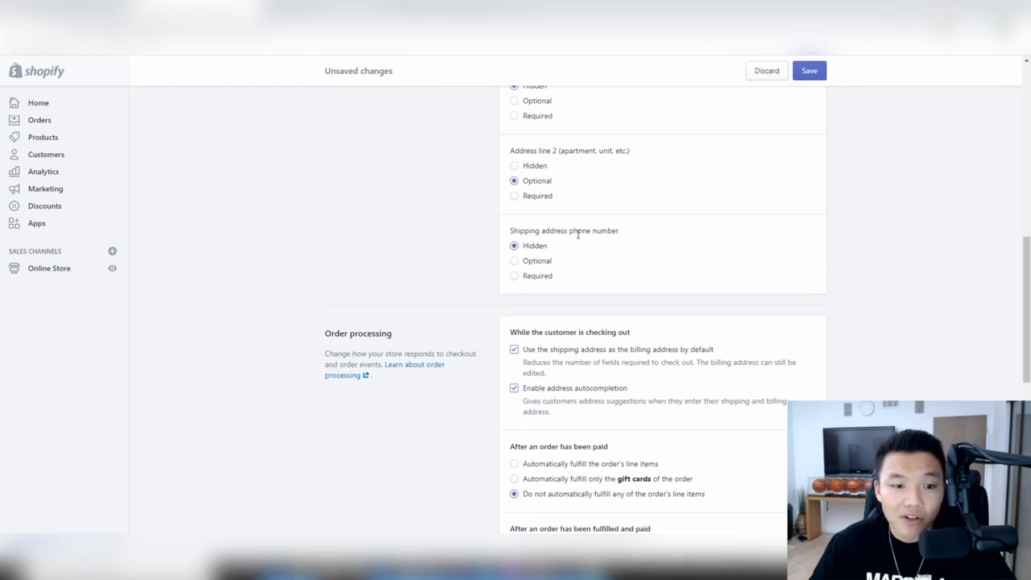
click(531, 279)
scroll(592, 293, up, 5)
scroll(592, 293, up, 1)
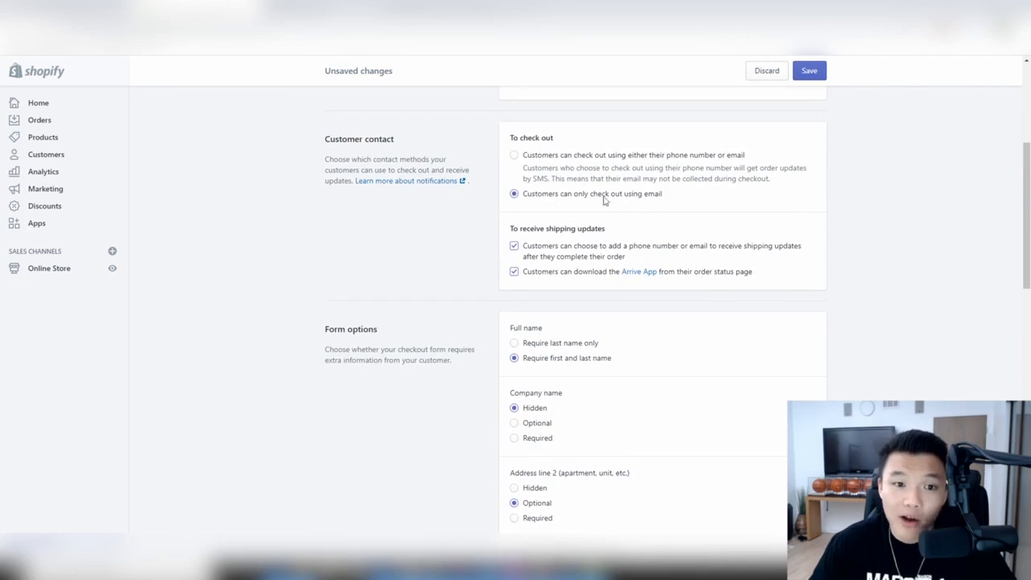
scroll(694, 209, down, 6)
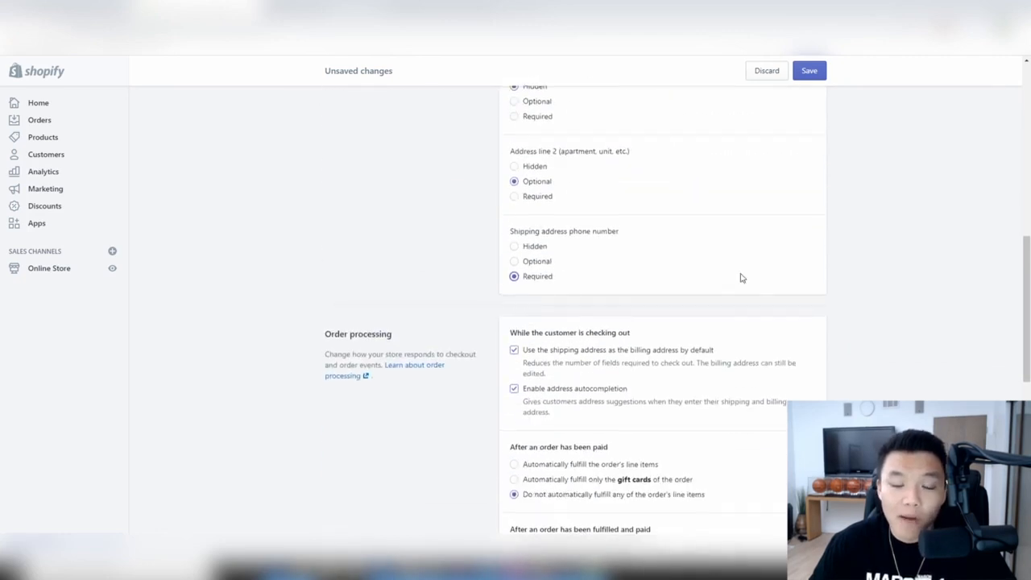
scroll(742, 278, up, 6)
scroll(724, 257, down, 3)
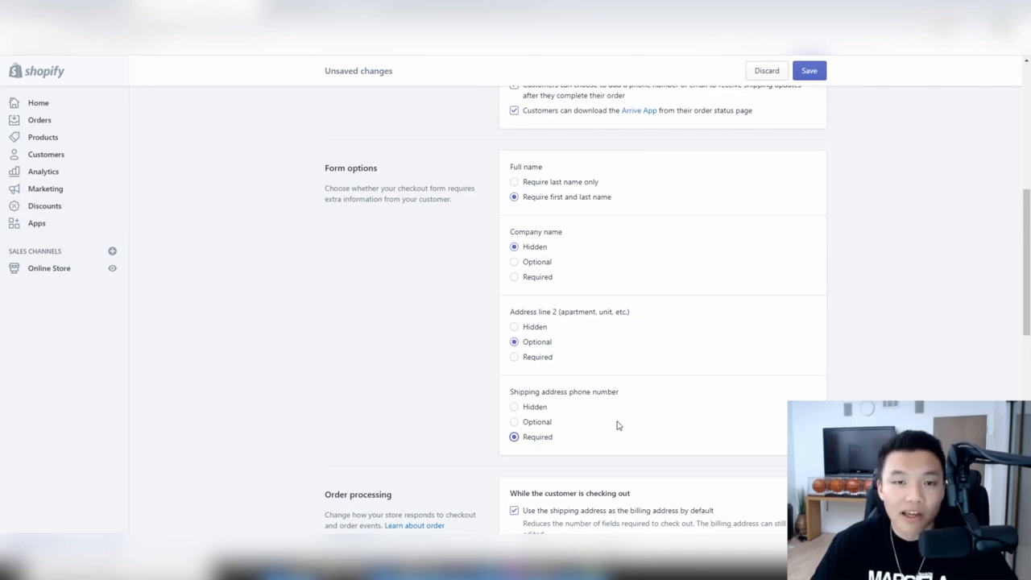
scroll(608, 392, down, 2)
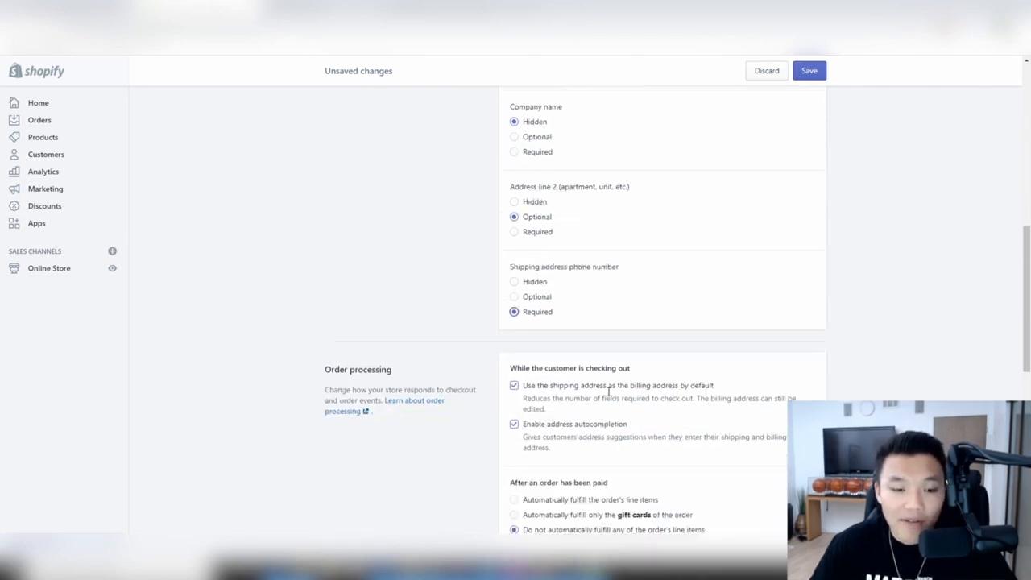
scroll(720, 375, down, 1)
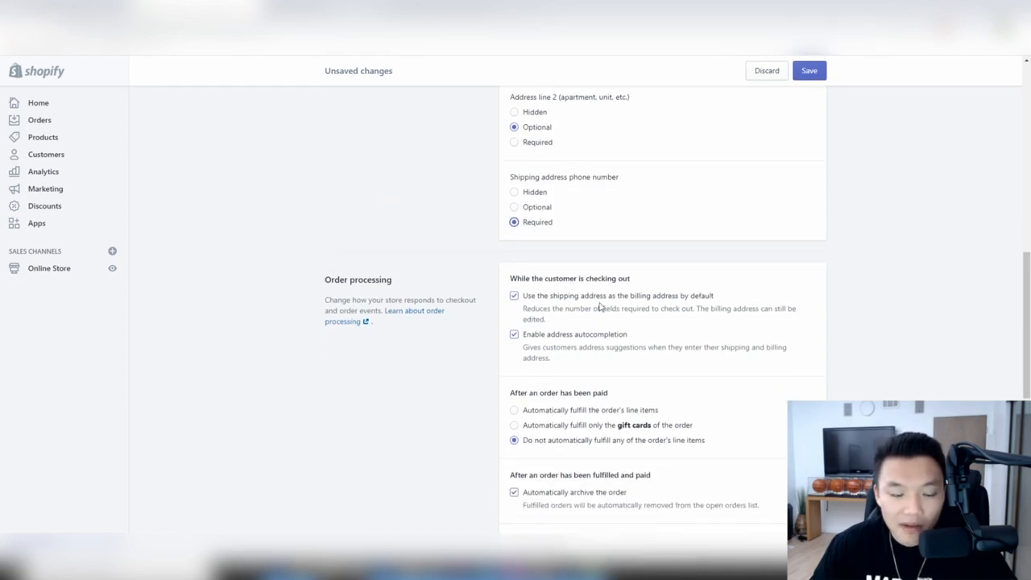
- Preselect the email marketing sign-up option at checkout
scroll(765, 302, down, 2)
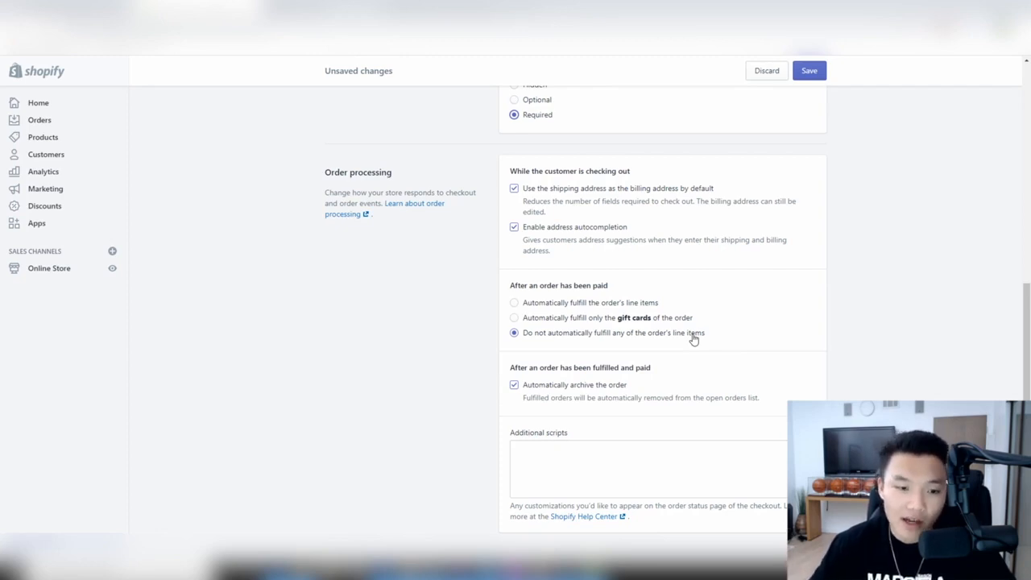
scroll(685, 338, down, 2)
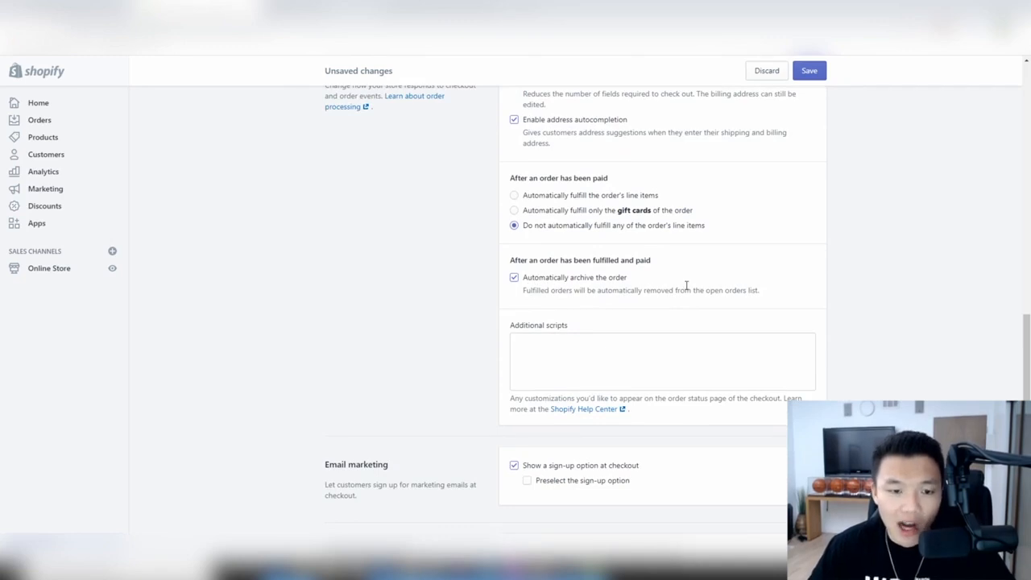
scroll(687, 286, down, 1)
click(577, 299)
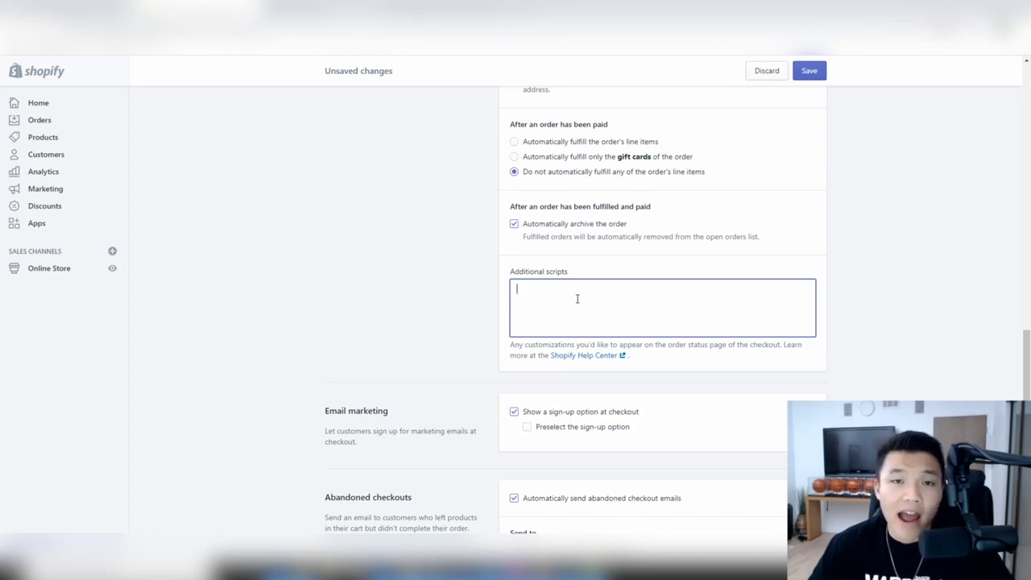
scroll(577, 299, down, 1)
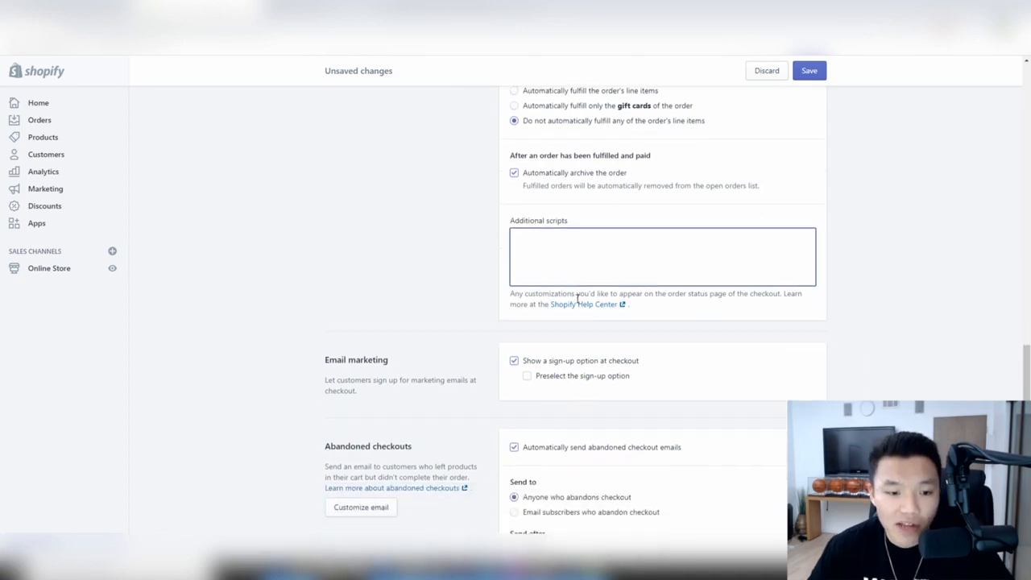
scroll(612, 262, down, 2)
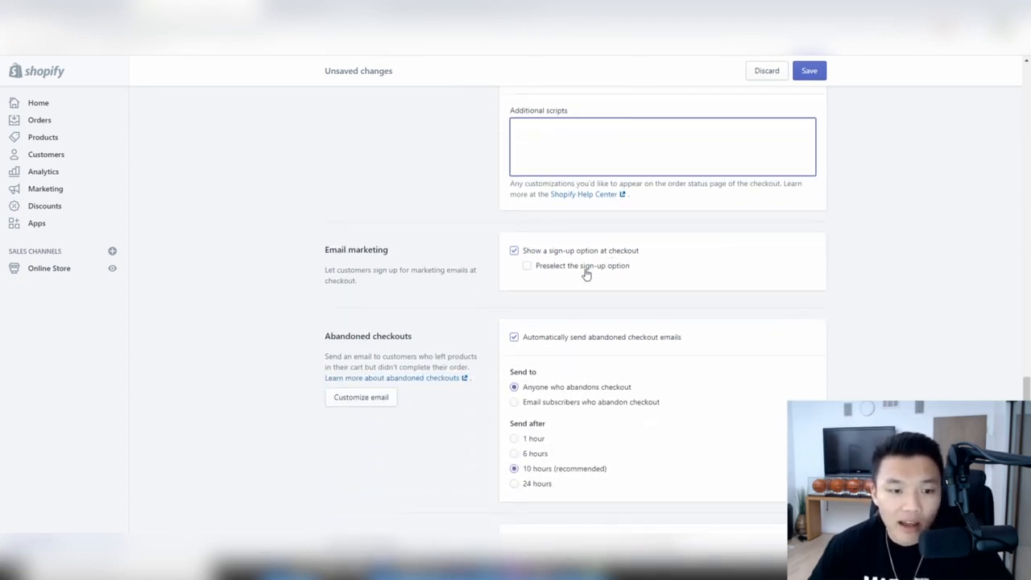
click(542, 274)
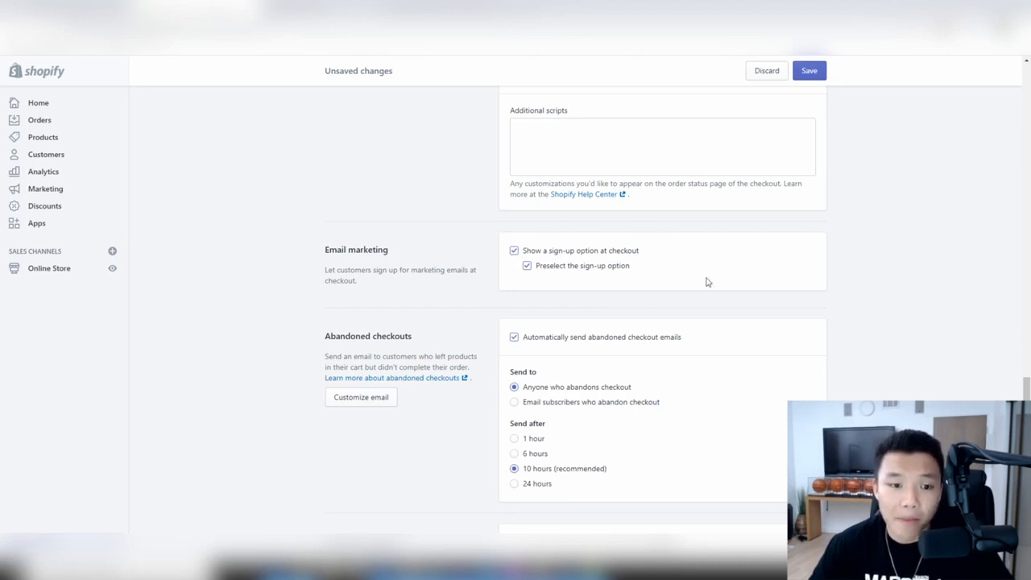
- Save the checkout settings with Ctrl+S
scroll(650, 285, down, 2)
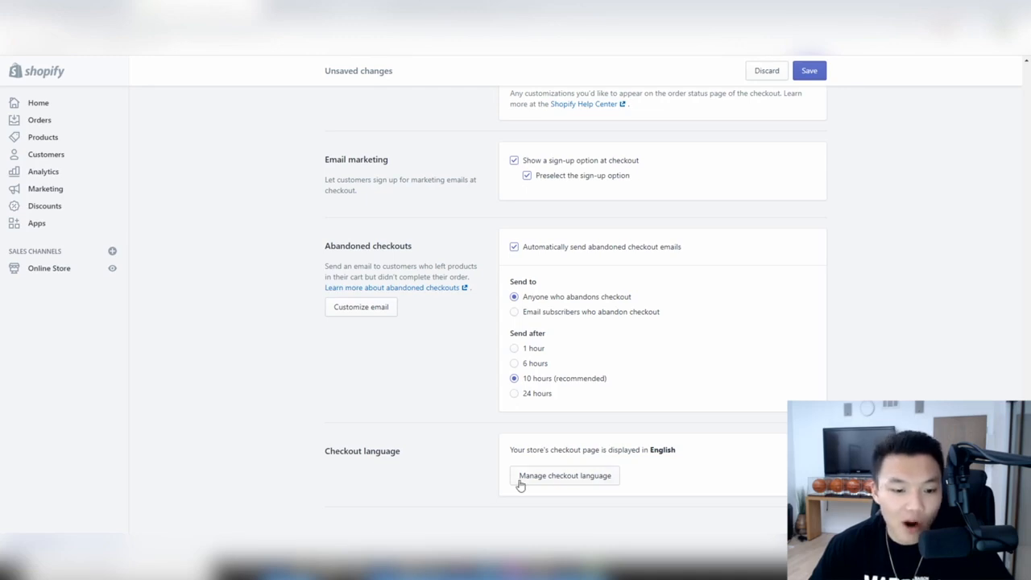
drag(512, 449, 678, 456)
click(679, 456)
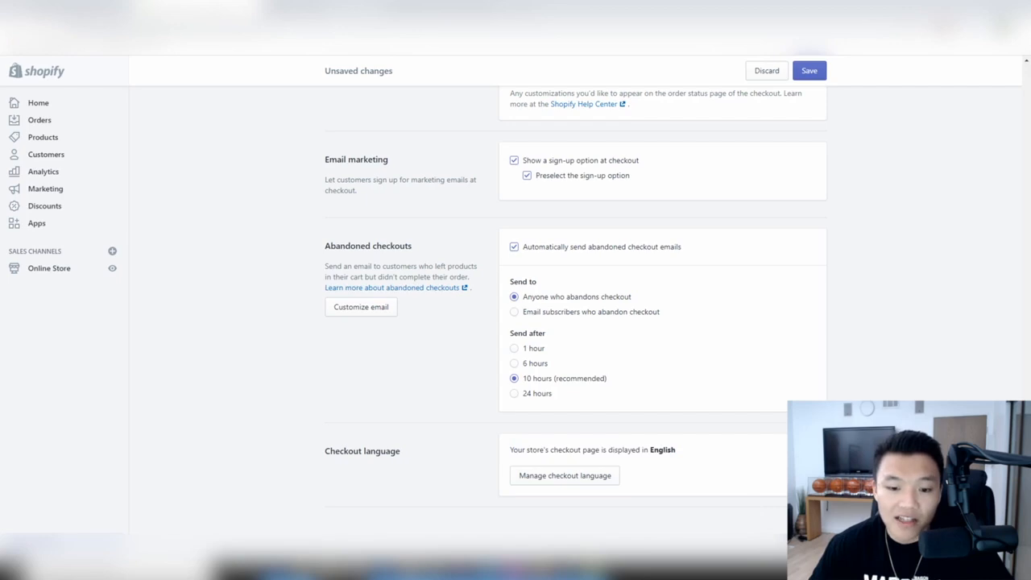
key(ctrl+s)
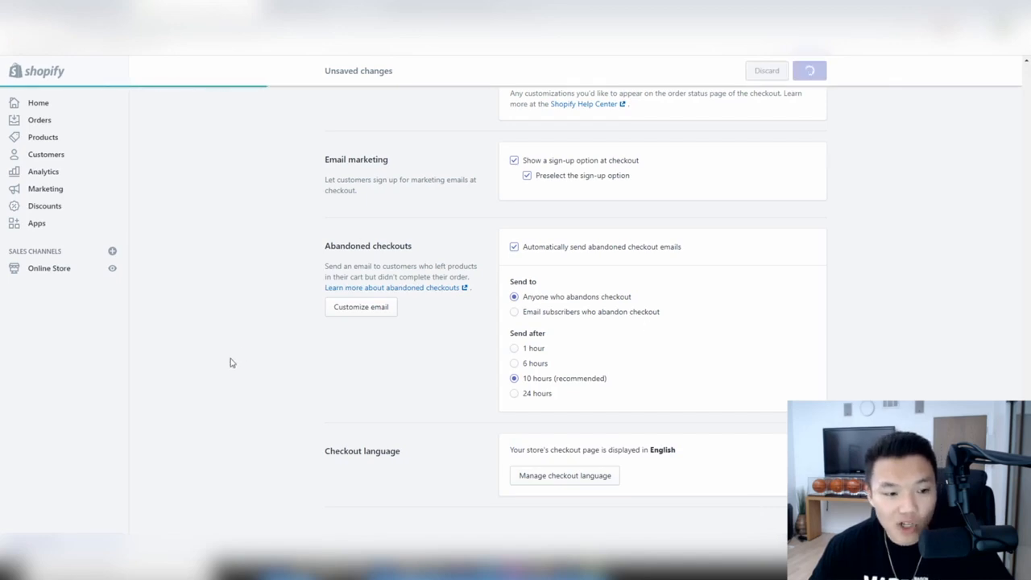
- Go from the Settings overview to the Shipping settings page
scroll(527, 433, up, 15)
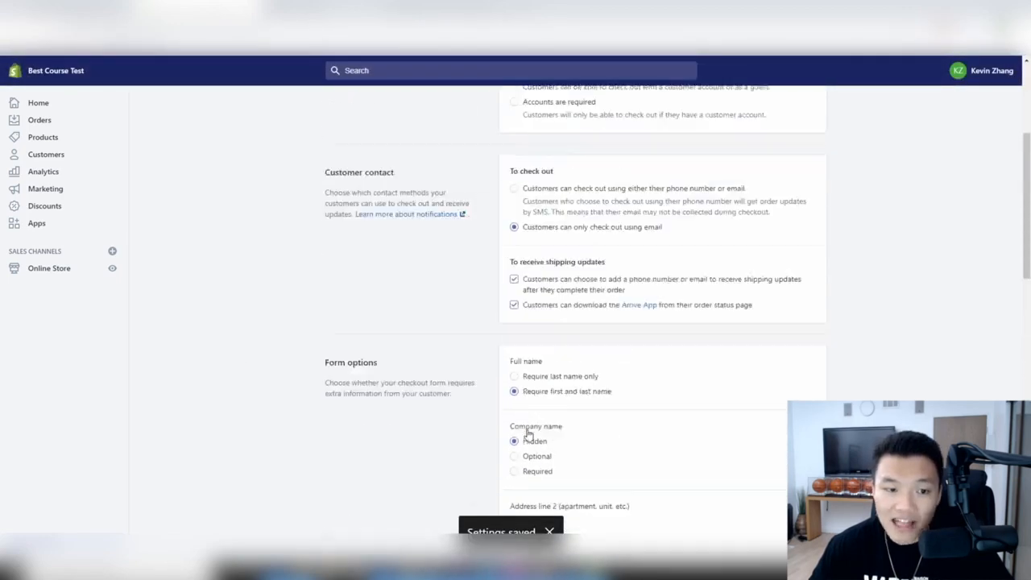
scroll(574, 271, down, 3)
scroll(575, 271, down, 14)
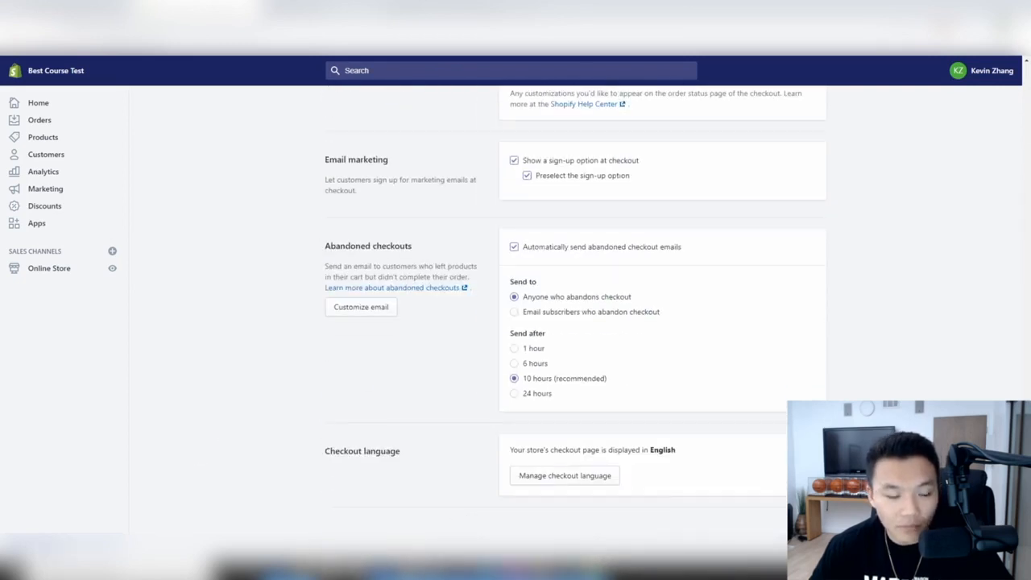
click(37, 544)
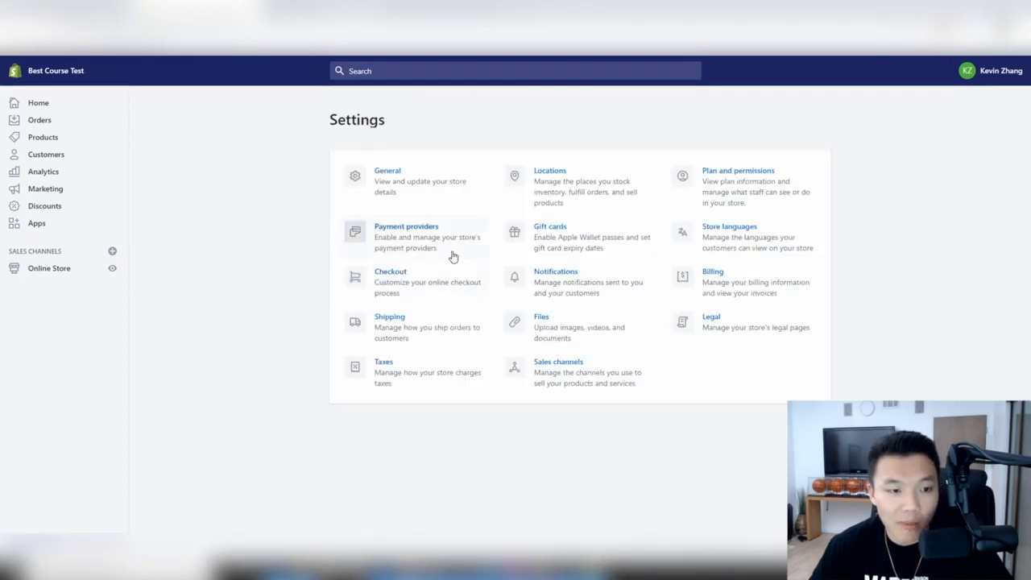
click(440, 332)
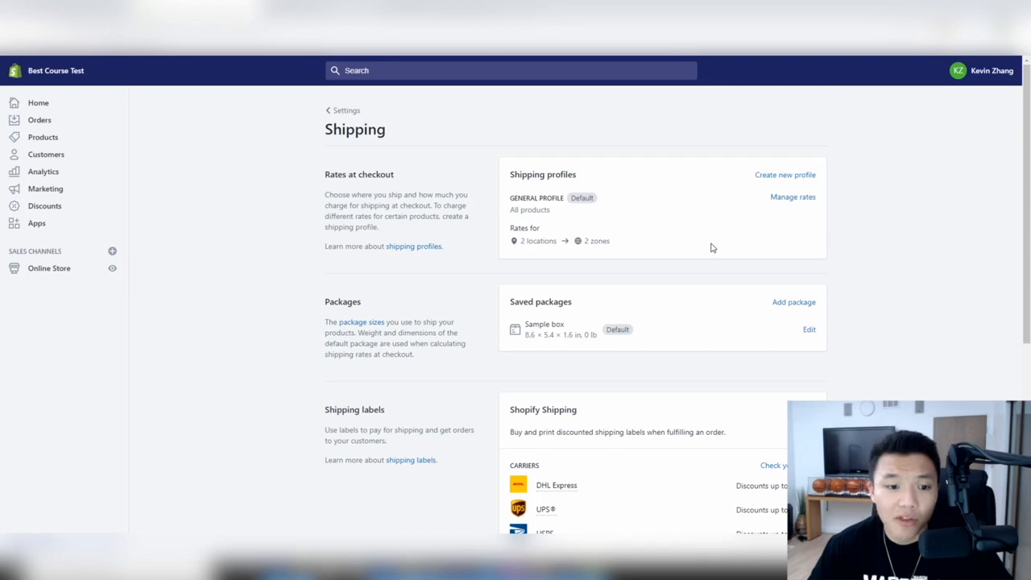
- View the discounted carrier rates, then review the shipping profiles, packages and label discounts
scroll(711, 247, down, 5)
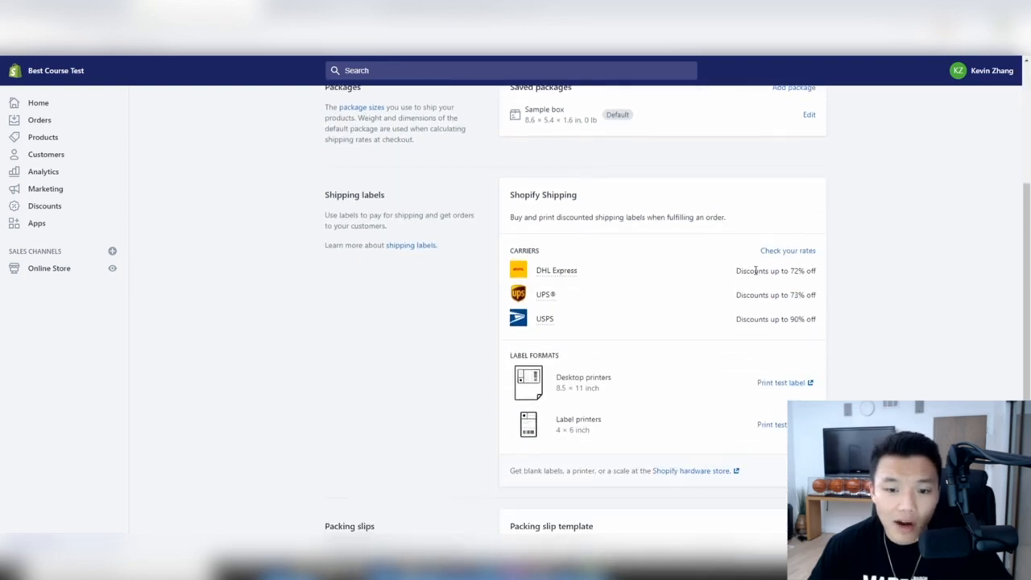
scroll(675, 255, down, 2)
scroll(674, 256, up, 1)
click(797, 250)
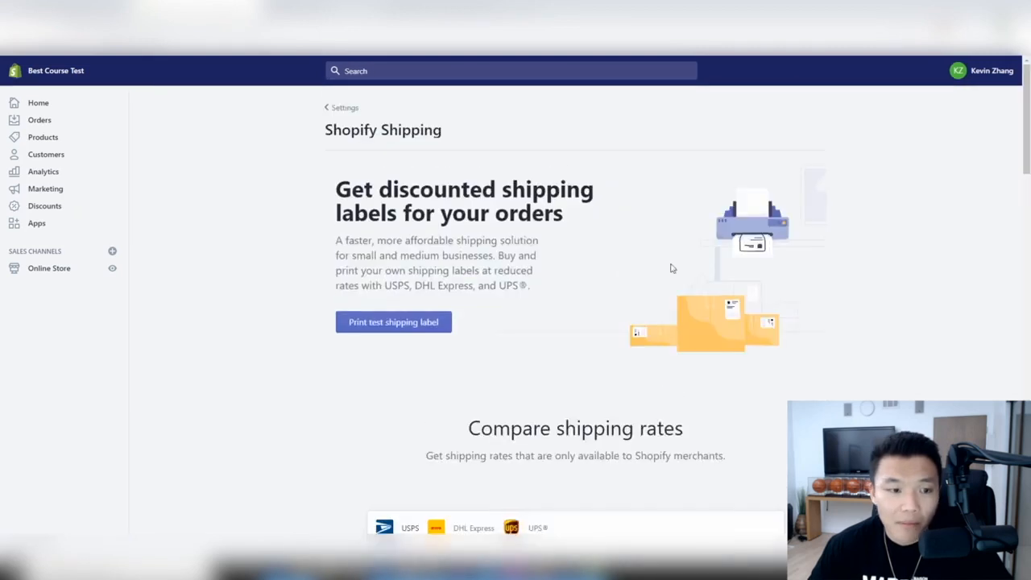
scroll(484, 261, down, 2)
click(8, 32)
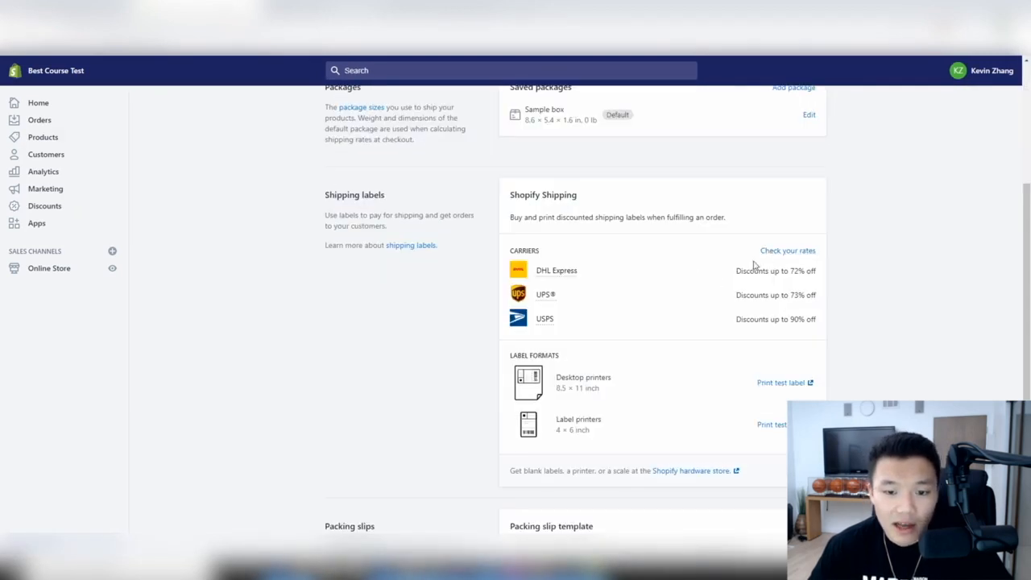
scroll(754, 265, down, 2)
scroll(732, 280, down, 1)
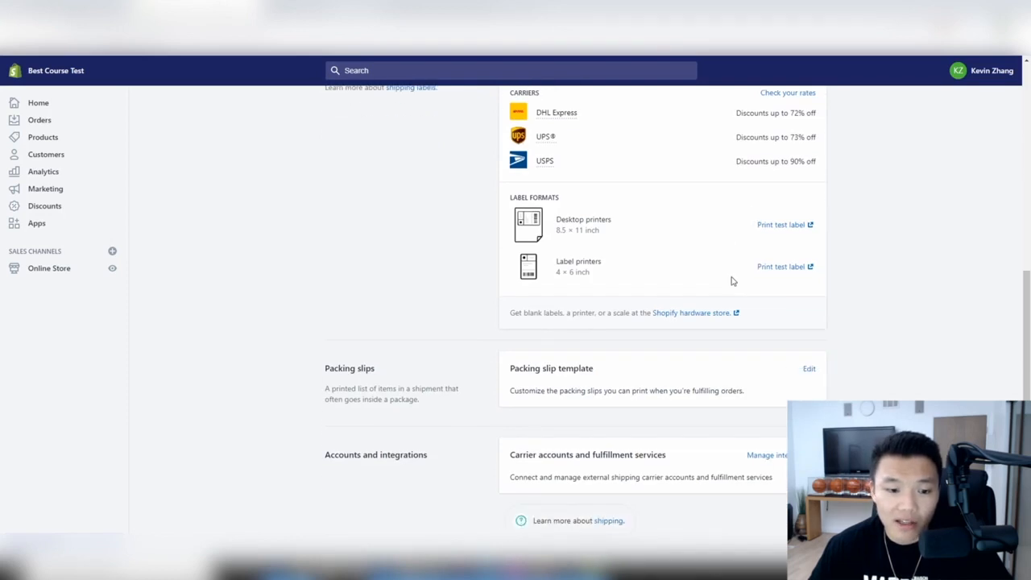
scroll(732, 280, up, 5)
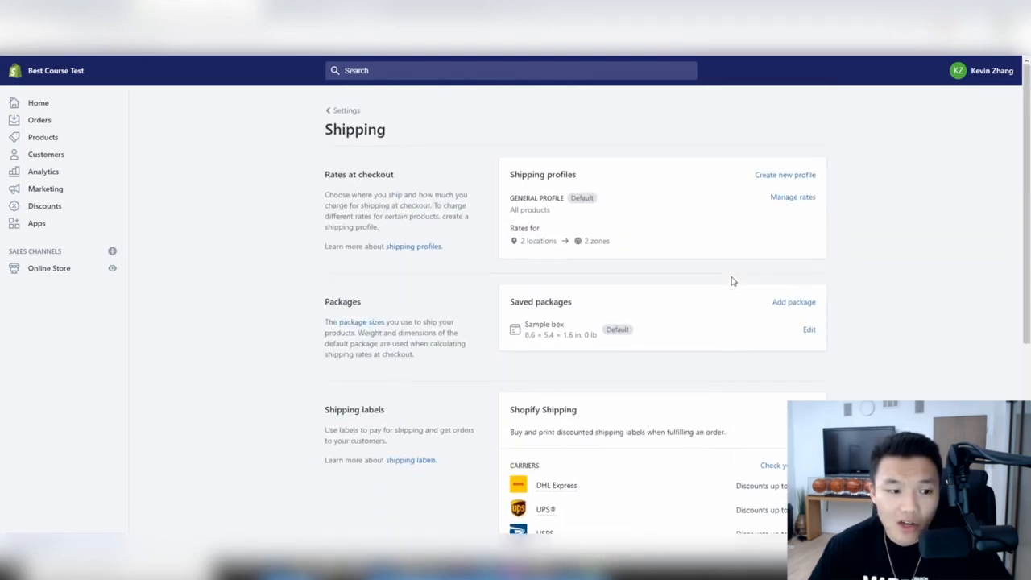
click(793, 198)
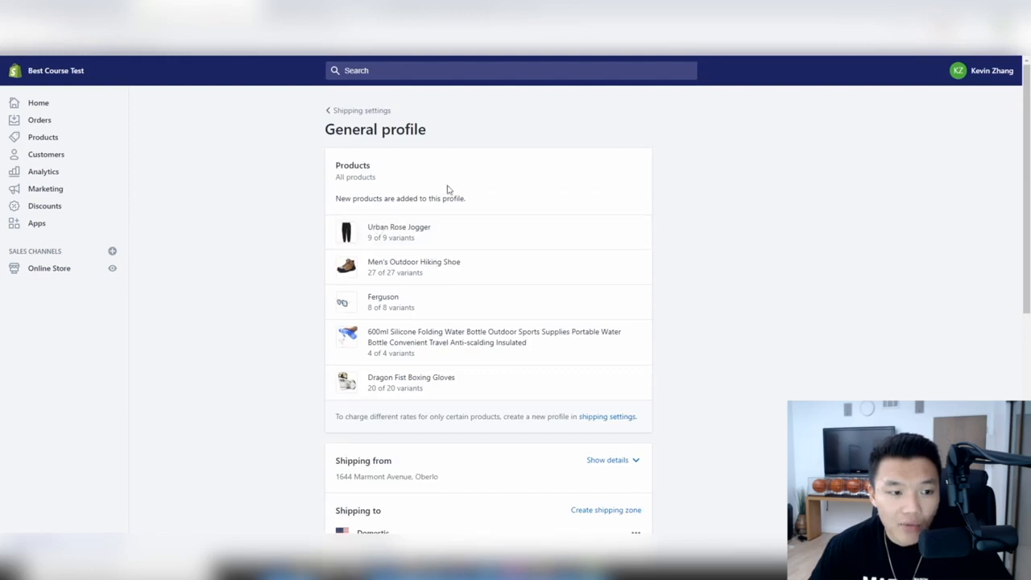
scroll(417, 157, down, 2)
scroll(409, 143, down, 1)
scroll(456, 172, up, 3)
scroll(610, 308, down, 5)
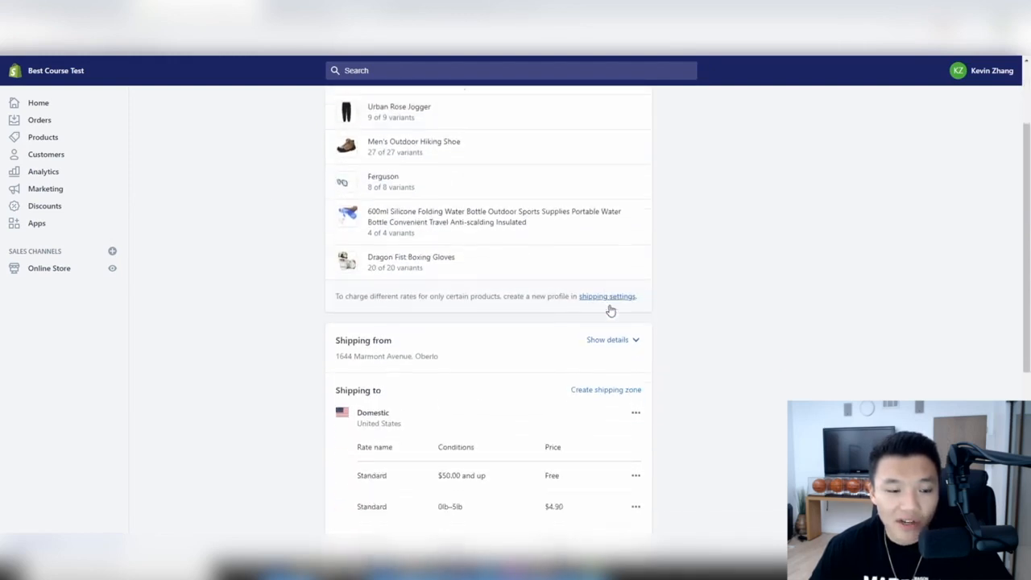
scroll(609, 309, down, 1)
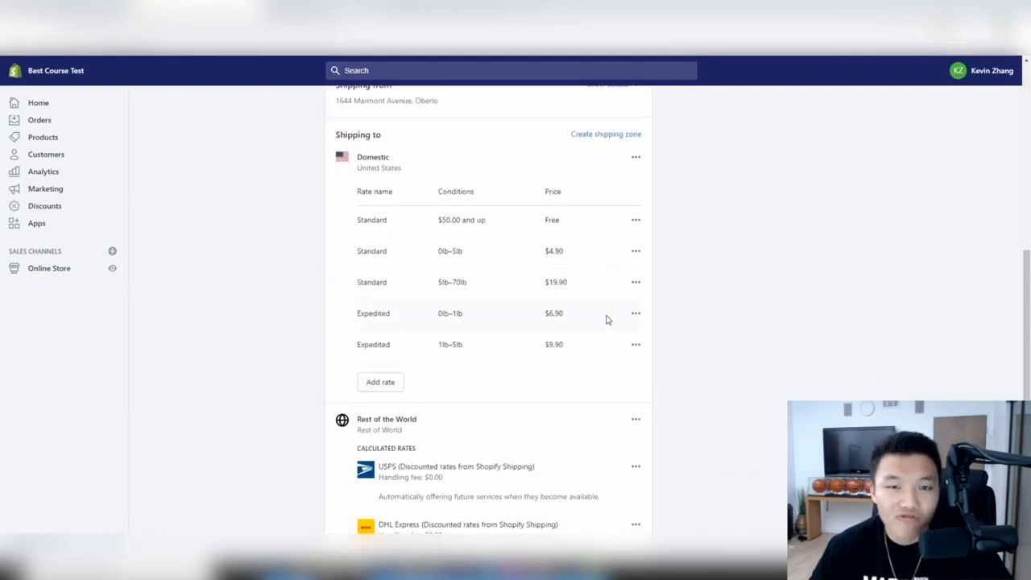
click(636, 221)
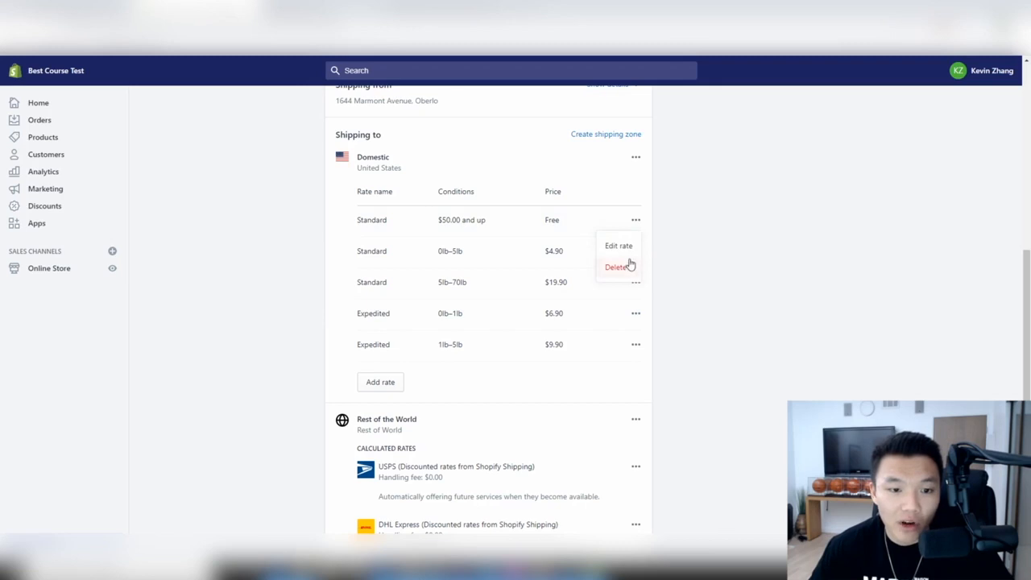
click(628, 265)
click(635, 221)
click(617, 266)
click(635, 220)
click(625, 270)
click(634, 219)
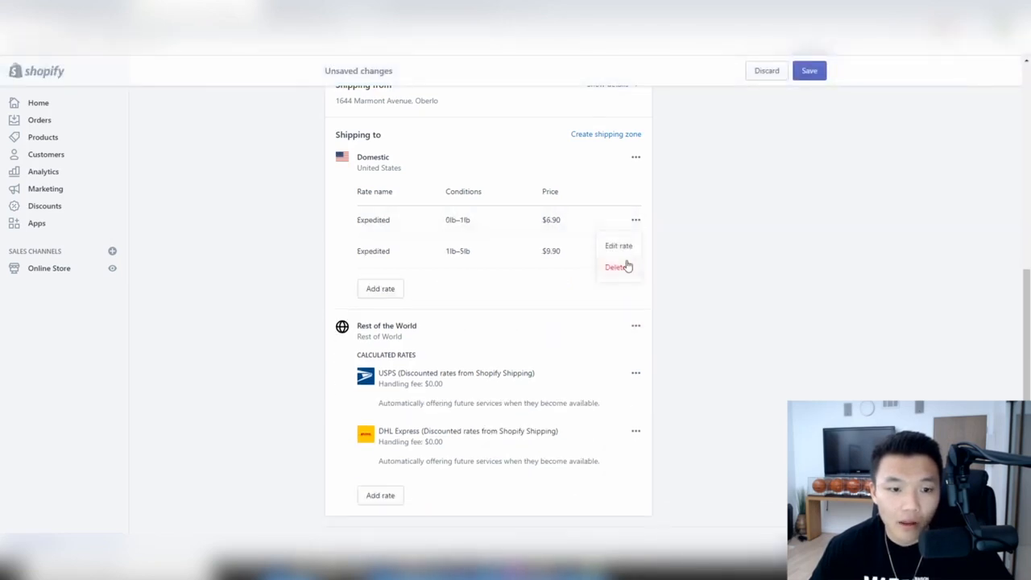
click(625, 267)
click(635, 241)
click(620, 287)
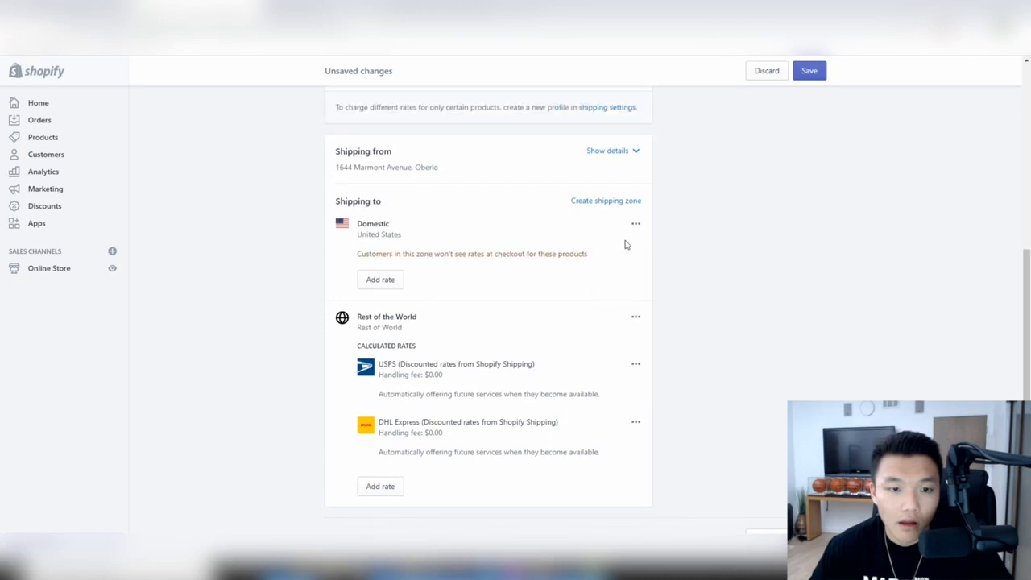
click(633, 223)
click(629, 280)
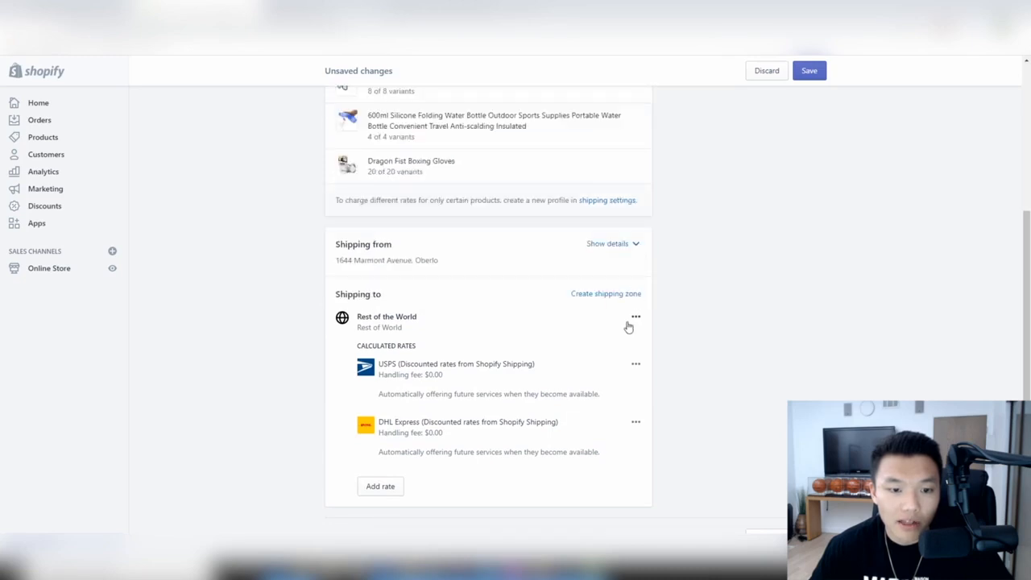
click(635, 320)
click(620, 366)
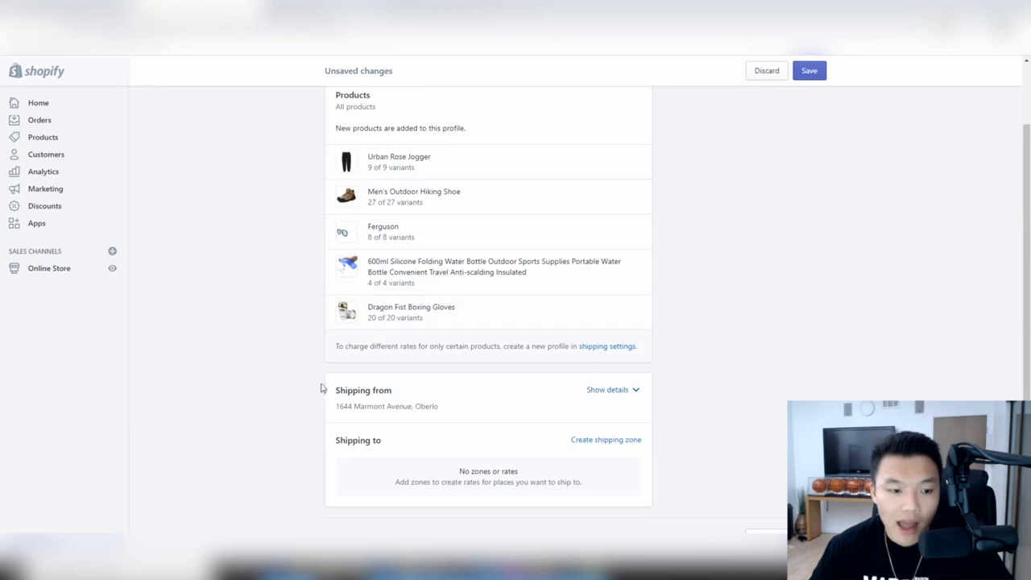
drag(444, 409, 333, 405)
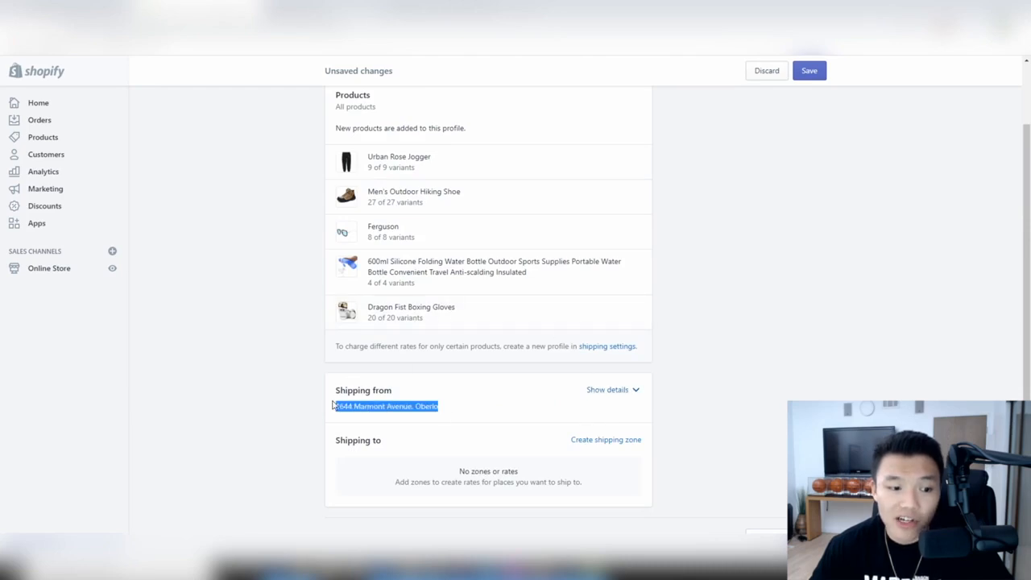
click(391, 410)
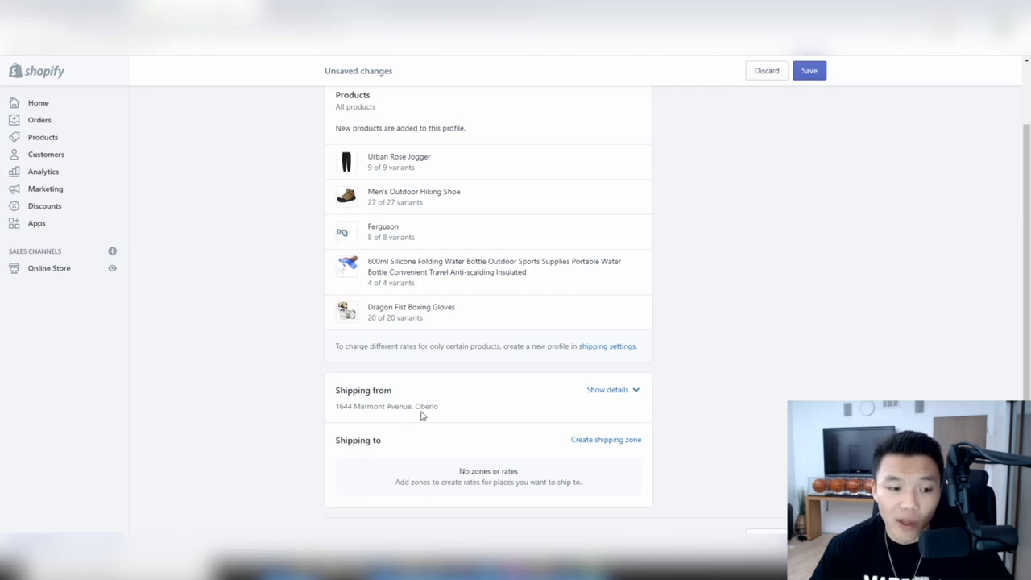
- Start a new shipping zone covering only Rest of world
click(606, 443)
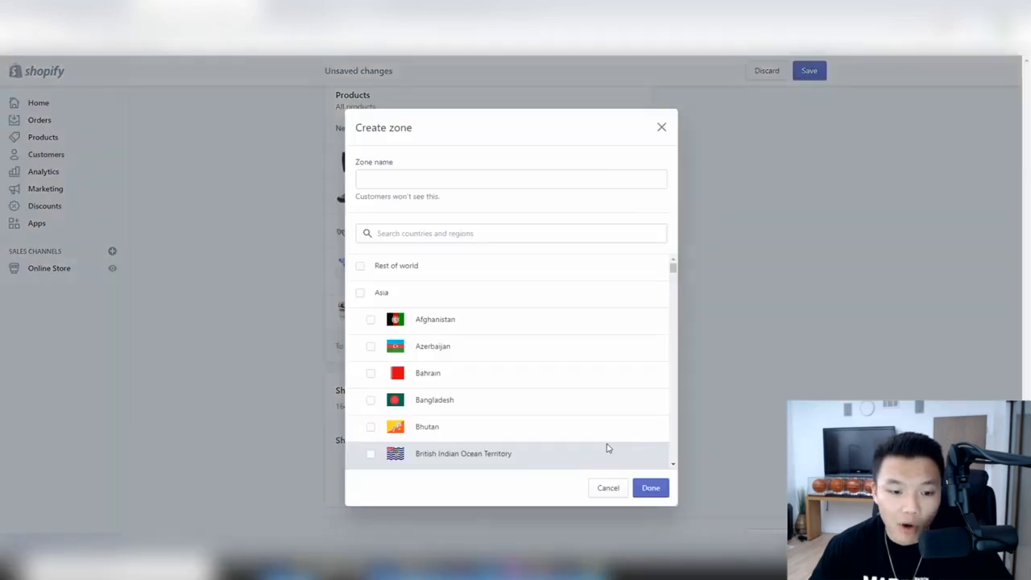
text(uni)
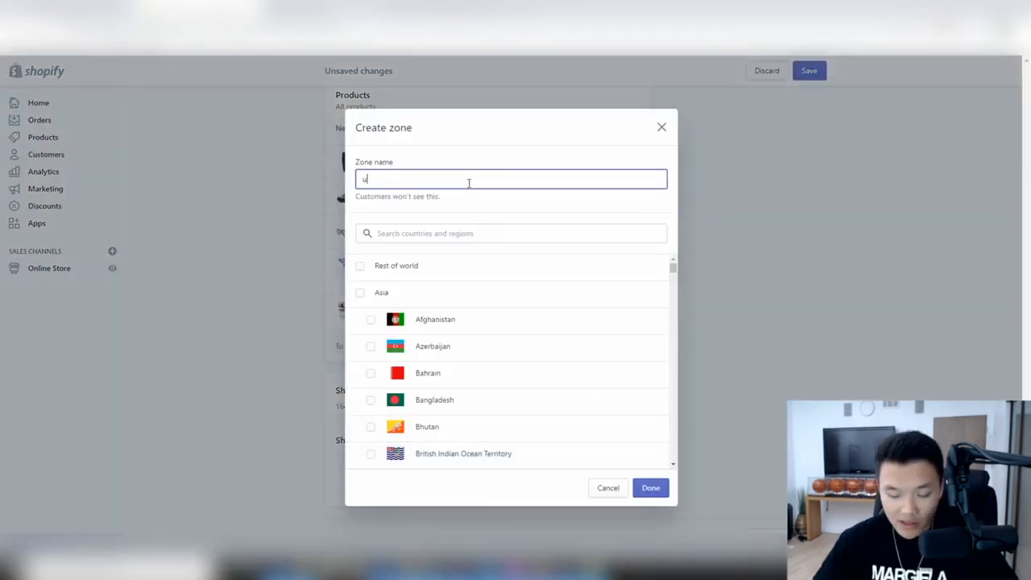
key(BackSpace)
key(BackSpace)
key(BackSpace)
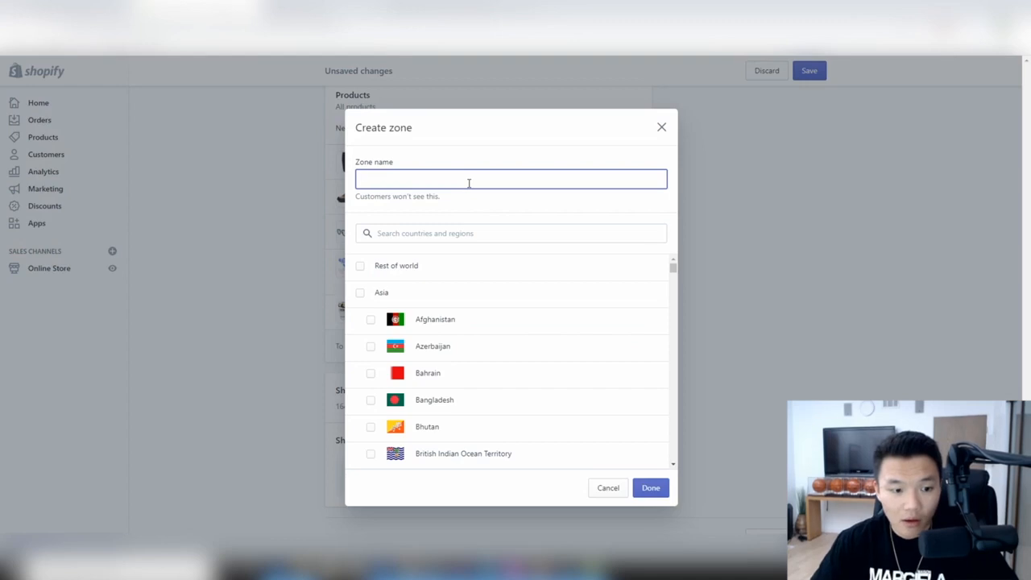
click(360, 265)
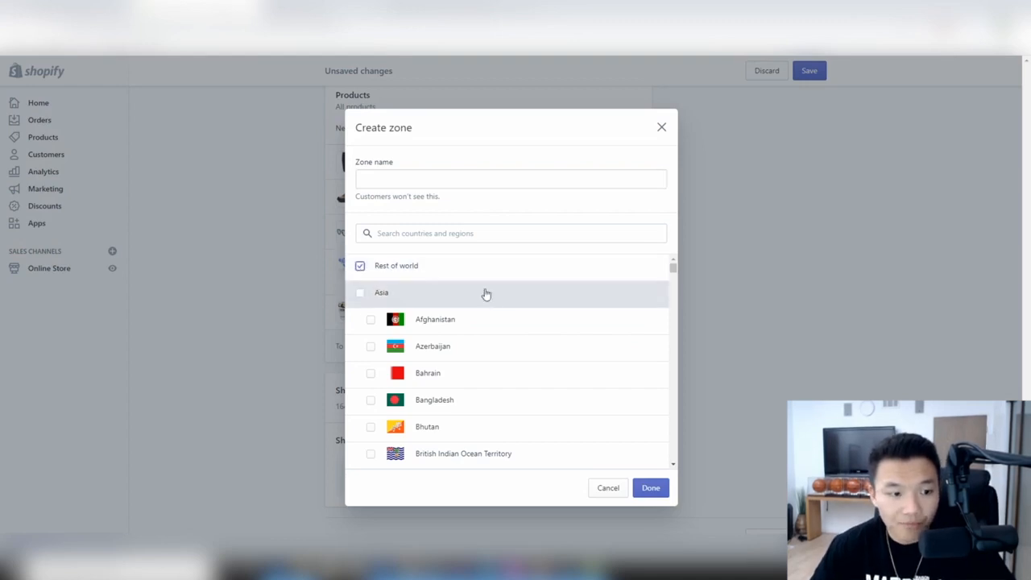
scroll(483, 340, down, 10)
scroll(486, 343, up, 9)
scroll(475, 322, up, 3)
drag(673, 266, 675, 476)
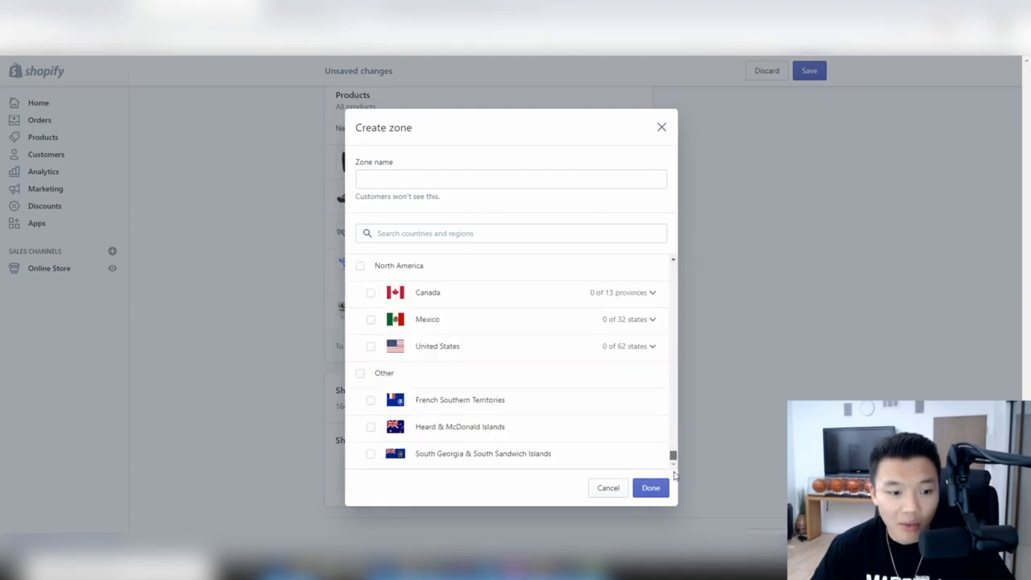
scroll(649, 308, up, 20)
drag(671, 295, 651, 198)
click(360, 292)
scroll(379, 278, down, 1)
scroll(366, 274, up, 1)
click(360, 266)
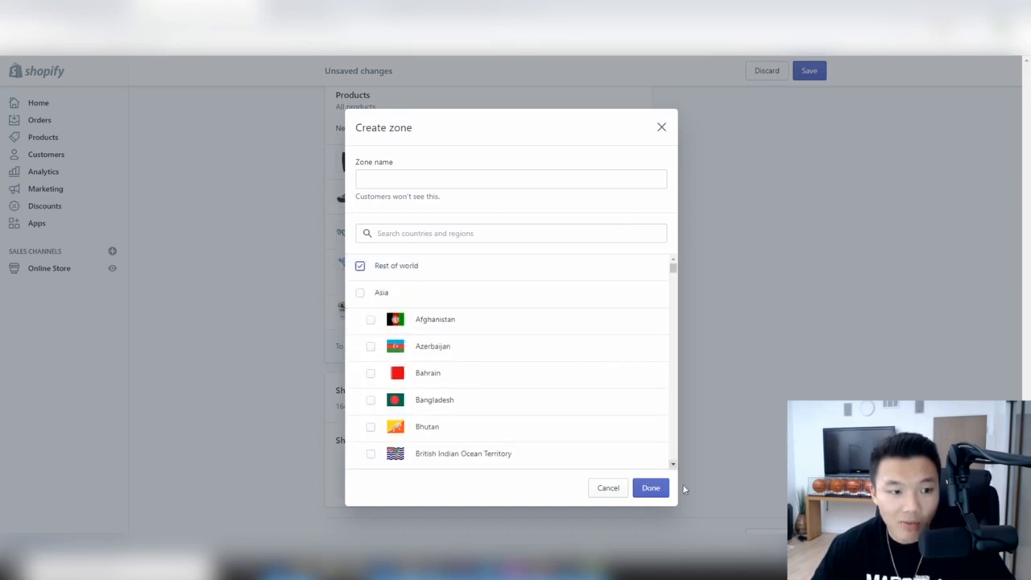
- Name the zone World and finish creating it
click(520, 178)
text(WE)
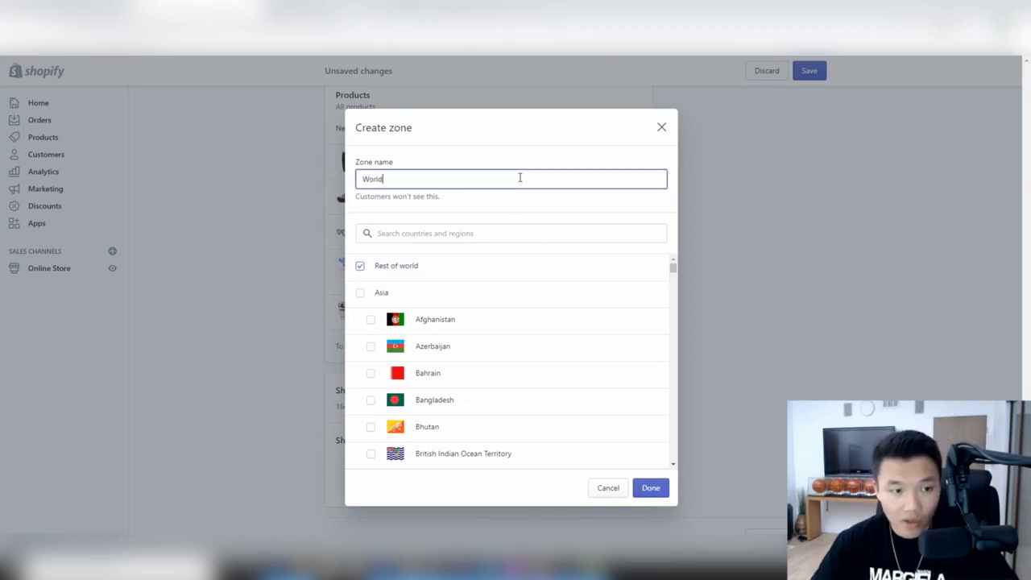
click(648, 488)
scroll(573, 278, up, 2)
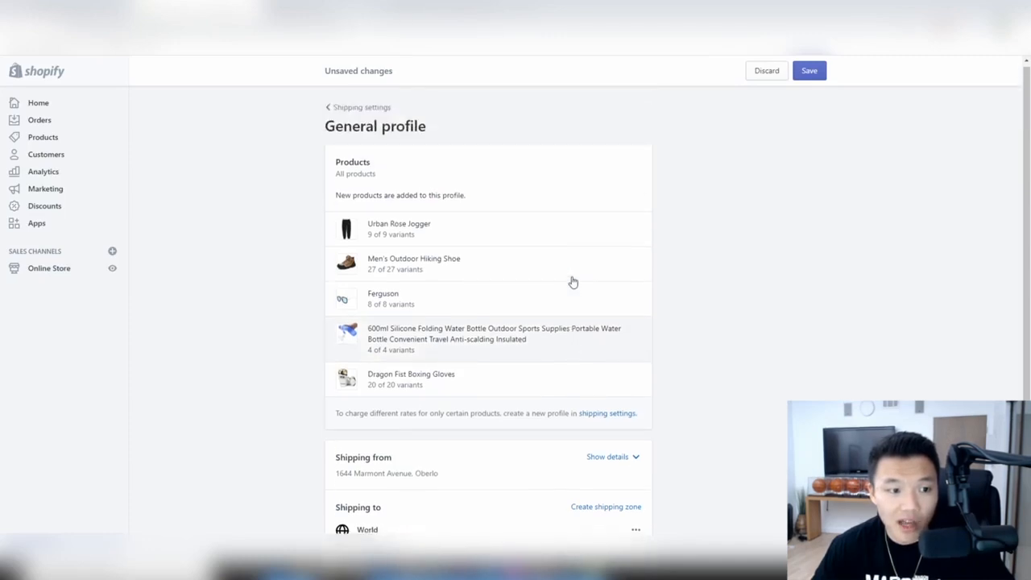
scroll(573, 281, down, 2)
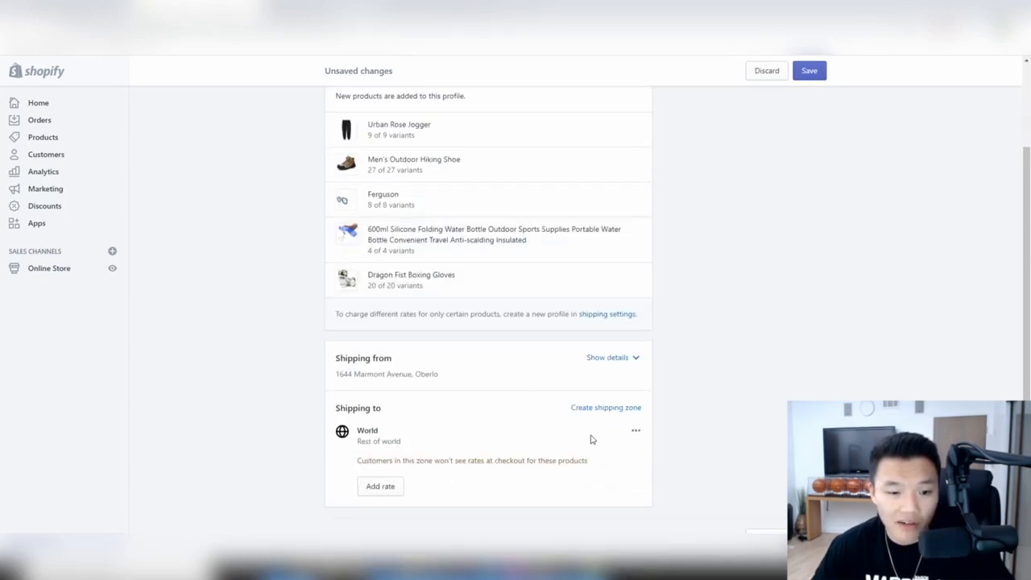
- Add a Standard Shipping rate priced at $9.99 to the World zone
click(378, 486)
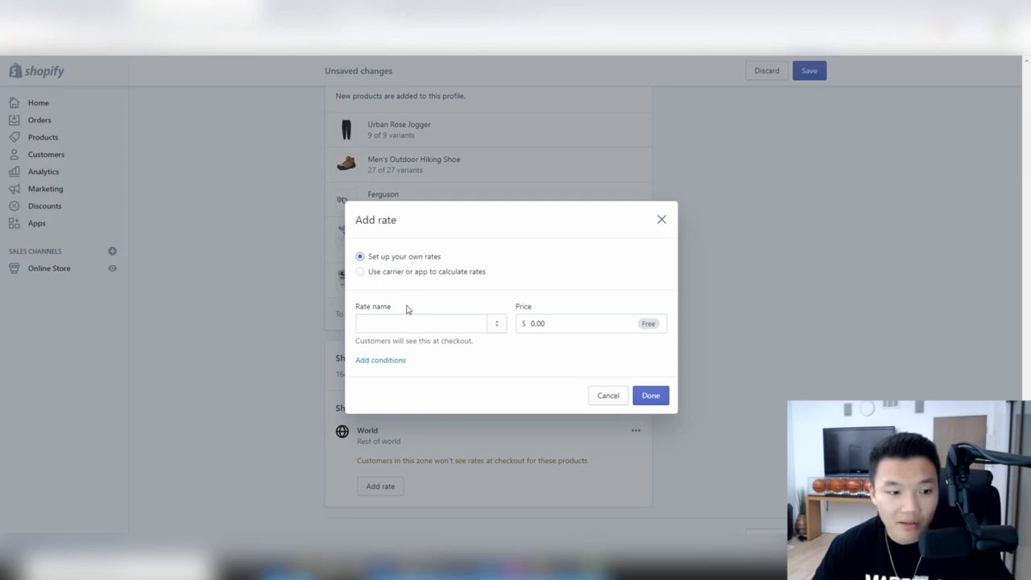
click(419, 325)
text(Stand)
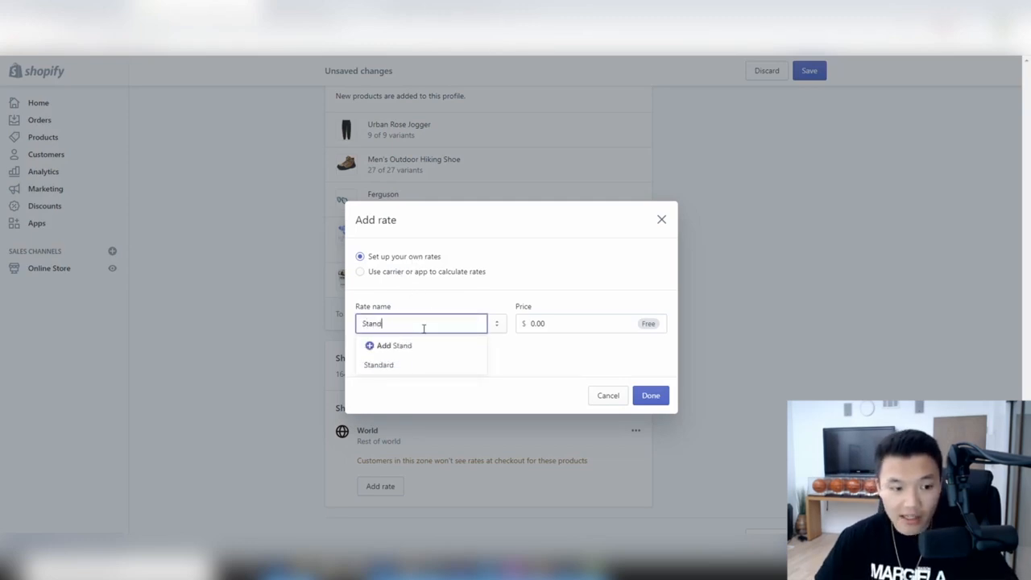
text(ard Shipping)
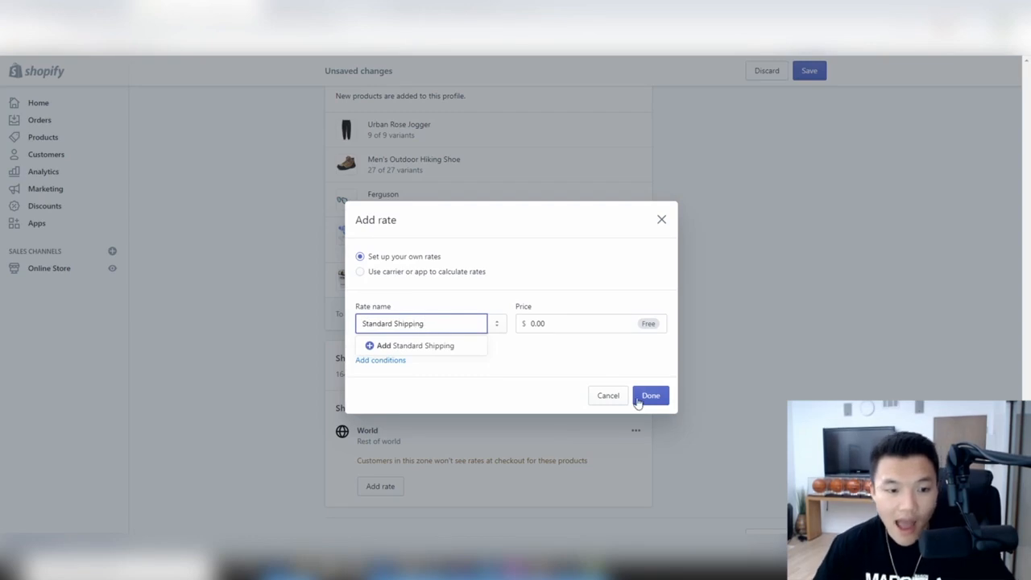
click(556, 322)
text(9.99)
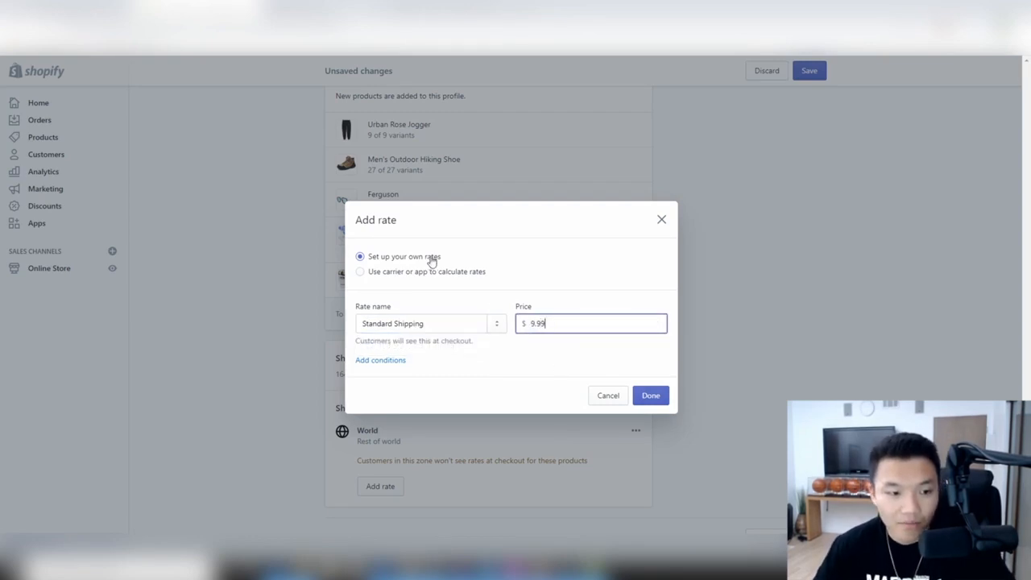
click(633, 401)
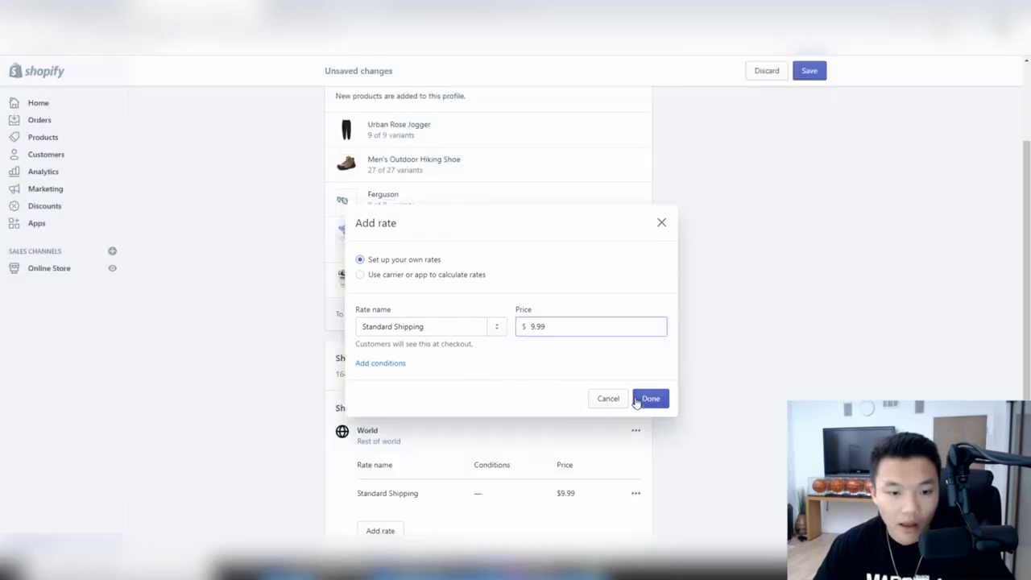
- Start a second World rate named 'Limited Time Free Shipping'
scroll(624, 409, down, 1)
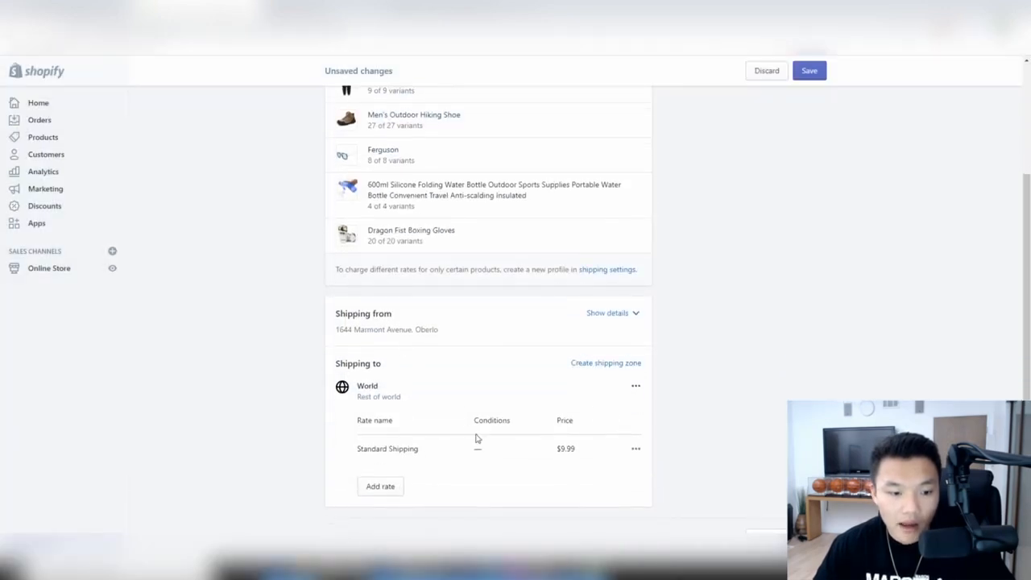
click(374, 487)
click(379, 317)
text(Limited Time Free Shipping)
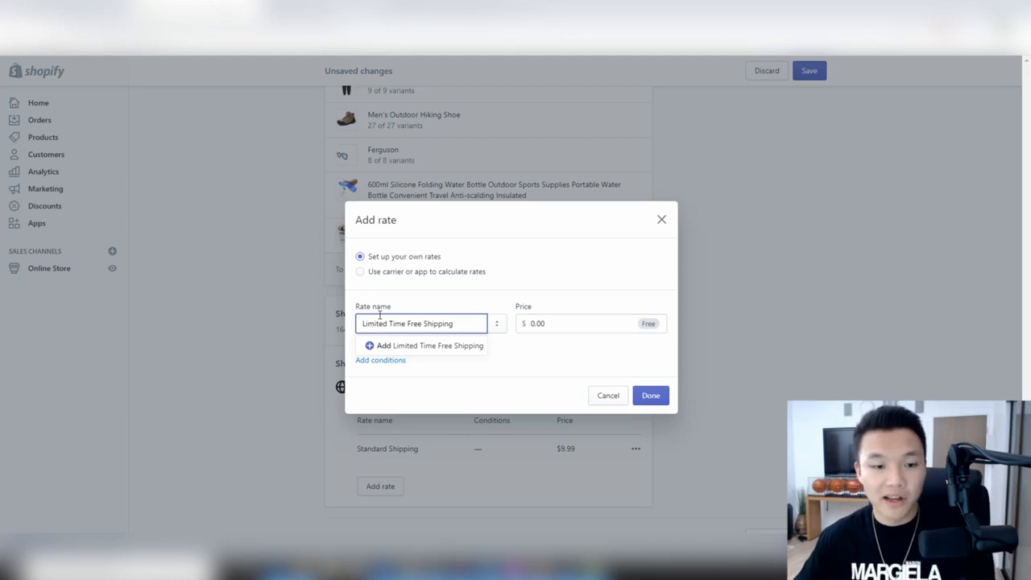
- Add the free Limited Time Free Shipping rate beside the $9.99 rate and save the profile
key(Return)
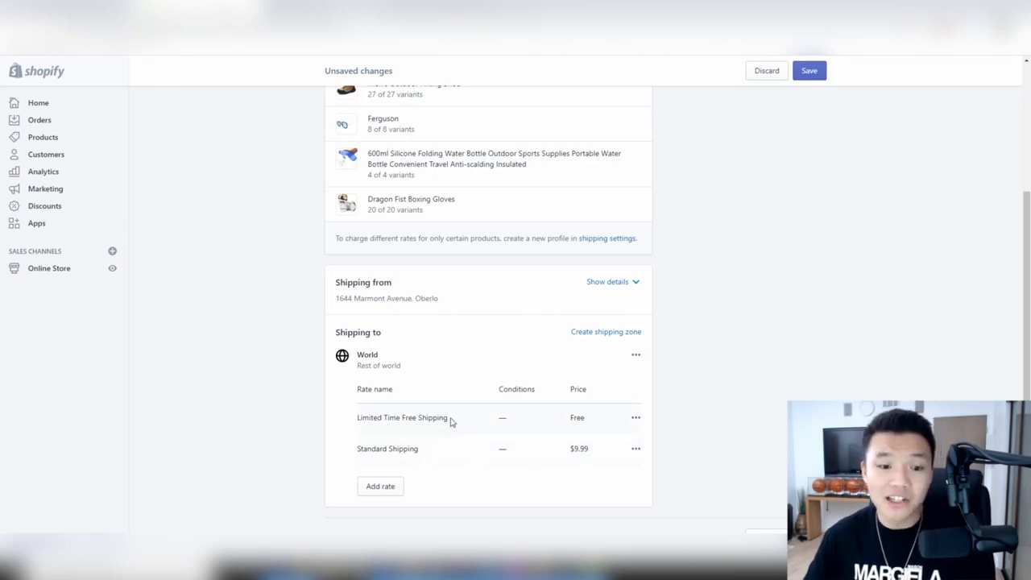
drag(363, 453, 439, 463)
click(425, 461)
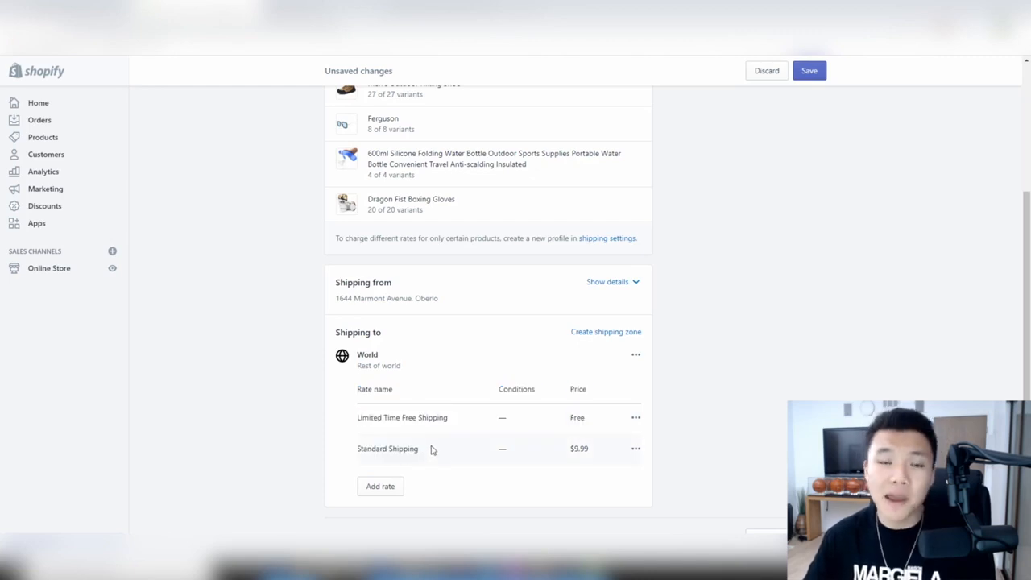
click(809, 71)
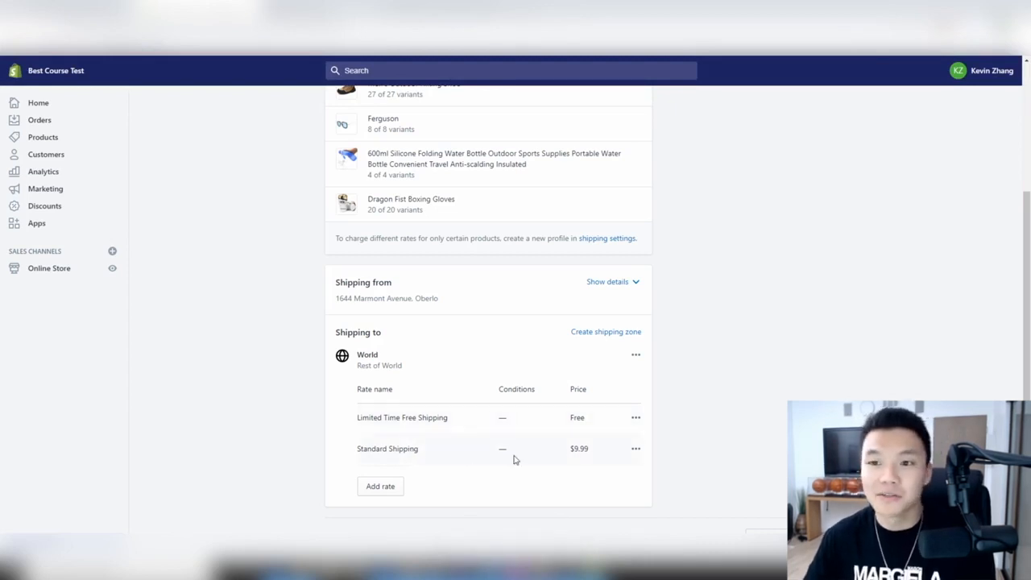
scroll(515, 459, up, 1)
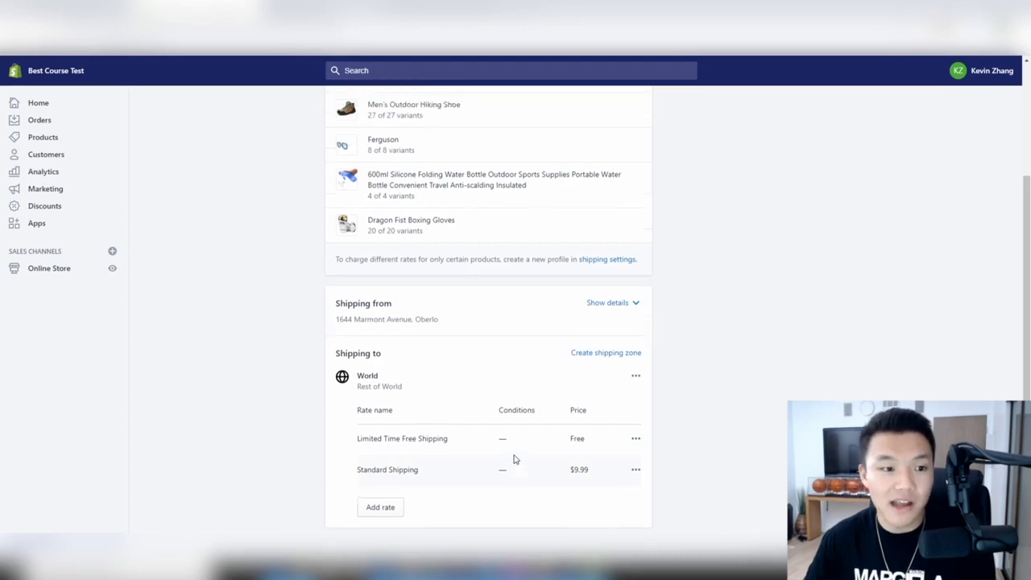
scroll(516, 459, down, 1)
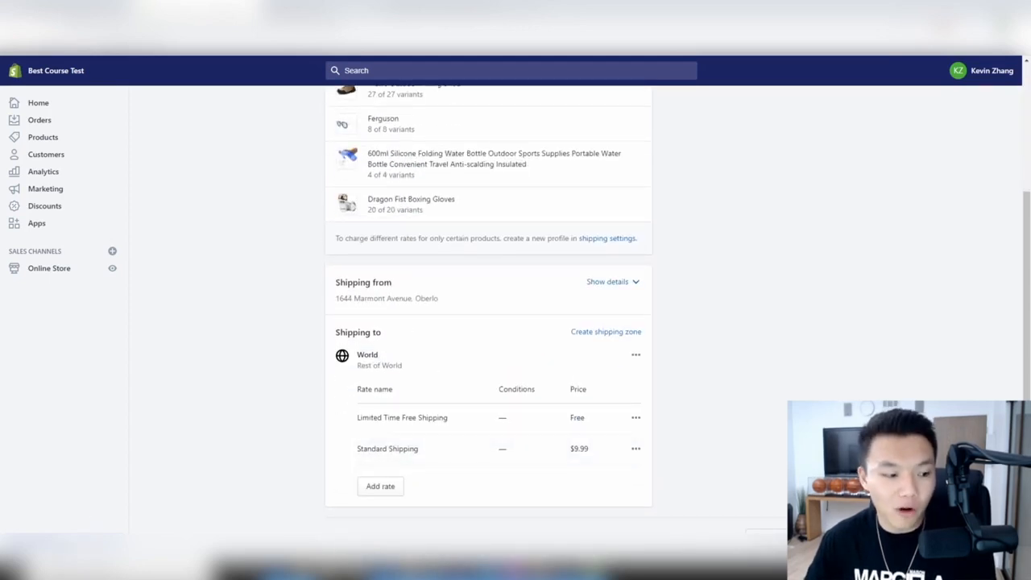
- Open Notifications from Settings and scroll down to the staff new-order notification recipients
click(43, 546)
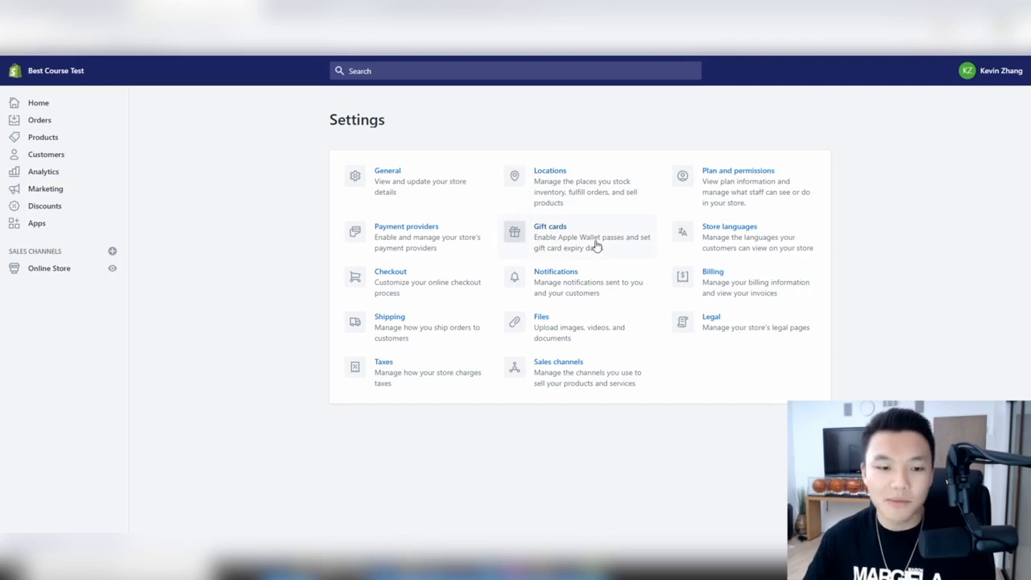
click(586, 274)
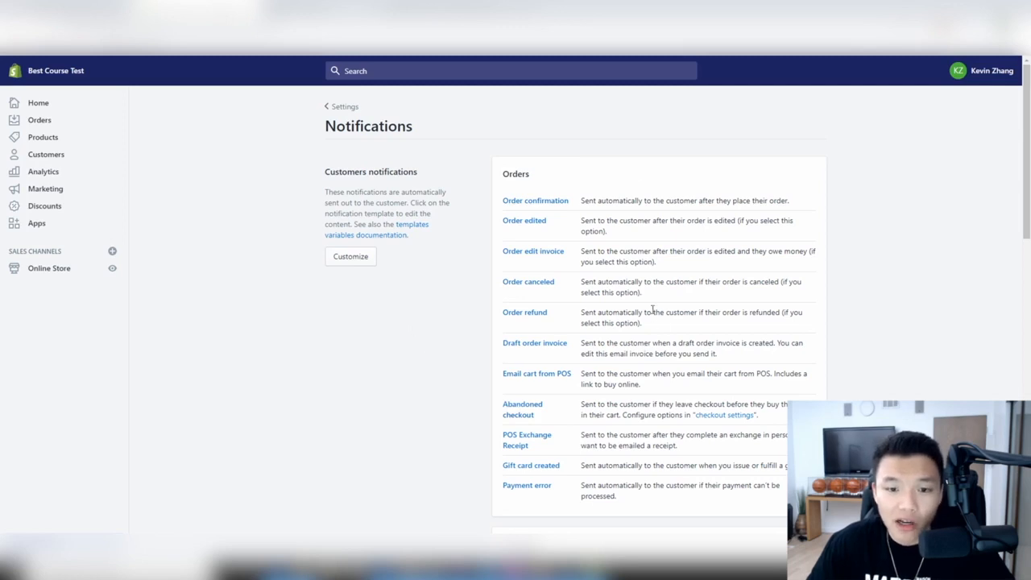
scroll(660, 354, down, 3)
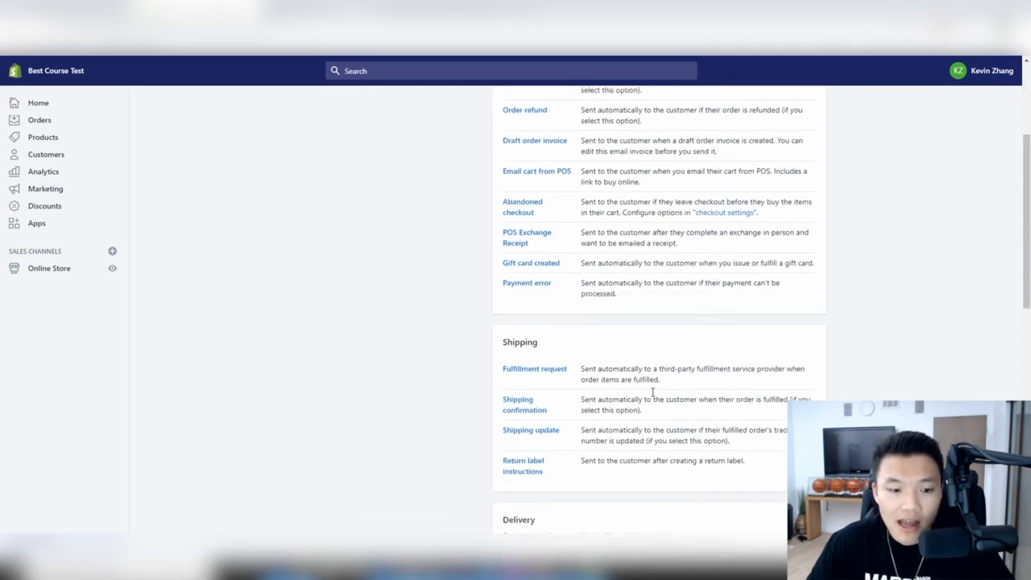
scroll(535, 288, down, 3)
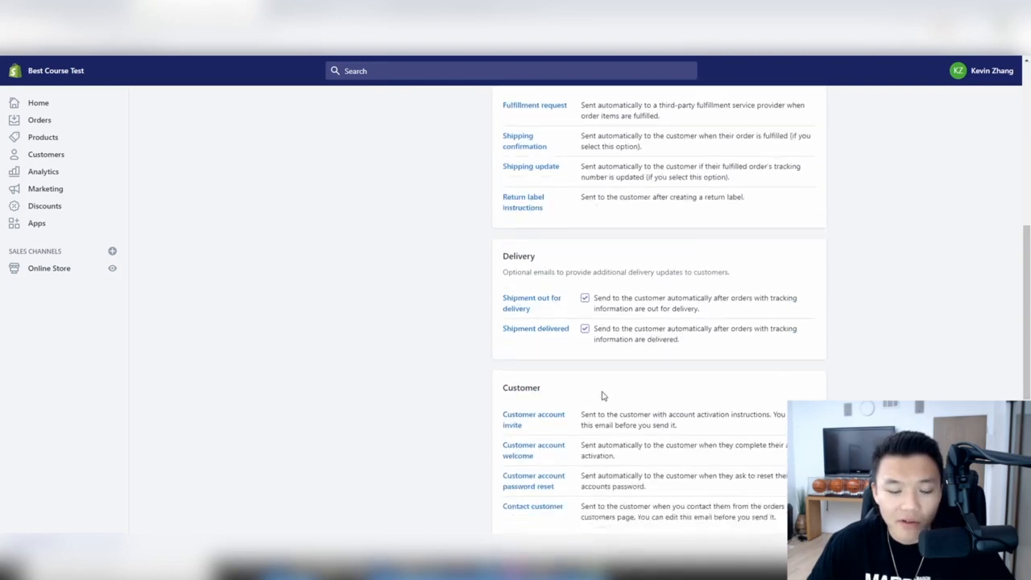
scroll(539, 349, down, 3)
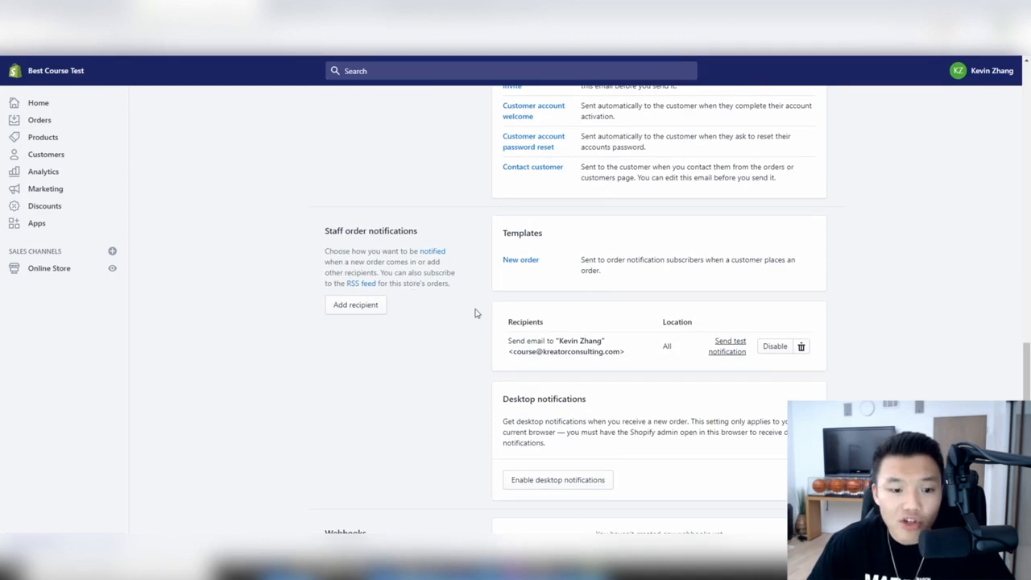
scroll(473, 312, down, 1)
scroll(476, 312, up, 1)
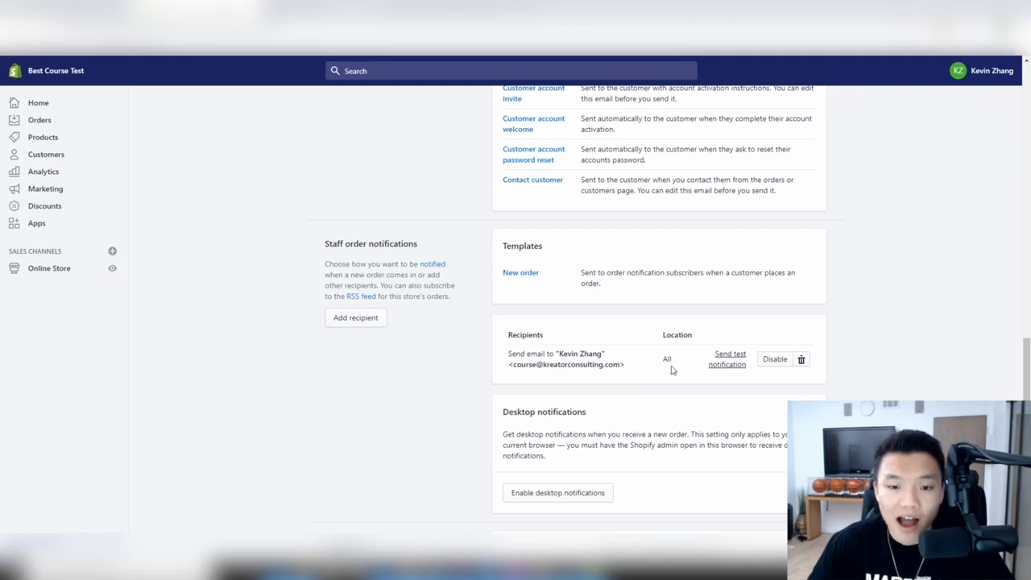
- Look over the staff notification recipient, leave Notifications unchanged, and return to the Settings overview
drag(636, 368, 497, 349)
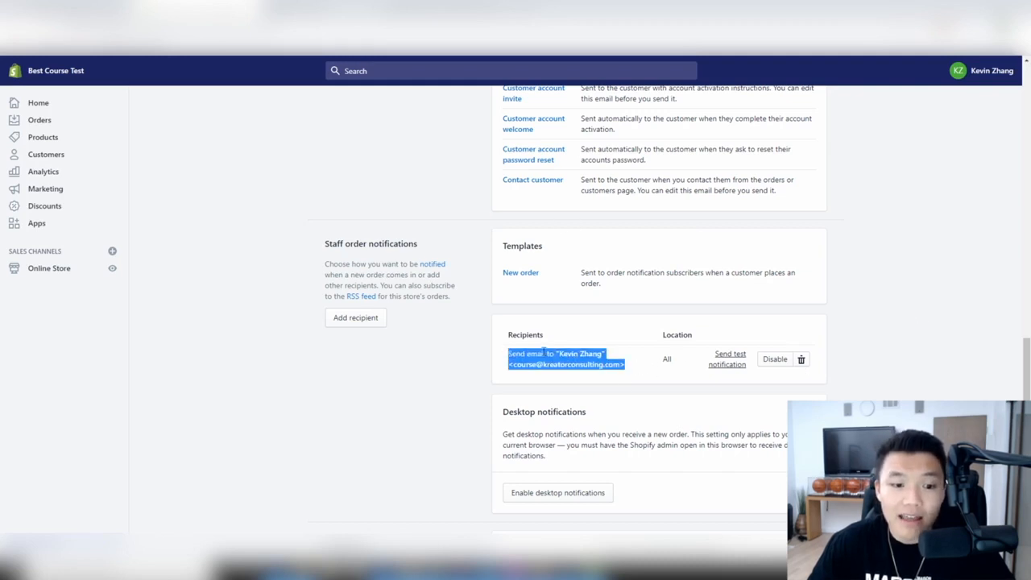
click(616, 364)
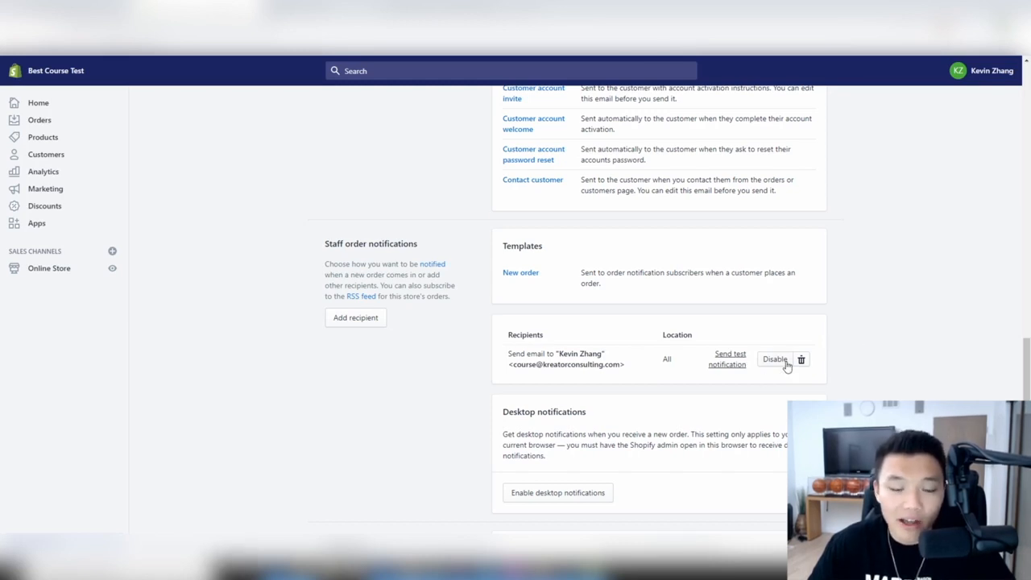
scroll(862, 367, down, 2)
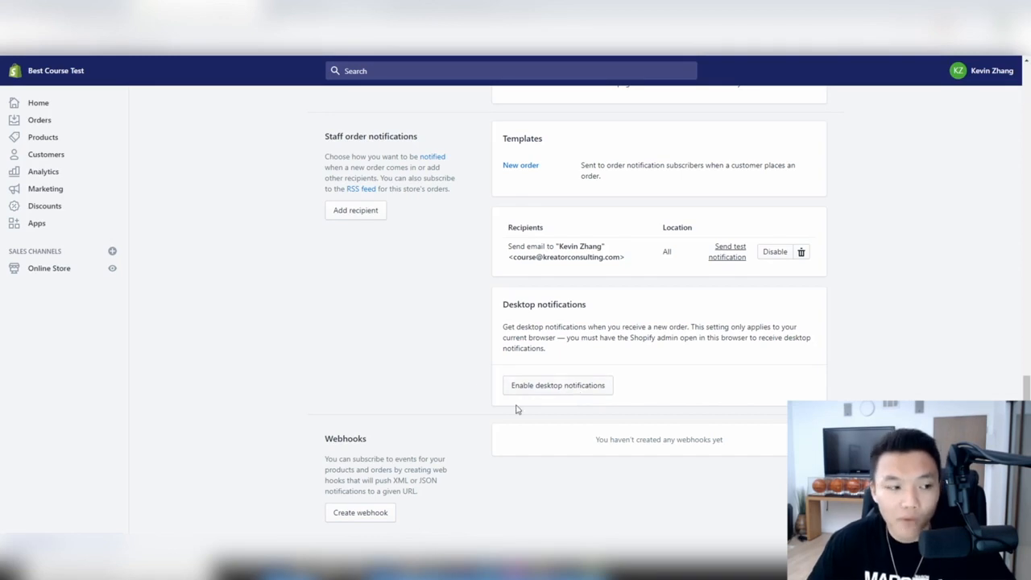
scroll(373, 417, up, 5)
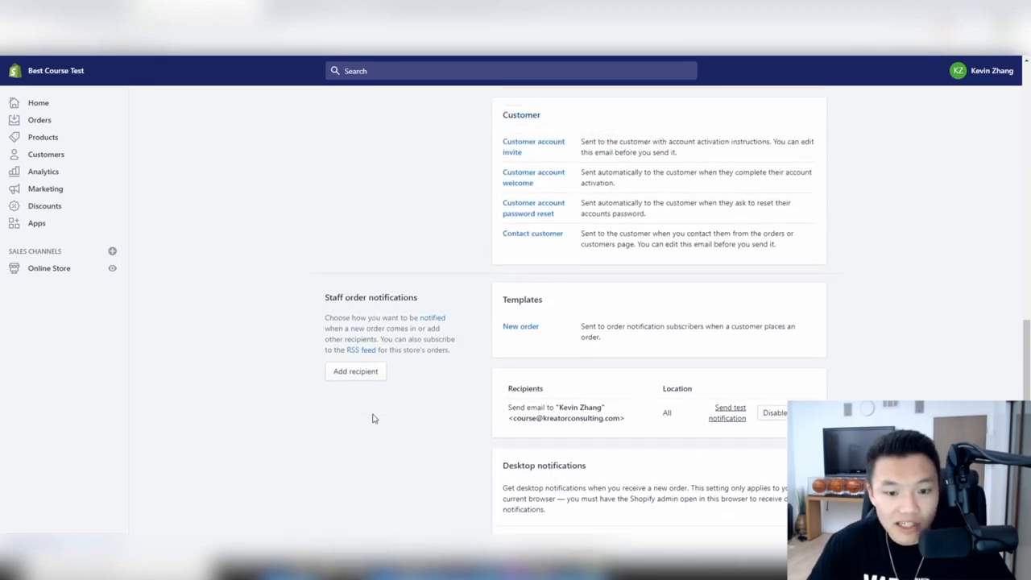
scroll(511, 432, down, 2)
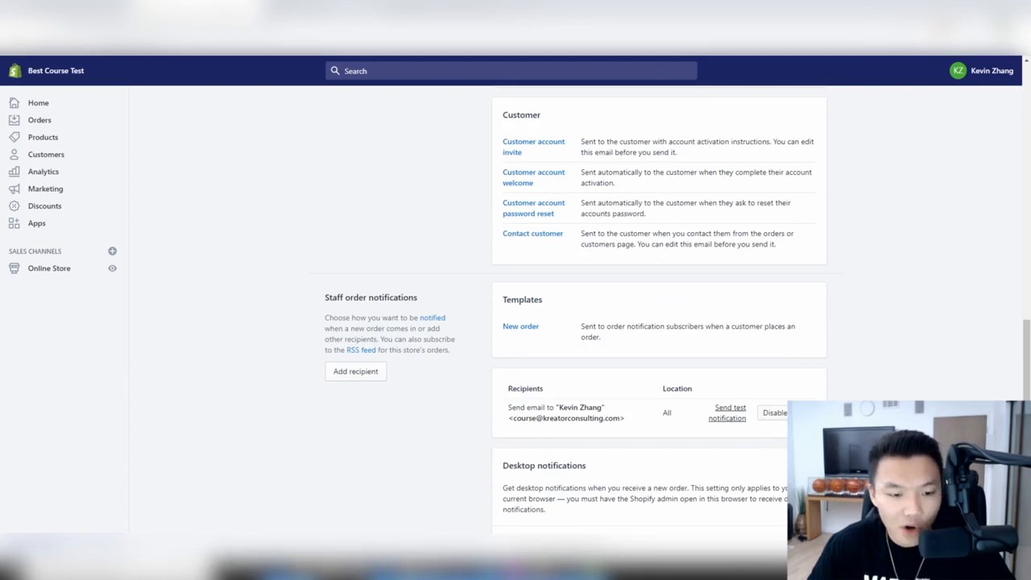
click(42, 543)
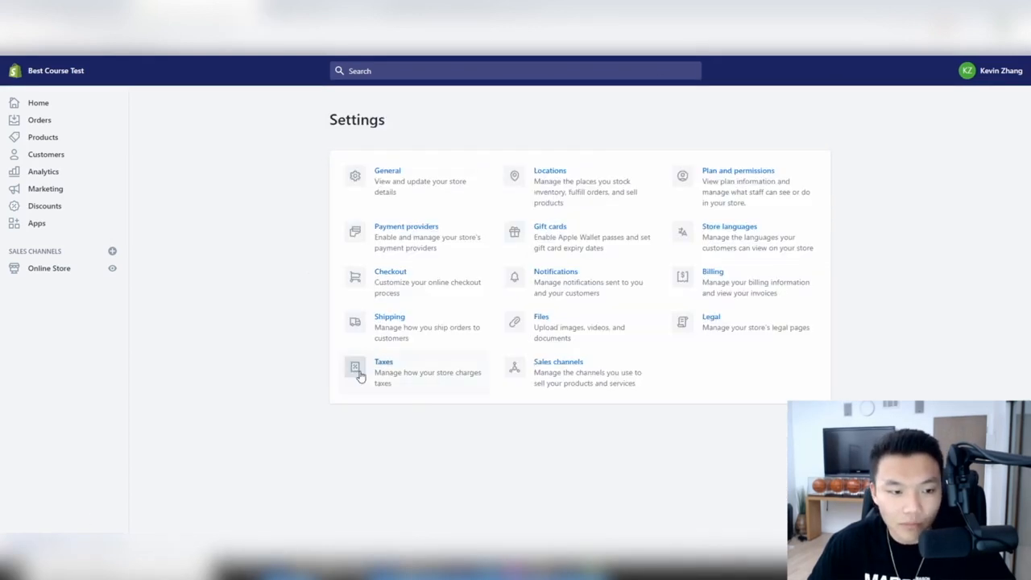
click(579, 329)
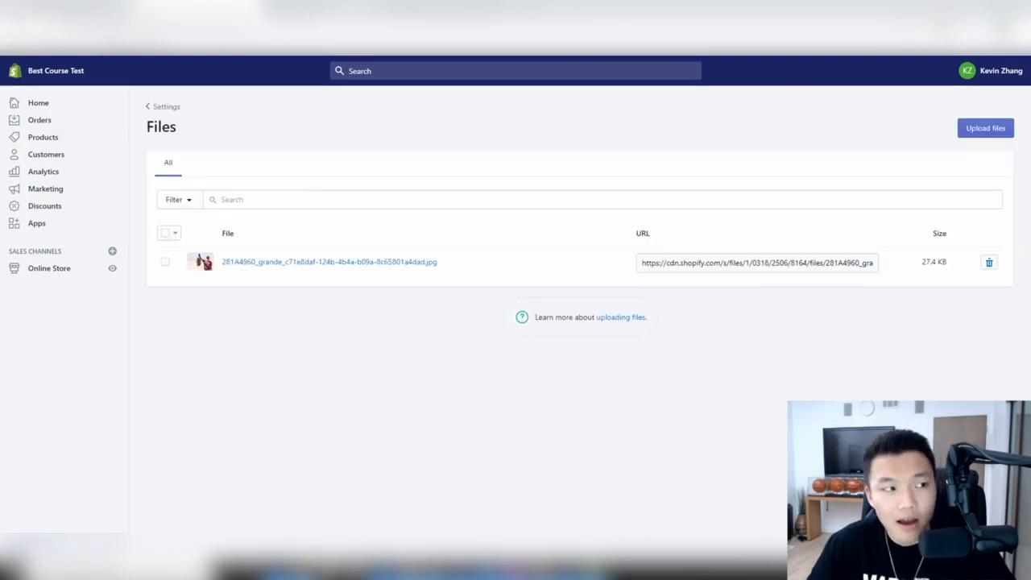
click(12, 29)
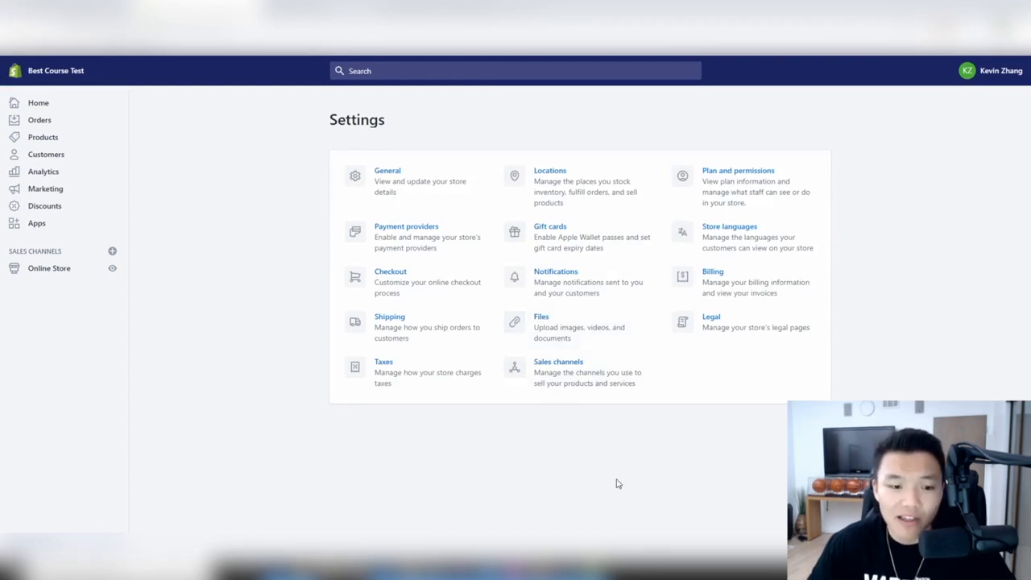
- Start a new staff account with Customers access, then leave without sending an invite
click(753, 199)
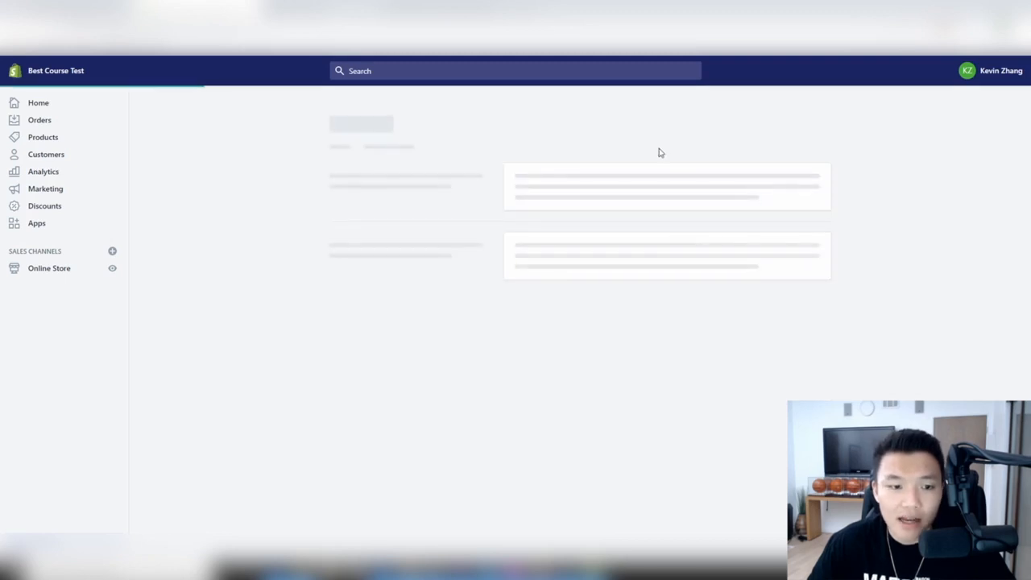
scroll(658, 153, down, 3)
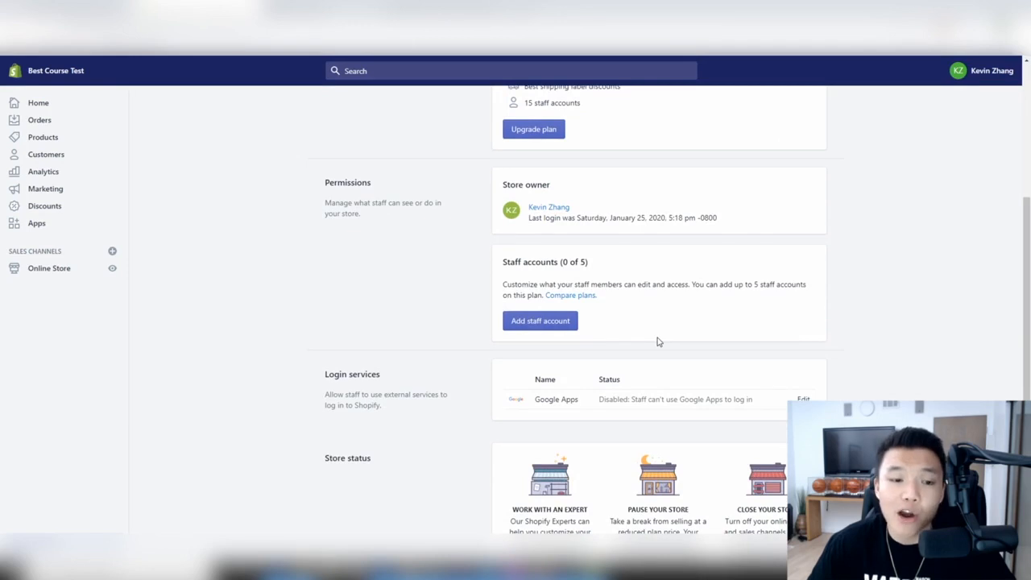
click(567, 330)
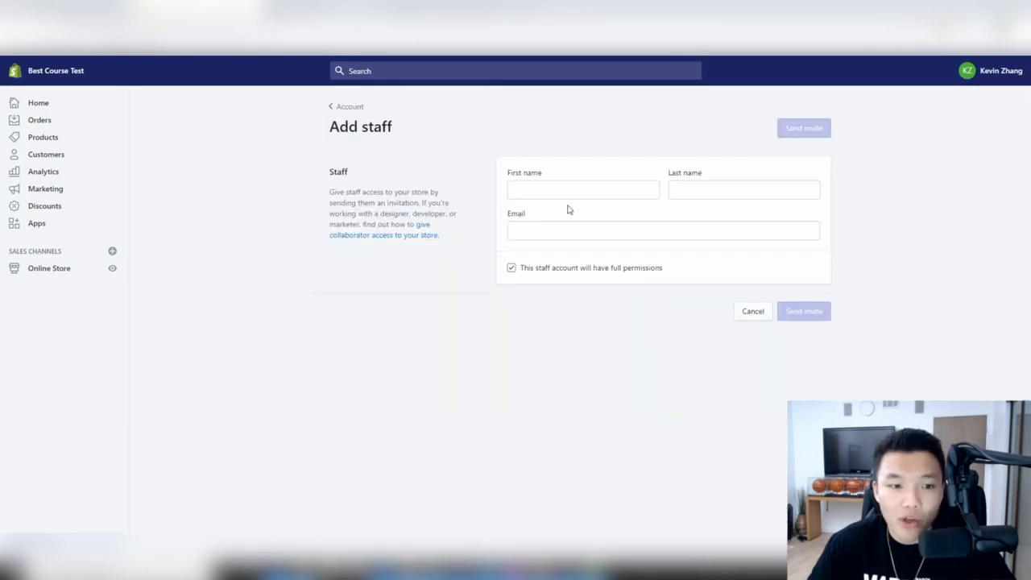
scroll(562, 320, down, 1)
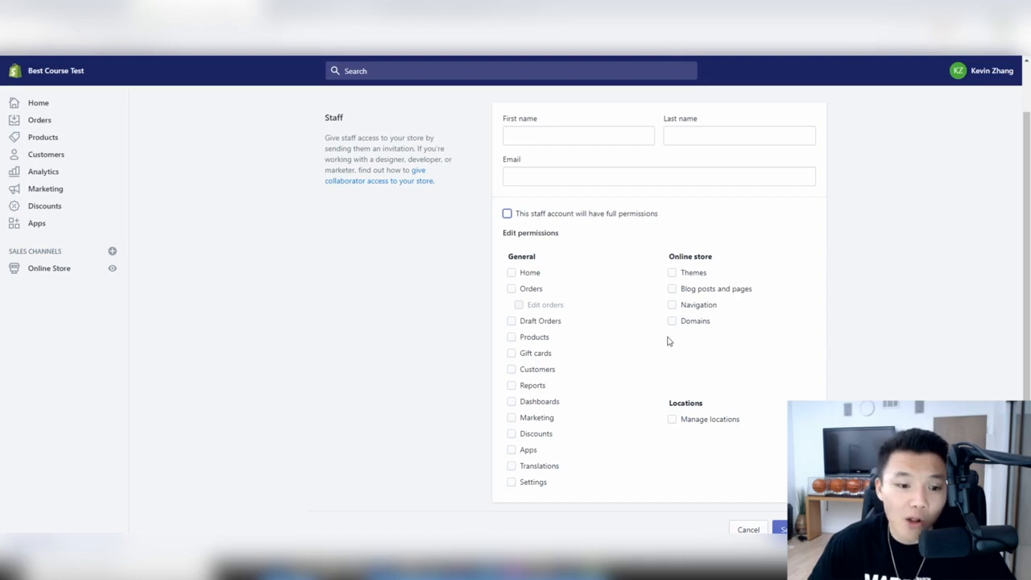
click(512, 370)
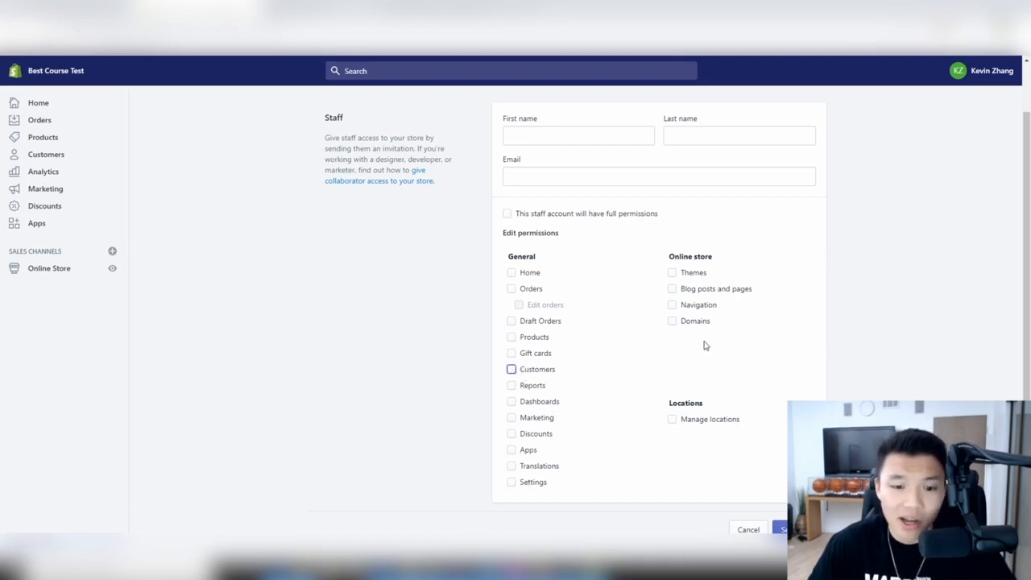
scroll(702, 344, up, 2)
click(339, 107)
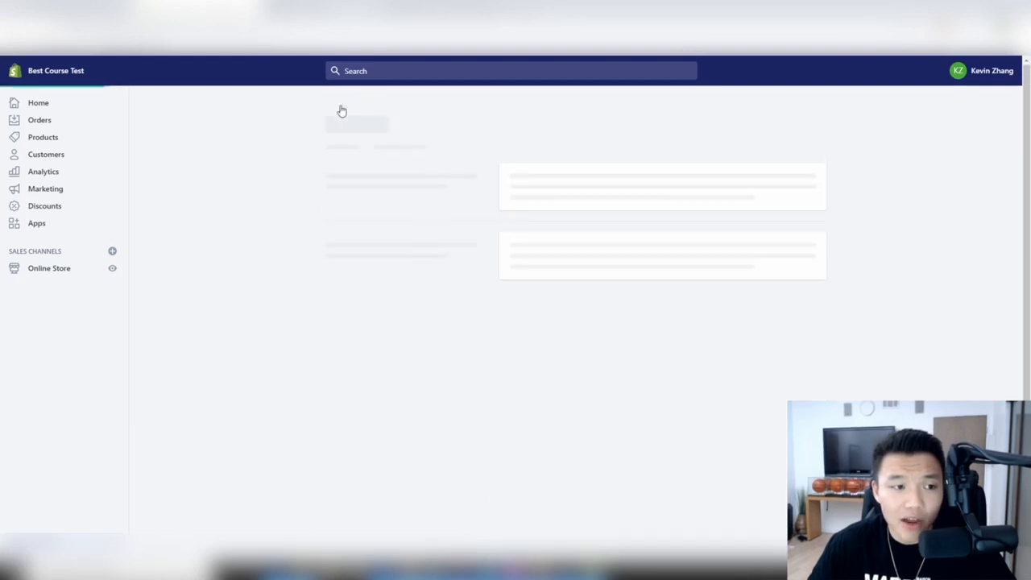
- Review the active Shopify/Monthly plan, 0 of 5 staff accounts used, and store status options
scroll(674, 285, down, 2)
scroll(674, 286, up, 2)
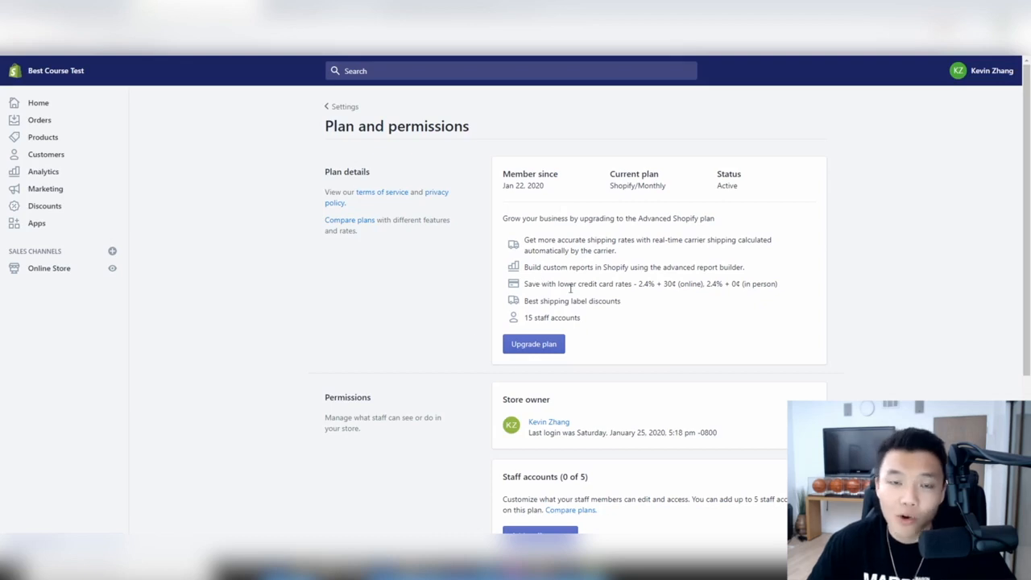
scroll(558, 283, down, 2)
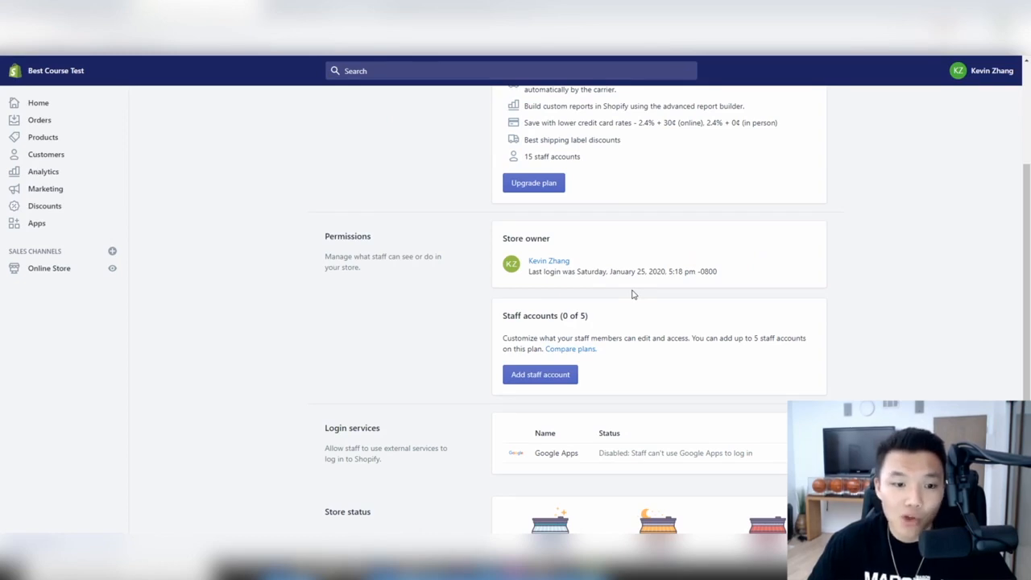
scroll(632, 295, down, 1)
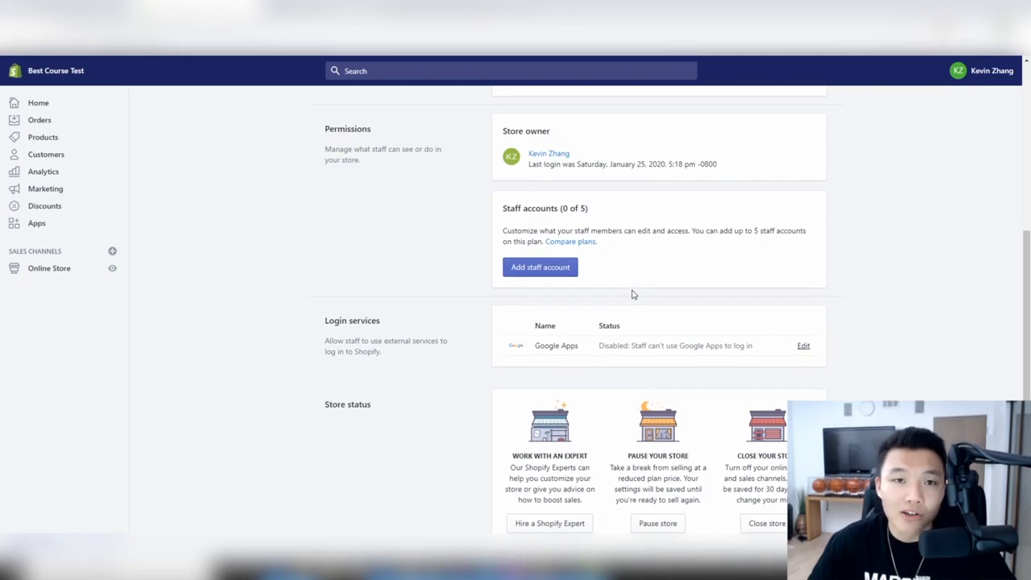
scroll(634, 294, up, 1)
scroll(633, 293, down, 1)
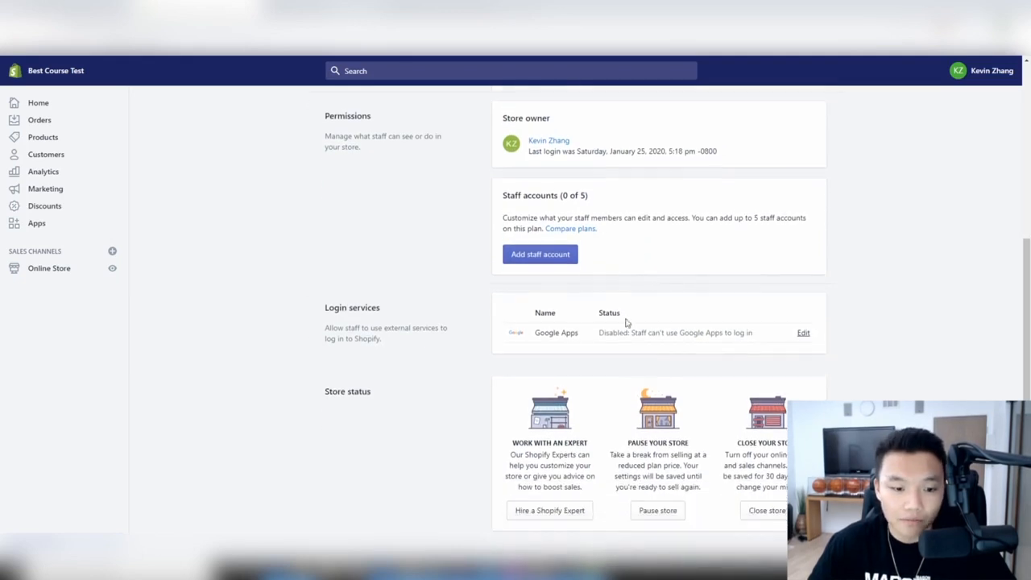
click(576, 512)
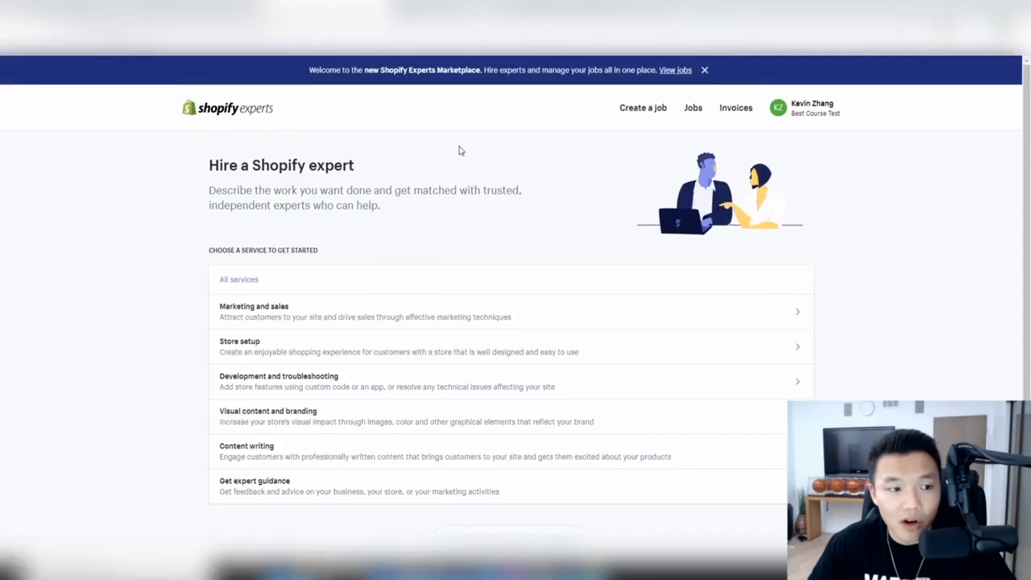
scroll(430, 170, down, 2)
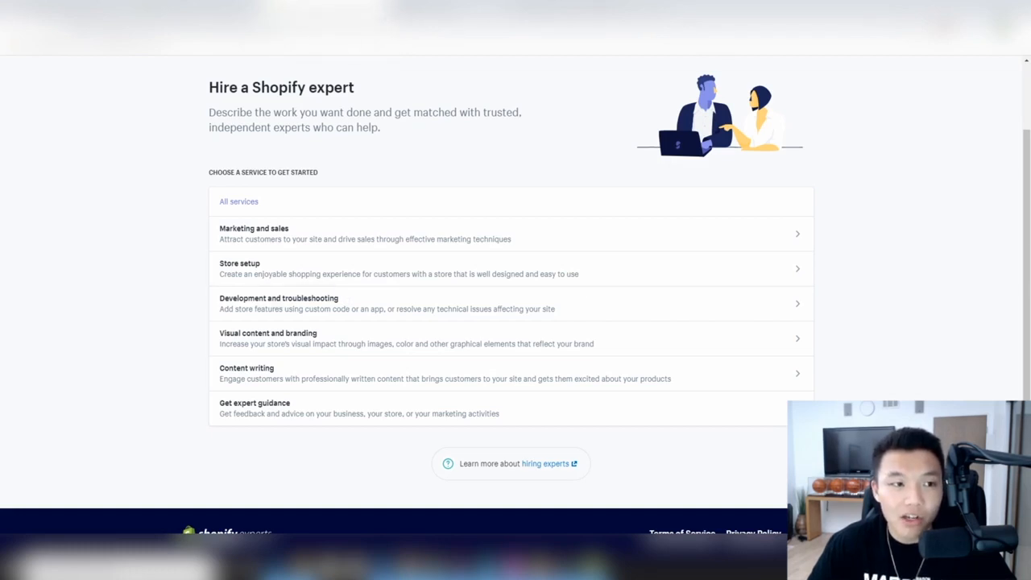
click(376, 8)
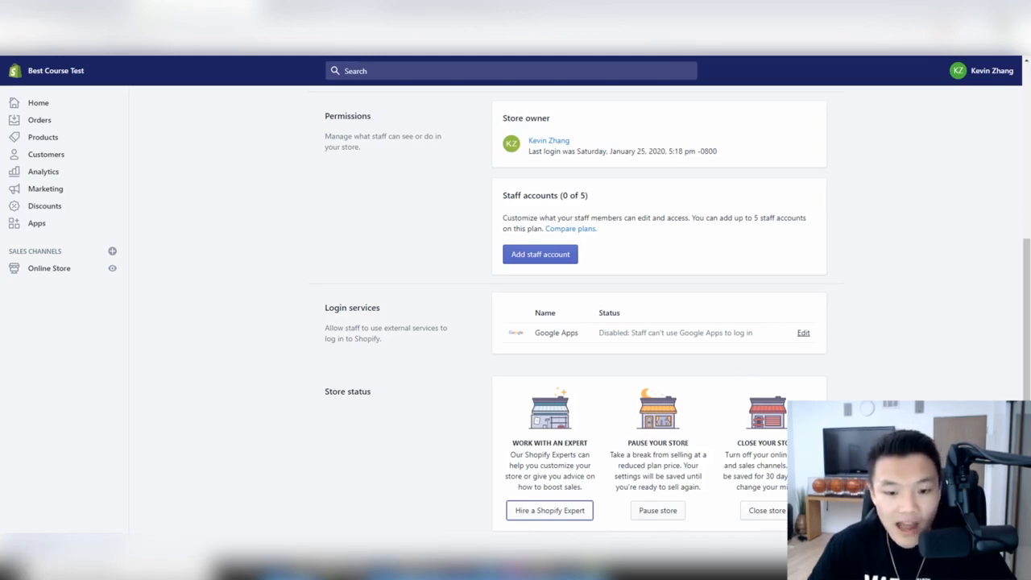
- Check Store languages, with English as default, then return to the Settings overview
click(39, 544)
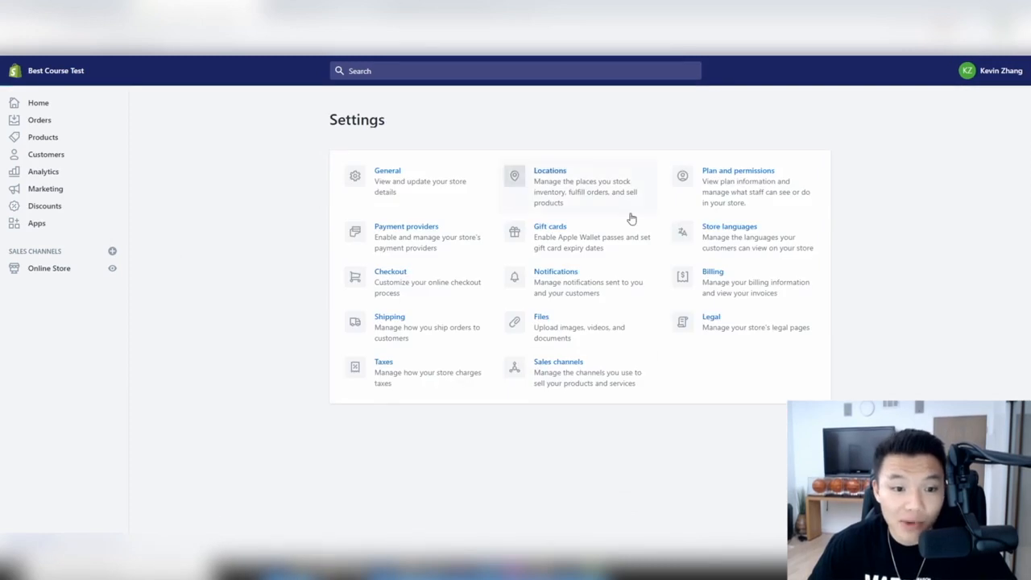
click(766, 244)
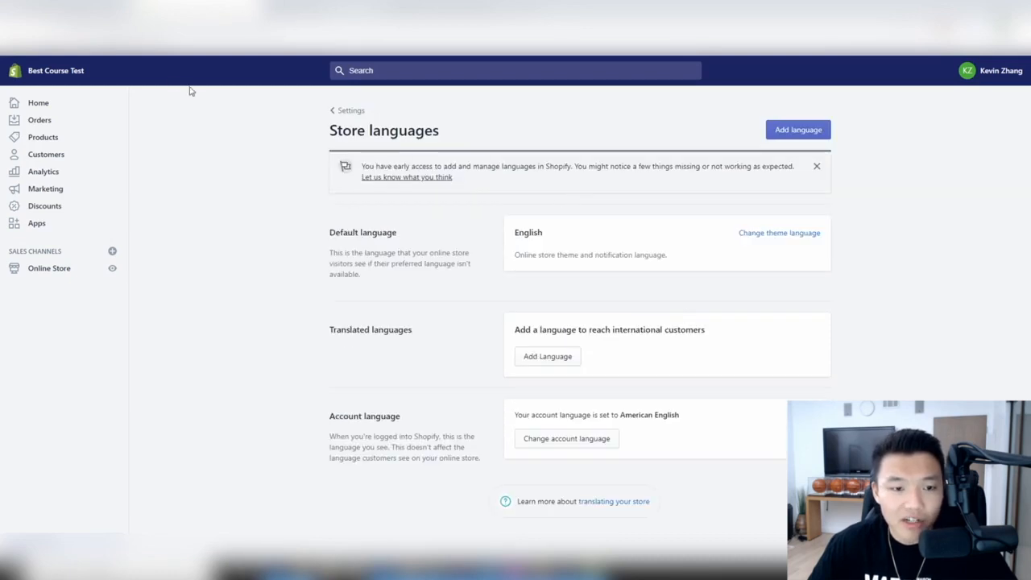
click(12, 30)
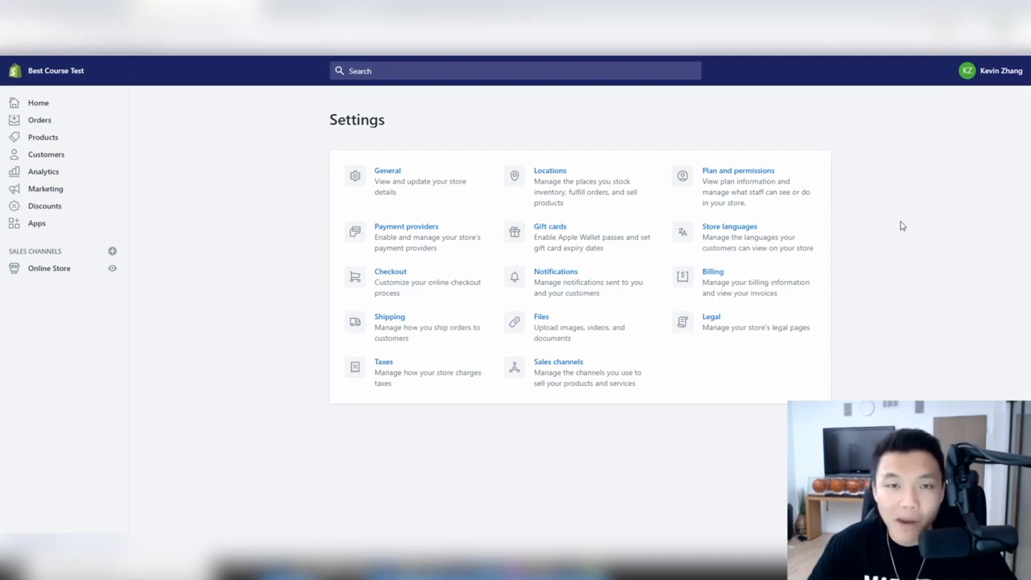
- Check the $79.00 billing cycle total and paid $14.00 domain bill, then go to Home
click(776, 279)
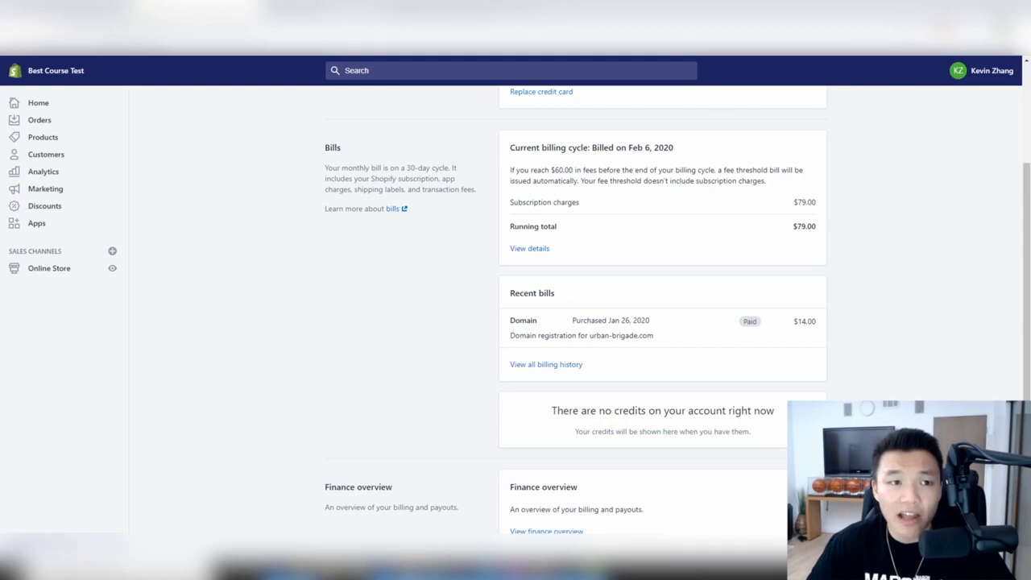
click(39, 543)
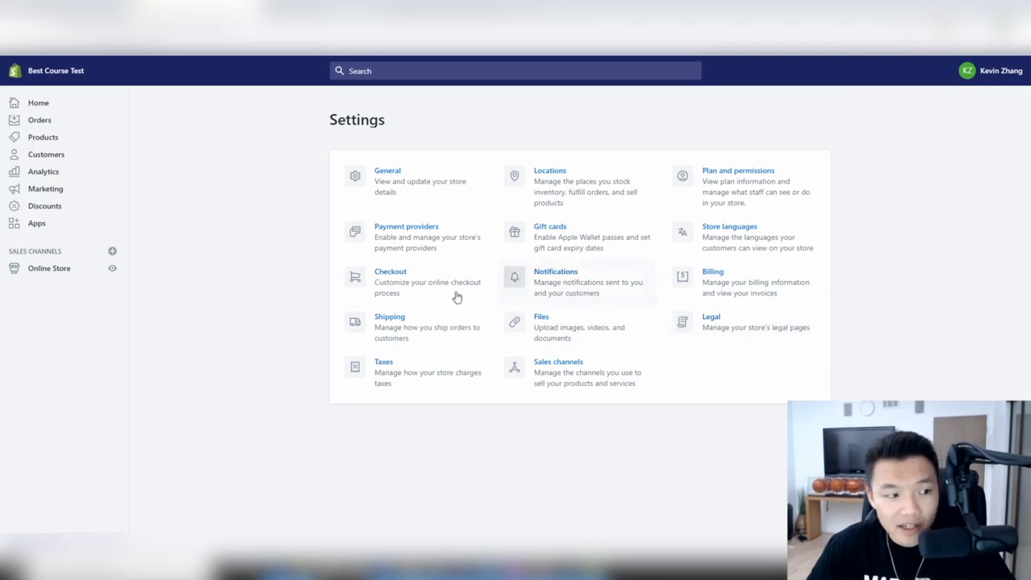
click(57, 108)
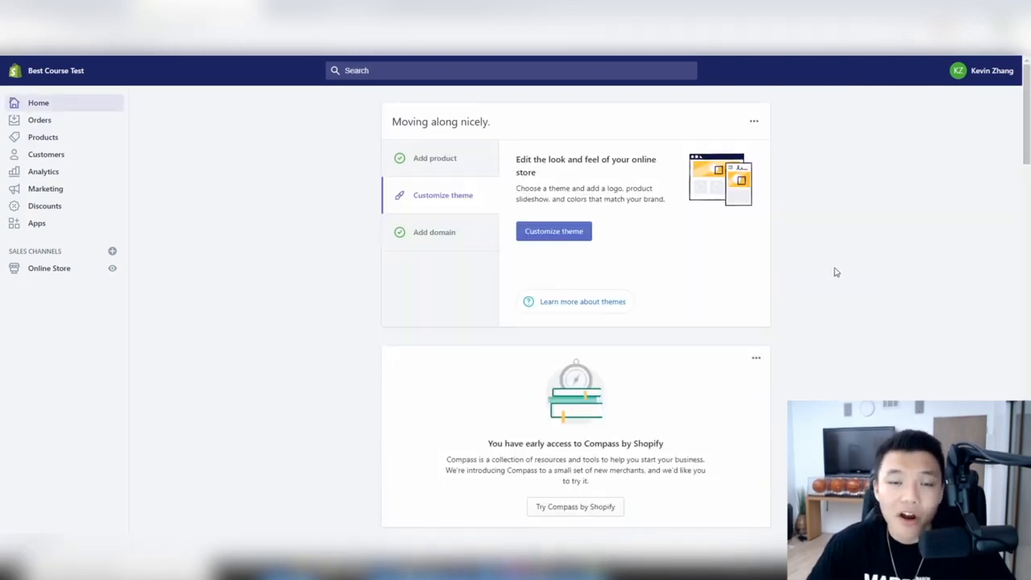